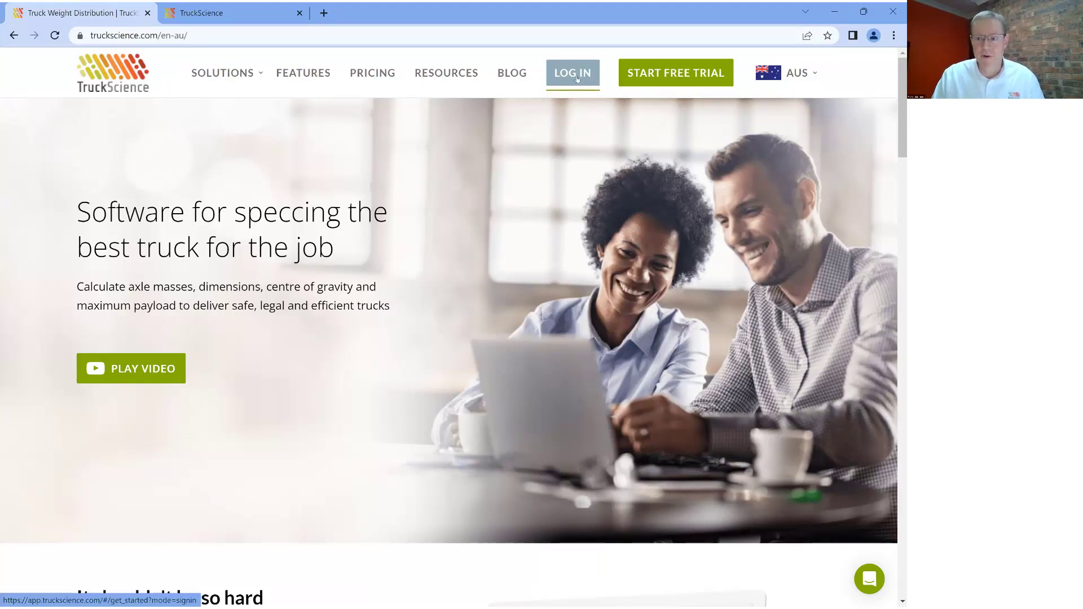
# Switch to the TruckScience app and look through the explainer videos and webinar recordings in its resources
pyautogui.click(236, 11)
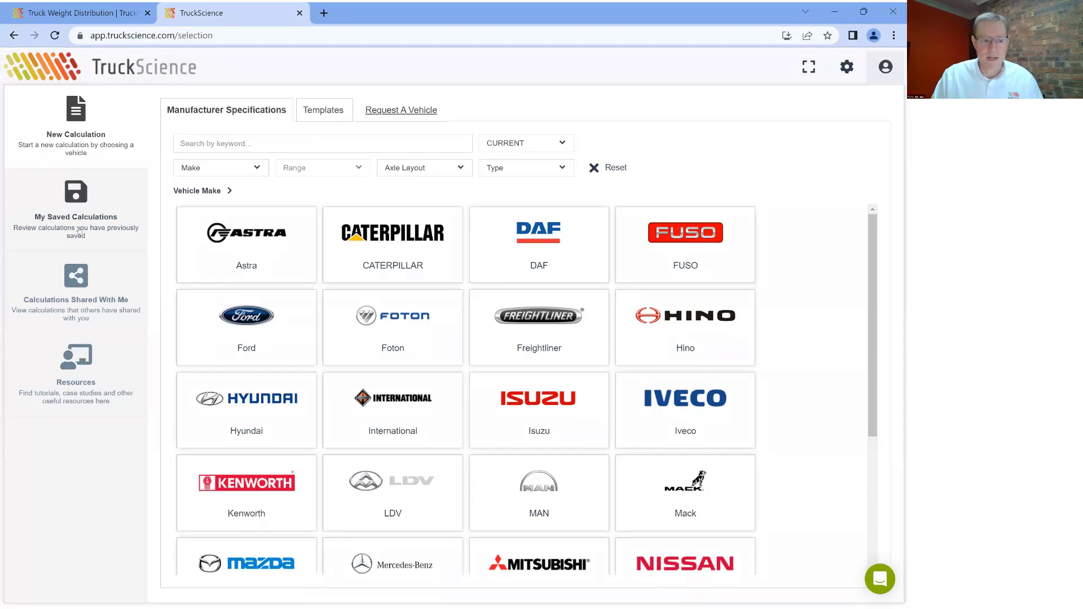
pyautogui.click(80, 377)
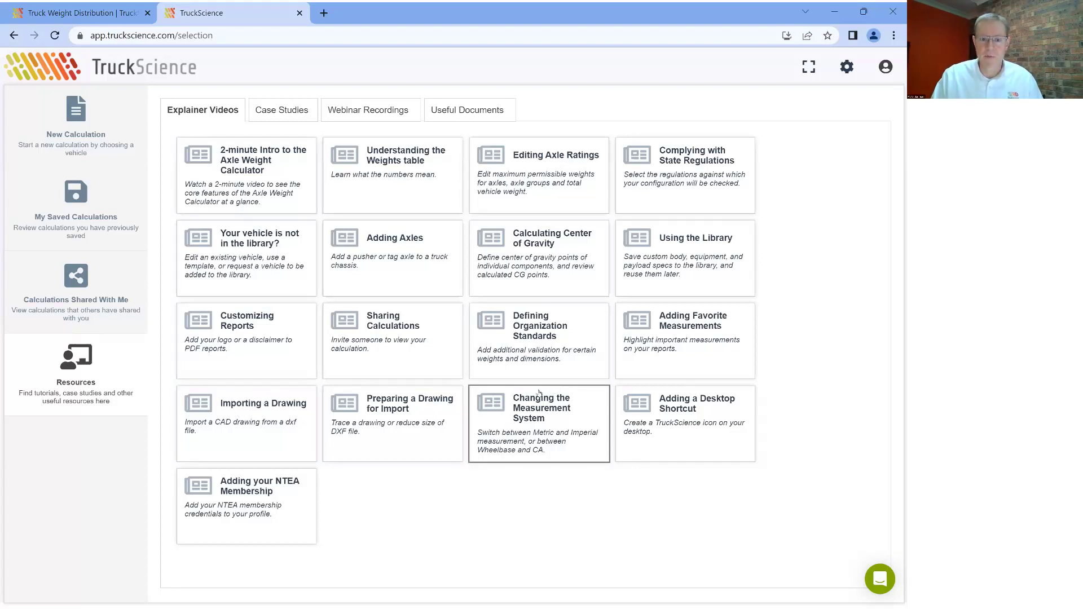
pyautogui.click(380, 111)
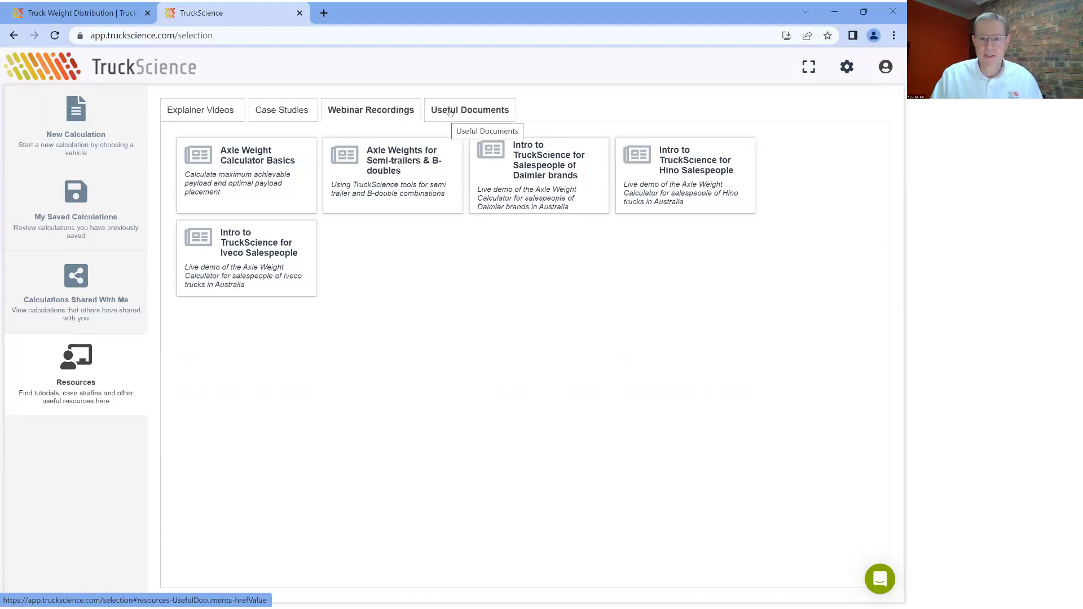
# Start a new calculation and narrow the manufacturer vehicles to the FUSO Fighter range with a 4X2 axle layout
pyautogui.click(71, 126)
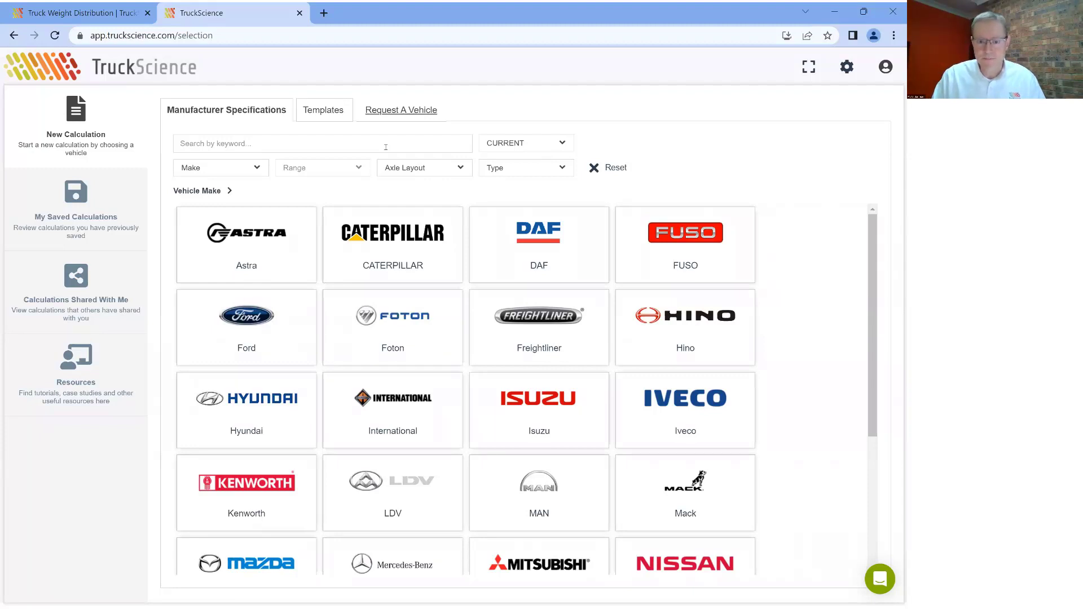
pyautogui.click(685, 237)
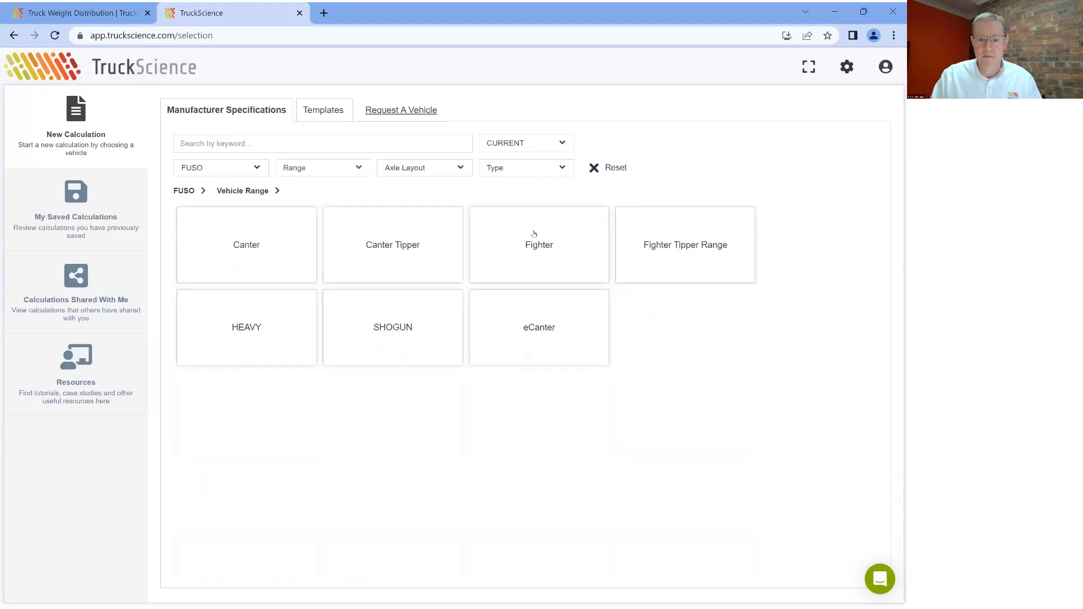
pyautogui.click(531, 240)
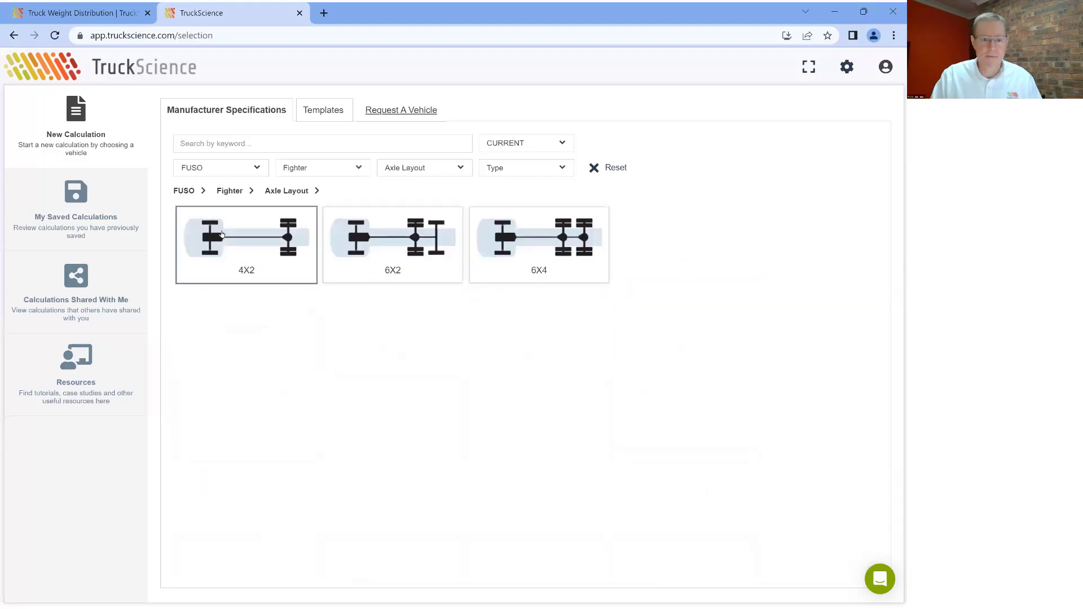
pyautogui.click(231, 237)
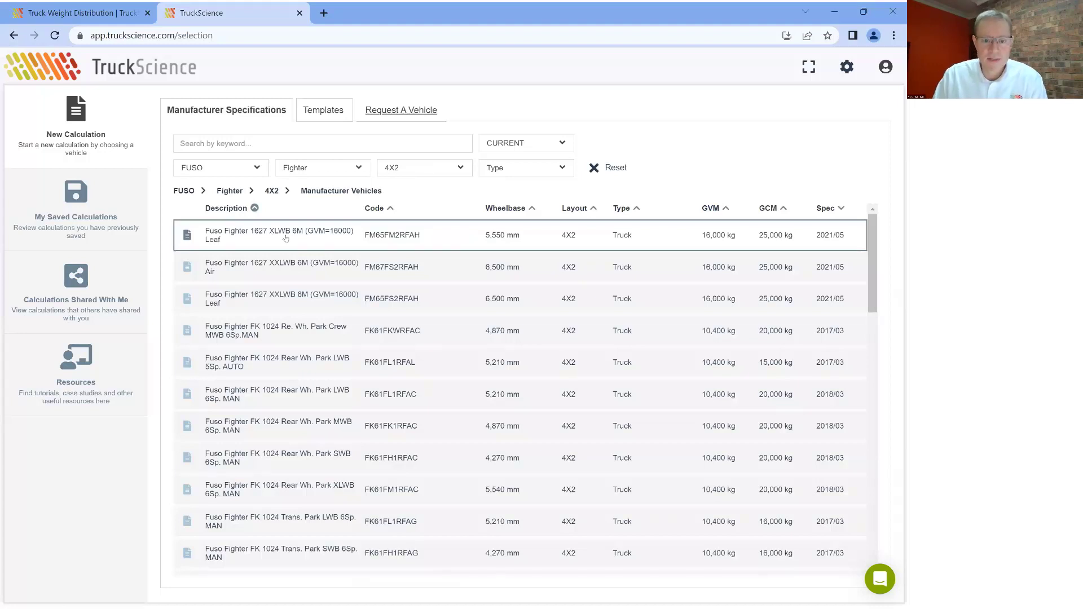
# Filter the Fighter 4X2 vehicle list by the keywords "1627 air"
pyautogui.scroll(-1, 309, 282)
pyautogui.scroll(-3, 305, 287)
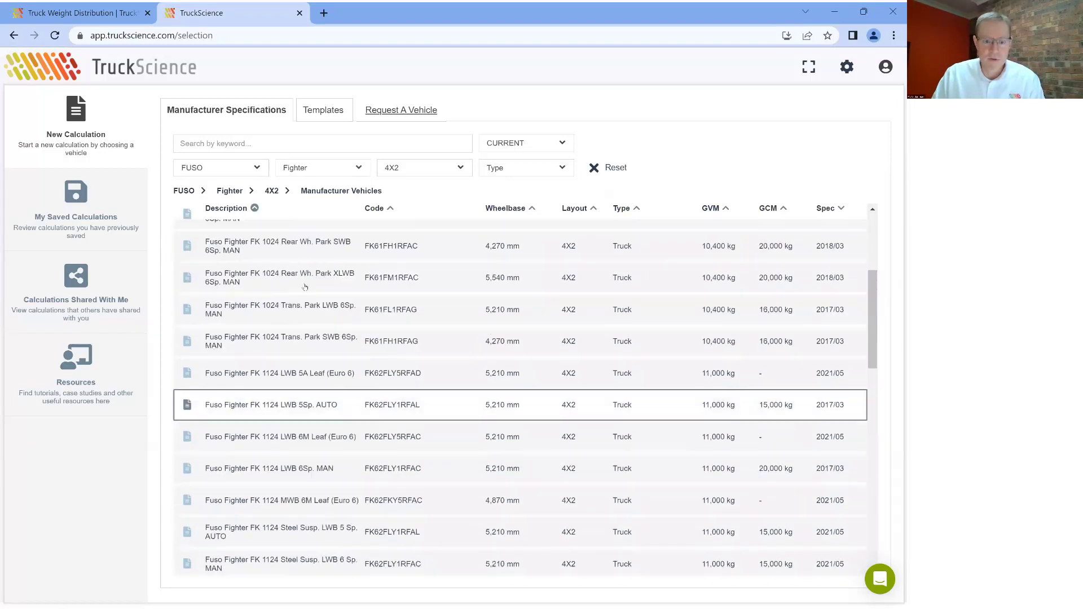
pyautogui.scroll(4, 262, 268)
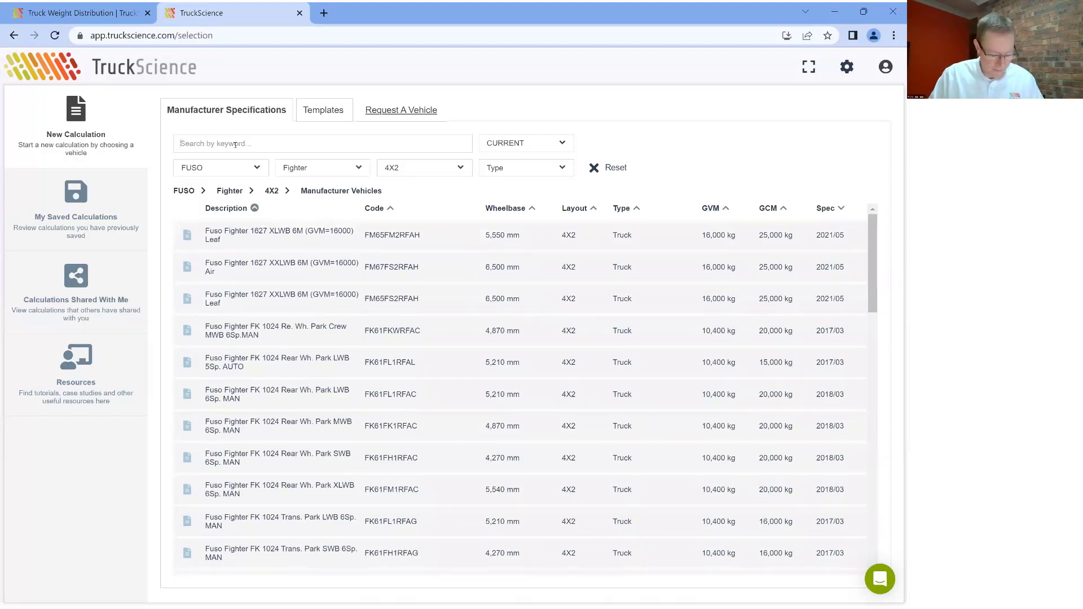
pyautogui.click(236, 144)
pyautogui.write('16')
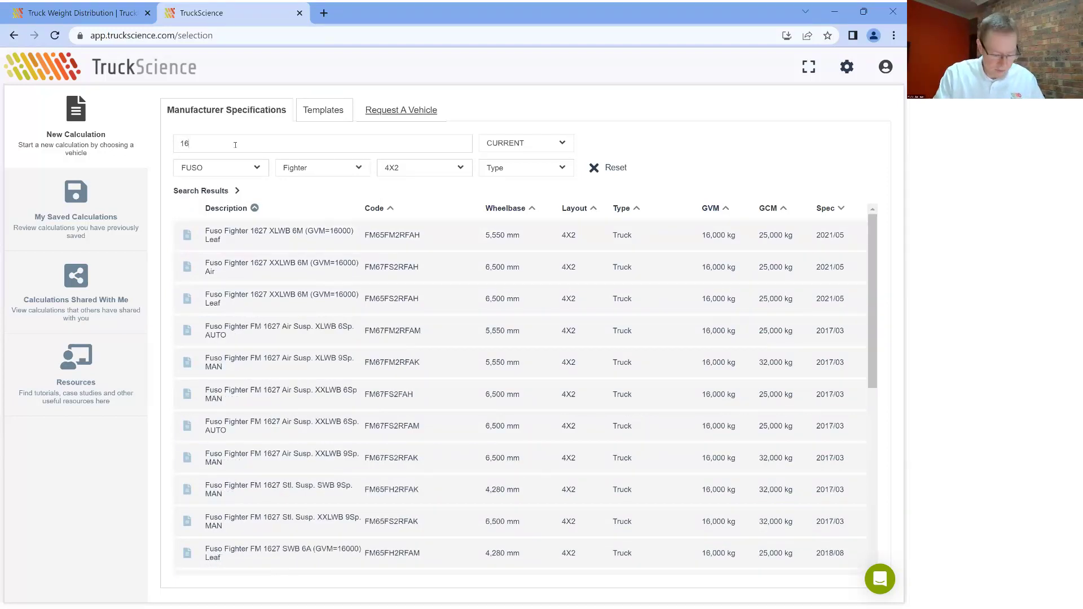
pyautogui.write('27')
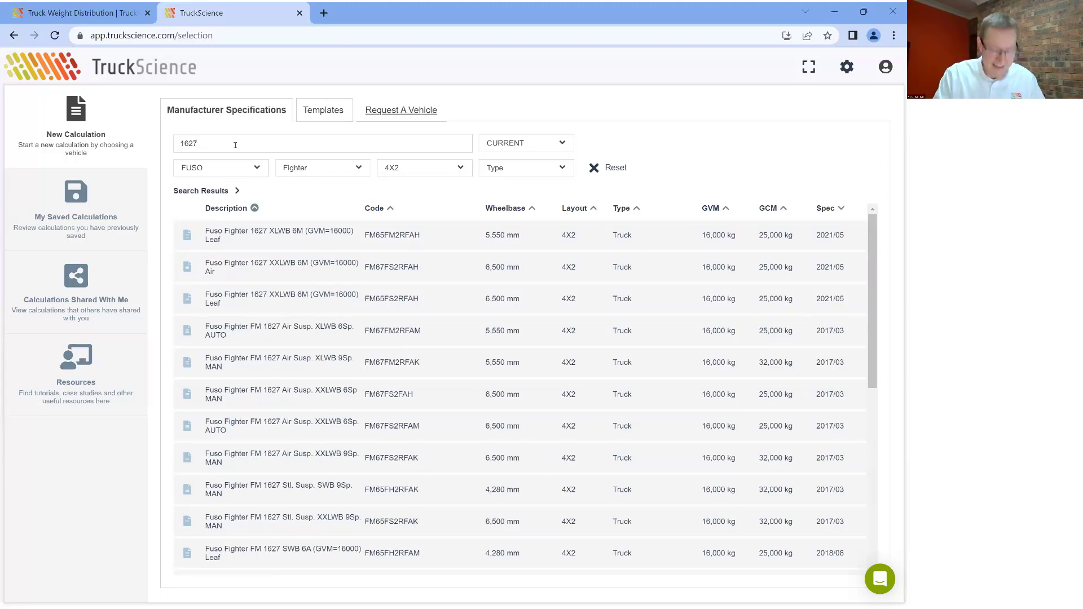
pyautogui.write(' air')
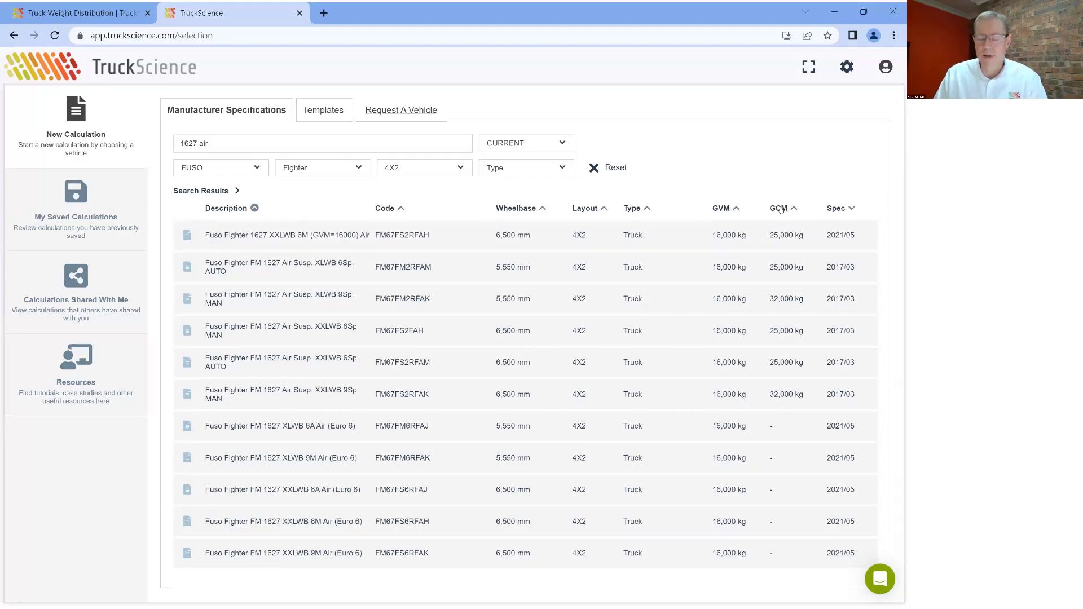
# Sort the vehicles by longest wheelbase and open the Fuso Fighter 1627 XXLWB 6M (GVM=16000) Air in full screen
pyautogui.click(543, 209)
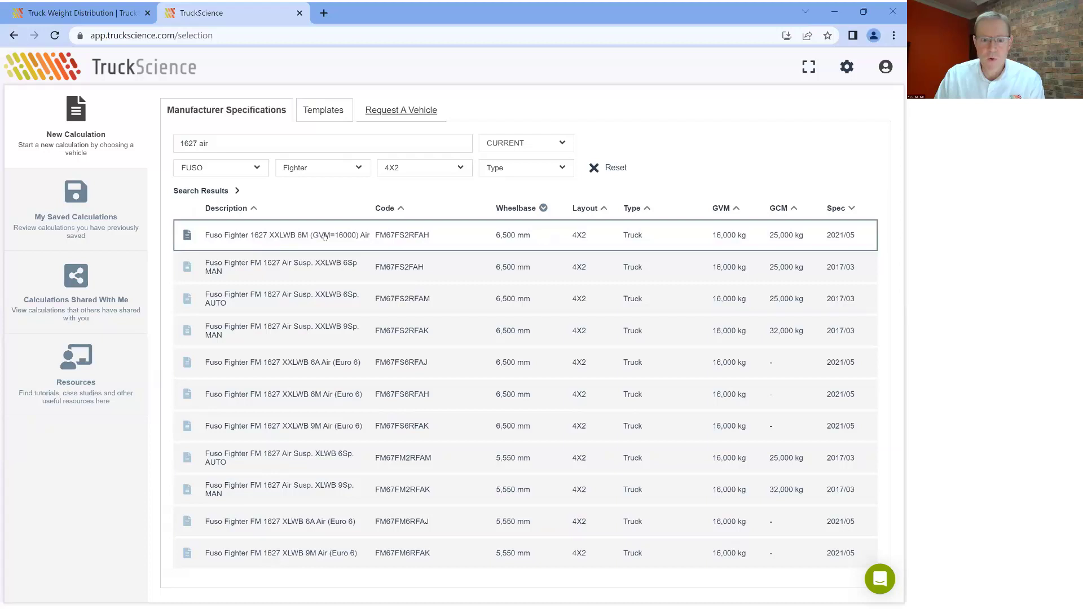
pyautogui.click(277, 236)
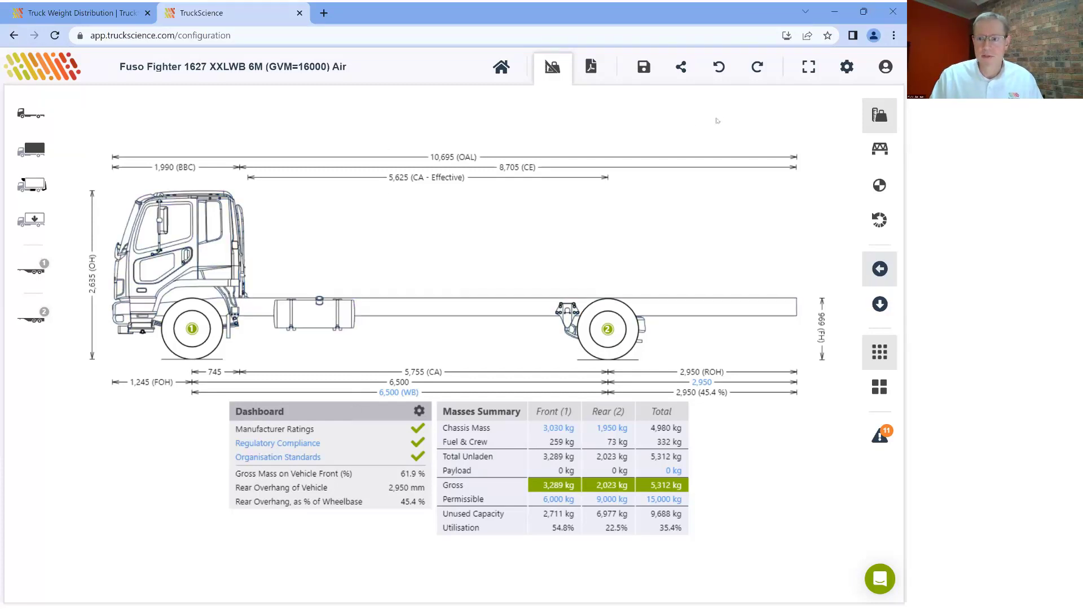
pyautogui.click(808, 68)
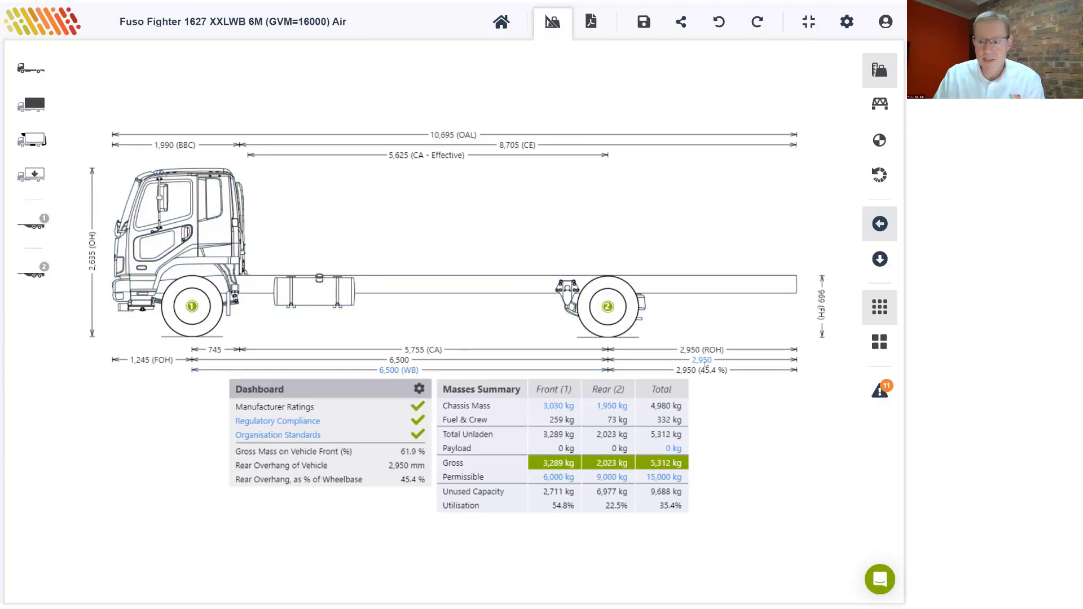
# Try overriding the wheelbase with 6,650 mm and 6,300 mm, and restore its default value
pyautogui.click(399, 371)
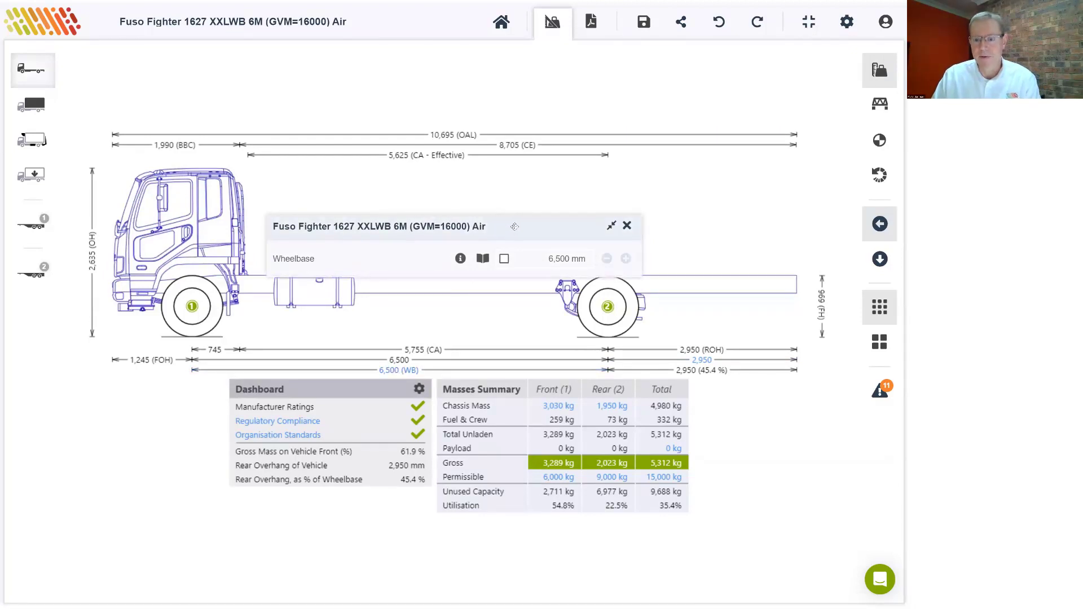
pyautogui.click(504, 259)
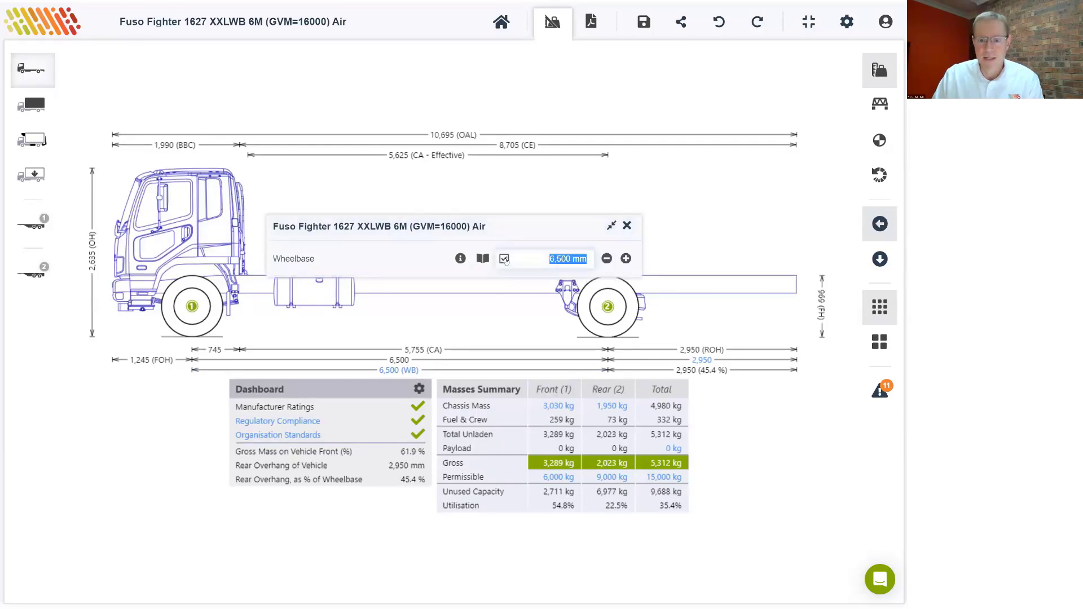
pyautogui.tripleClick(626, 259)
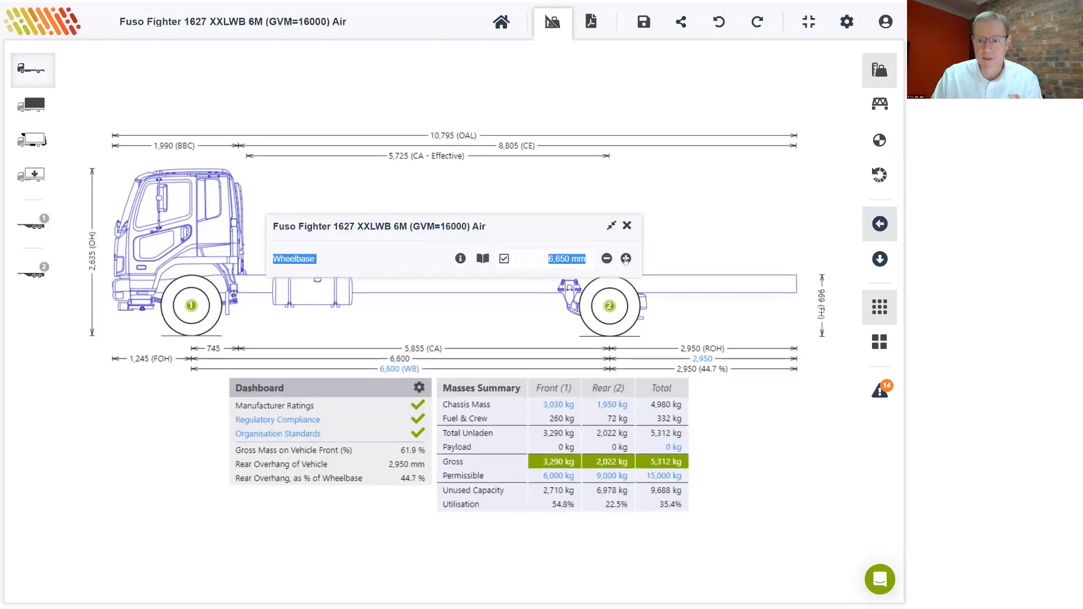
pyautogui.doubleClick(606, 259)
pyautogui.doubleClick(606, 258)
pyautogui.tripleClick(606, 258)
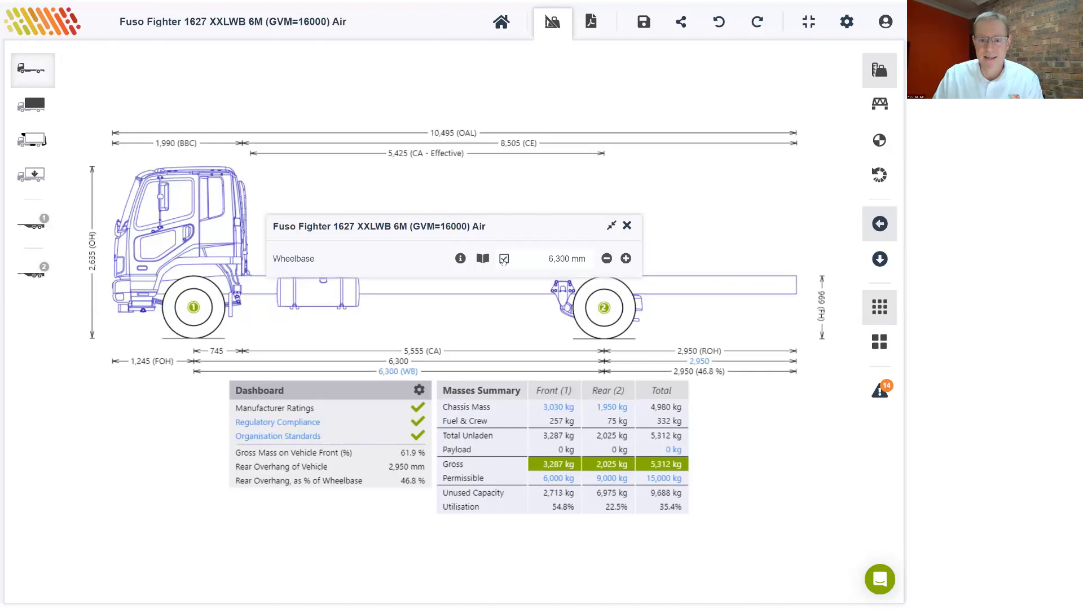
pyautogui.click(503, 259)
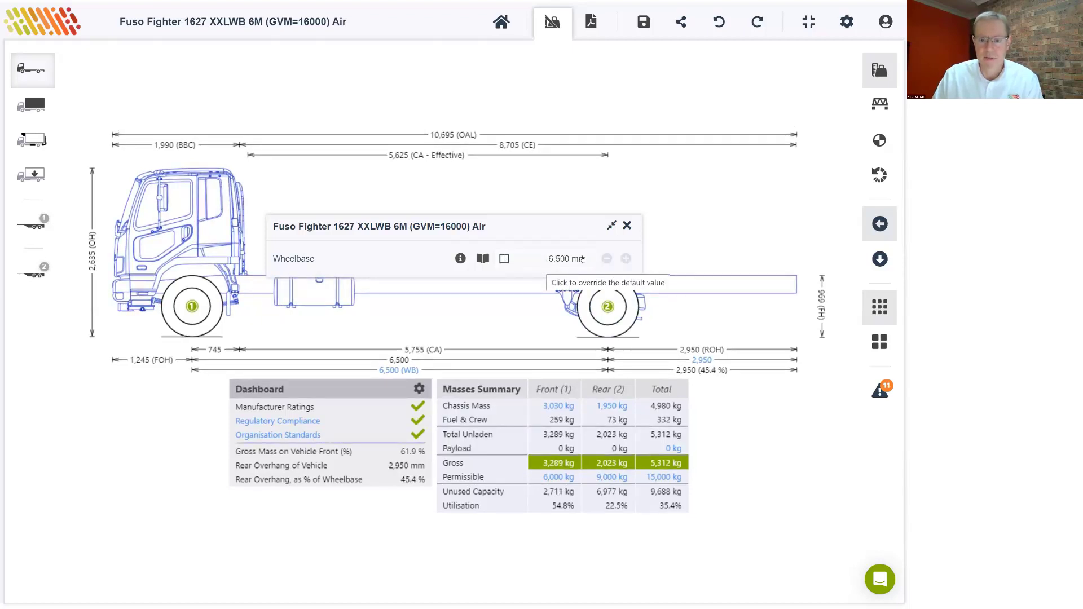
pyautogui.click(627, 226)
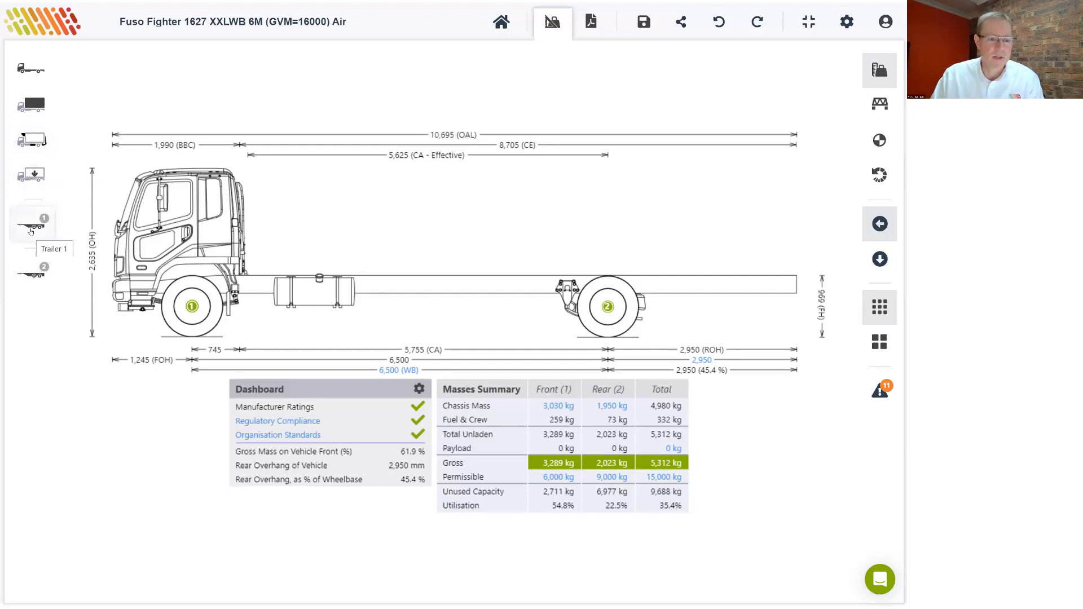
# Examine the chassis's dimensions, its masses and axles, and the options for adding an axle
pyautogui.click(32, 69)
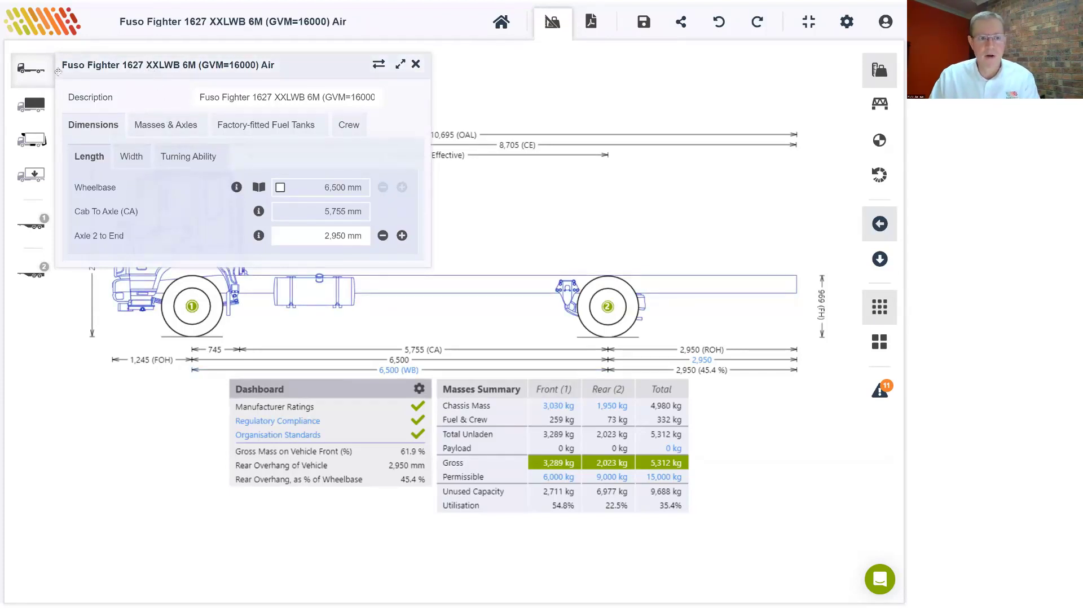
pyautogui.click(30, 72)
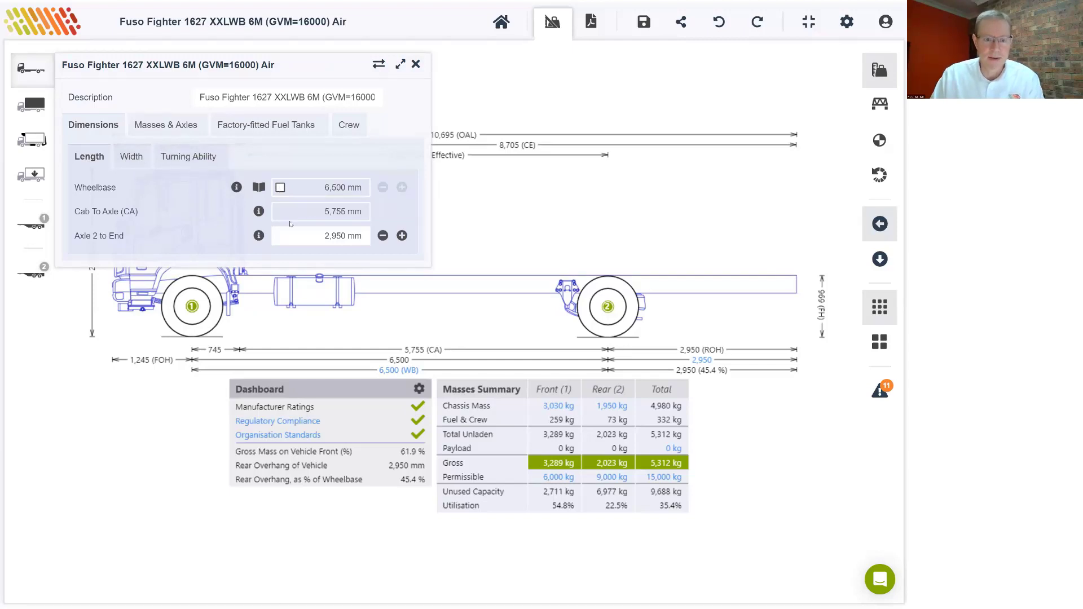
pyautogui.click(163, 126)
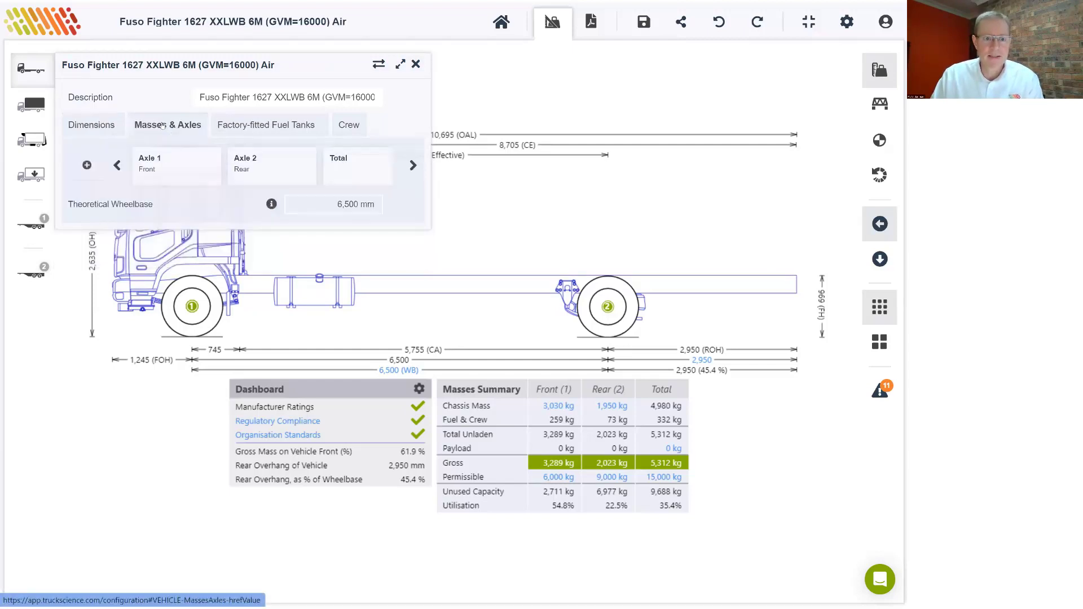
pyautogui.click(87, 165)
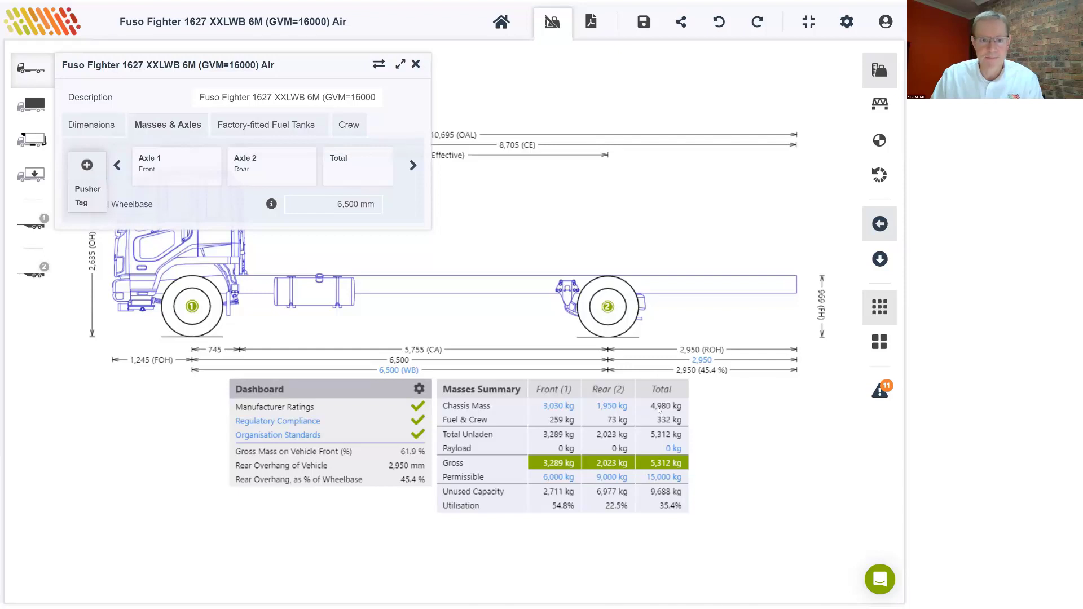
pyautogui.click(416, 65)
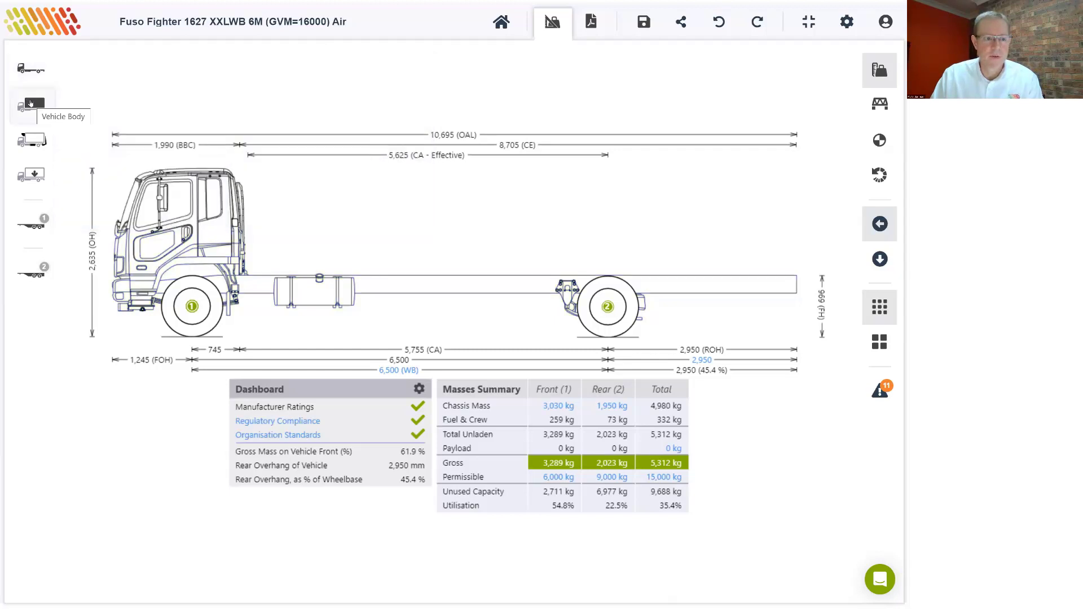
# Browse the curtainsider libraries and the body request form, and add the Tautliner / Curtainsider Template as the truck's body
pyautogui.click(30, 104)
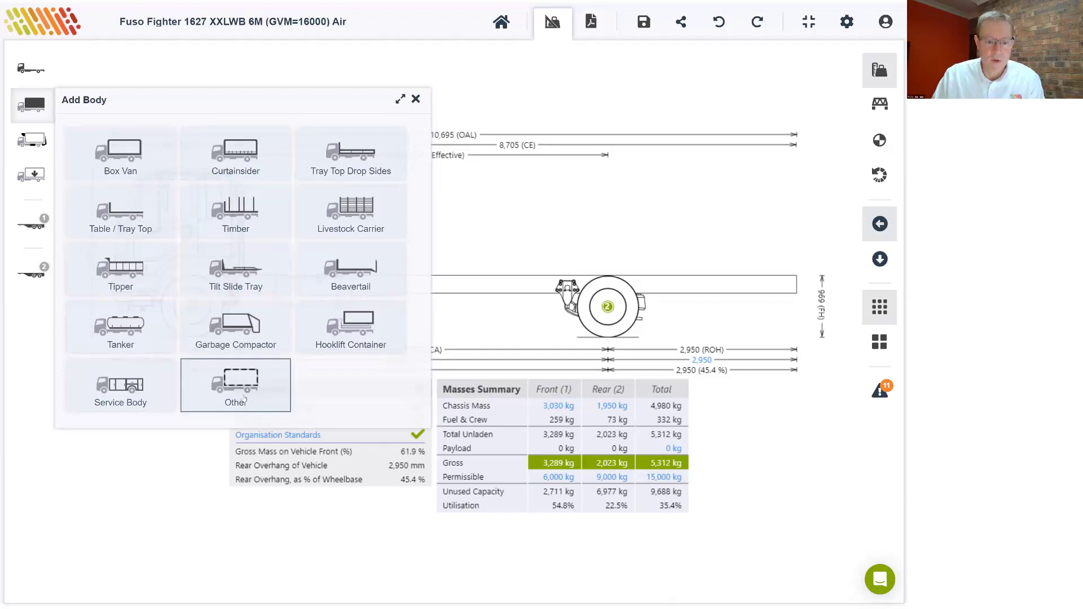
pyautogui.click(232, 155)
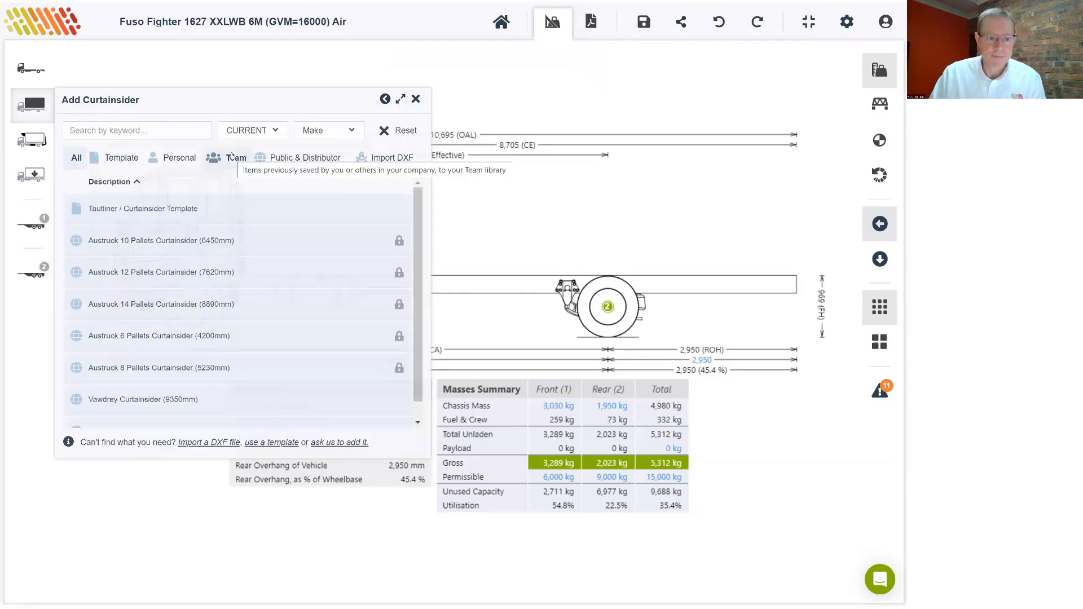
pyautogui.click(121, 160)
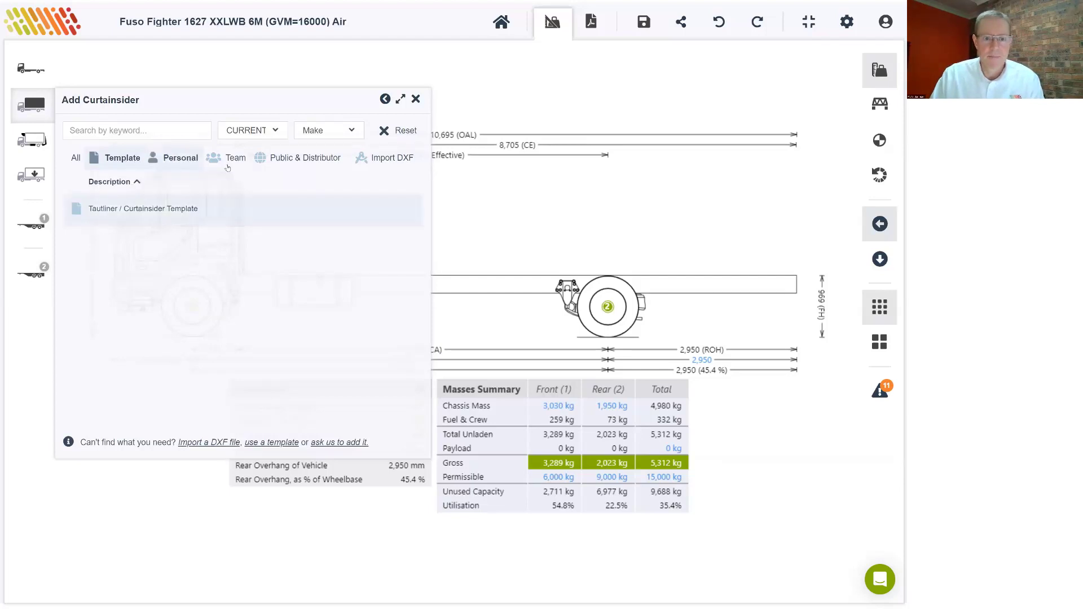
pyautogui.click(294, 160)
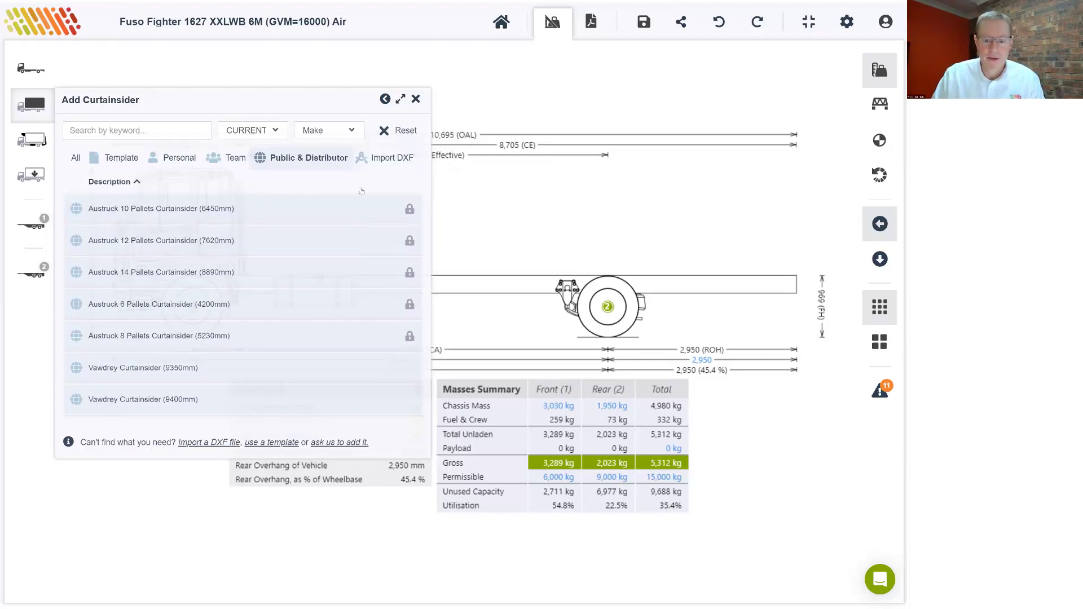
pyautogui.click(332, 443)
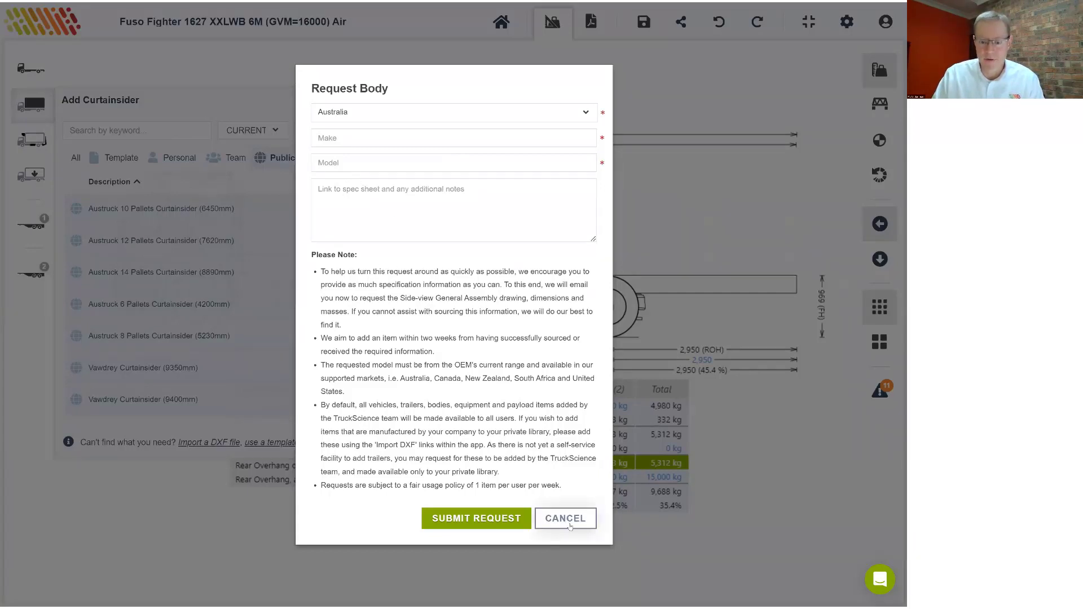
pyautogui.click(567, 518)
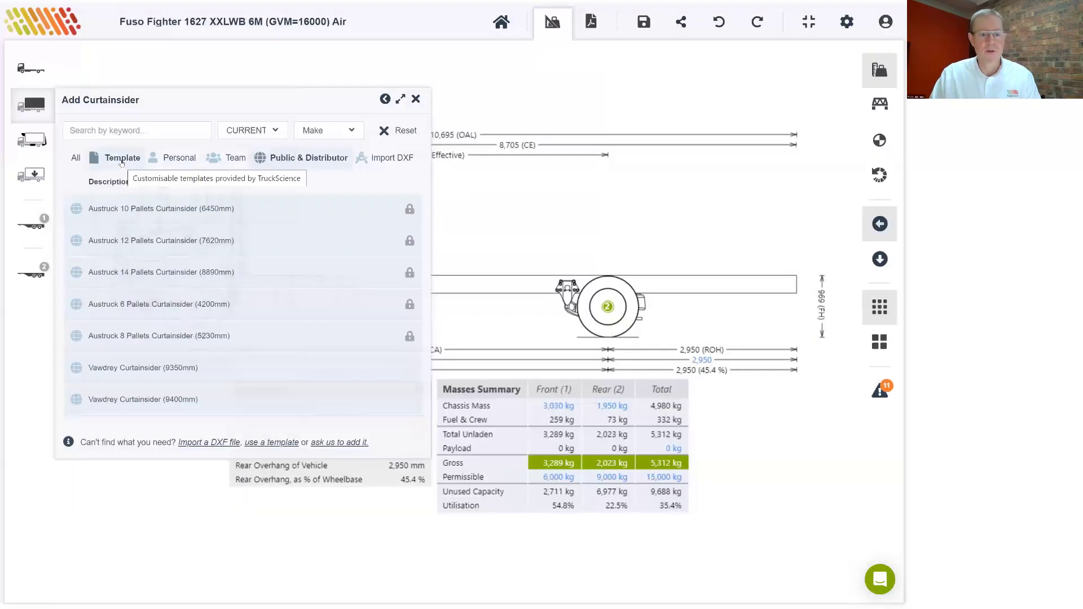
pyautogui.click(120, 160)
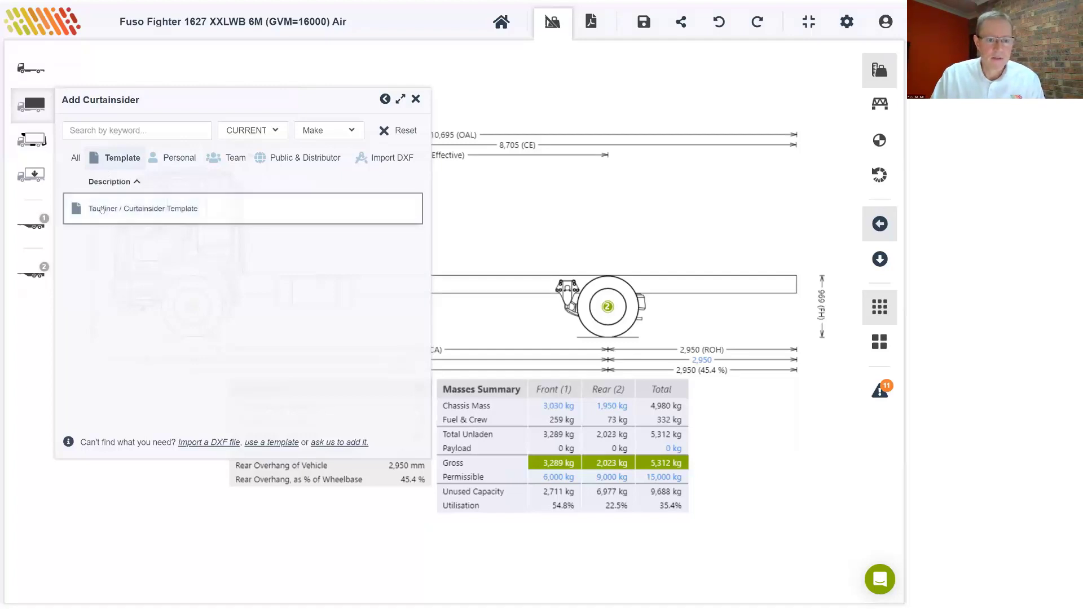
pyautogui.click(149, 210)
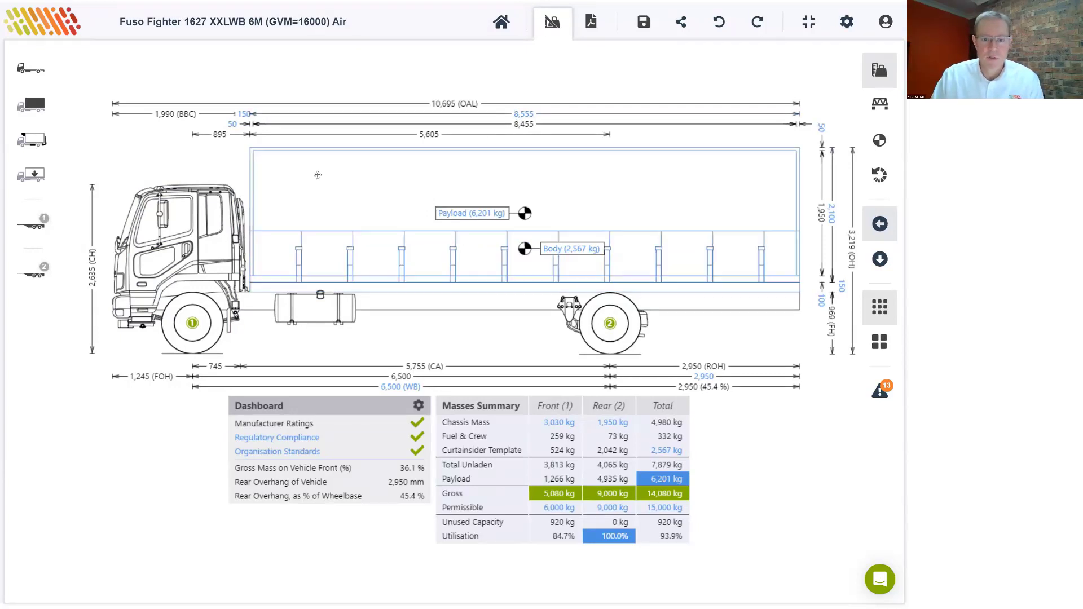
# Set the curtainsider body's external length to 7,600 mm
pyautogui.click(27, 103)
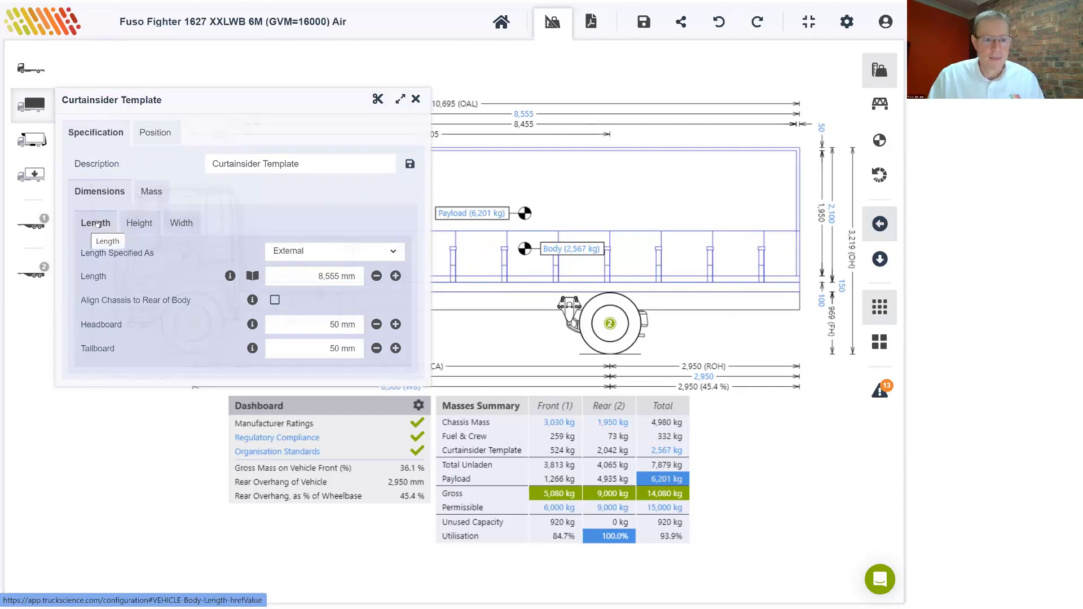
pyautogui.click(287, 272)
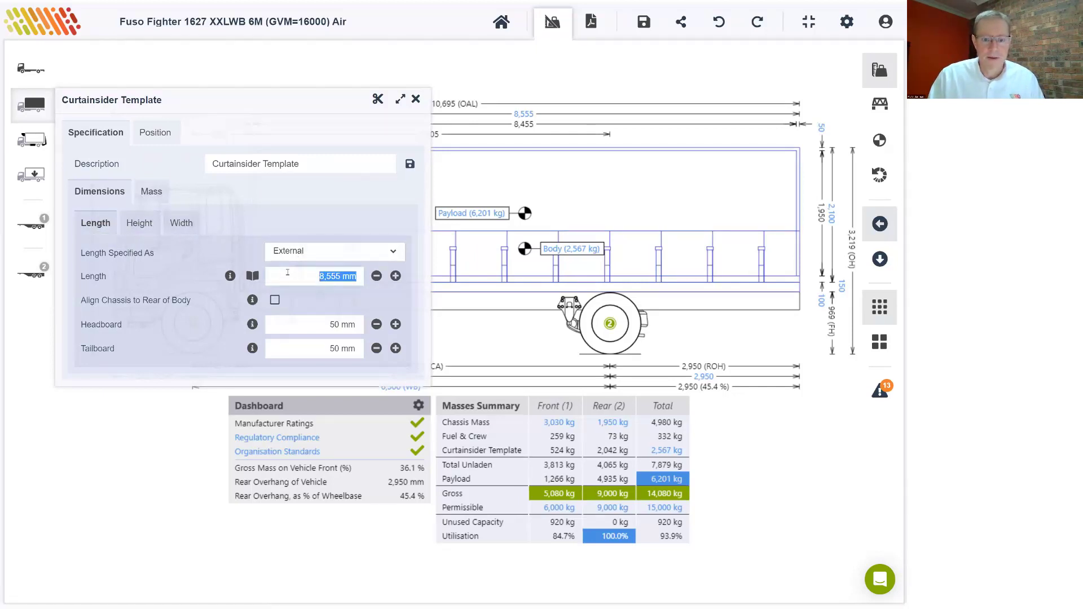
pyautogui.write('7600')
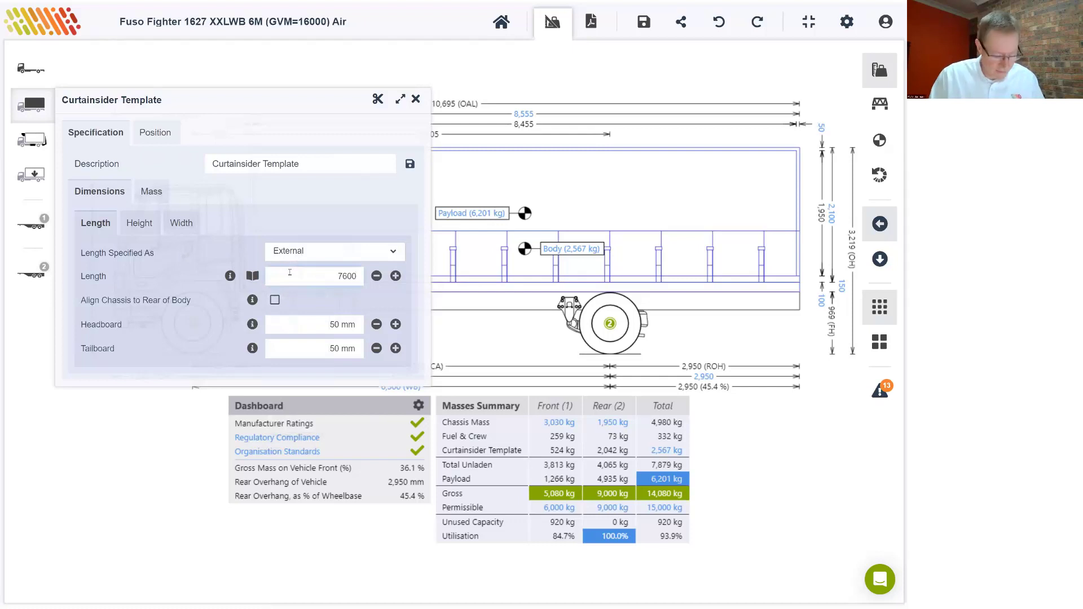
pyautogui.press('Tab')
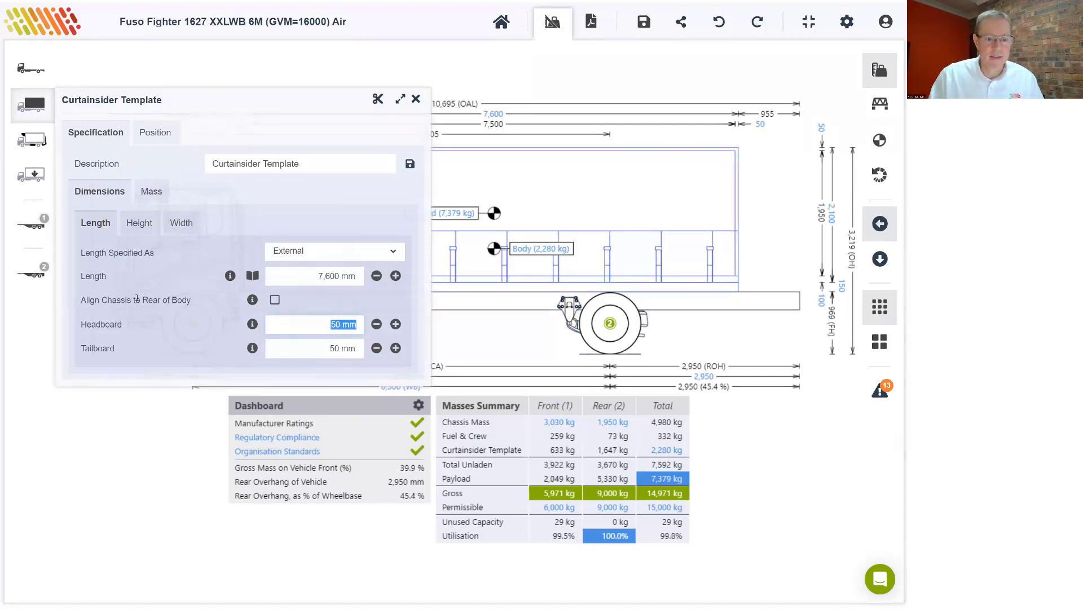
# Align the chassis to the rear of the body and set the headboard and tailboard to 100 mm each
pyautogui.click(275, 300)
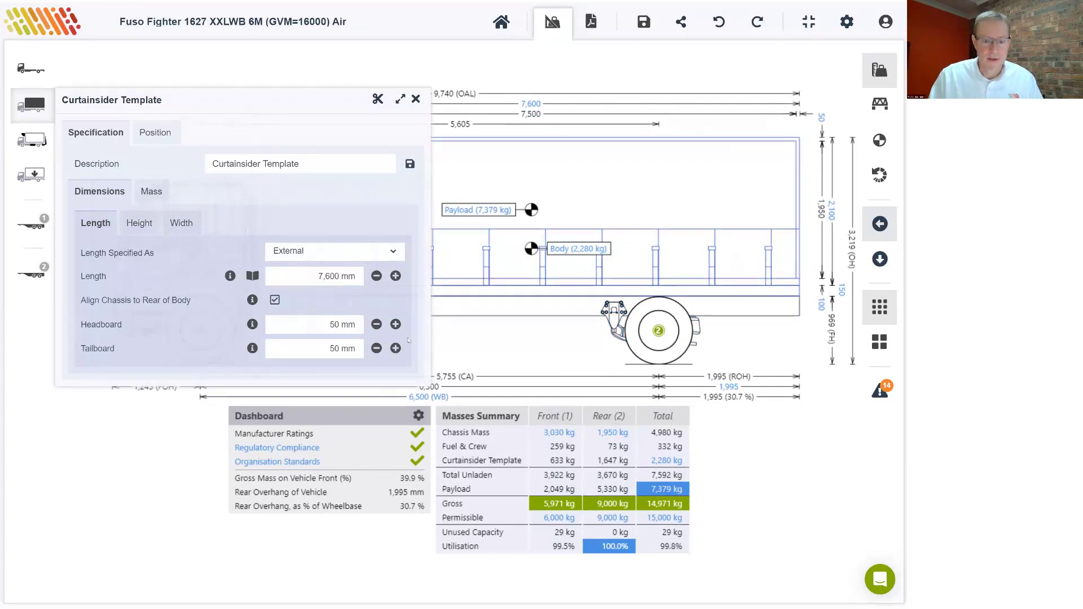
pyautogui.click(395, 325)
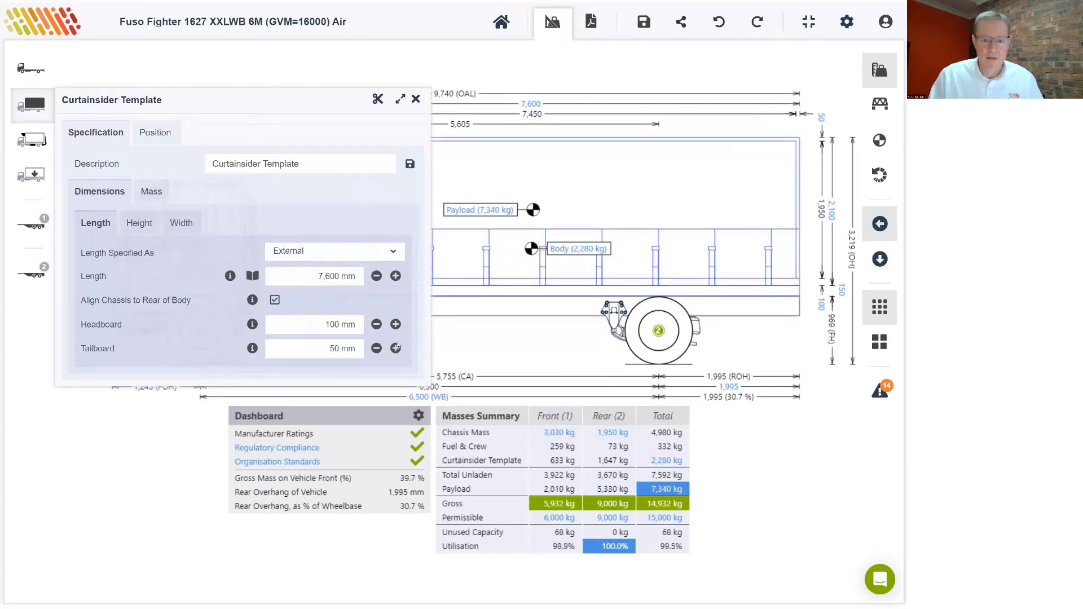
pyautogui.click(396, 348)
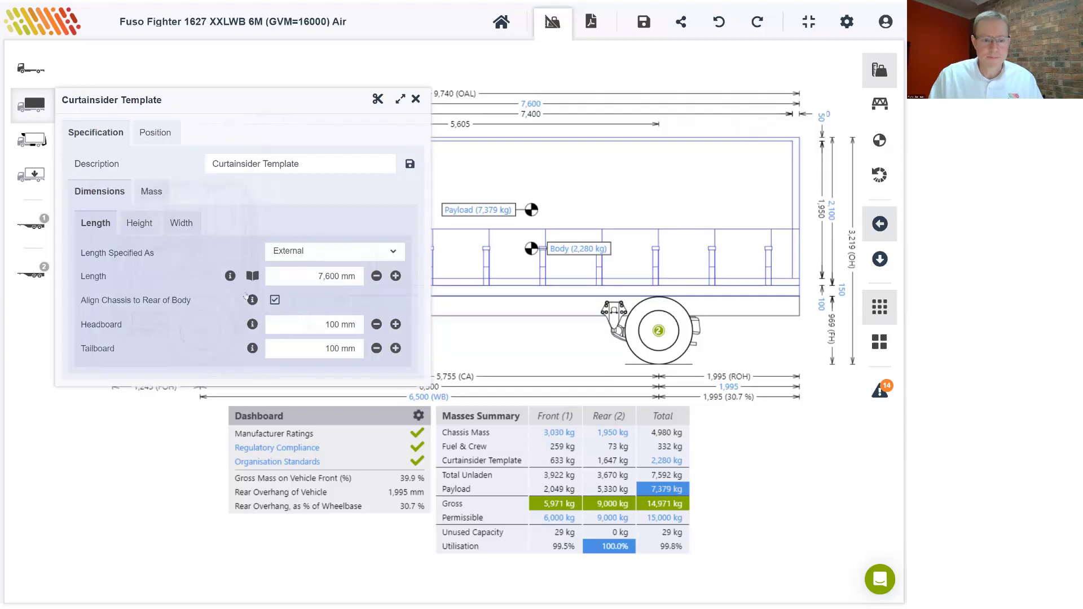
# Increase the curtainsider body's external height to 2,250 mm, moving its properties window clear of the drawing
pyautogui.click(139, 222)
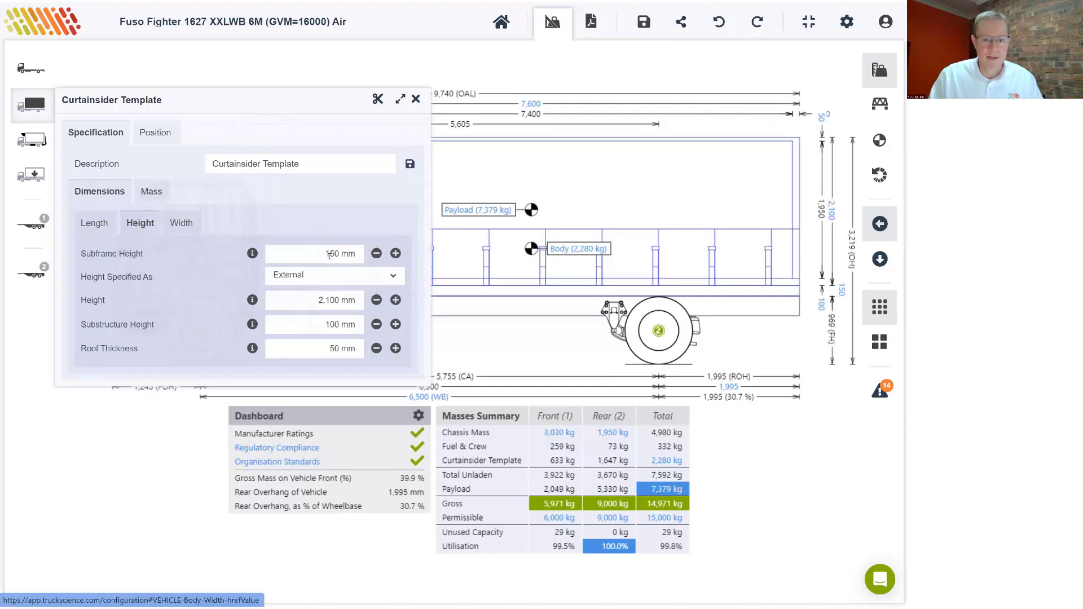
pyautogui.click(395, 300)
pyautogui.click(396, 300)
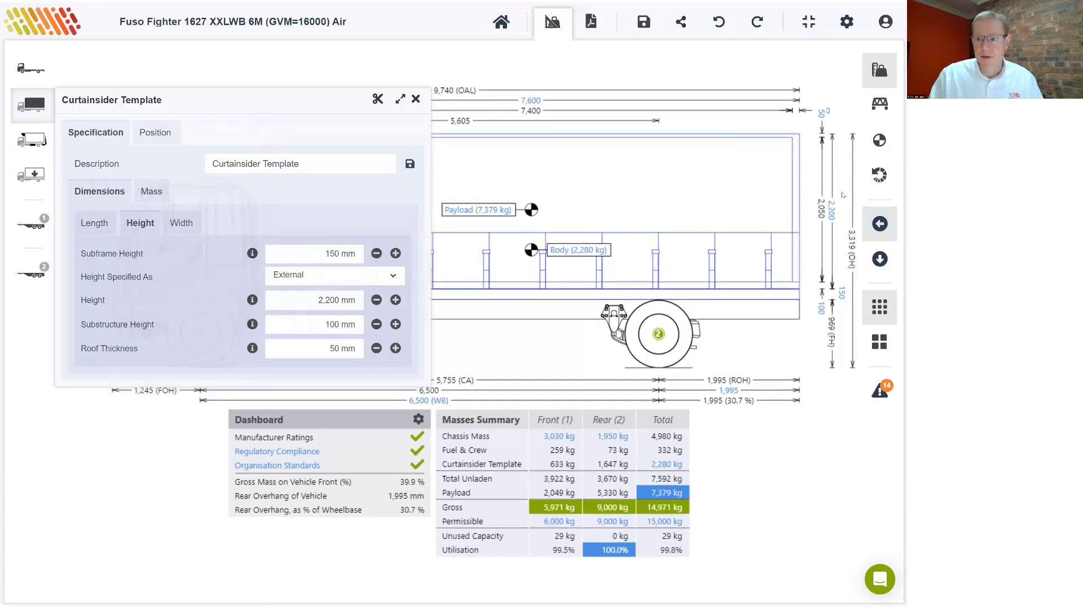
pyautogui.moveTo(317, 104); pyautogui.dragTo(323, 264)
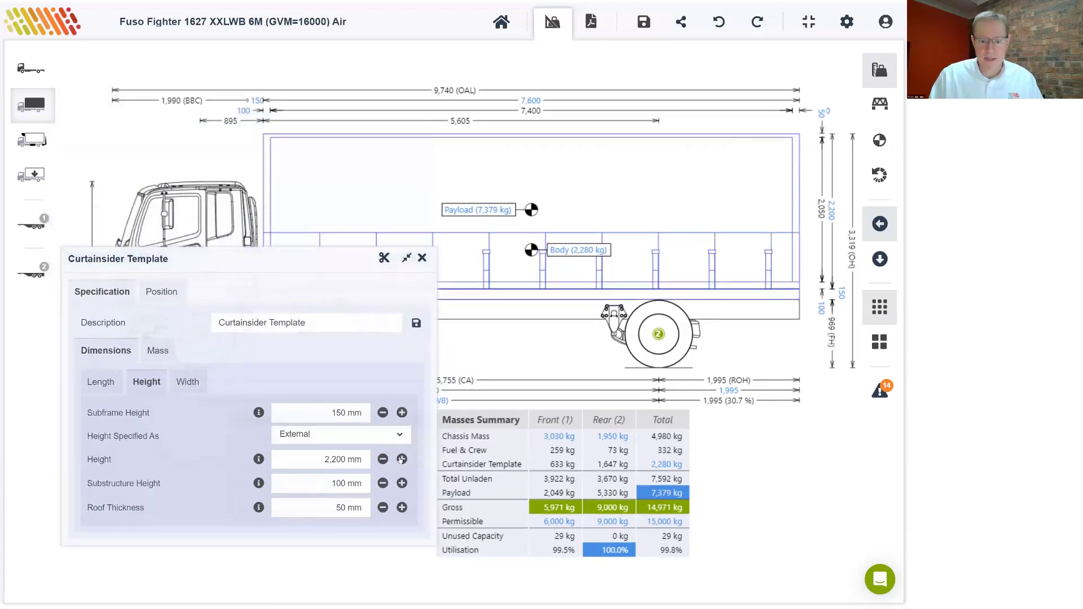
pyautogui.click(401, 459)
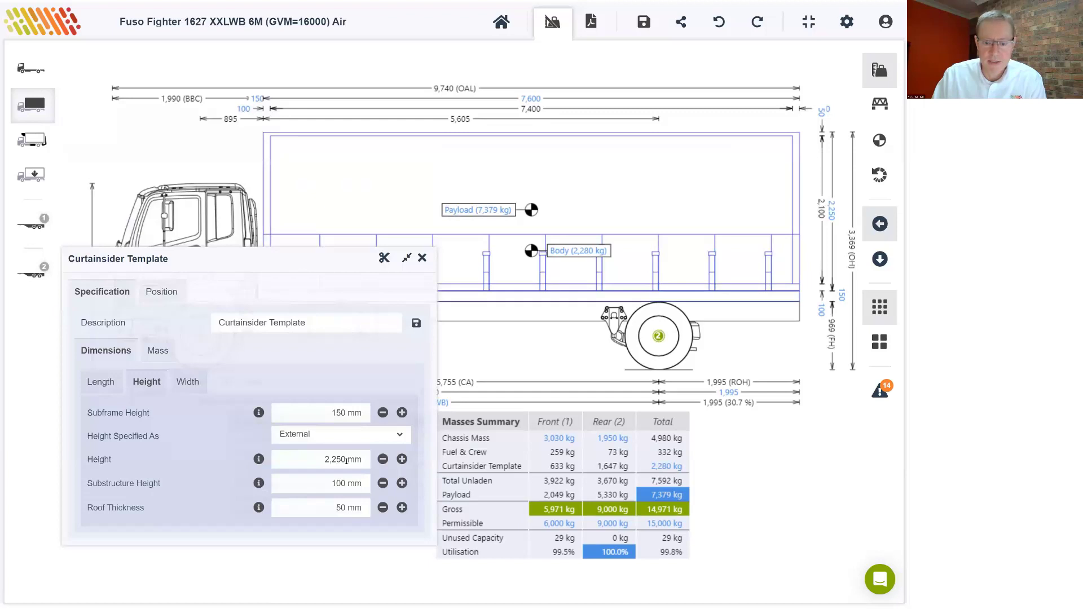
# Examine the length, mass and percentage increments in the measurement settings, and leave the settings without saving
pyautogui.click(847, 23)
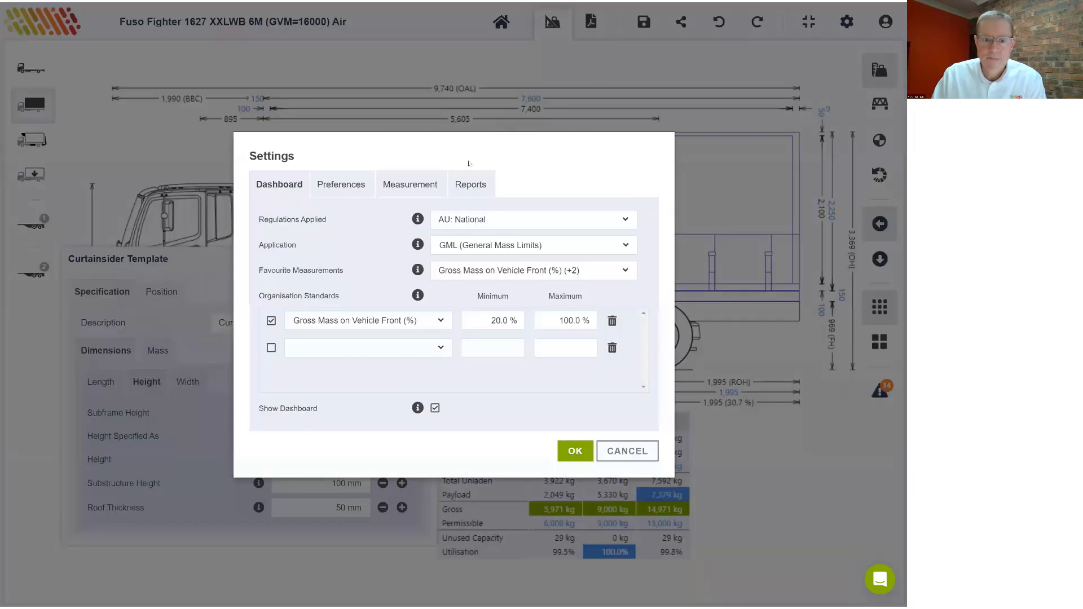
pyautogui.click(406, 181)
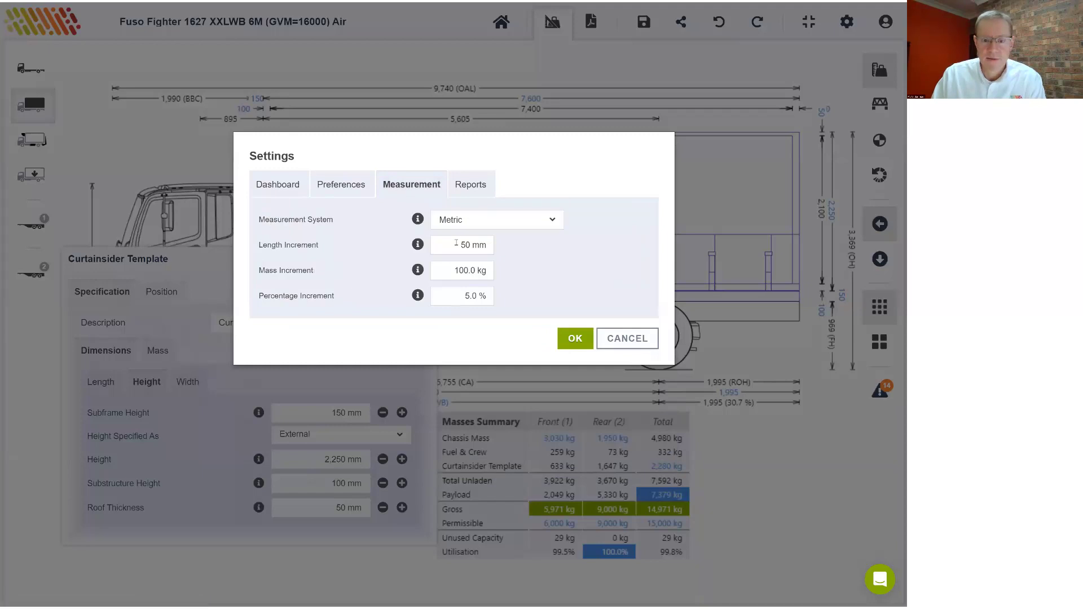
pyautogui.click(446, 270)
pyautogui.click(448, 294)
pyautogui.click(627, 338)
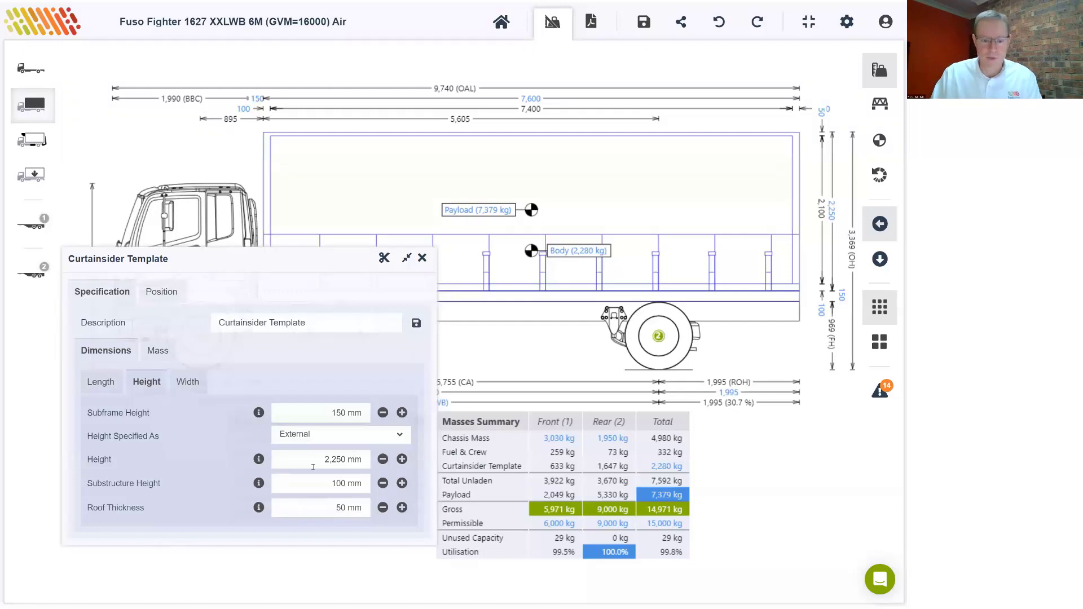
# Increase the curtainsider body's external height to 2,500 mm
pyautogui.click(401, 460)
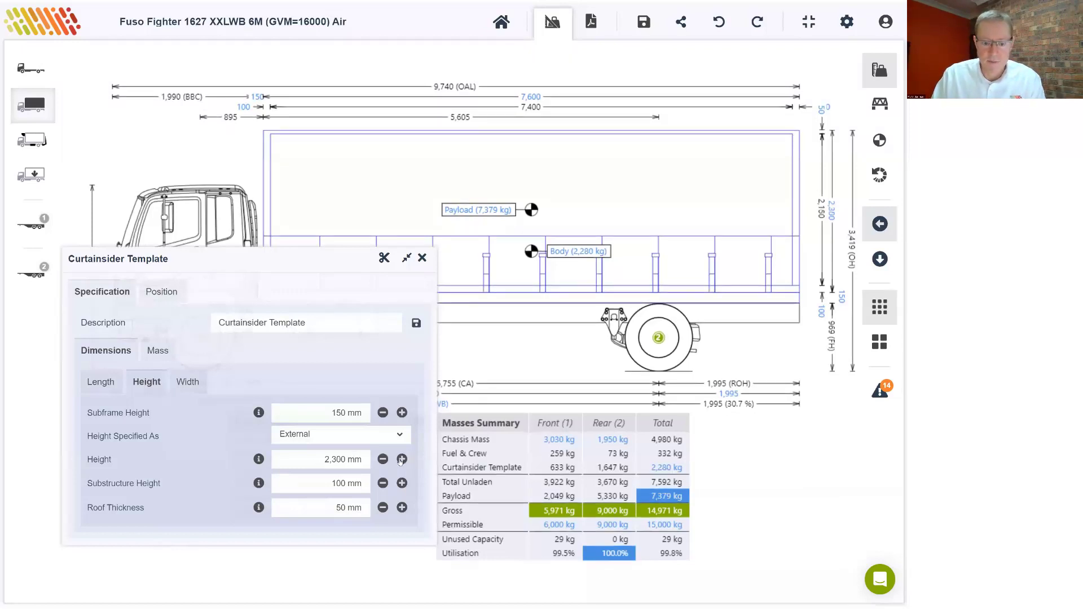
pyautogui.click(401, 459)
pyautogui.click(402, 459)
pyautogui.click(402, 460)
pyautogui.click(401, 459)
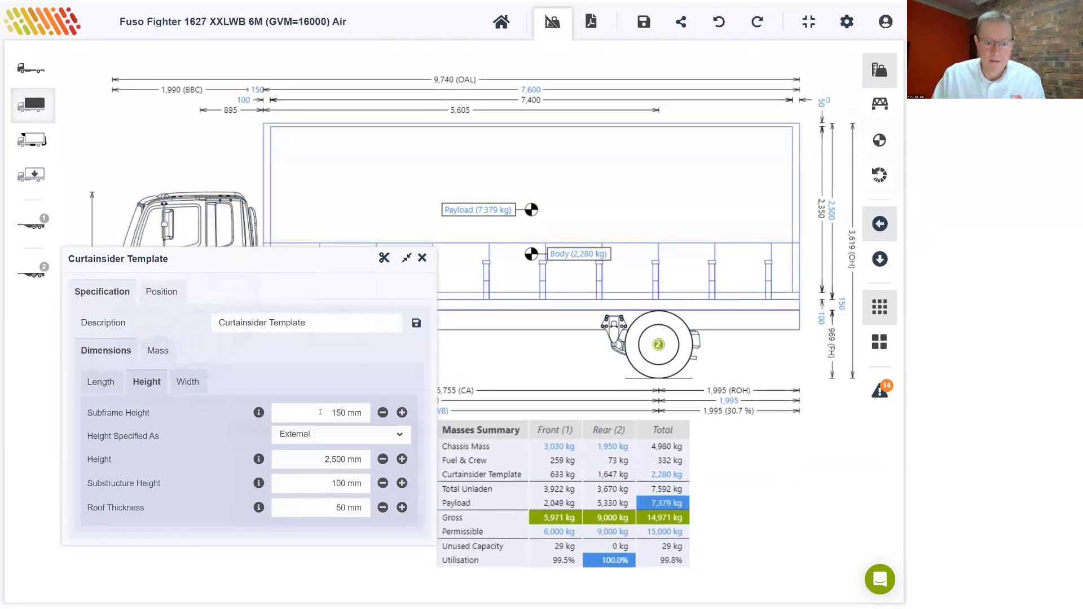
# Set the curtainsider body's external width to 2,490 mm
pyautogui.click(188, 382)
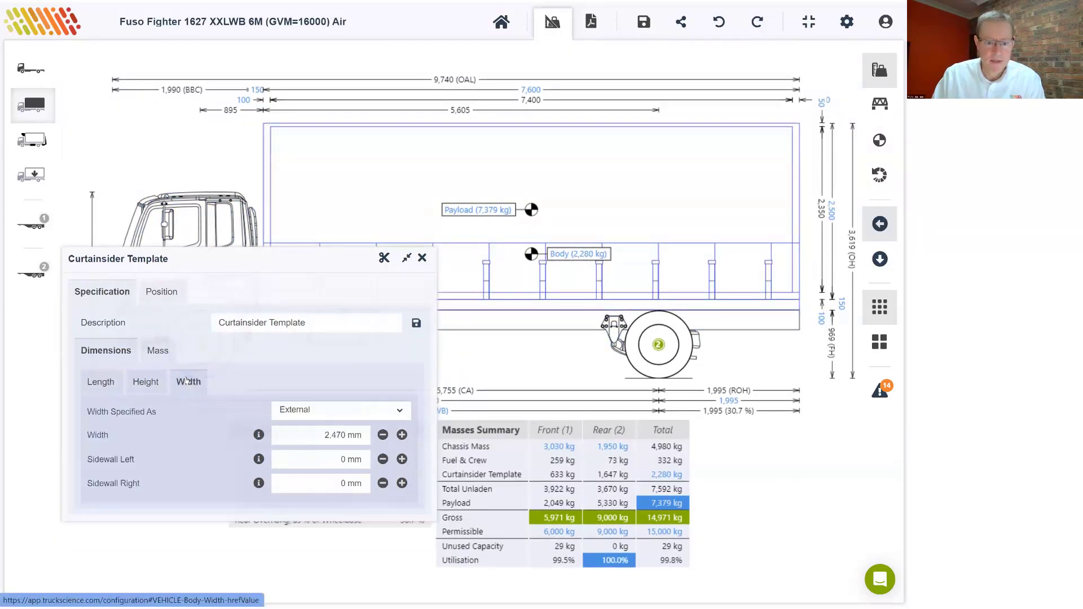
pyautogui.click(314, 435)
pyautogui.write('2490')
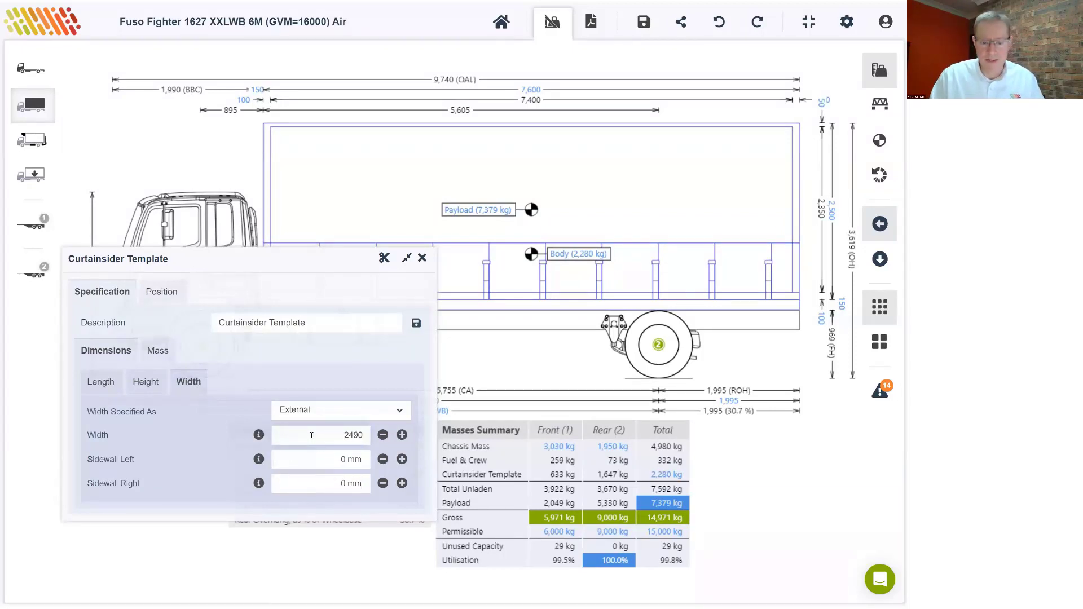
pyautogui.press('Tab')
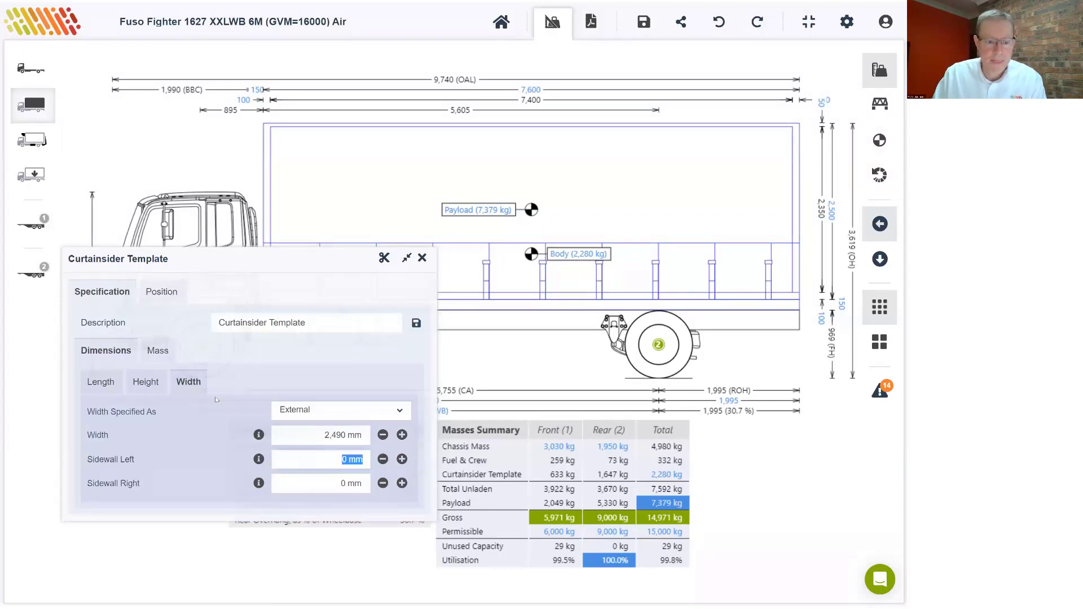
# Apply the library's body mass for steel with a heavy duty floor, 340 kg/m, to the curtainsider body
pyautogui.click(160, 351)
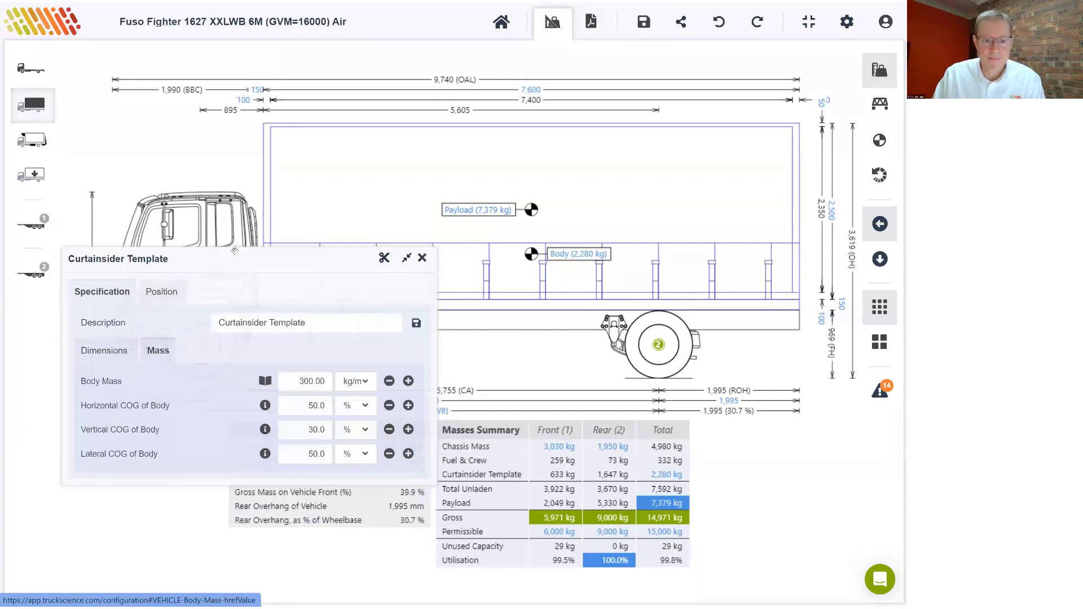
pyautogui.moveTo(234, 250); pyautogui.dragTo(232, 248)
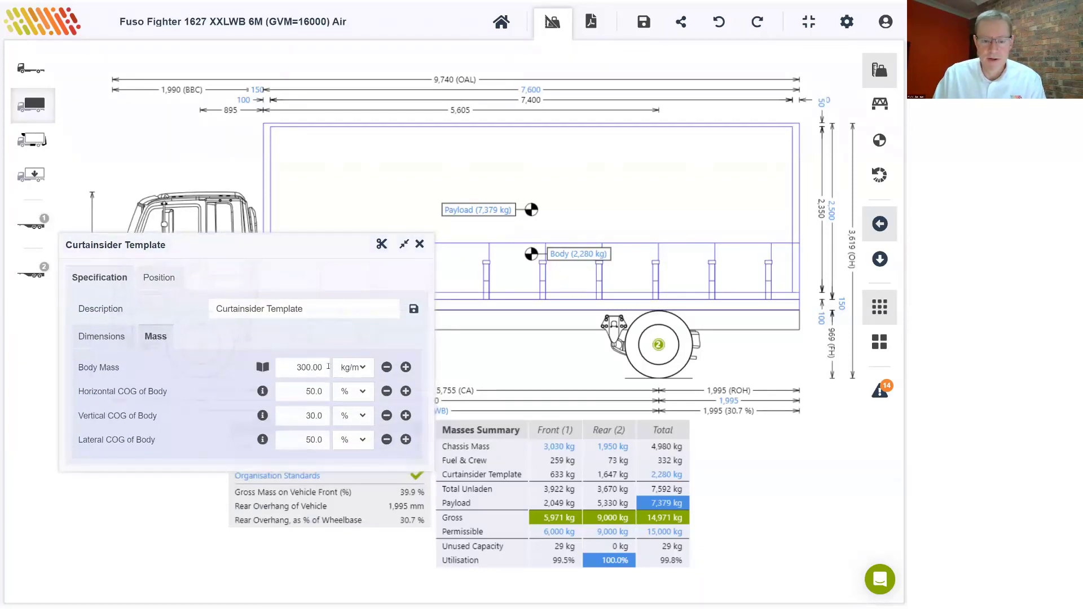
pyautogui.click(263, 367)
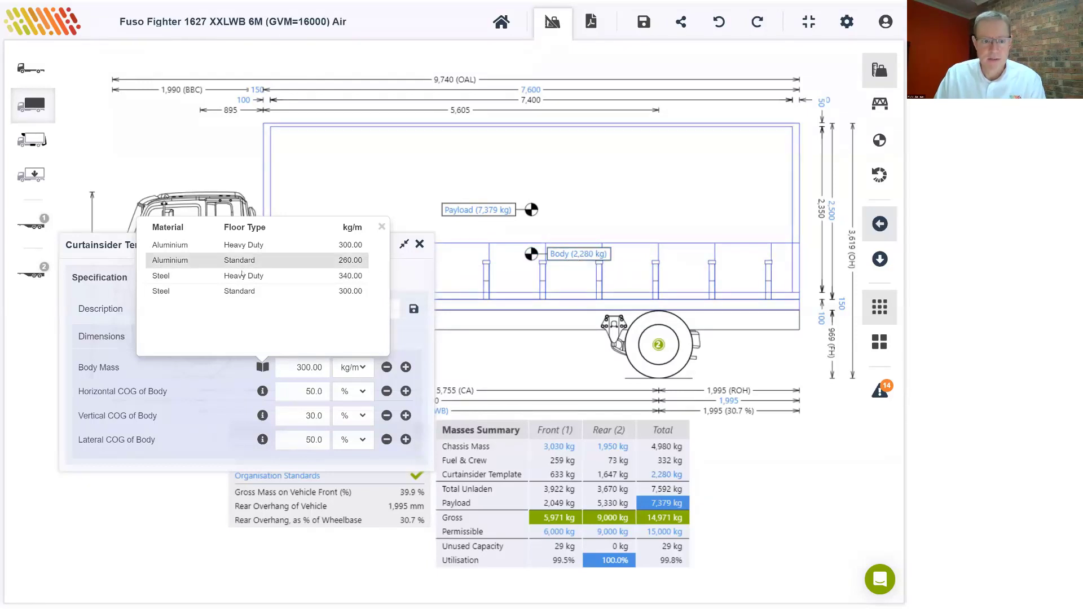
pyautogui.click(220, 277)
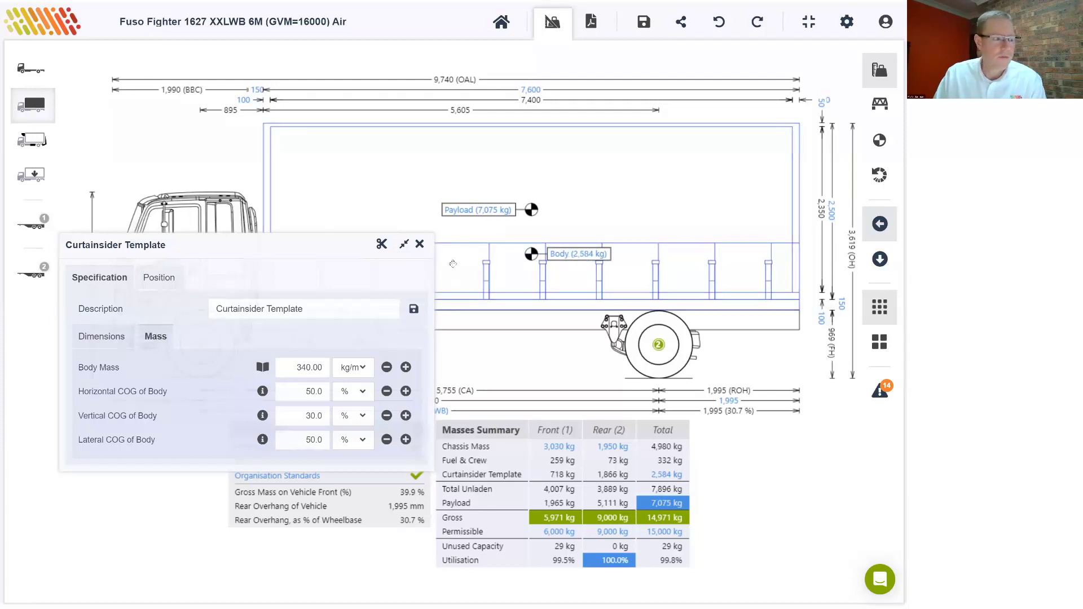
# Specify the body mass as a total in kg and set it to 2,200 kg
pyautogui.click(356, 369)
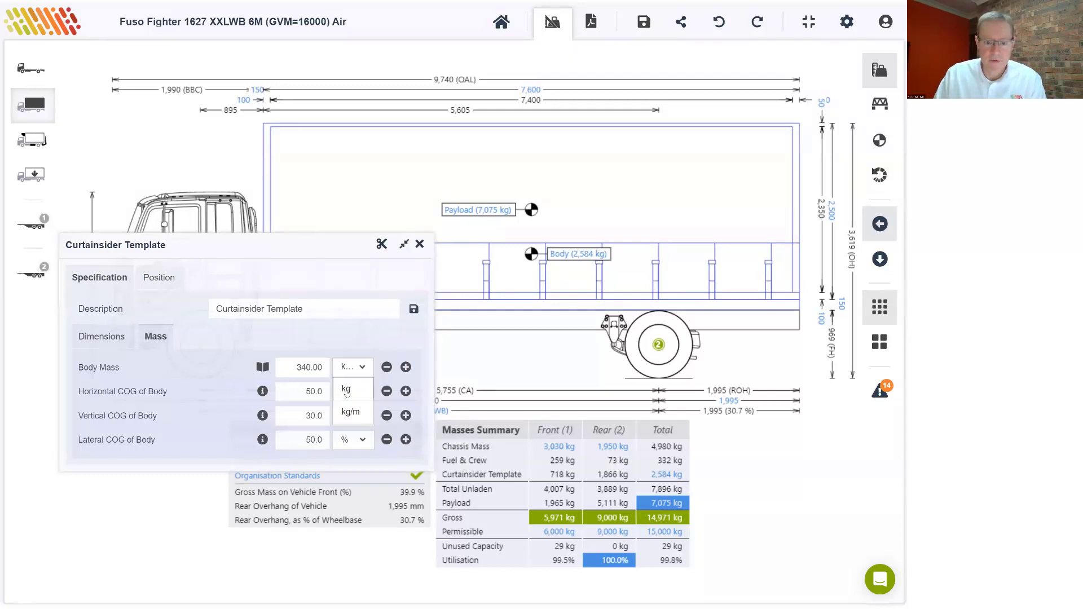
pyautogui.click(346, 390)
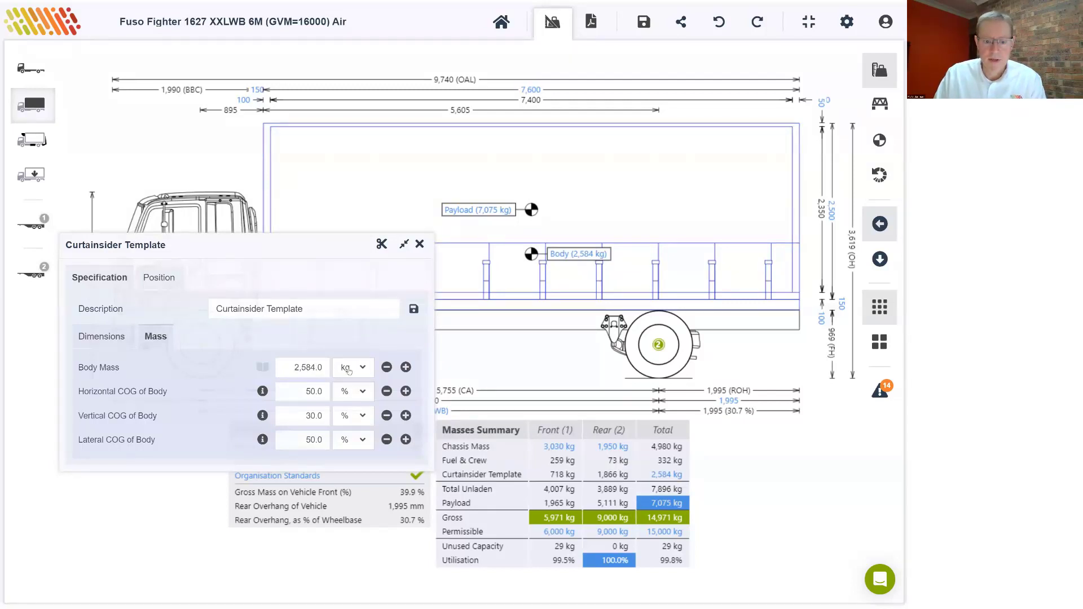
pyautogui.click(291, 367)
pyautogui.write('2,20')
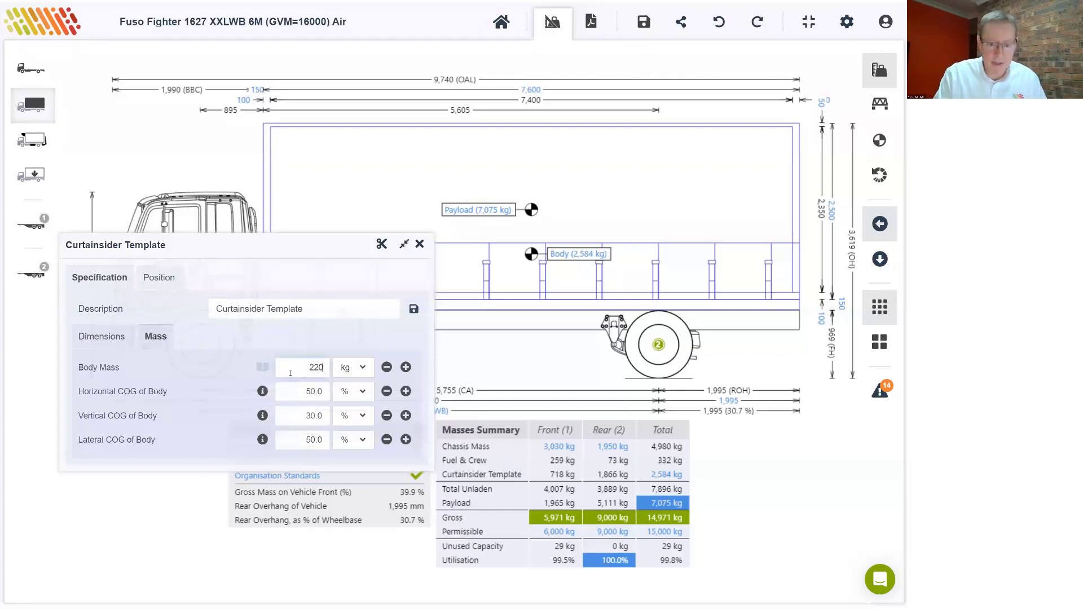
pyautogui.write('0')
pyautogui.press('Return')
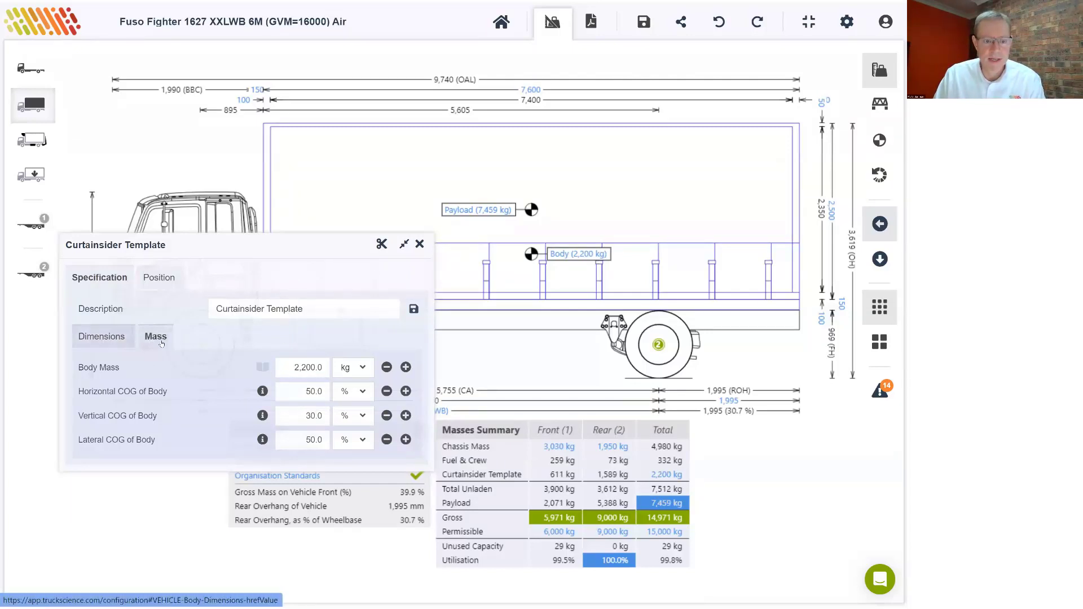
# Change the body's description to "Curtainsider 7.6m"
pyautogui.tripleClick(303, 308)
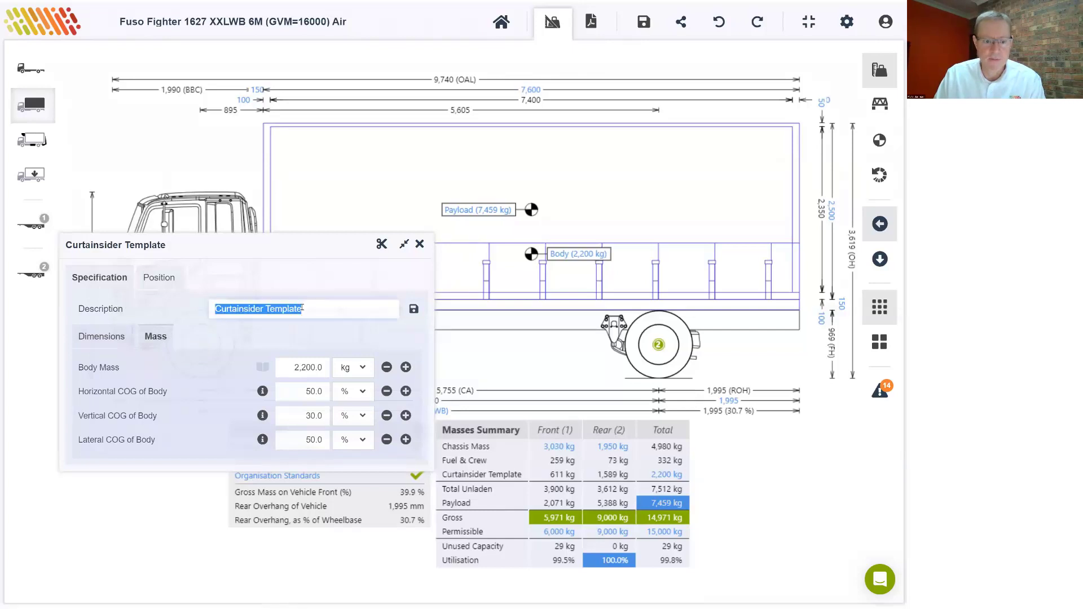
pyautogui.click(266, 309)
pyautogui.tripleClick(270, 312)
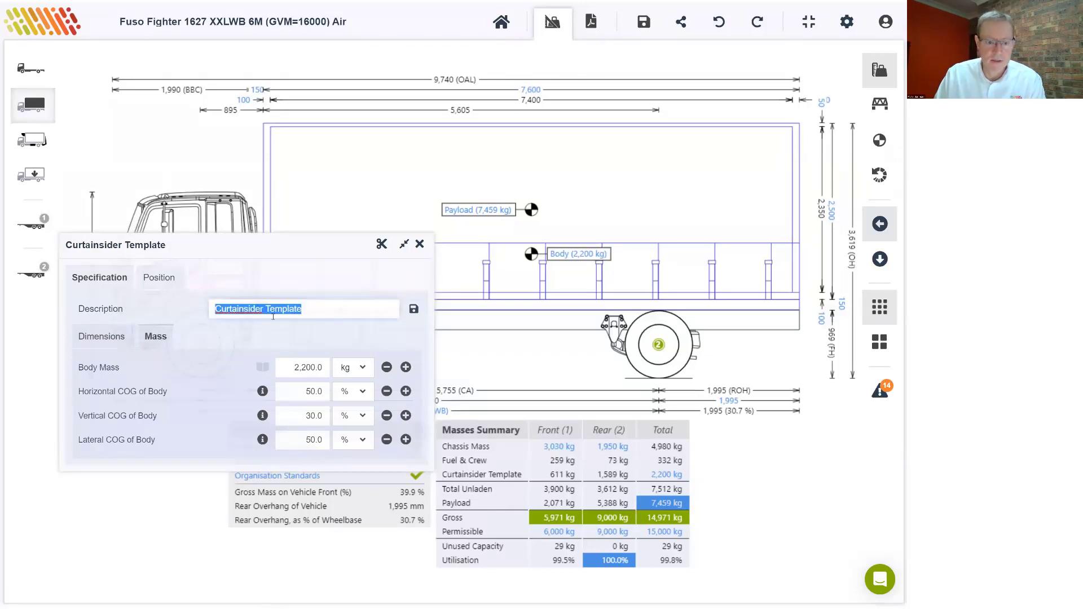
pyautogui.click(322, 307)
pyautogui.press('BackSpace')
pyautogui.press('BackSpace')
pyautogui.press('BackSpace')
pyautogui.press('BackSpace')
pyautogui.press('BackSpace')
pyautogui.press('BackSpace')
pyautogui.press('BackSpace')
pyautogui.press('BackSpace')
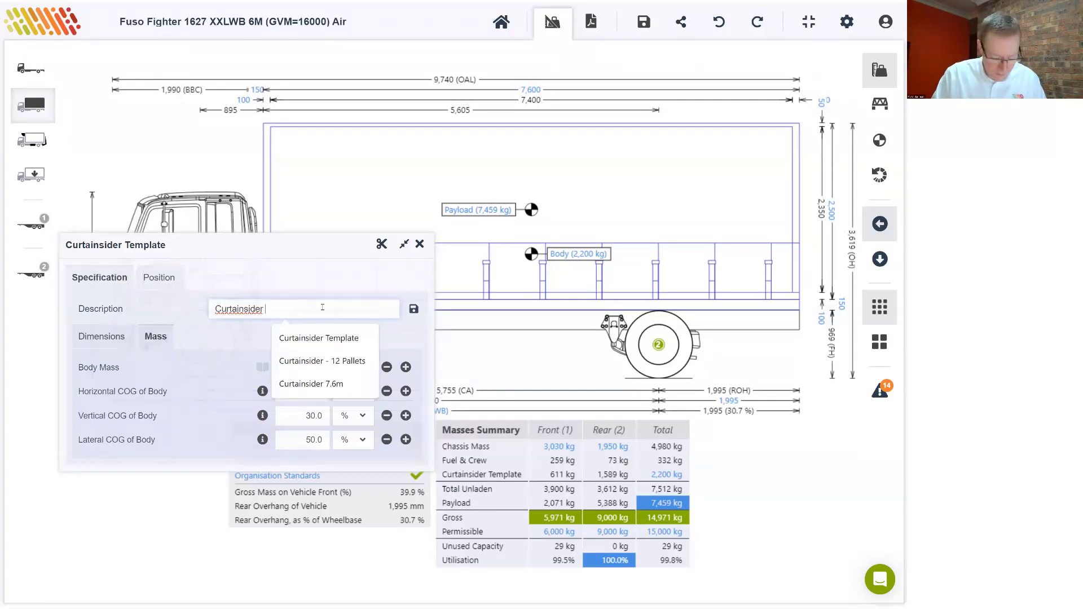
pyautogui.write('7.6m')
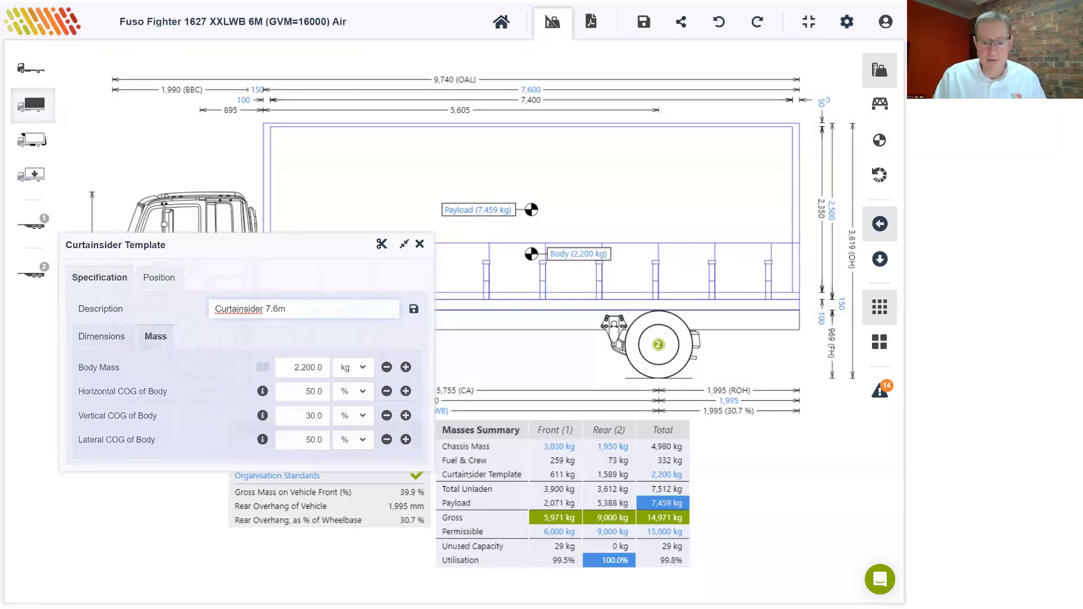
pyautogui.press('Tab')
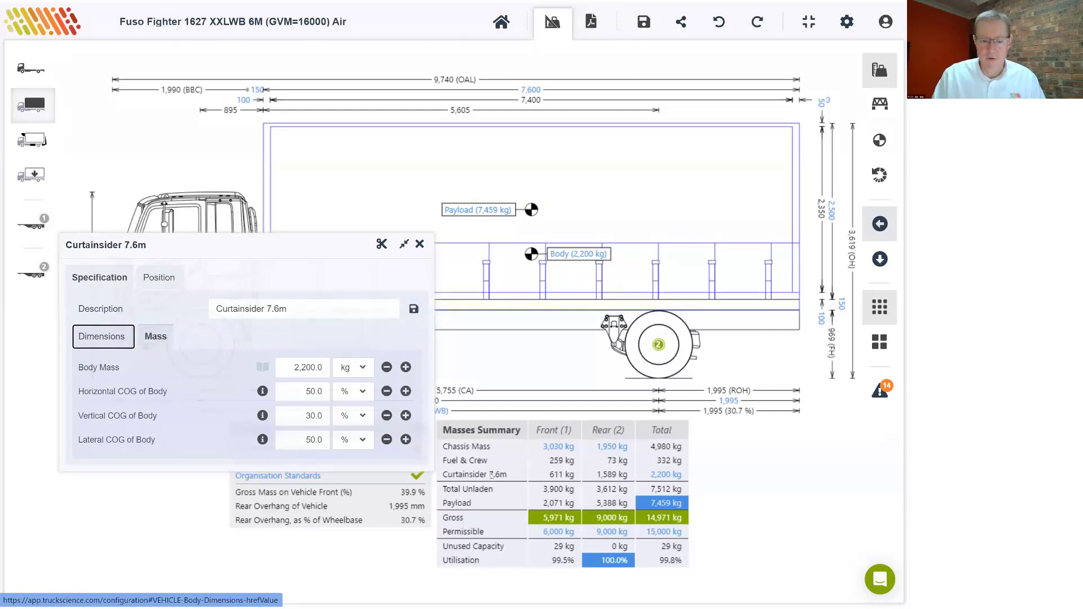
# Examine the body's position settings relative to the cab and chassis, and close the body's properties
pyautogui.click(157, 278)
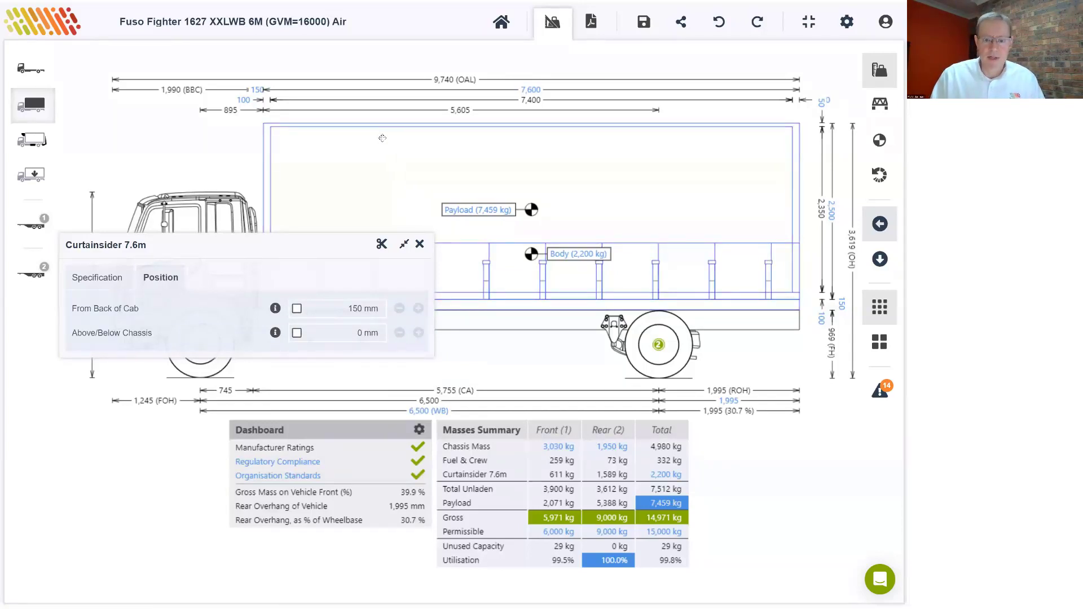
pyautogui.click(419, 244)
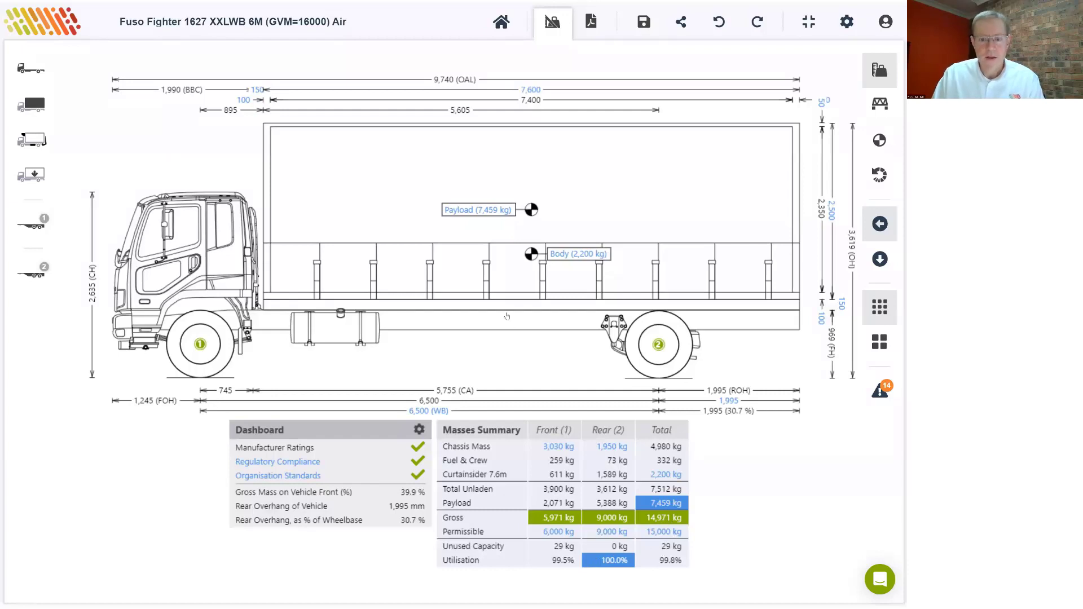
pyautogui.moveTo(484, 210)
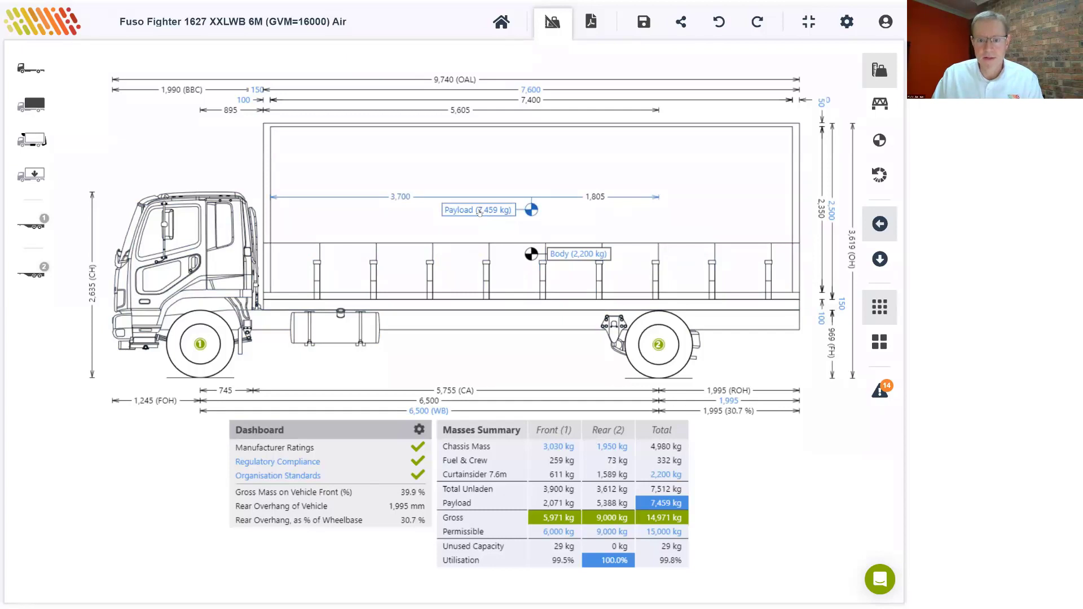
# Override the calculated payload with a manually specified value of 8,000 kg
pyautogui.click(479, 212)
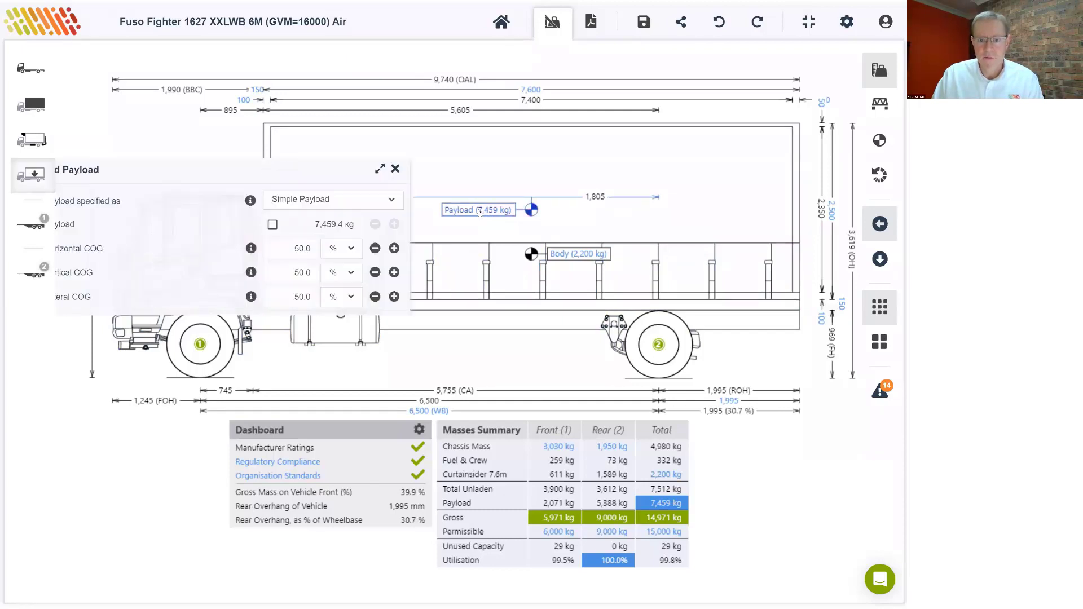
pyautogui.click(293, 225)
pyautogui.click(326, 224)
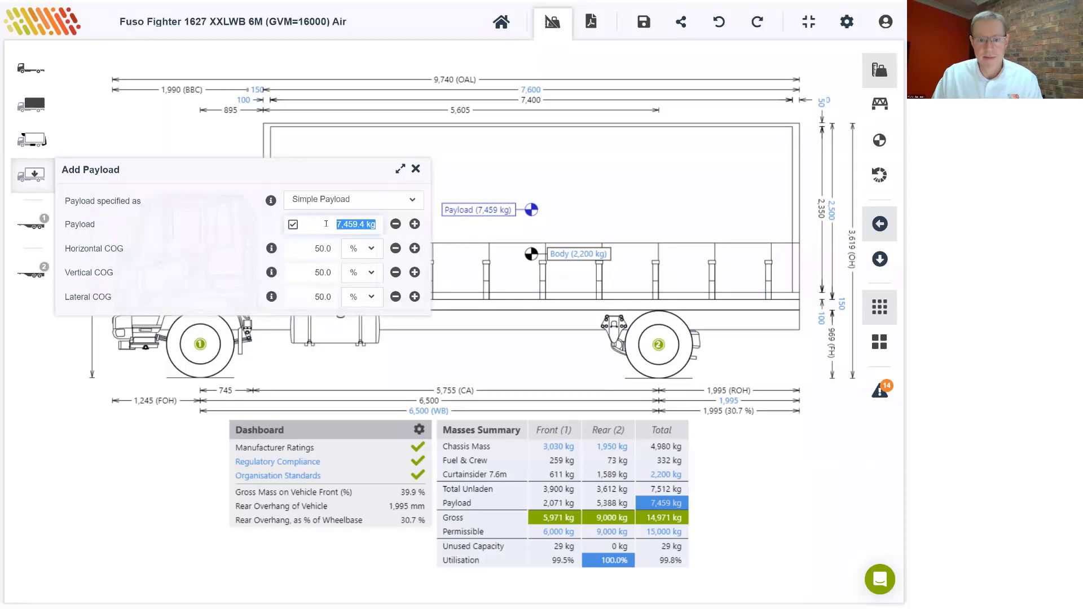
pyautogui.write('000')
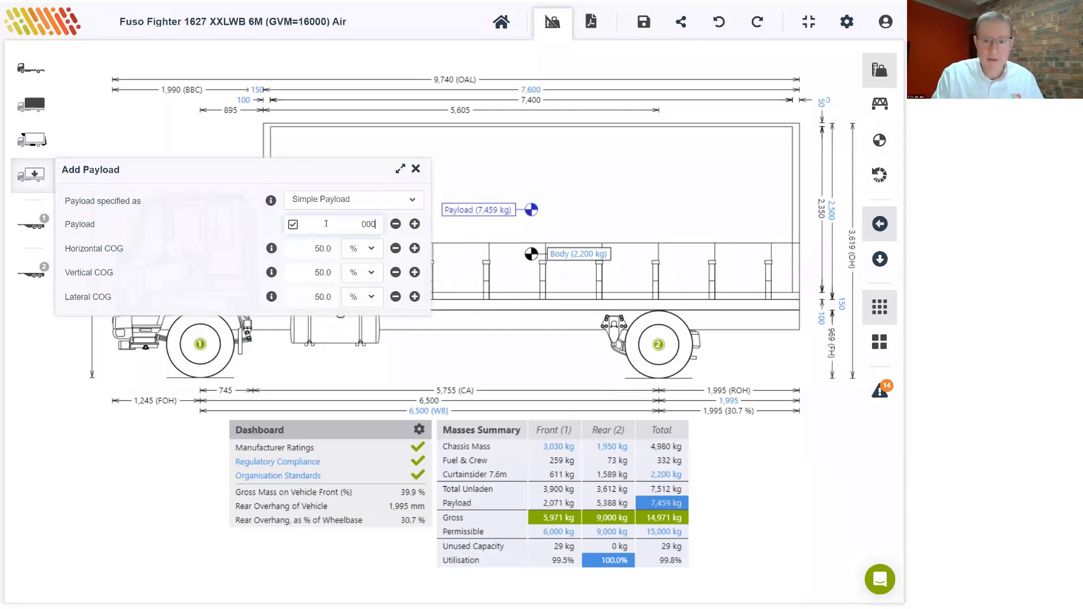
pyautogui.press('BackSpace')
pyautogui.press('BackSpace')
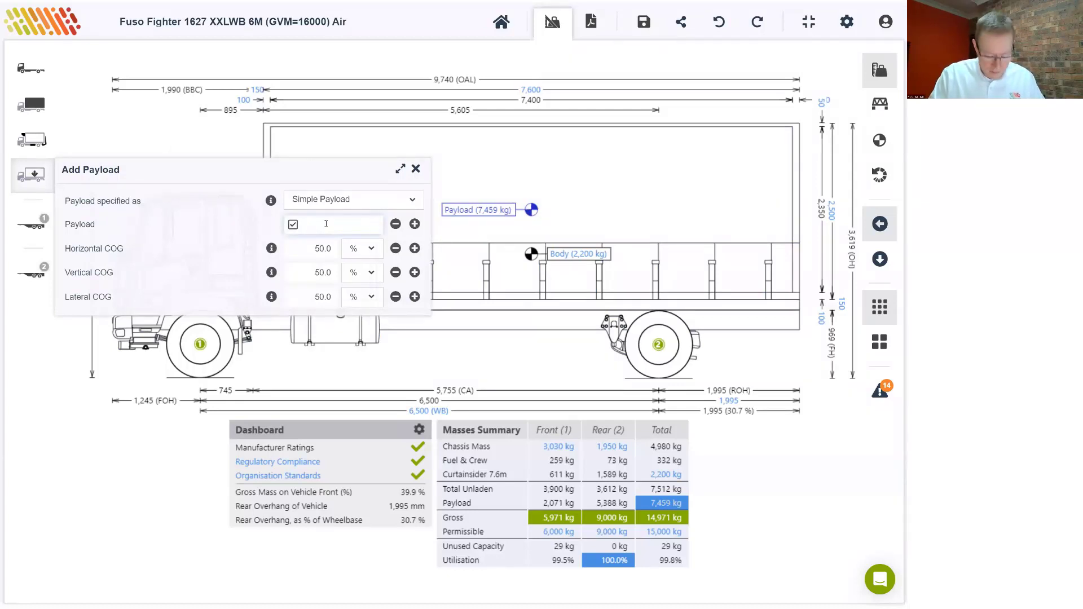
pyautogui.write('8000')
pyautogui.press('Tab')
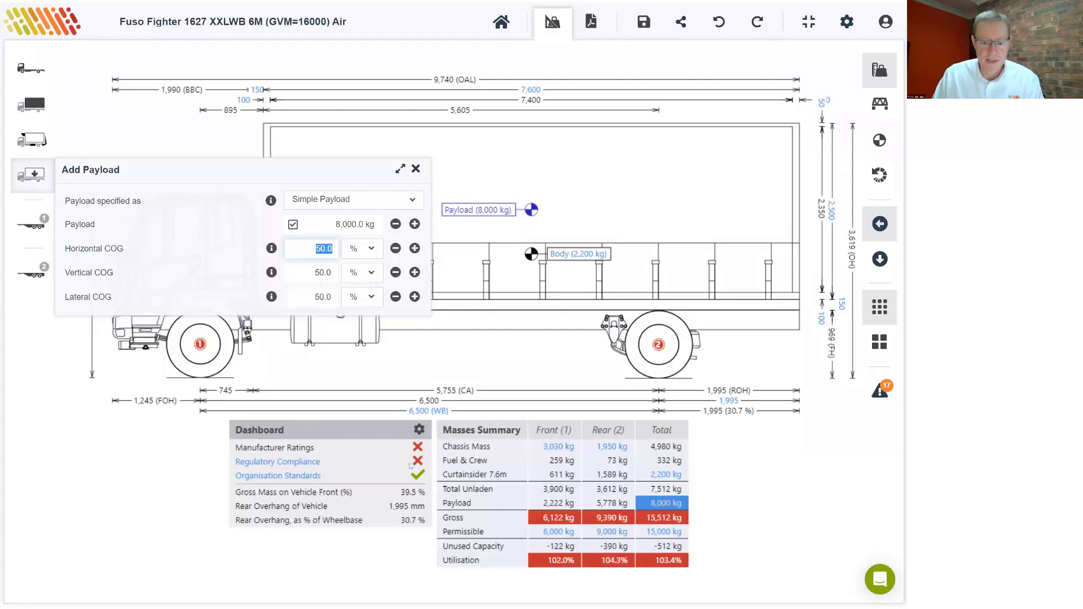
# Examine the AU: National regulatory compliance checks and the calculation's warnings, and return to the main dashboard
pyautogui.click(278, 462)
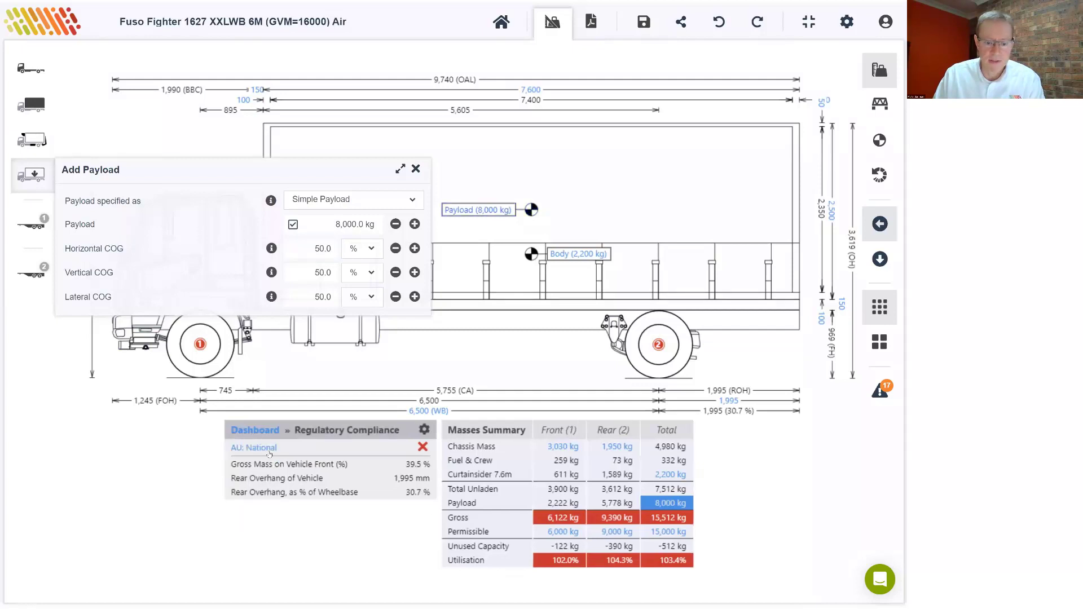
pyautogui.click(265, 448)
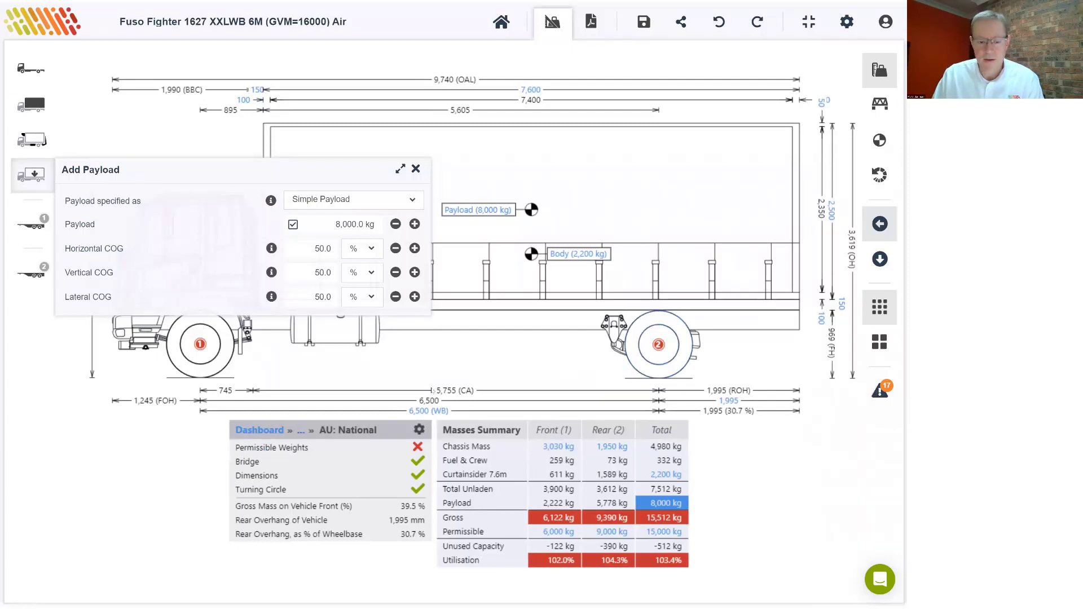
pyautogui.click(880, 391)
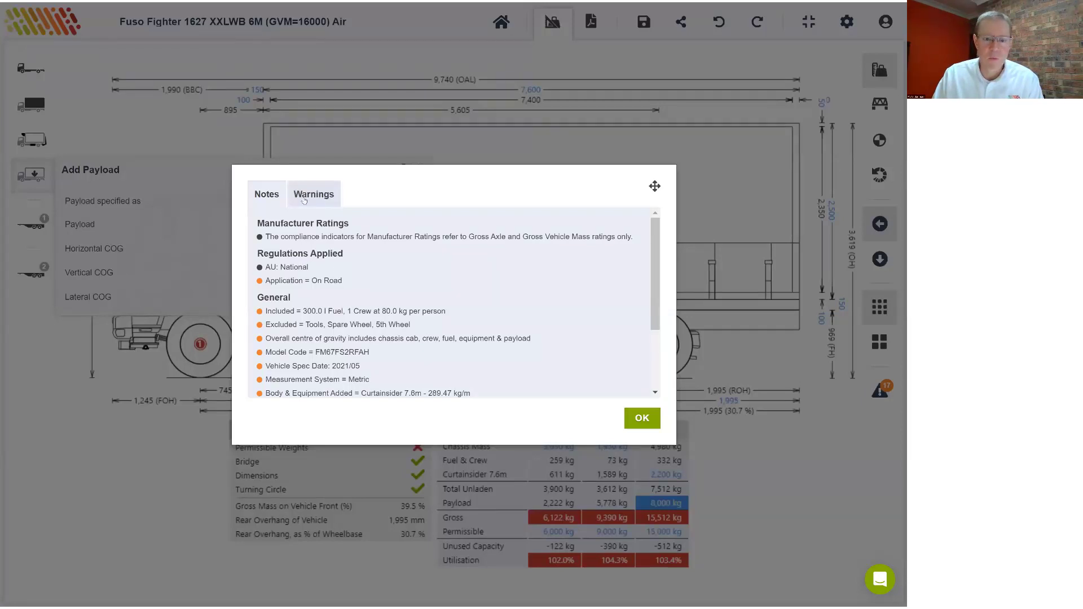
pyautogui.click(309, 195)
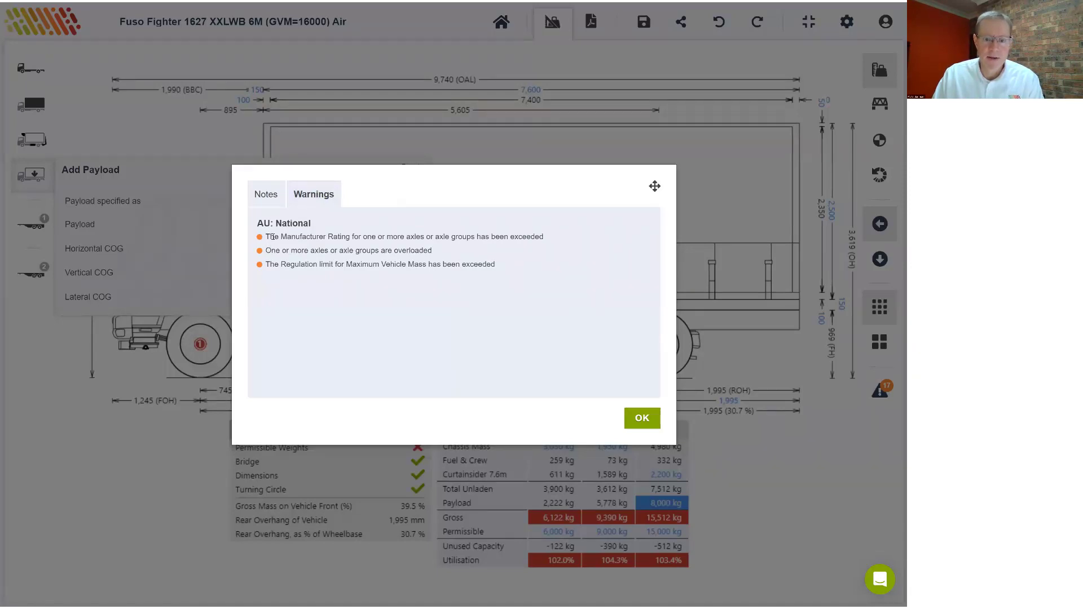
pyautogui.moveTo(266, 237); pyautogui.dragTo(342, 237)
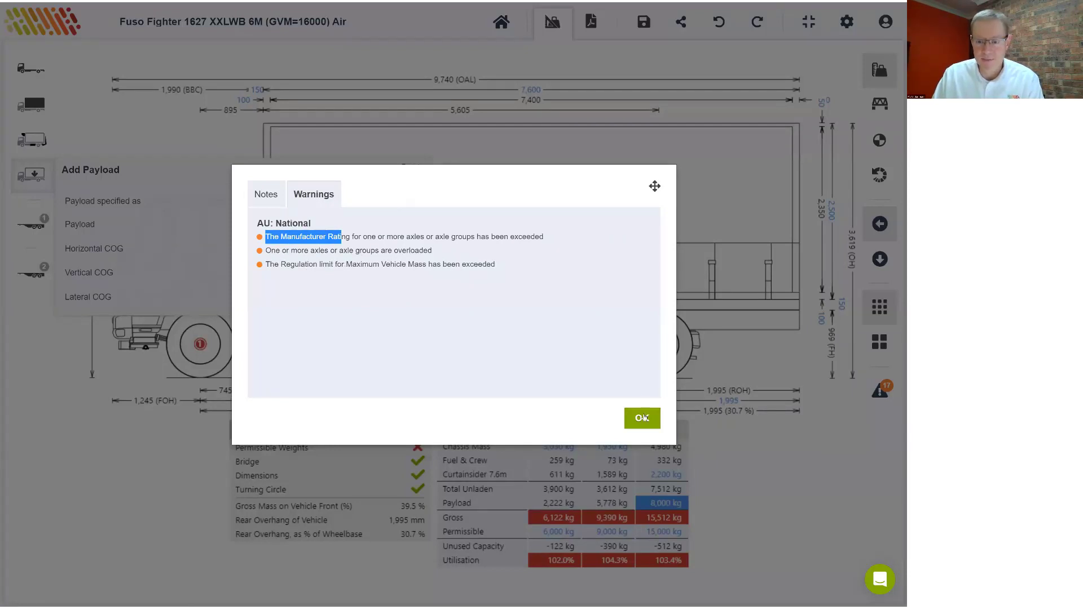
pyautogui.click(642, 417)
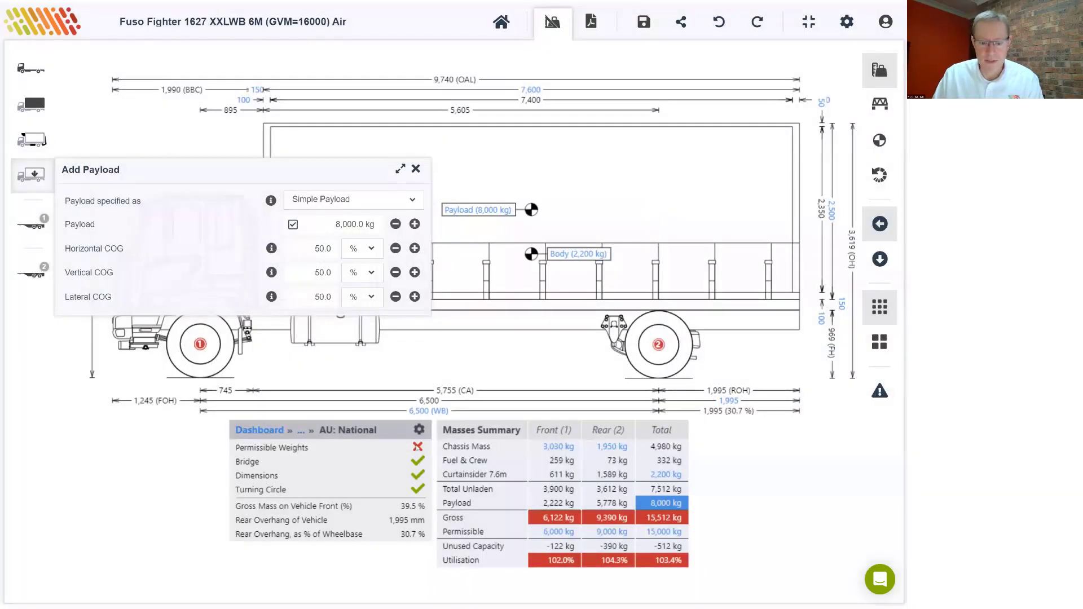
pyautogui.click(260, 432)
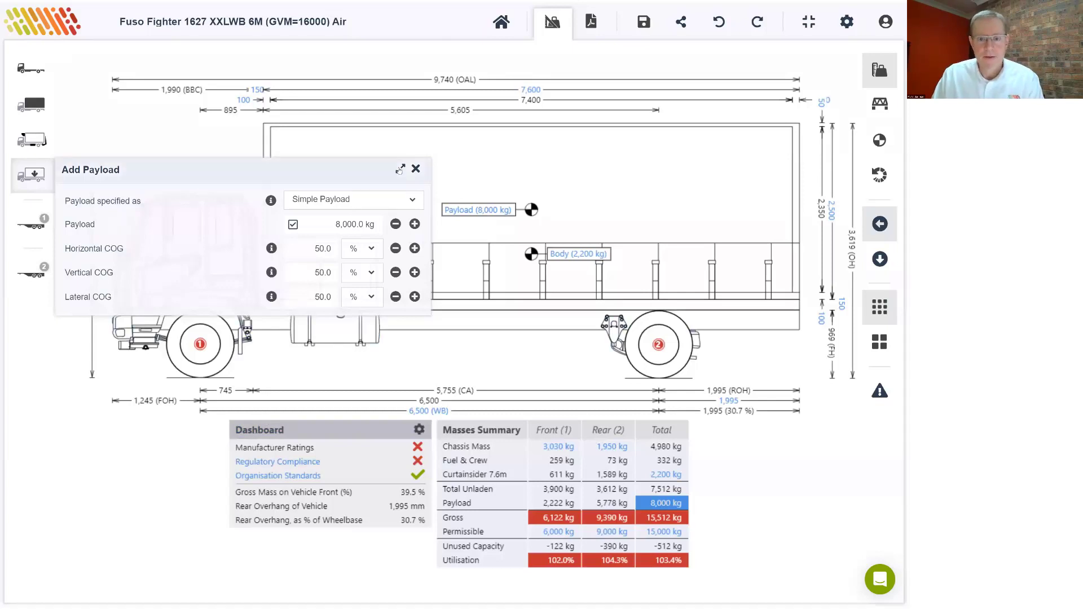
# Reset the payload to its automatically calculated value, re-enable the manual override, and close the payload settings
pyautogui.click(293, 224)
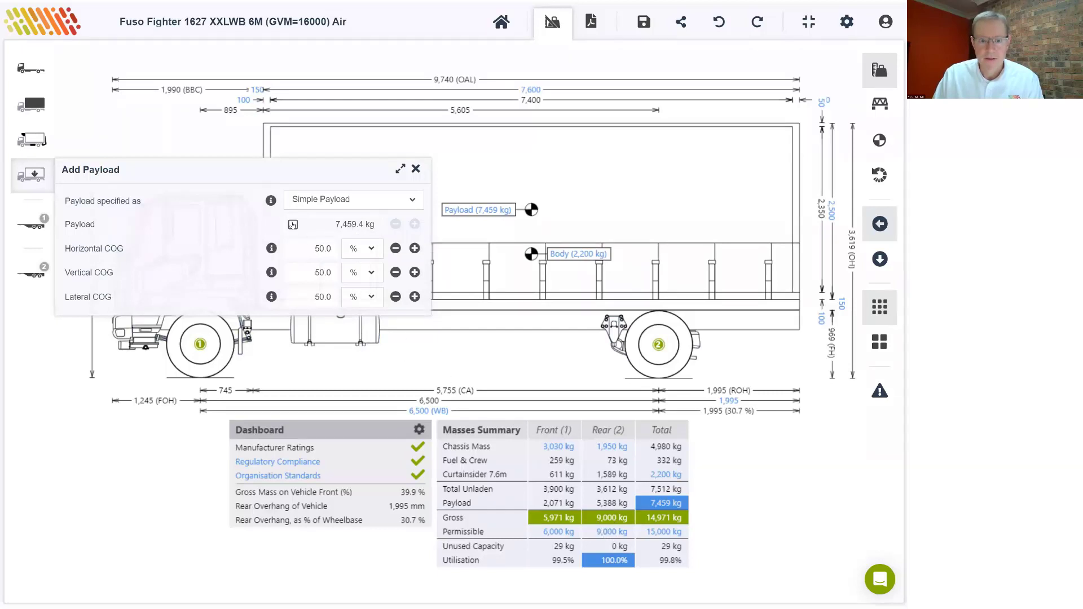
pyautogui.click(292, 224)
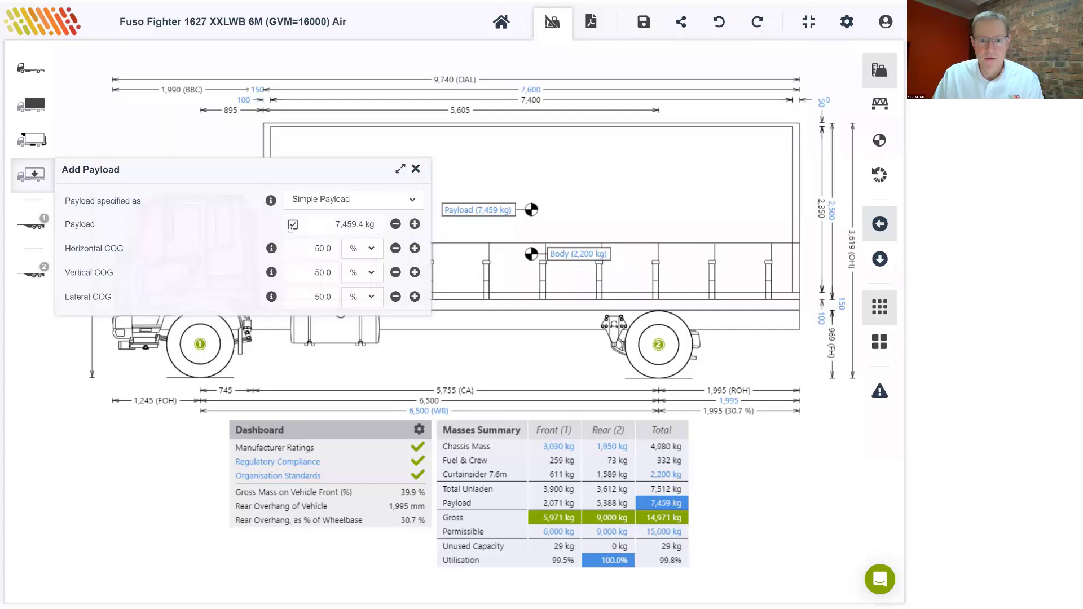
pyautogui.click(416, 169)
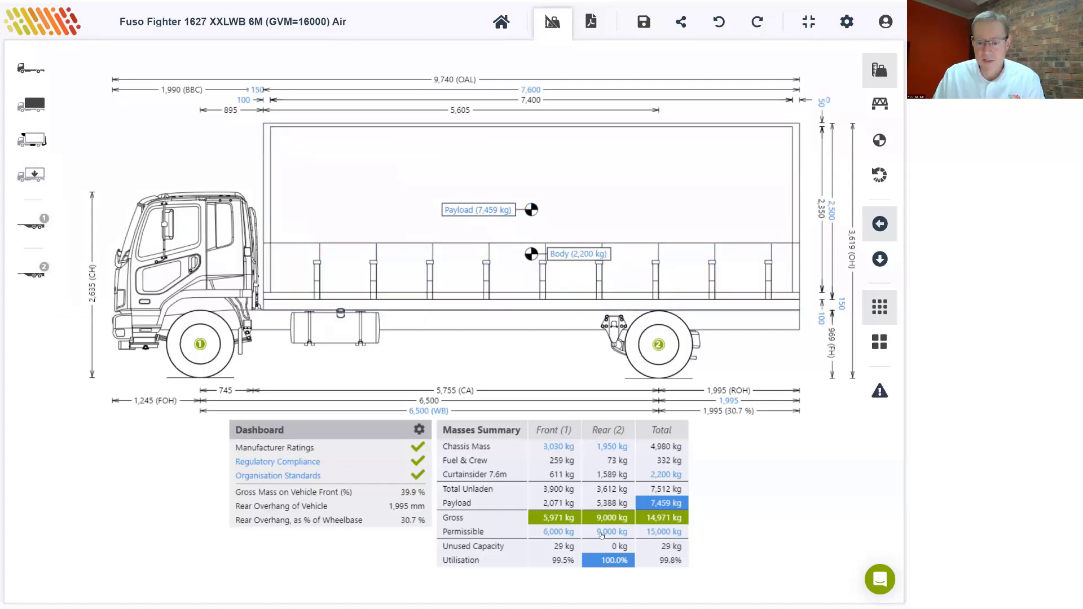
# Move the curtainsider body rearward to a 400 mm gap behind the cab, and undo the move
pyautogui.click(410, 140)
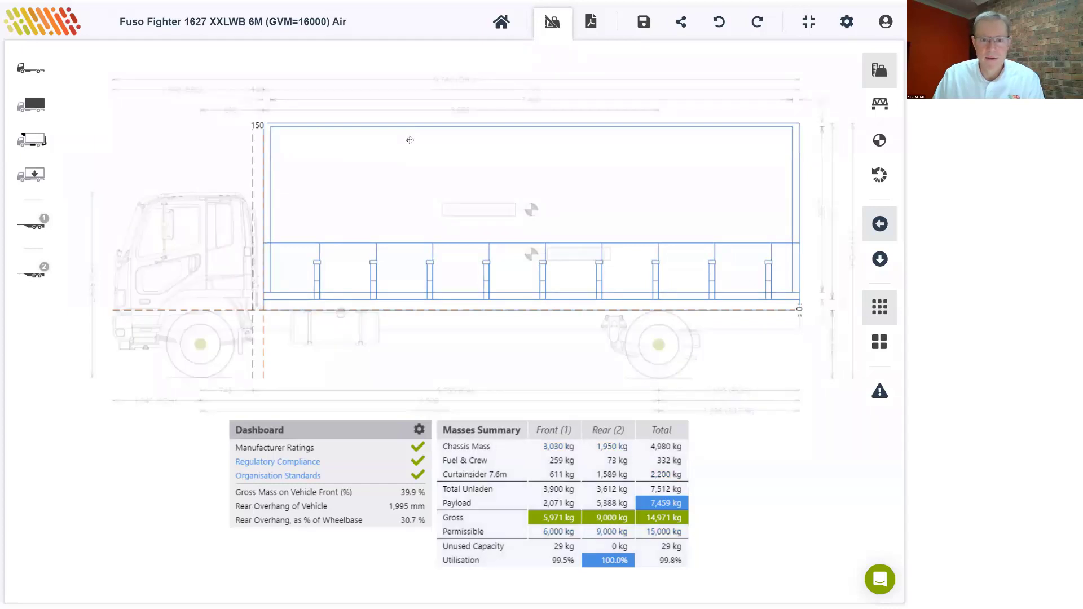
pyautogui.moveTo(410, 140); pyautogui.dragTo(426, 140)
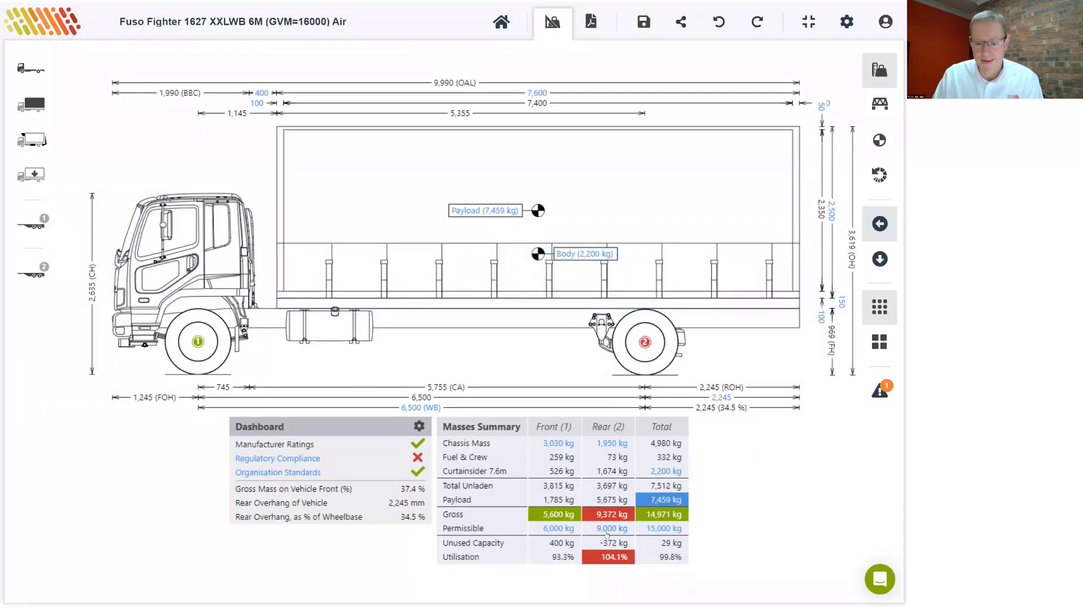
pyautogui.click(718, 23)
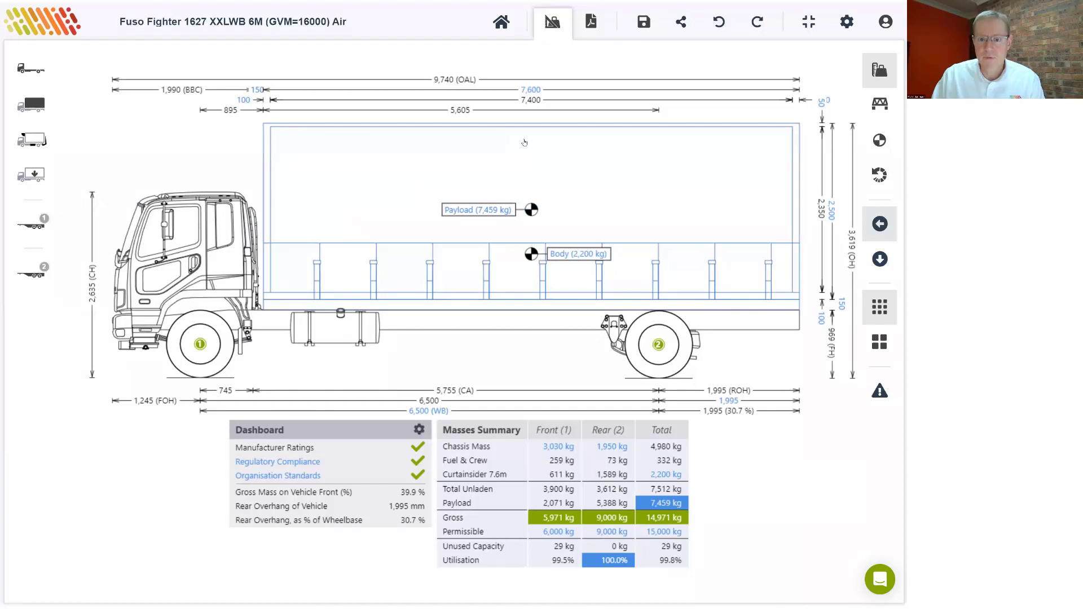
# Turn off the manual payload override so the maximum payload is calculated automatically, and close the payload settings
pyautogui.click(489, 211)
pyautogui.click(292, 226)
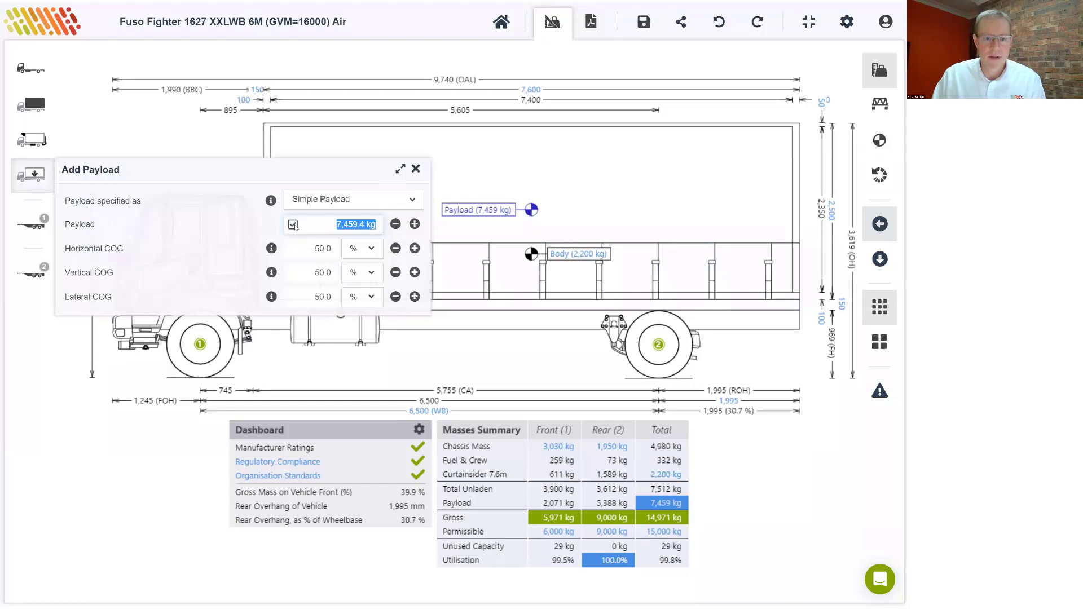
pyautogui.click(293, 224)
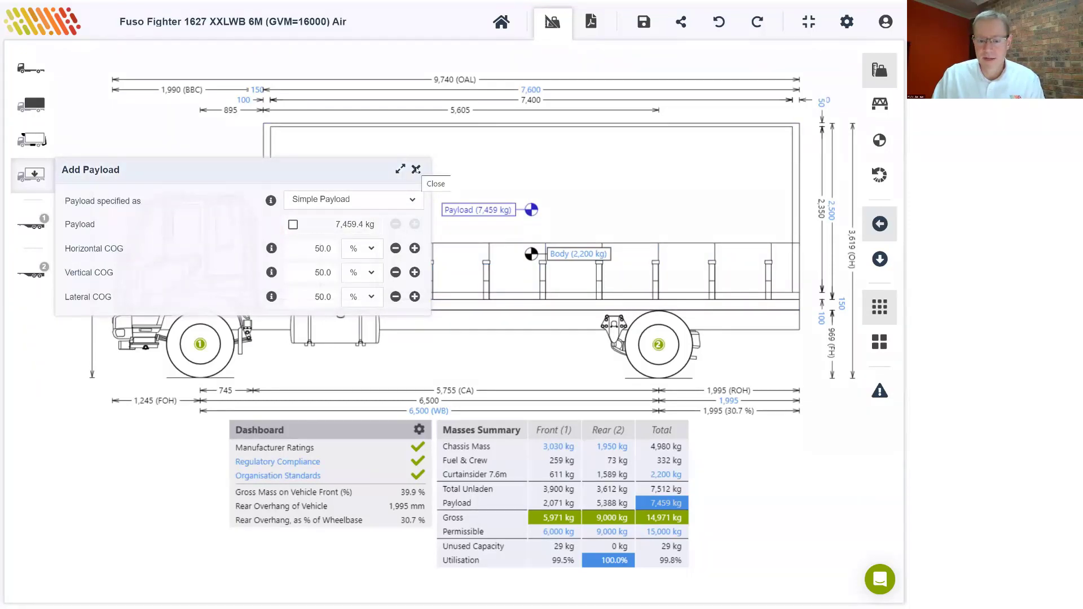
pyautogui.click(416, 169)
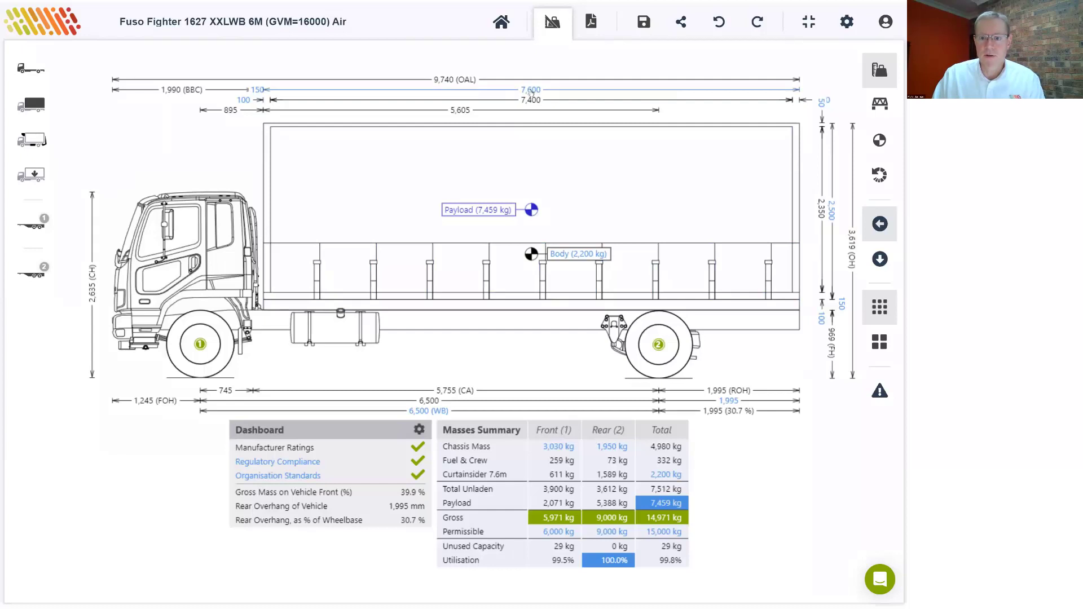
# Set the curtainsider body's length to the suggested maximum of 9,305 mm, and increase it one increment to 9,355 mm
pyautogui.click(530, 92)
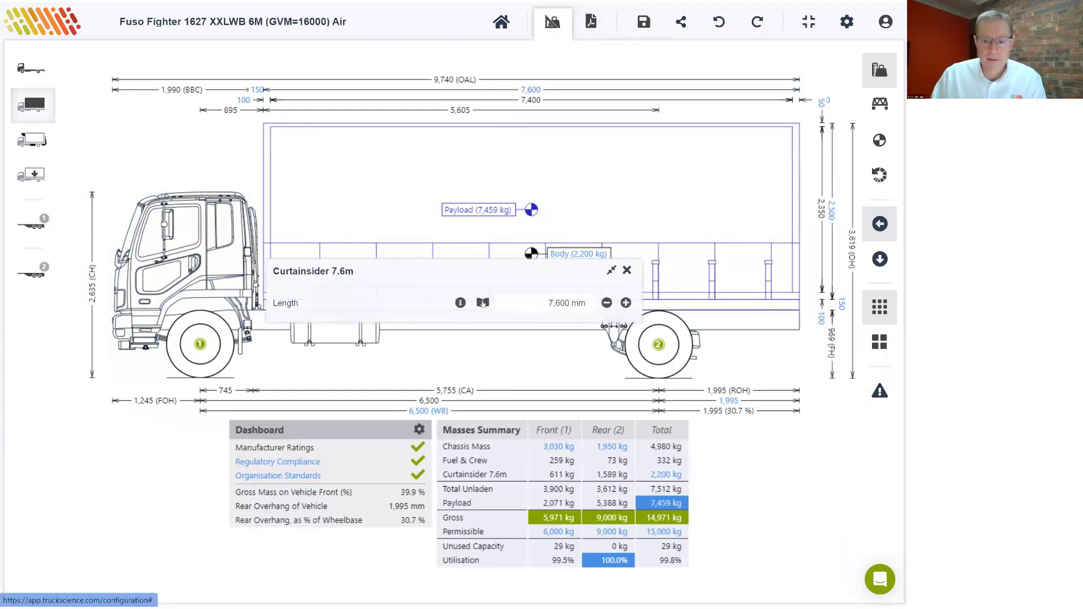
pyautogui.click(483, 303)
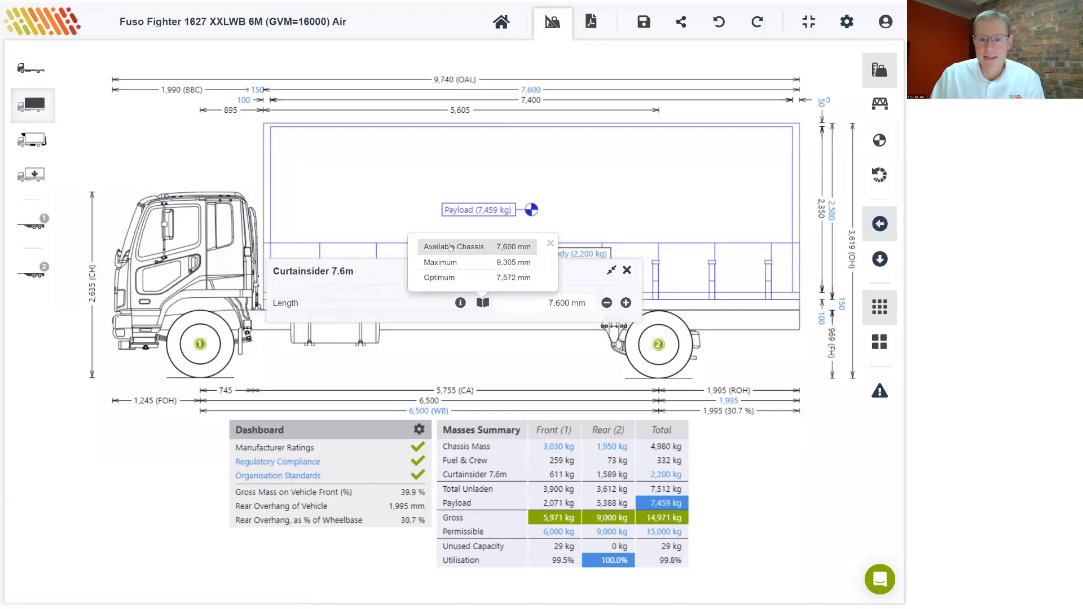
pyautogui.click(498, 263)
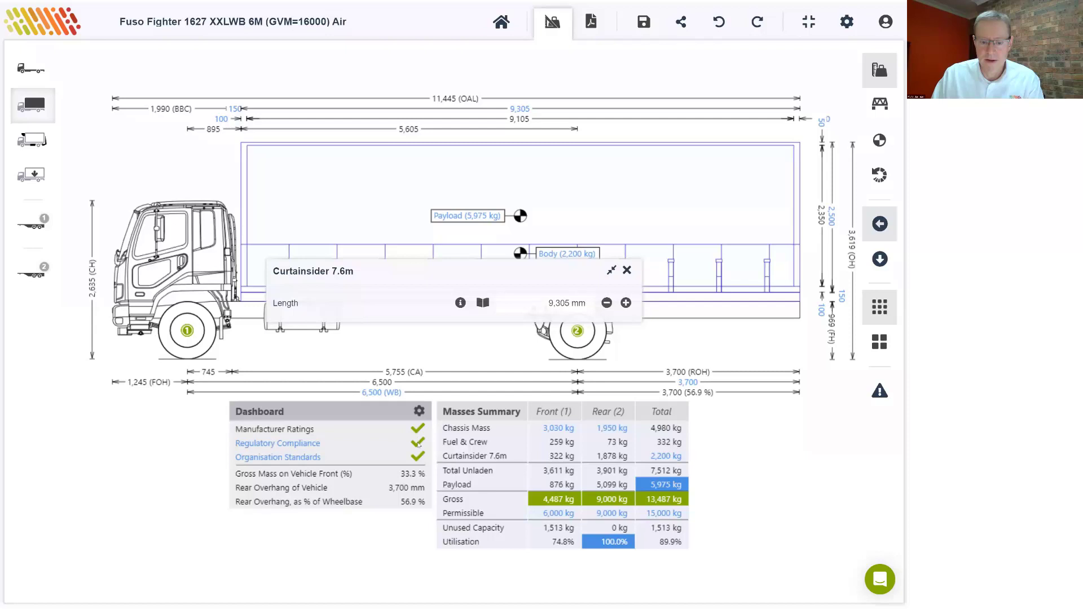
pyautogui.click(626, 303)
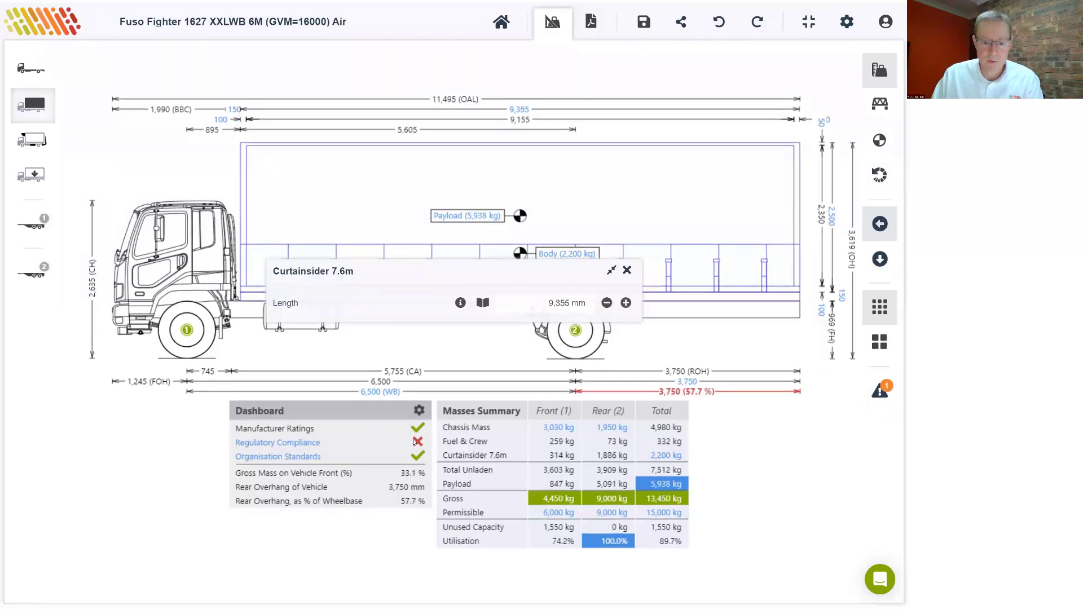
# Examine the AU: National compliance checks and warnings for the lengthened body, and close the body length setting
pyautogui.click(280, 443)
pyautogui.click(293, 428)
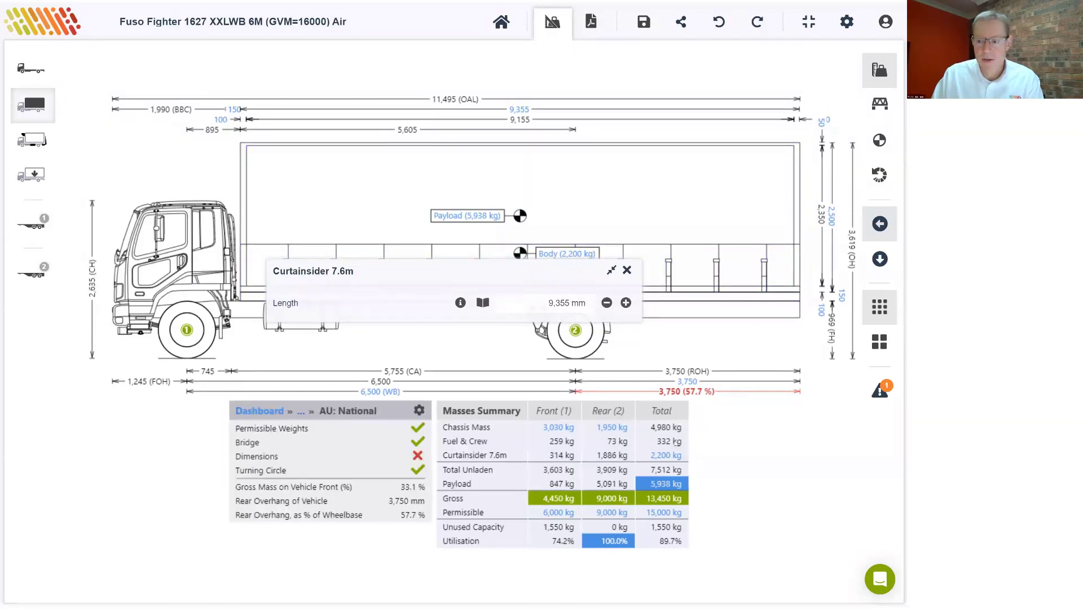
pyautogui.click(879, 390)
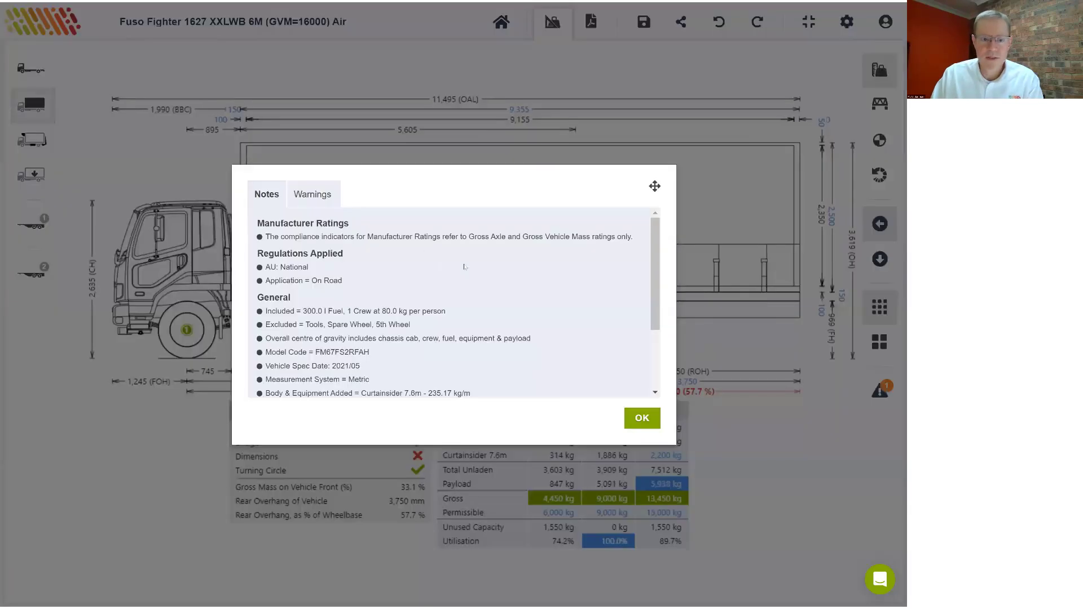
pyautogui.click(312, 194)
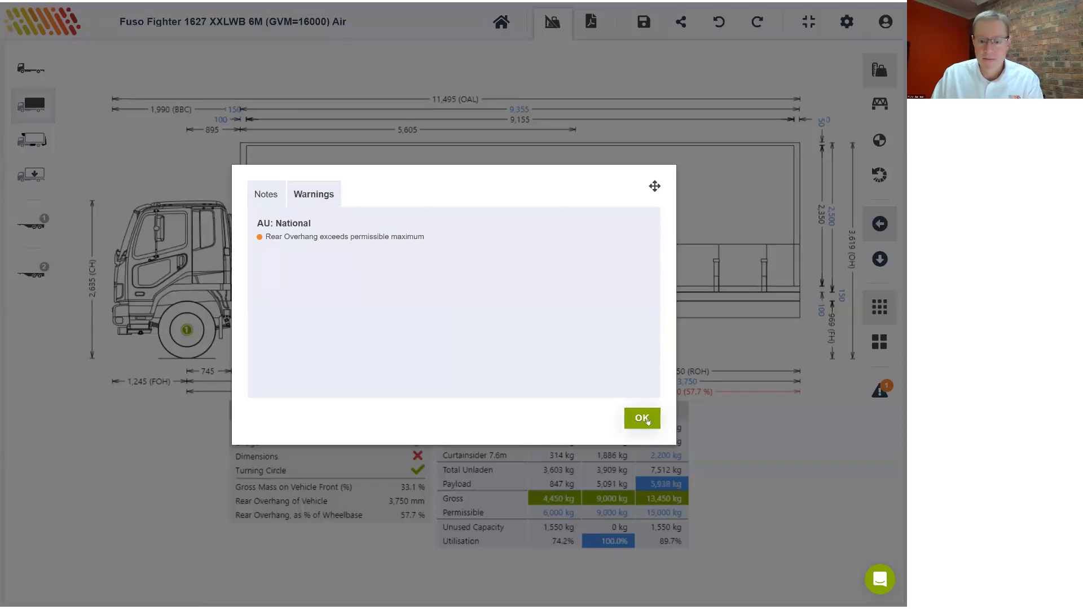
pyautogui.click(642, 418)
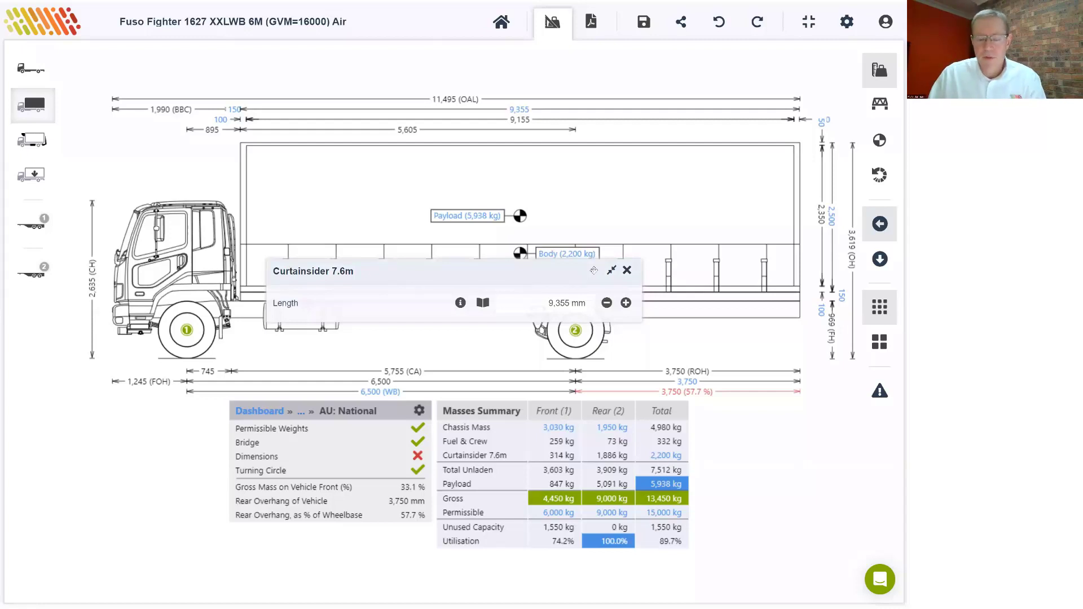
pyautogui.click(626, 269)
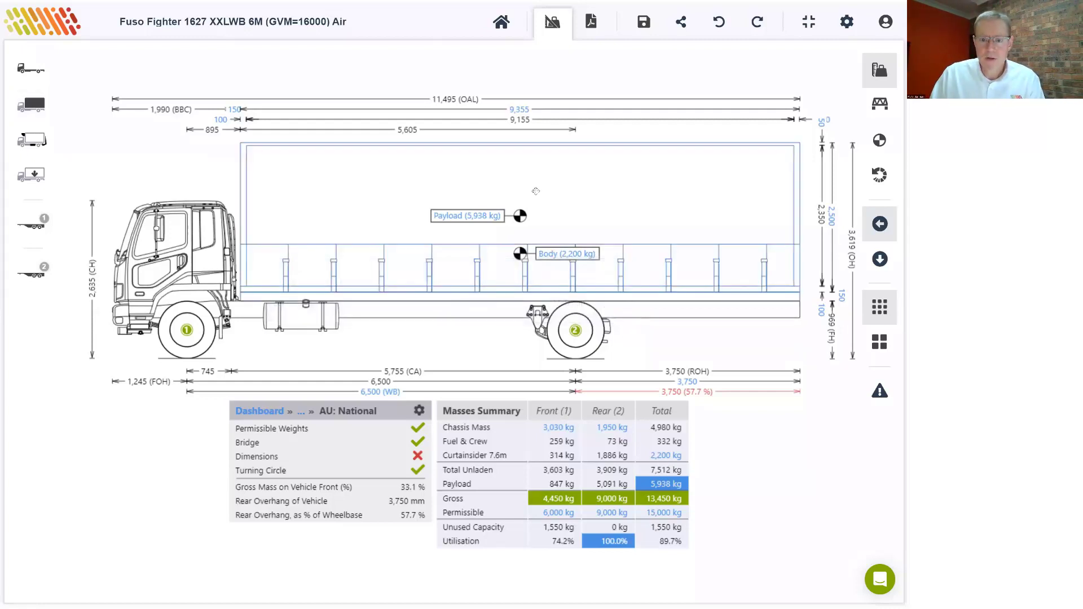
# Remove the Curtainsider 7.6m body from the truck
pyautogui.click(522, 159)
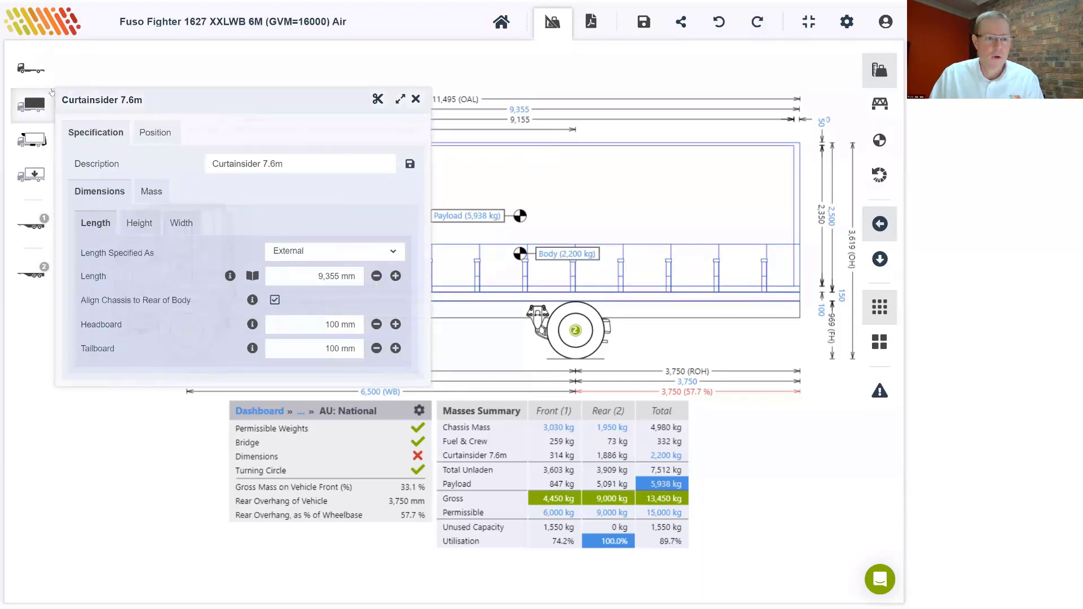
pyautogui.click(378, 99)
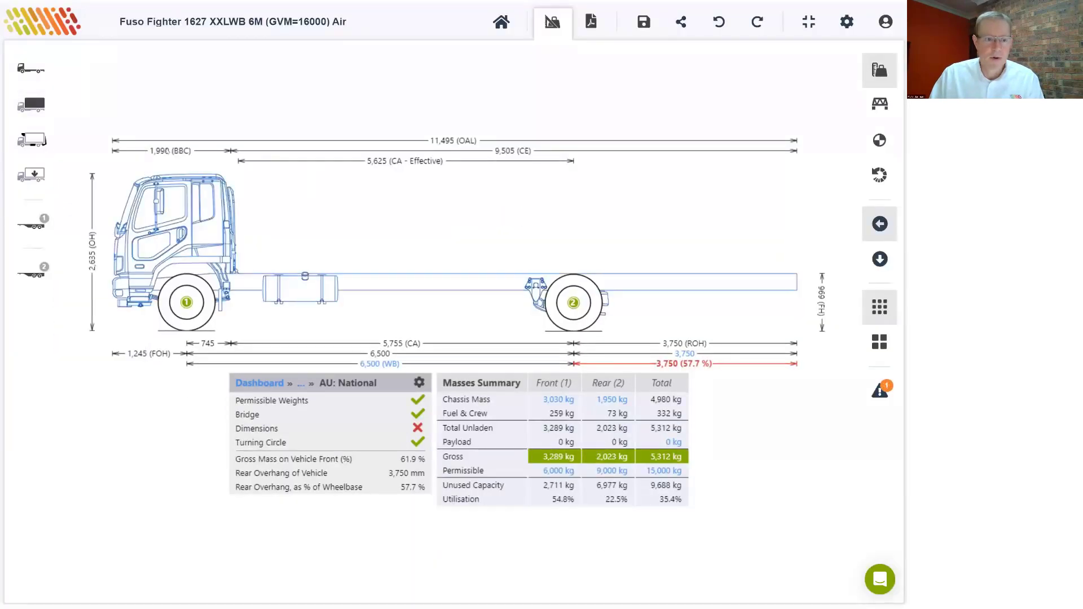
# Begin adding a curtainsider body from a DXF import, upload 1. Curtainsider.dxf, and acknowledge the processing message
pyautogui.click(30, 105)
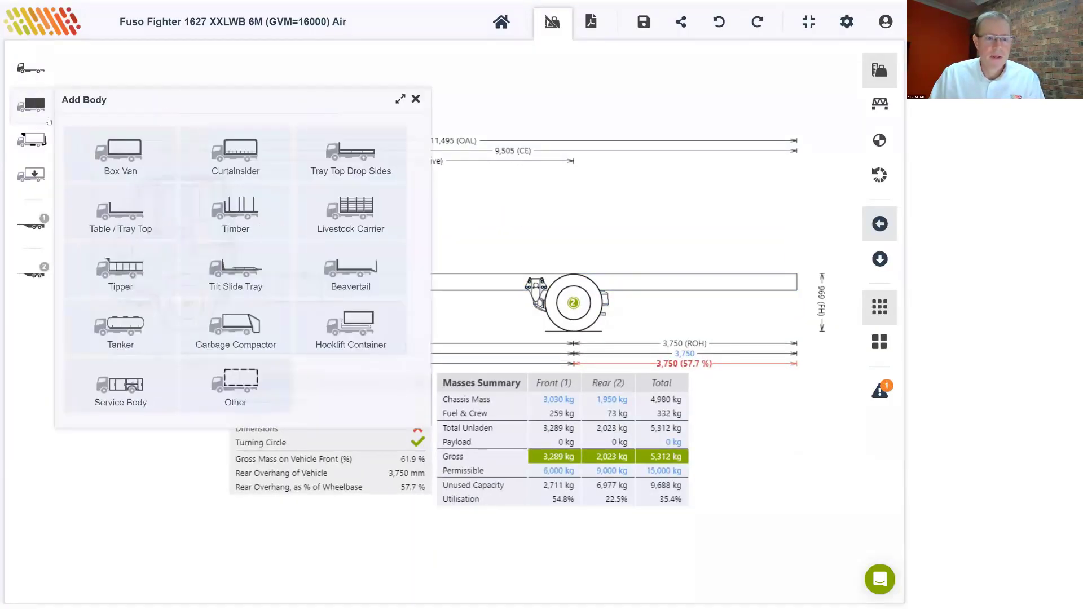
pyautogui.click(223, 156)
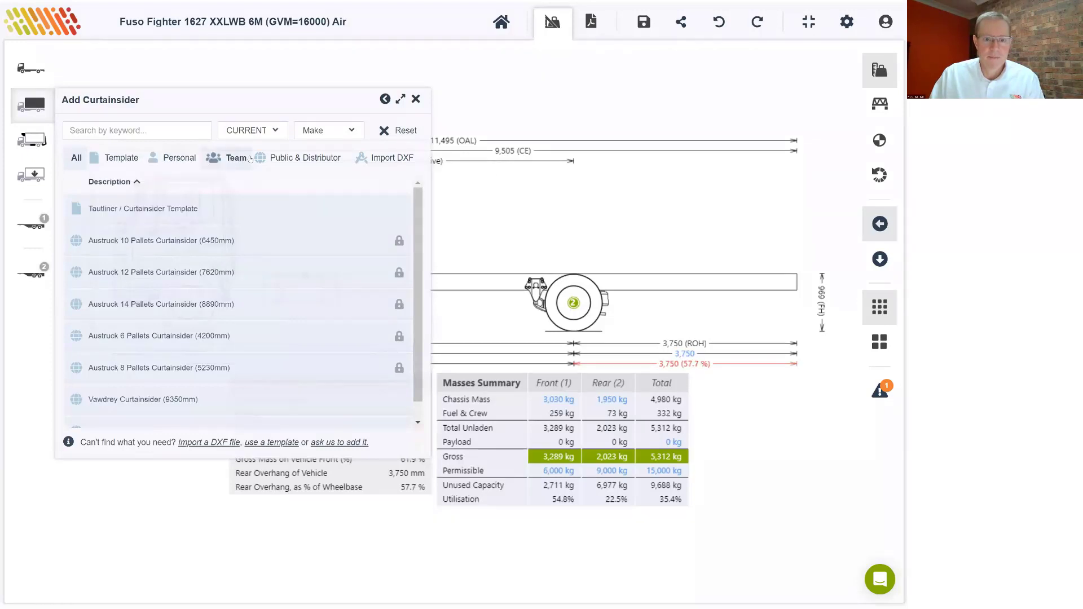
pyautogui.click(381, 160)
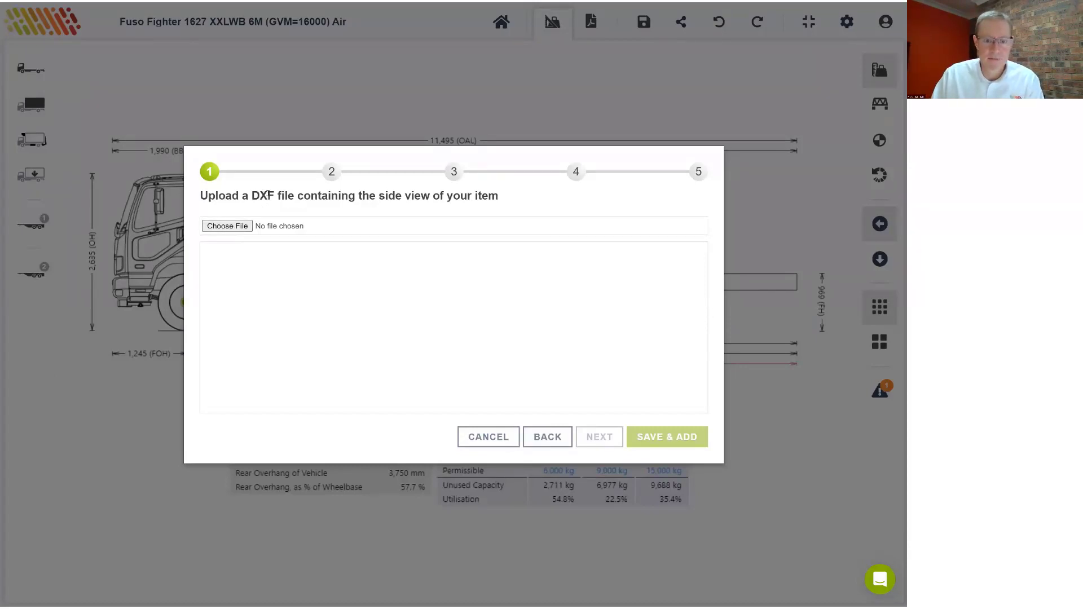
pyautogui.click(223, 226)
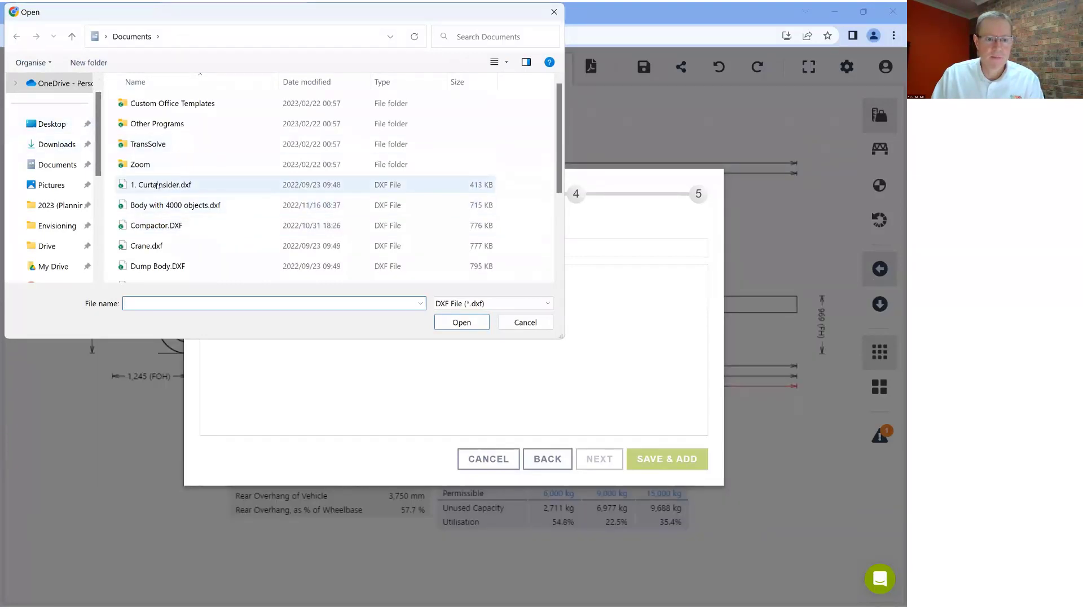
pyautogui.doubleClick(155, 185)
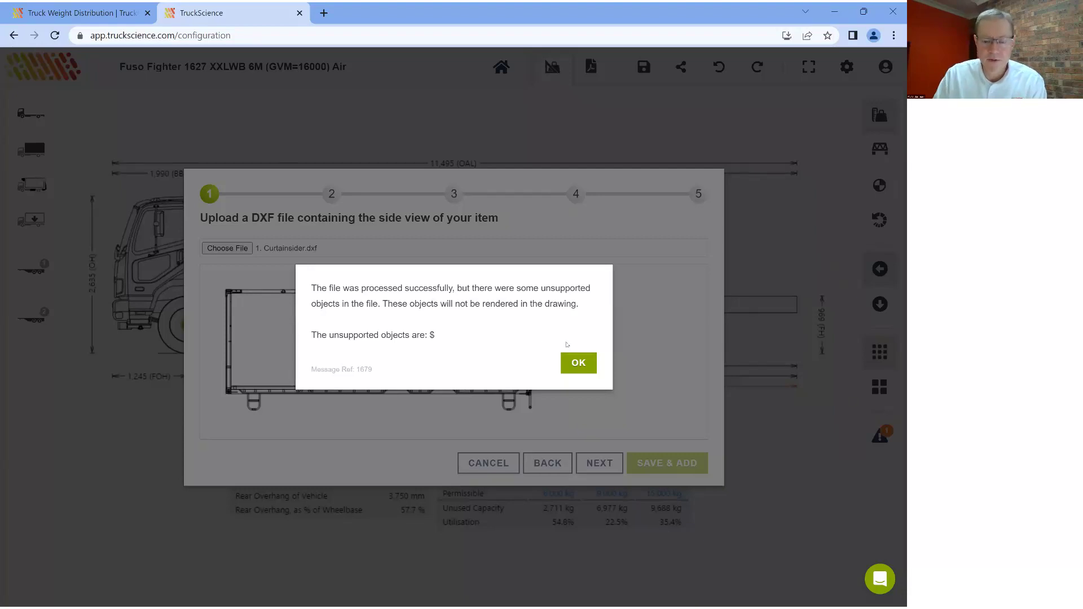
pyautogui.click(577, 364)
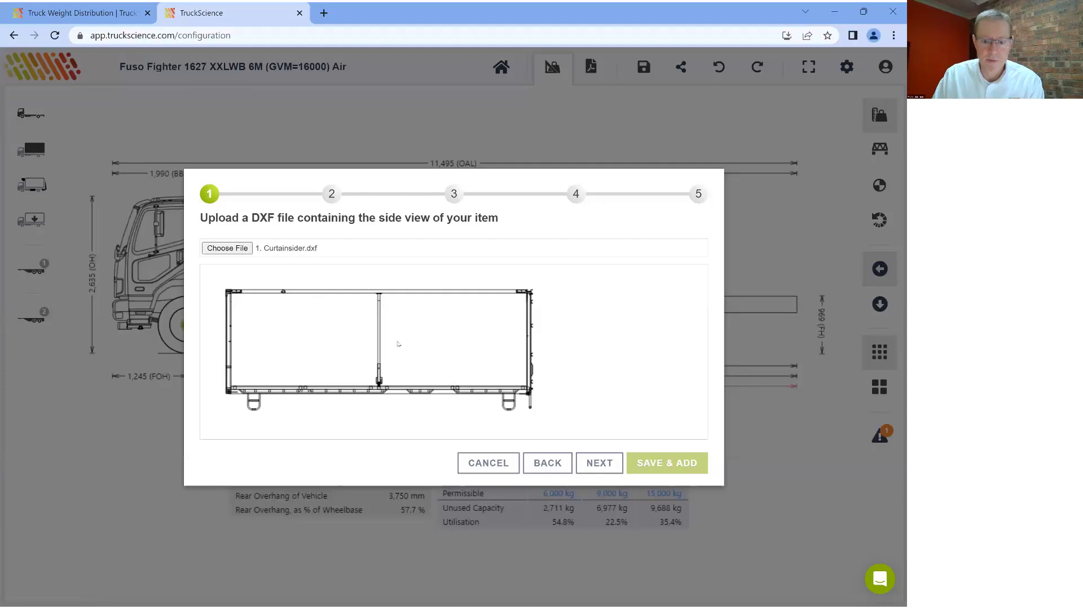
# Position the imported drawing so the horizontal zero axis runs along the underside of the body floor, and continue to its dimensions
pyautogui.click(588, 457)
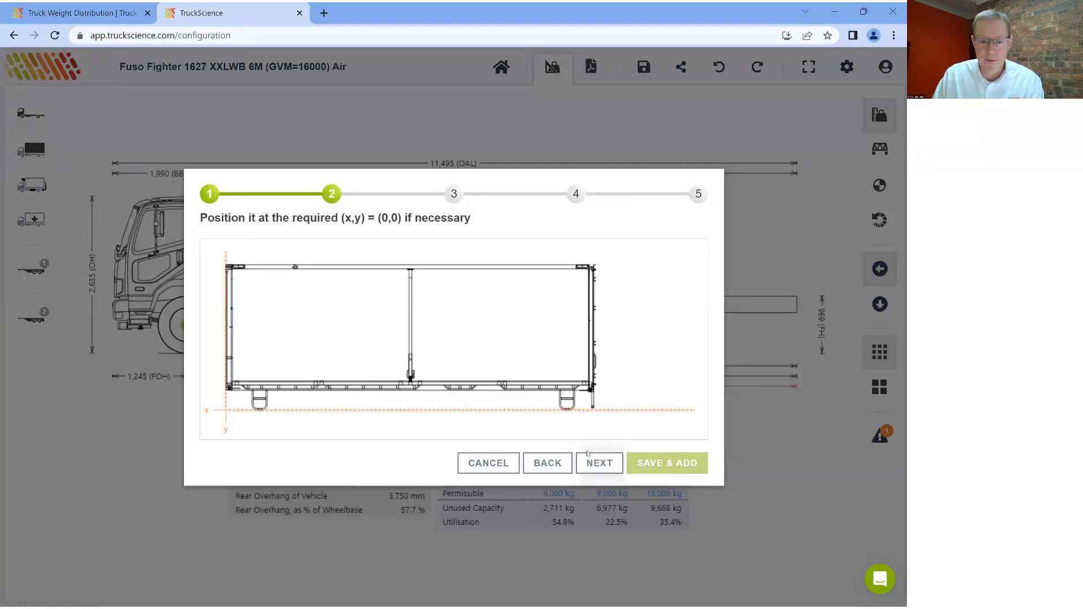
pyautogui.moveTo(381, 291); pyautogui.dragTo(381, 311)
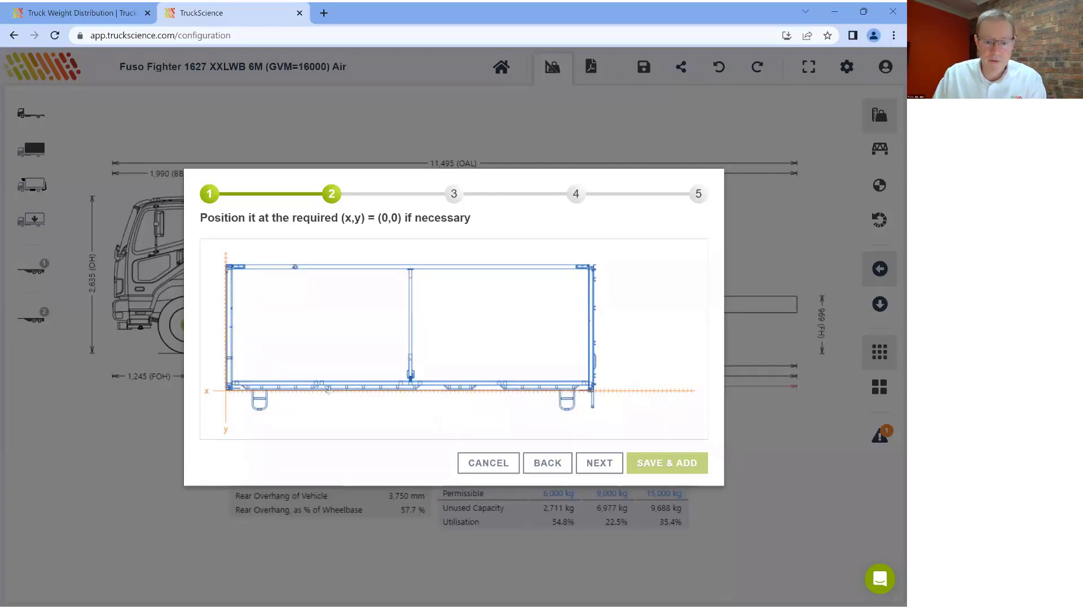
pyautogui.click(608, 464)
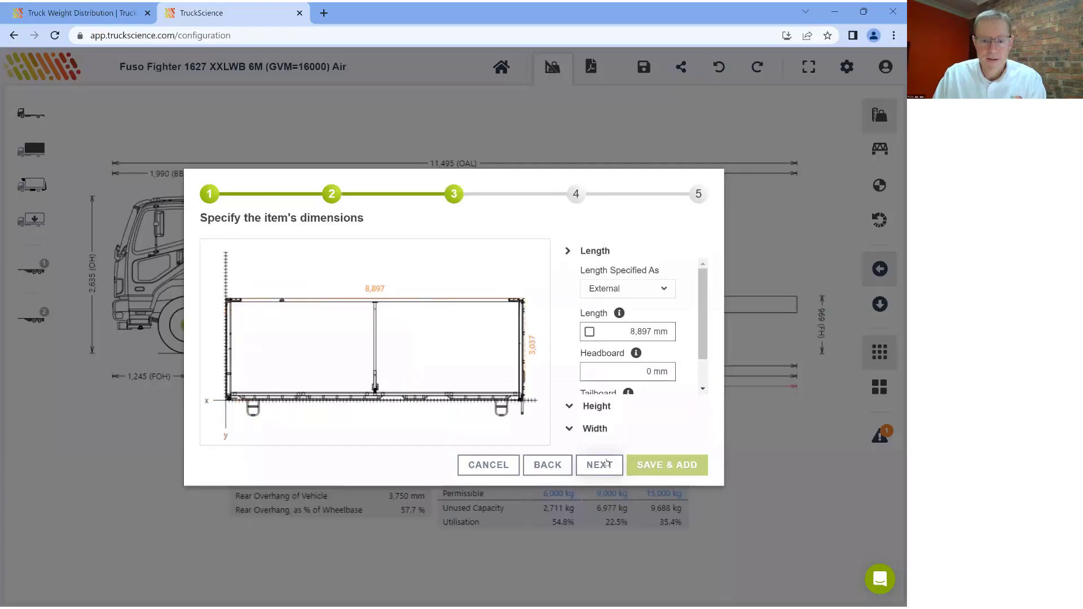
# Override the imported body's external length with 7,600 mm and check the headboard and tailboard settings
pyautogui.click(589, 332)
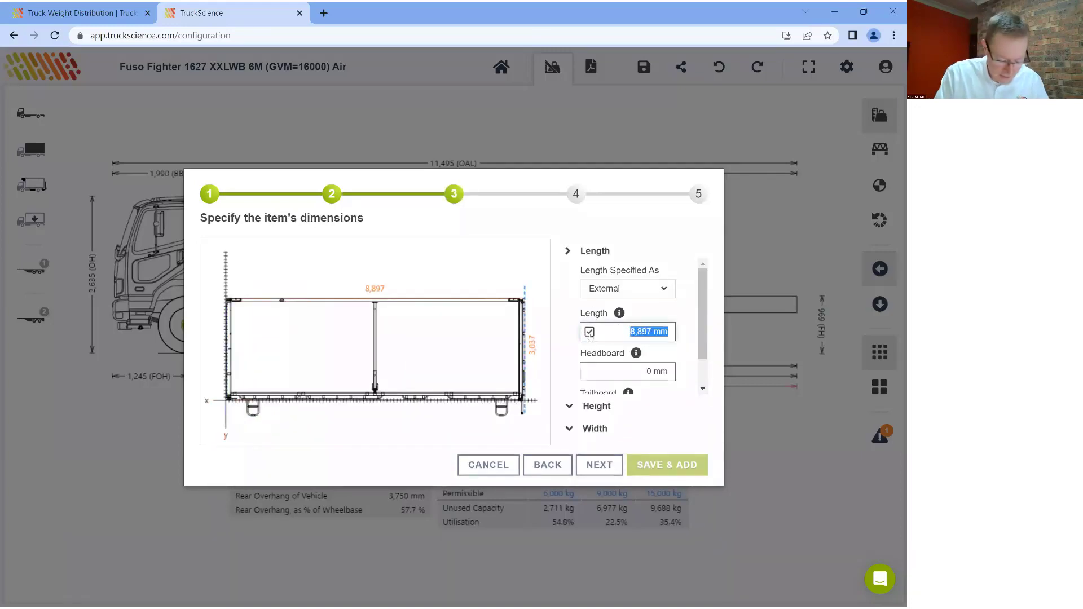
pyautogui.write('7600')
pyautogui.press('Tab')
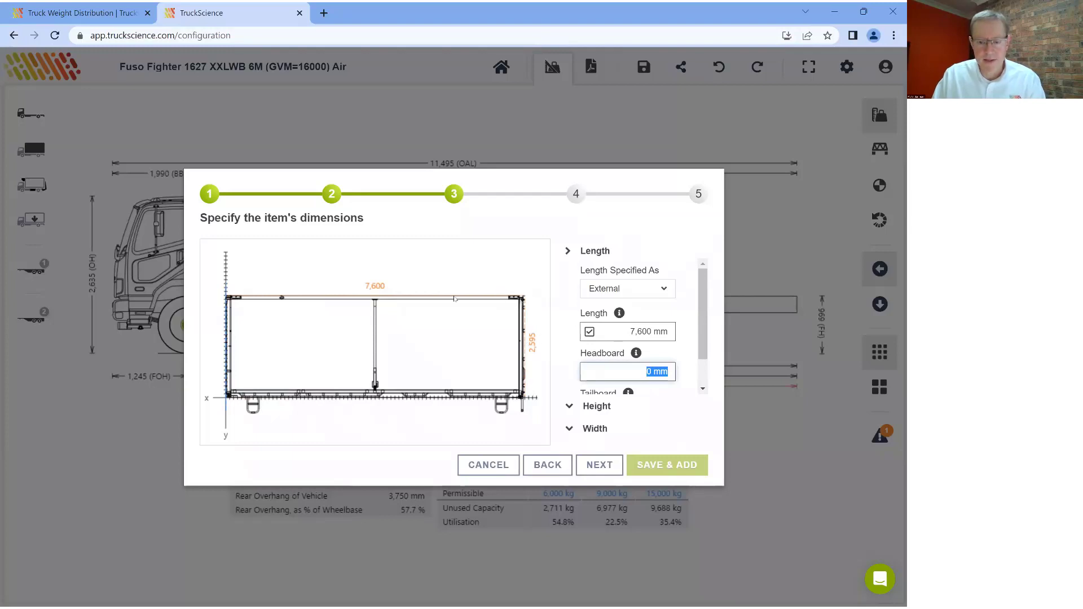
pyautogui.scroll(-1, 652, 327)
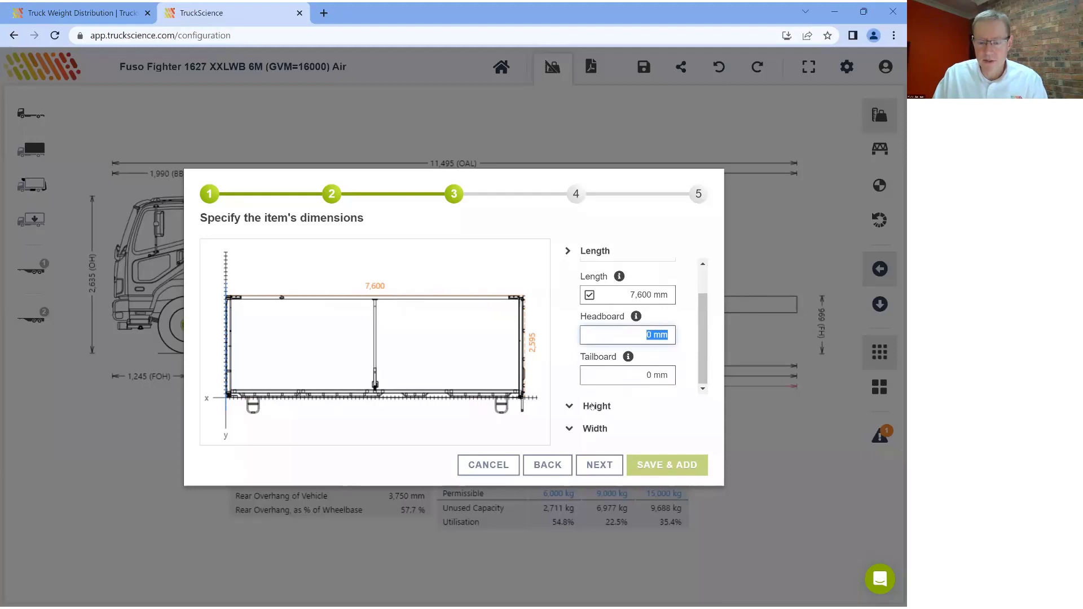
# Set the imported body's external width to 2,490 mm, and continue to the mass and centre of gravity settings
pyautogui.click(595, 405)
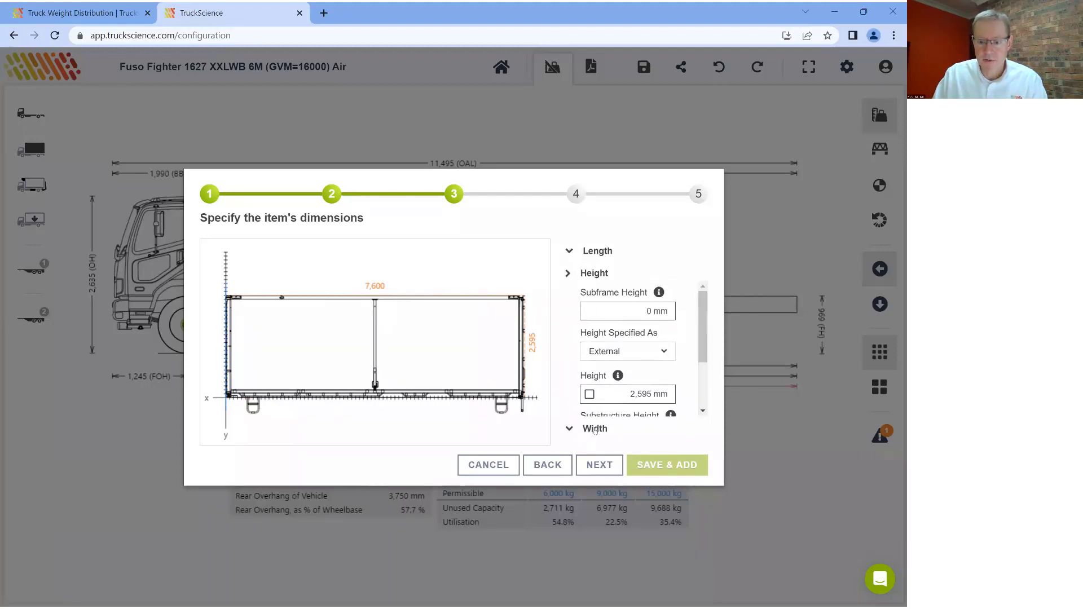
pyautogui.click(584, 432)
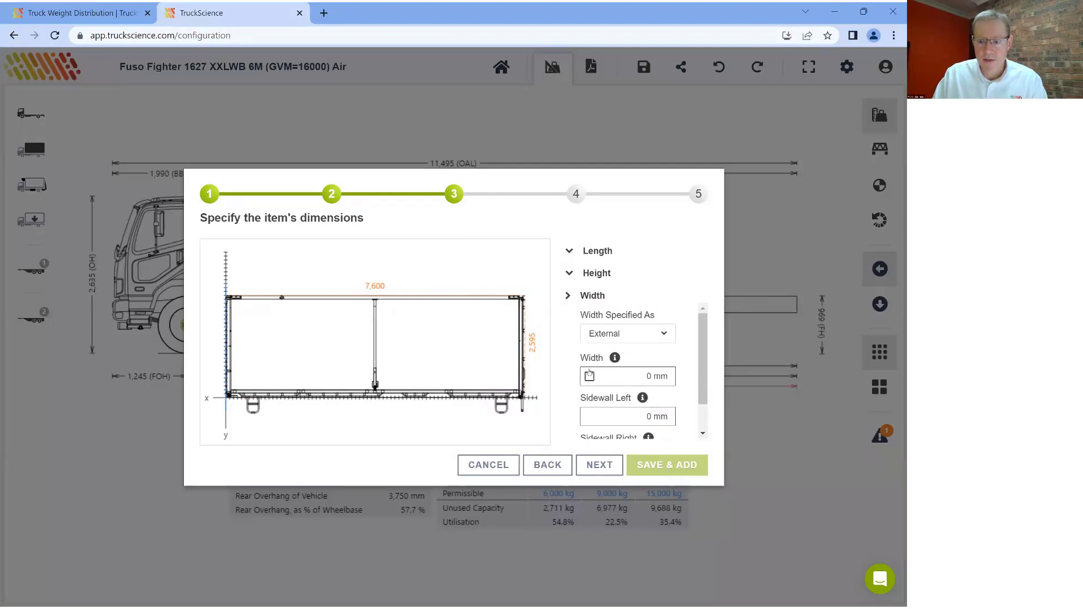
pyautogui.click(589, 376)
pyautogui.write('2490')
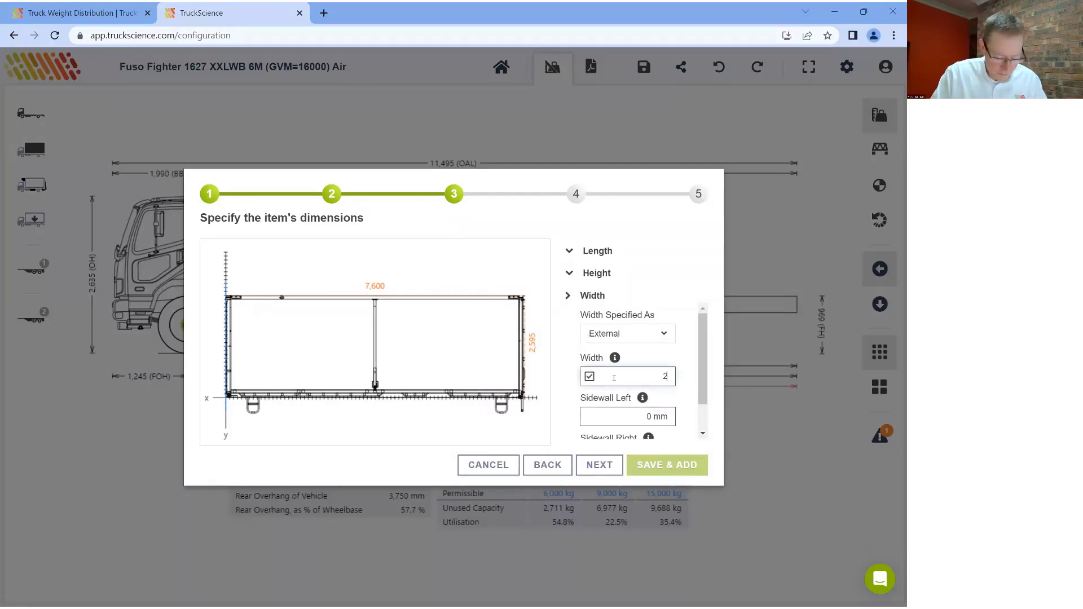
pyautogui.press('Tab')
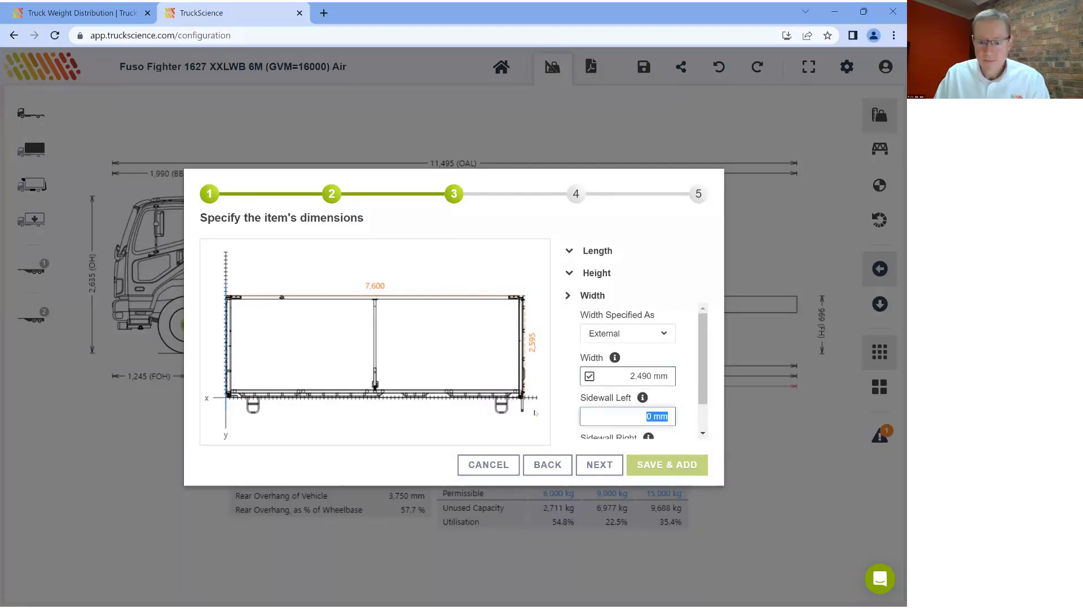
pyautogui.scroll(-1, 587, 437)
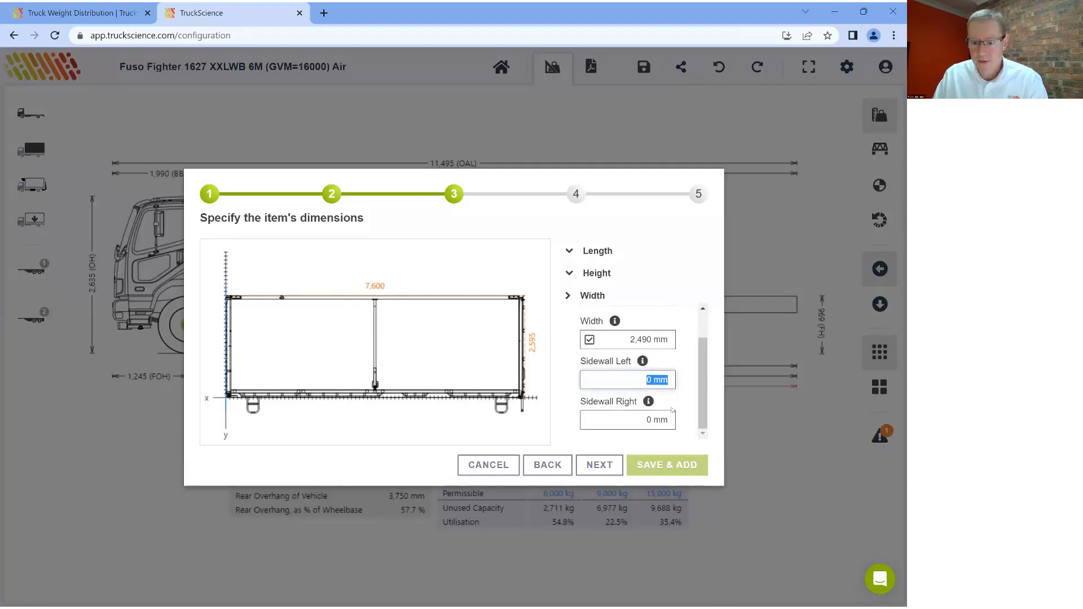
pyautogui.click(595, 463)
# Set the imported curtainsider's body mass to 2,200 kg
pyautogui.click(596, 288)
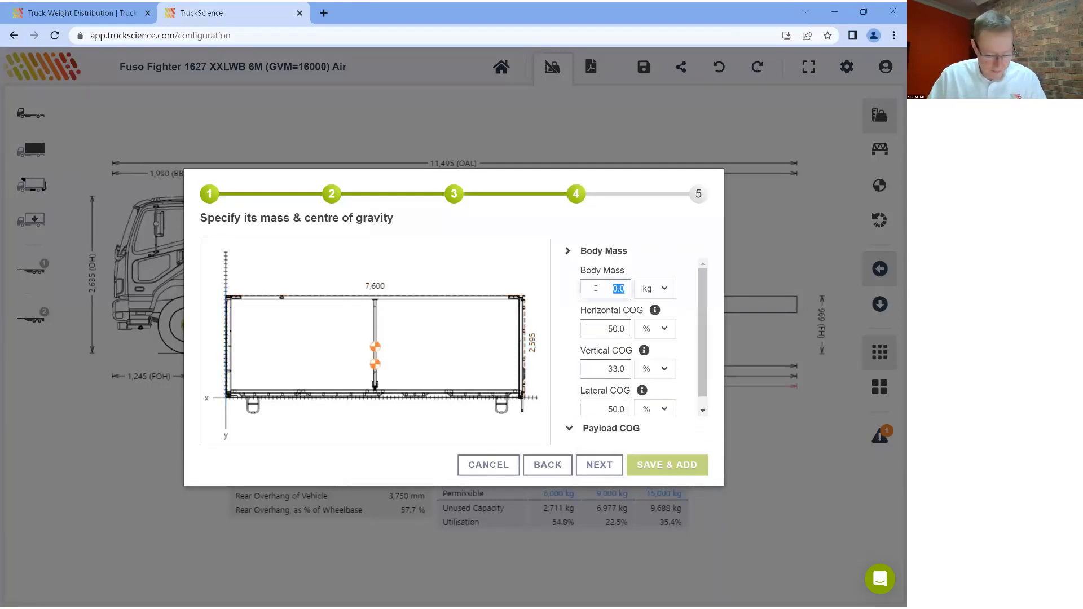
pyautogui.write('2,20')
pyautogui.write('0')
pyautogui.press('Return')
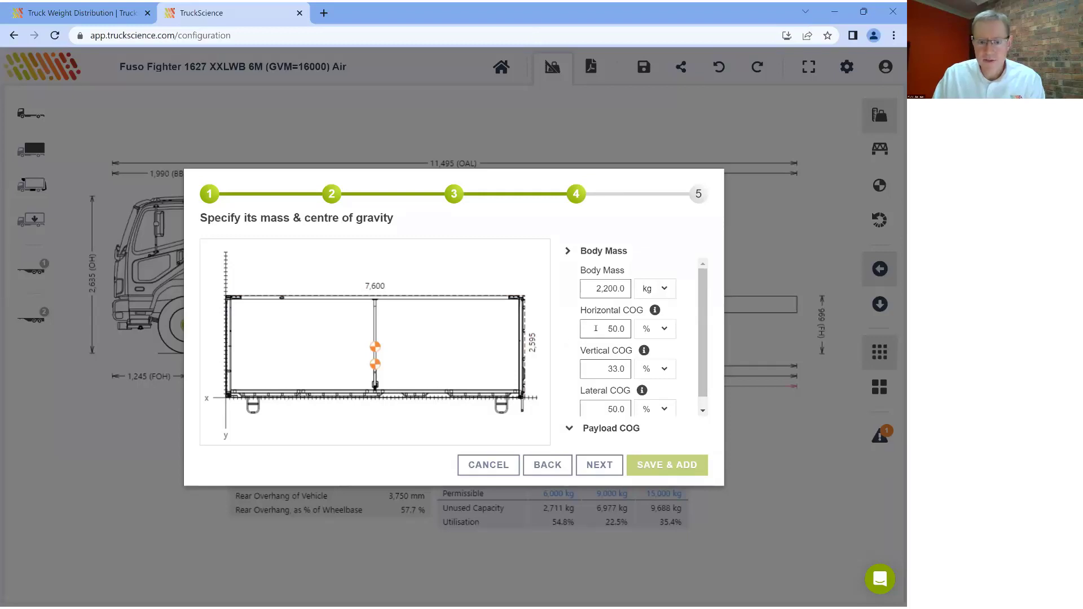
# Set the vertical centre of gravity of the payload to 45%
pyautogui.click(569, 428)
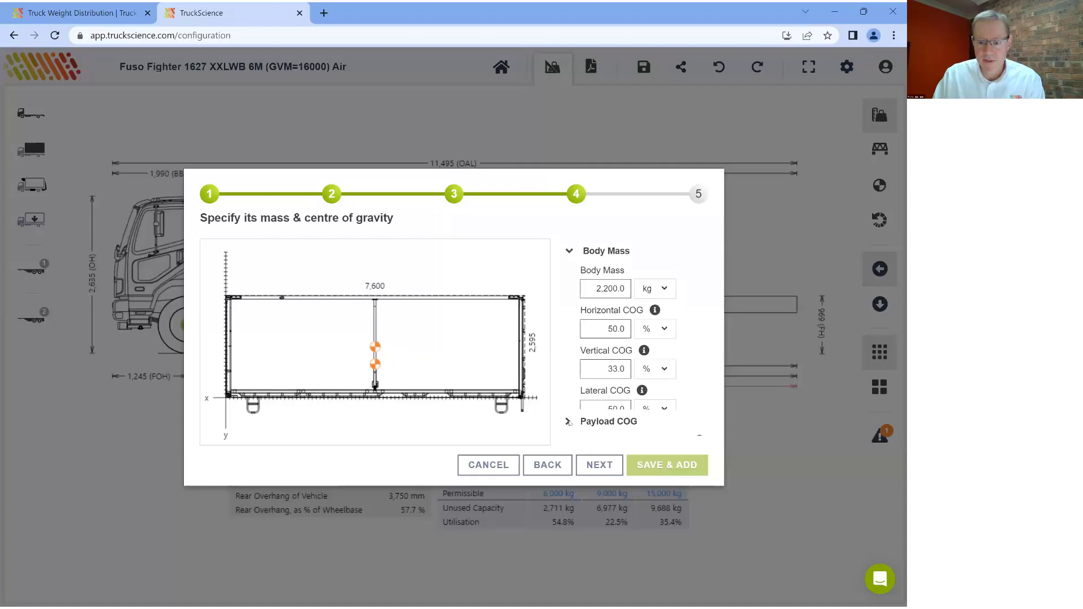
pyautogui.click(595, 351)
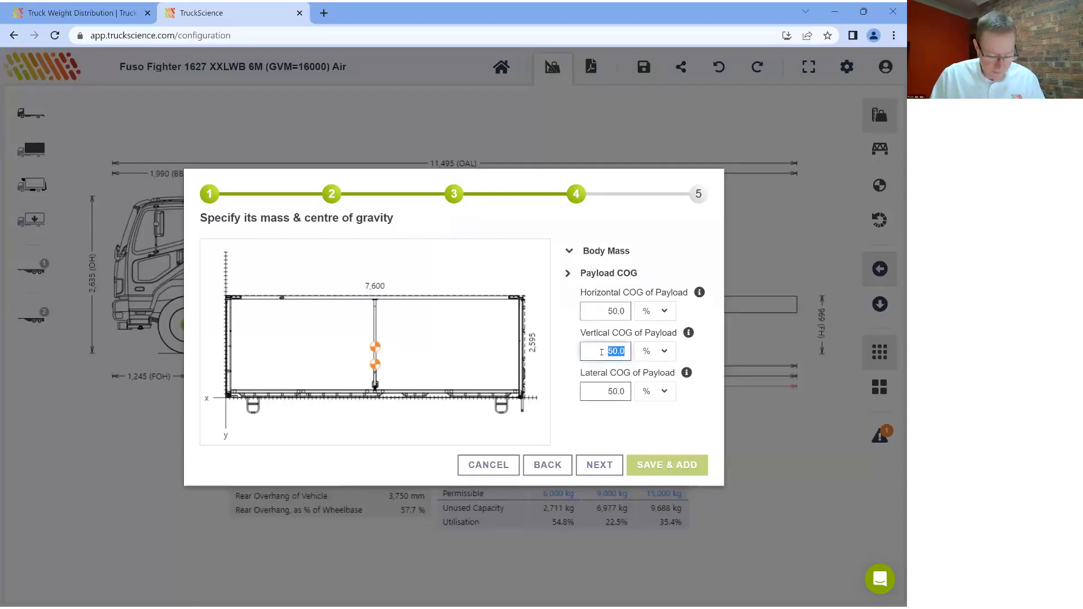
pyautogui.write('45')
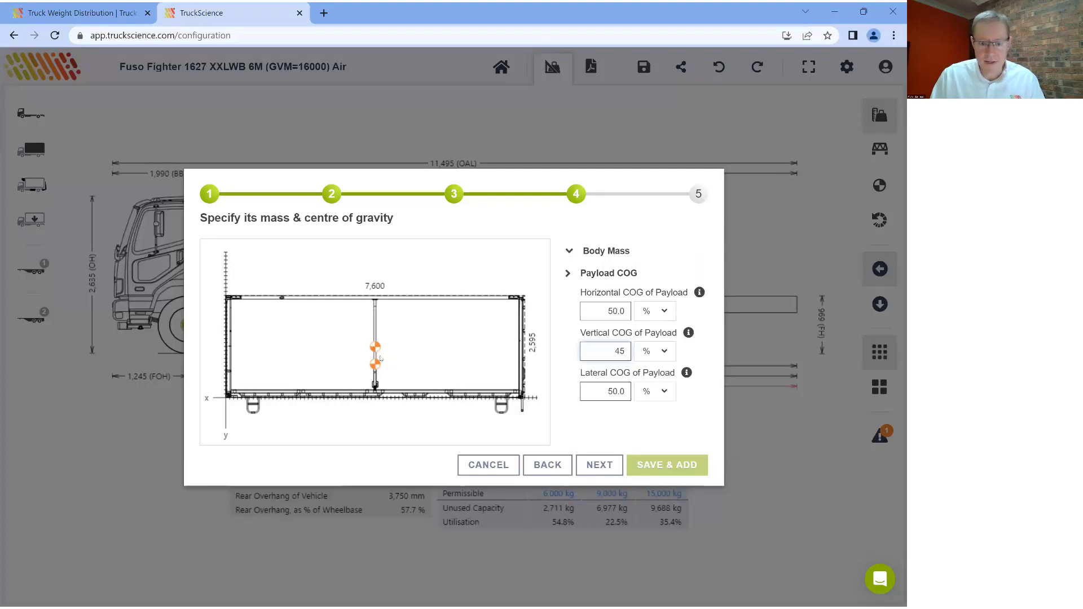
pyautogui.click(381, 353)
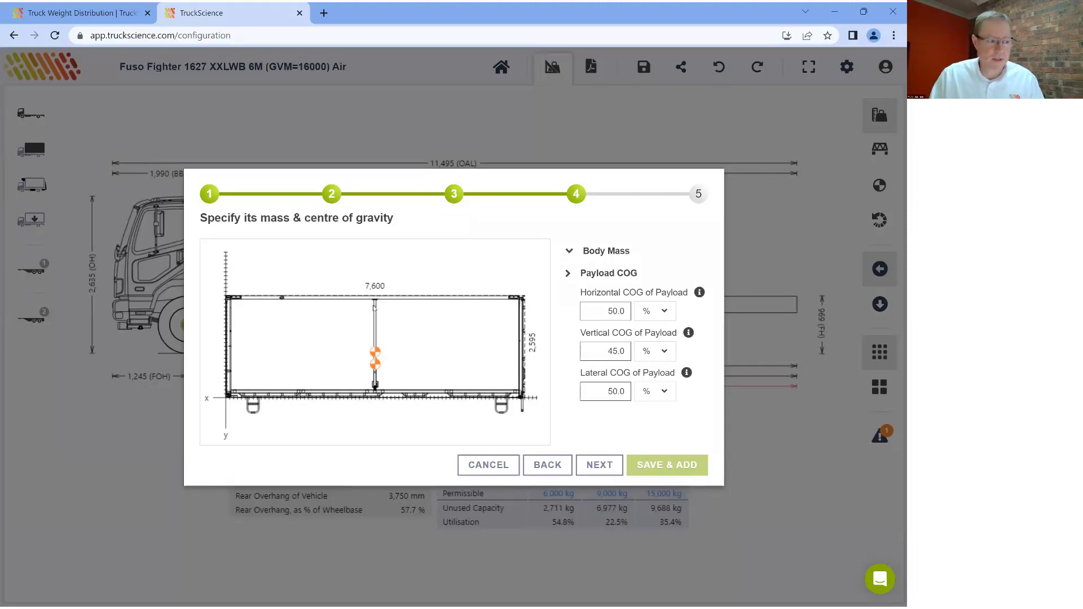
# Name the imported body "My 7.6m CS", then save it and add it to the truck
pyautogui.click(606, 464)
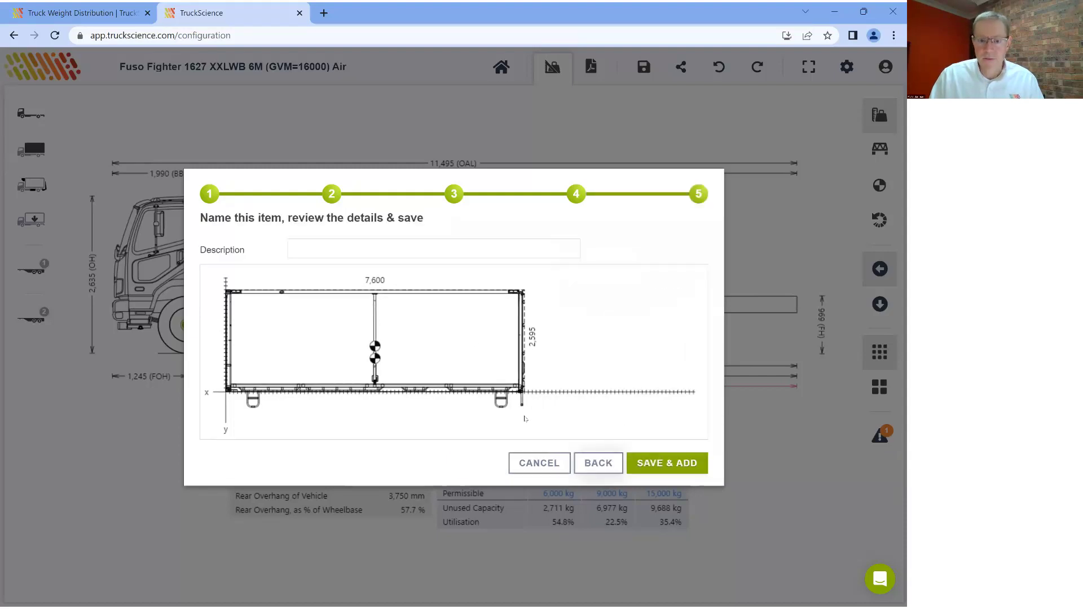
pyautogui.click(308, 248)
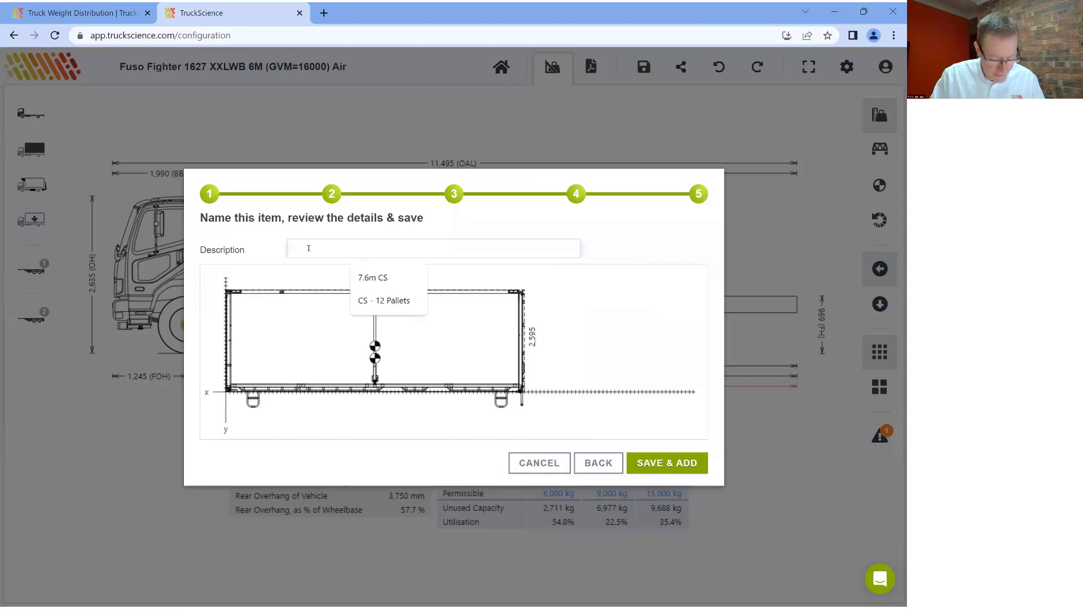
pyautogui.write('My')
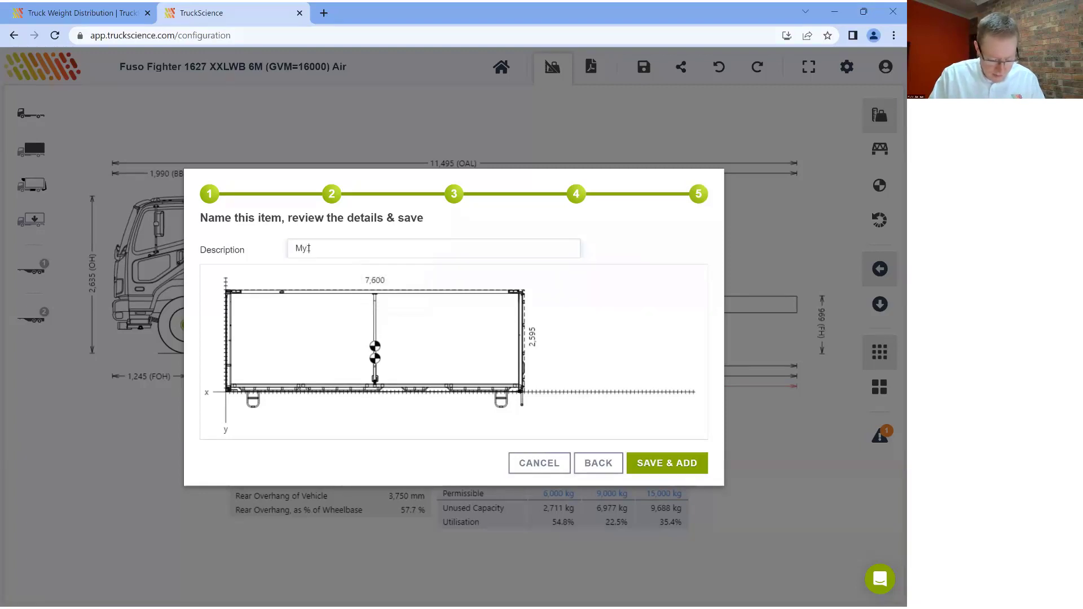
pyautogui.write('17.6m ')
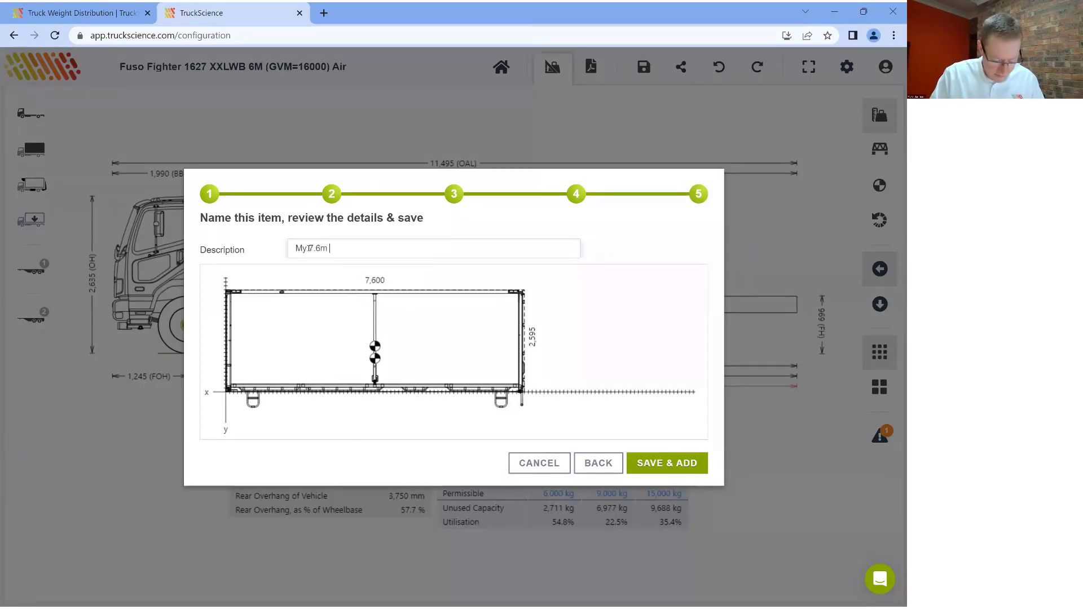
pyautogui.write('CS')
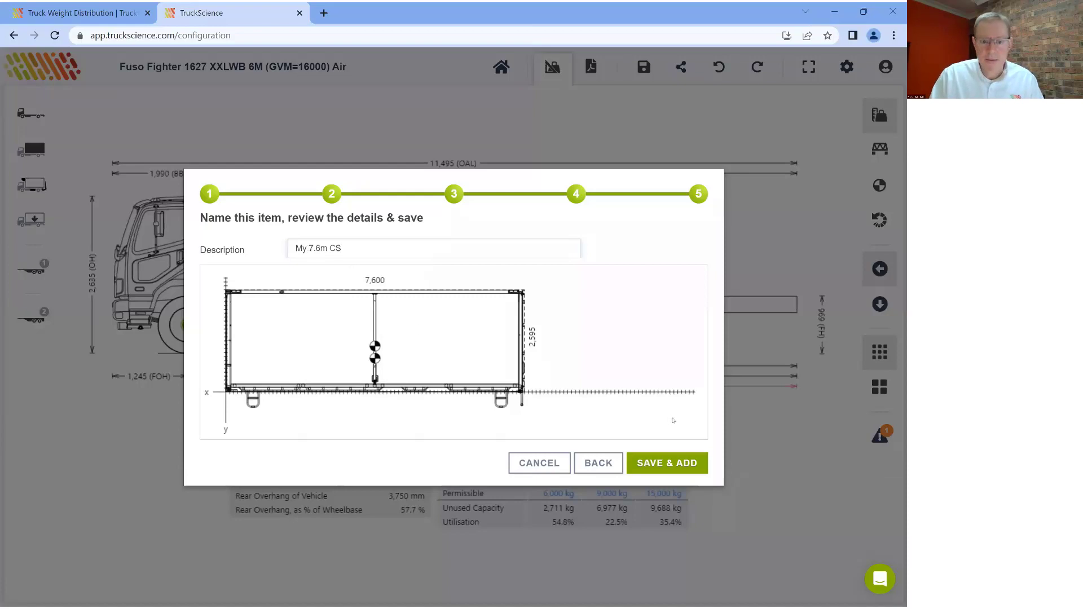
pyautogui.click(658, 463)
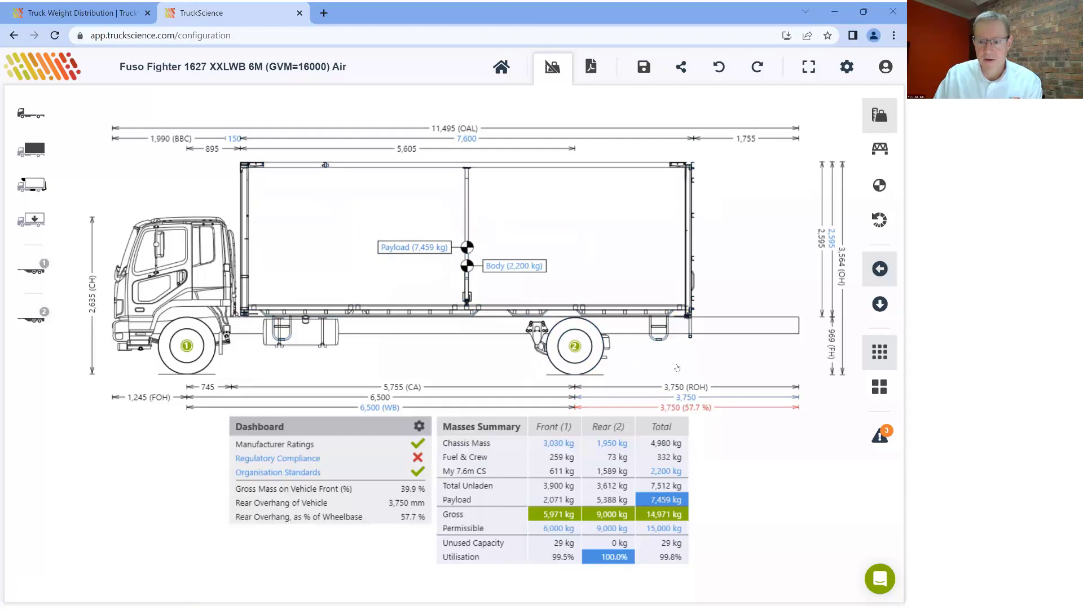
# Shorten the chassis behind the rear axle by setting Axle 2 to End to 1,900 mm, and close the setting
pyautogui.click(686, 398)
pyautogui.click(530, 291)
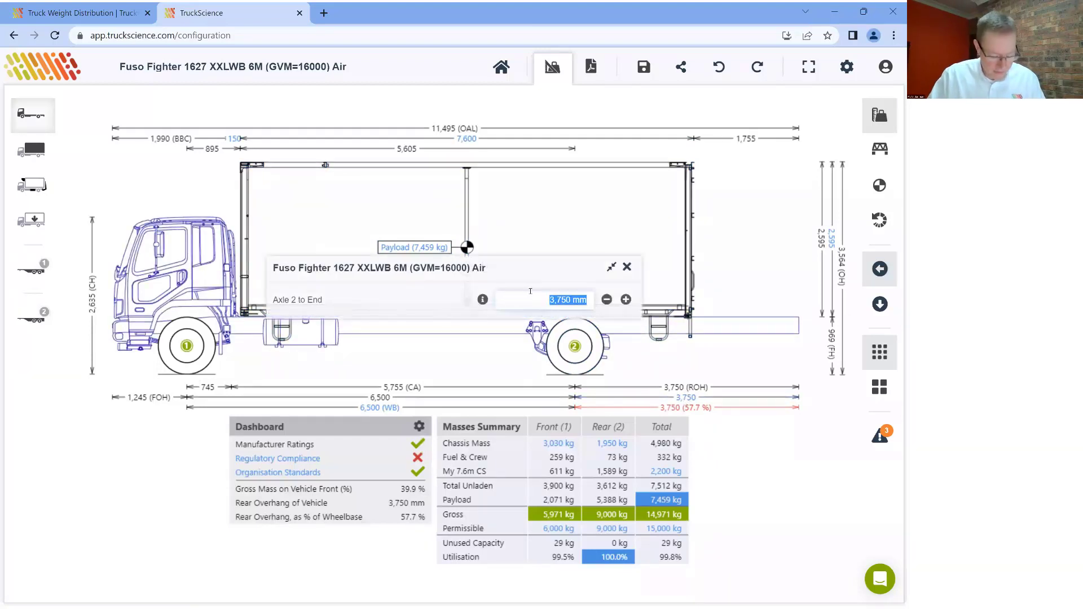
pyautogui.write('2100')
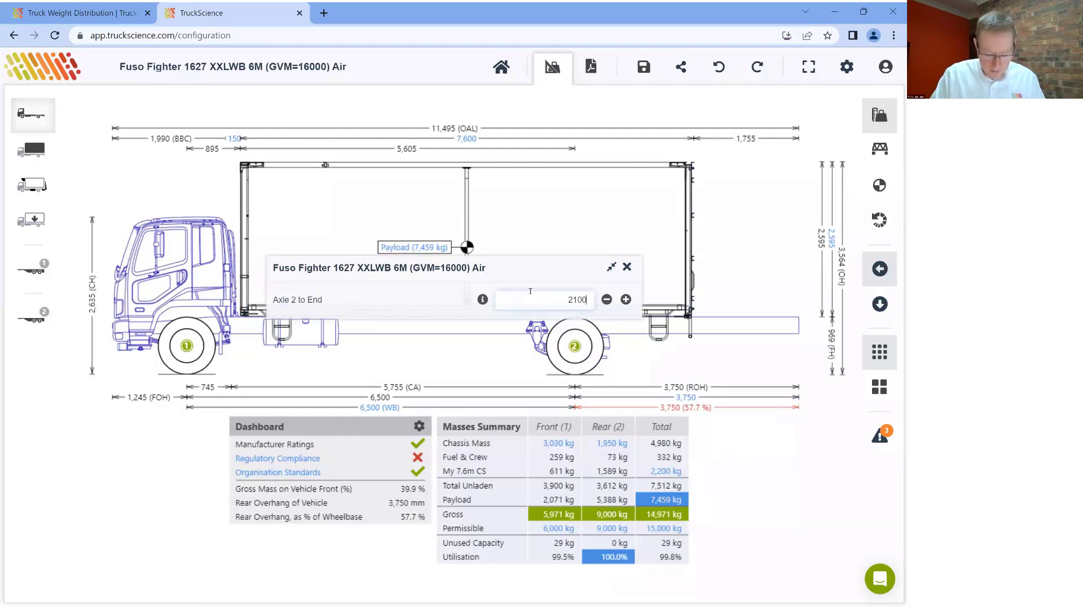
pyautogui.press('BackSpace')
pyautogui.press('BackSpace')
pyautogui.press('BackSpace')
pyautogui.press('BackSpace')
pyautogui.write('1,90')
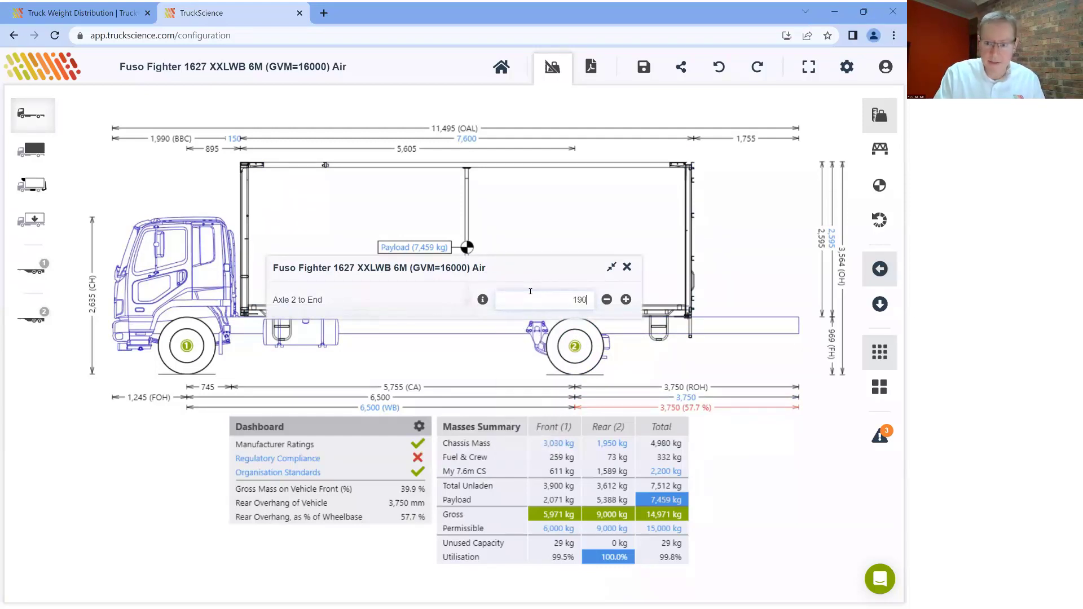
pyautogui.write('0')
pyautogui.press('Return')
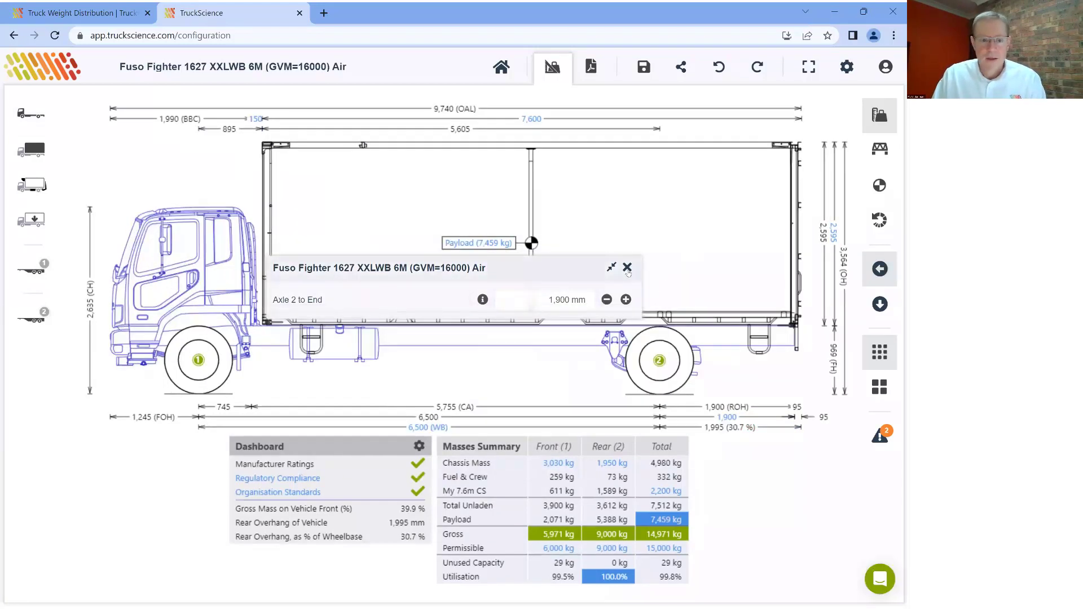
pyautogui.click(627, 268)
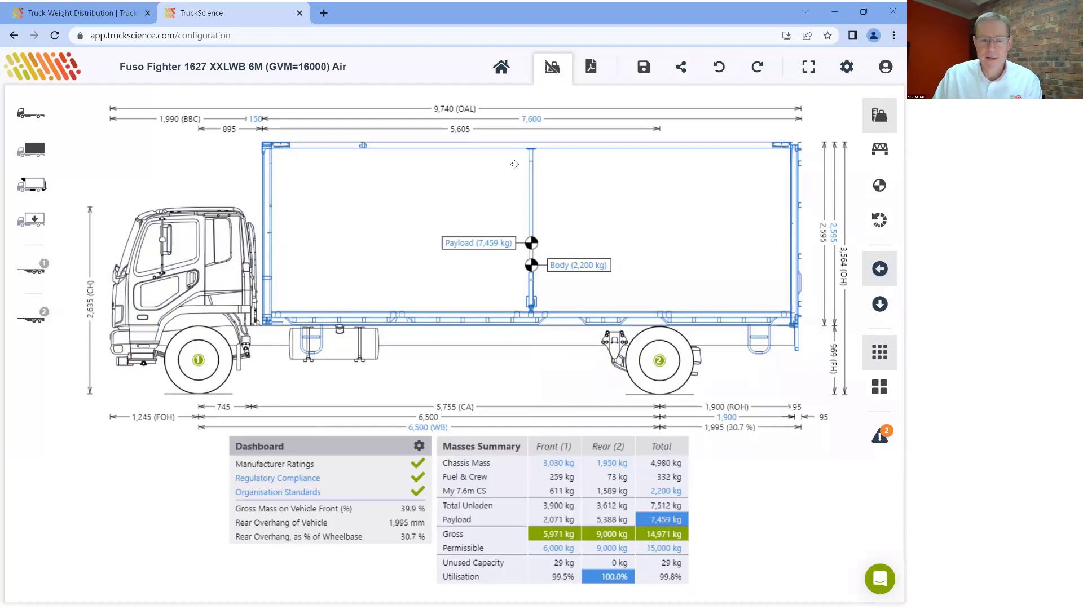
# Open the curtainsider body's specification and review its length and height dimension settings
pyautogui.click(514, 164)
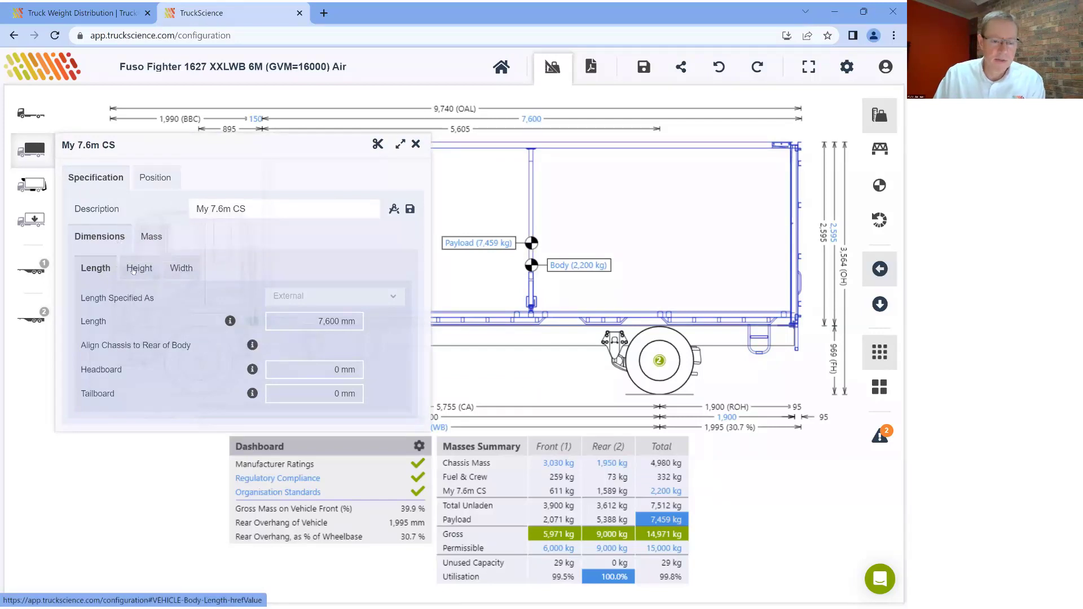
pyautogui.click(140, 268)
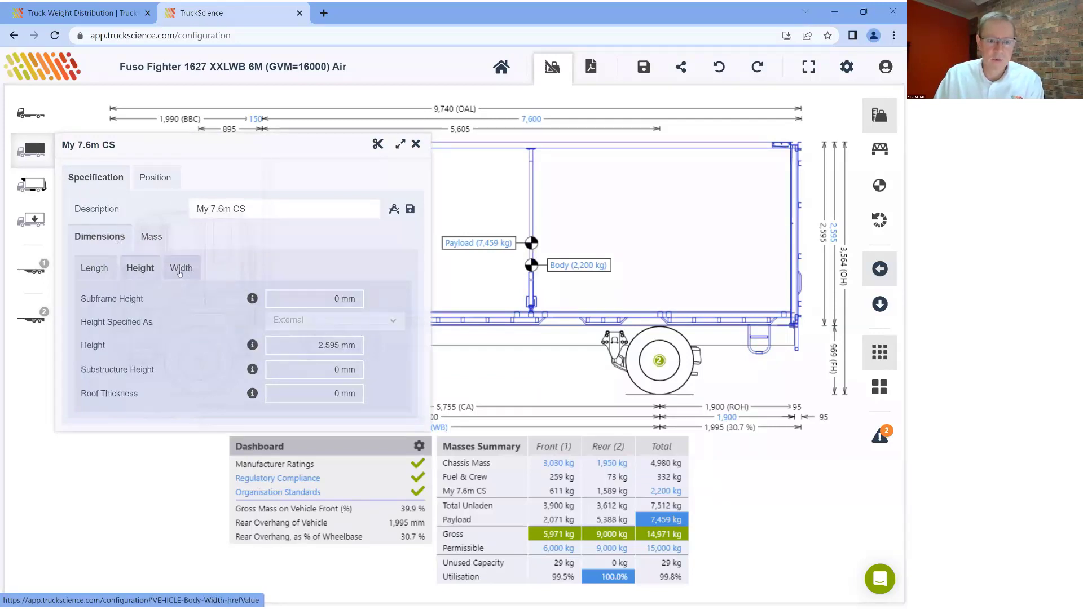
pyautogui.click(95, 268)
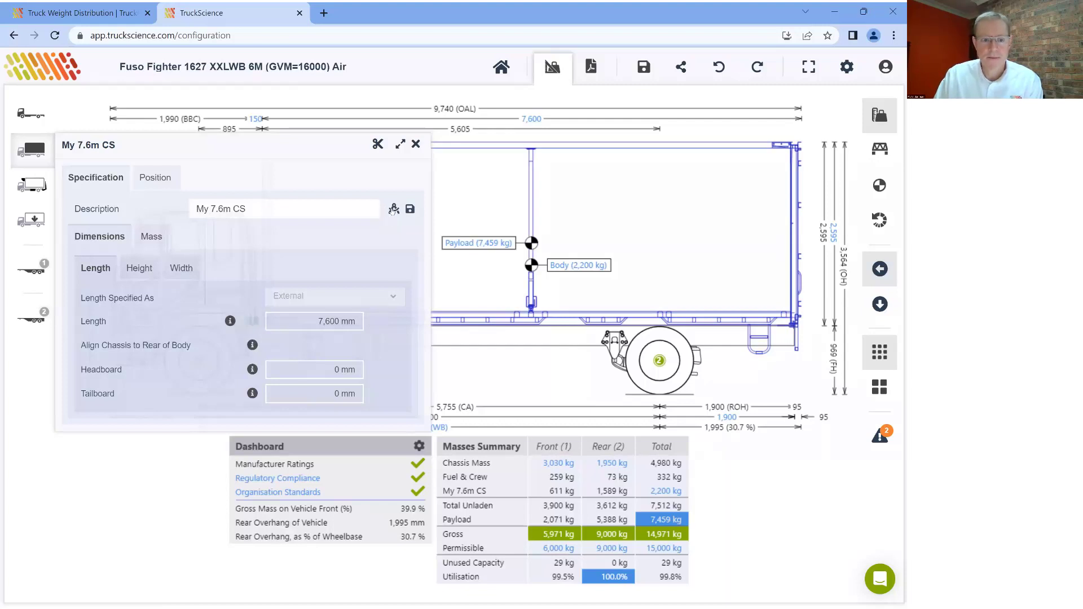
# Reopen the DXF import setup of "My 7.6m CS", go through all five stages unchanged, and save and replace the body
pyautogui.click(393, 210)
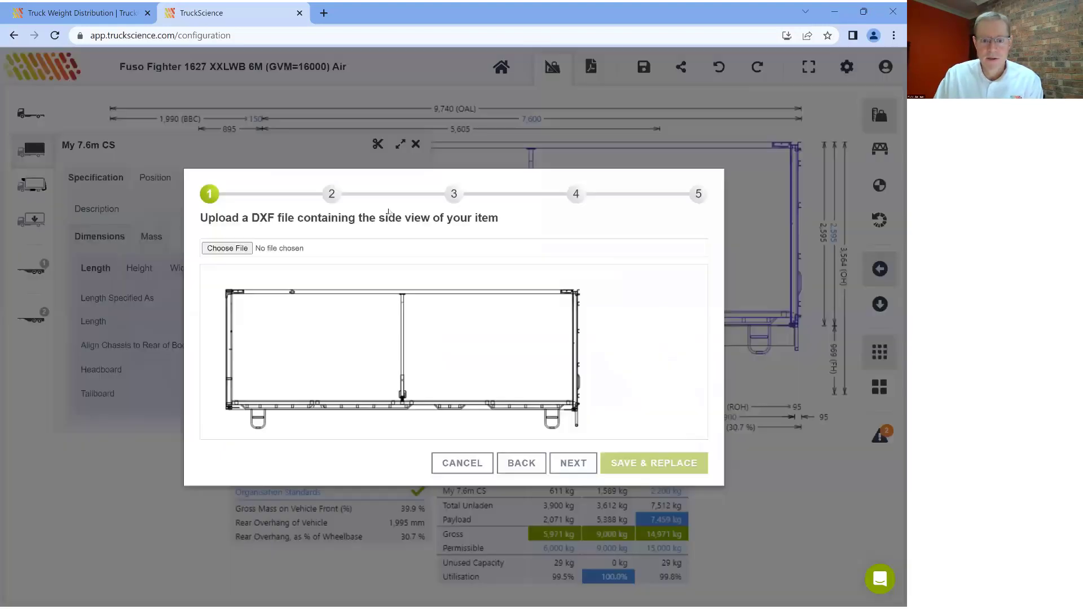
pyautogui.click(578, 463)
pyautogui.click(578, 463)
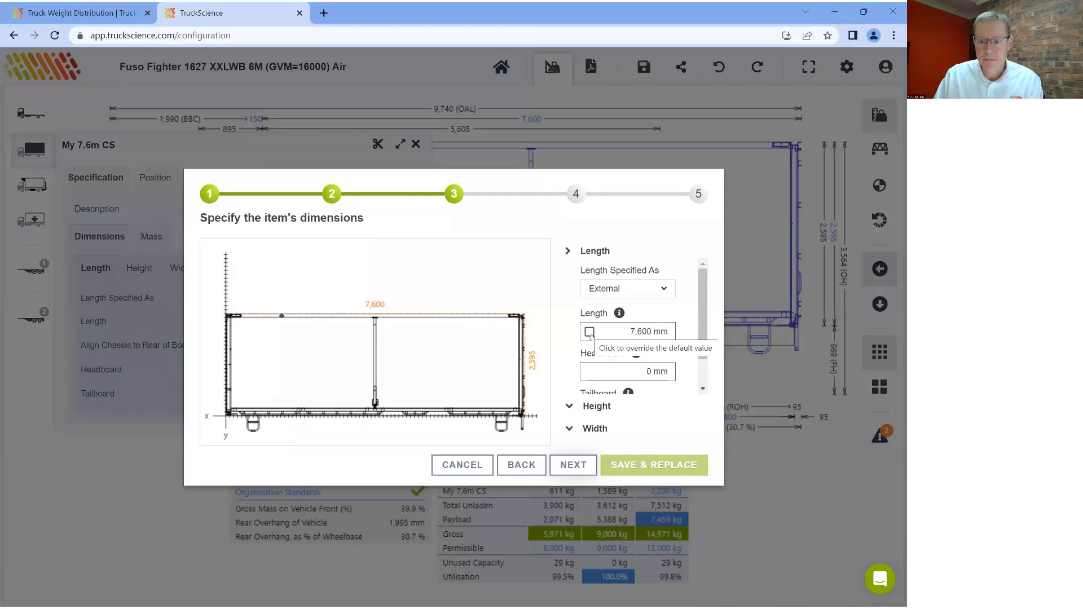
pyautogui.click(581, 464)
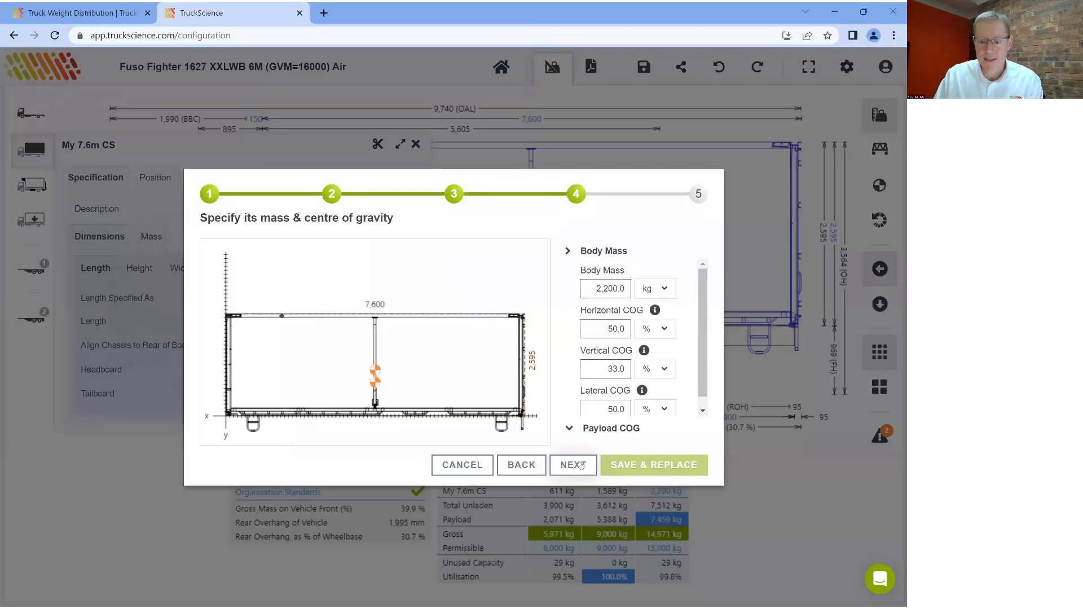
pyautogui.click(580, 464)
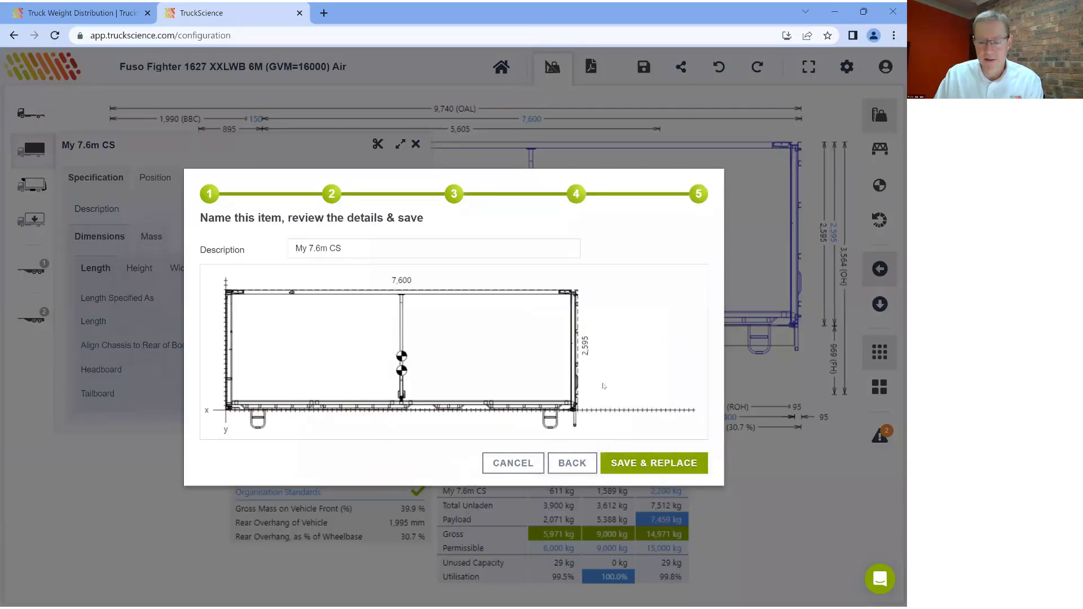
pyautogui.click(652, 464)
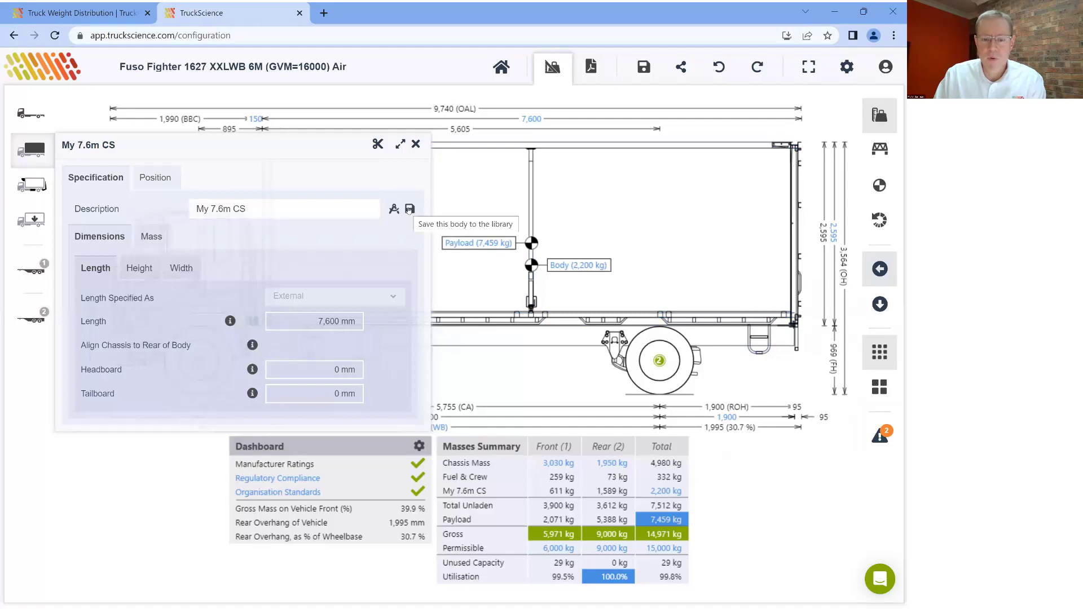
# Review the library and advanced sharing options for saving the body, and cancel without saving
pyautogui.click(410, 209)
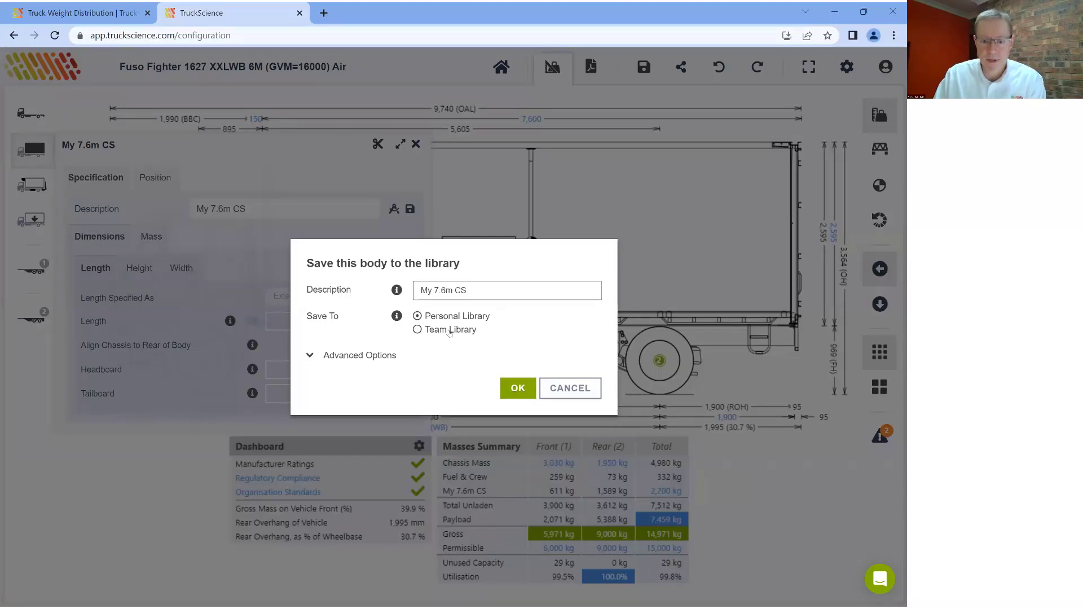
pyautogui.click(309, 355)
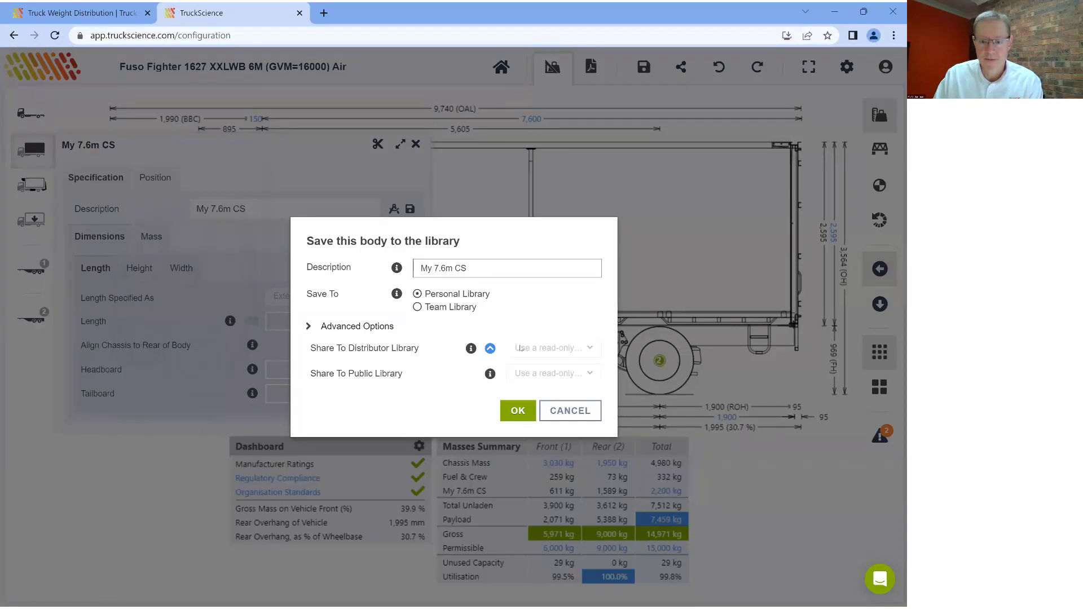
pyautogui.click(561, 410)
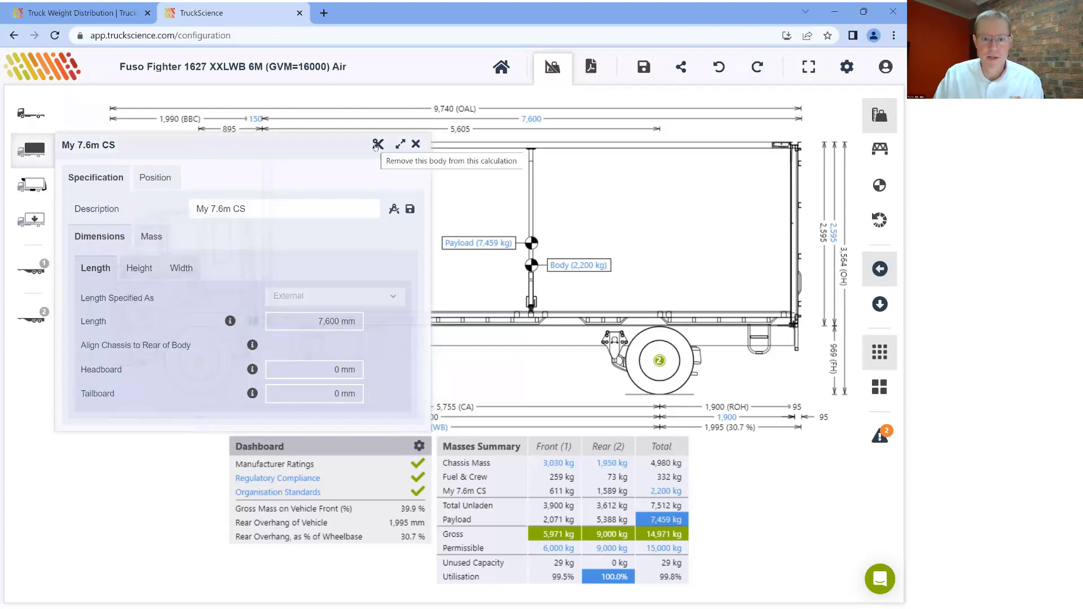
# Replace the imported body with the Austruck 12 Pallets Curtainsider (7620mm) from the public and distributor library
pyautogui.click(376, 146)
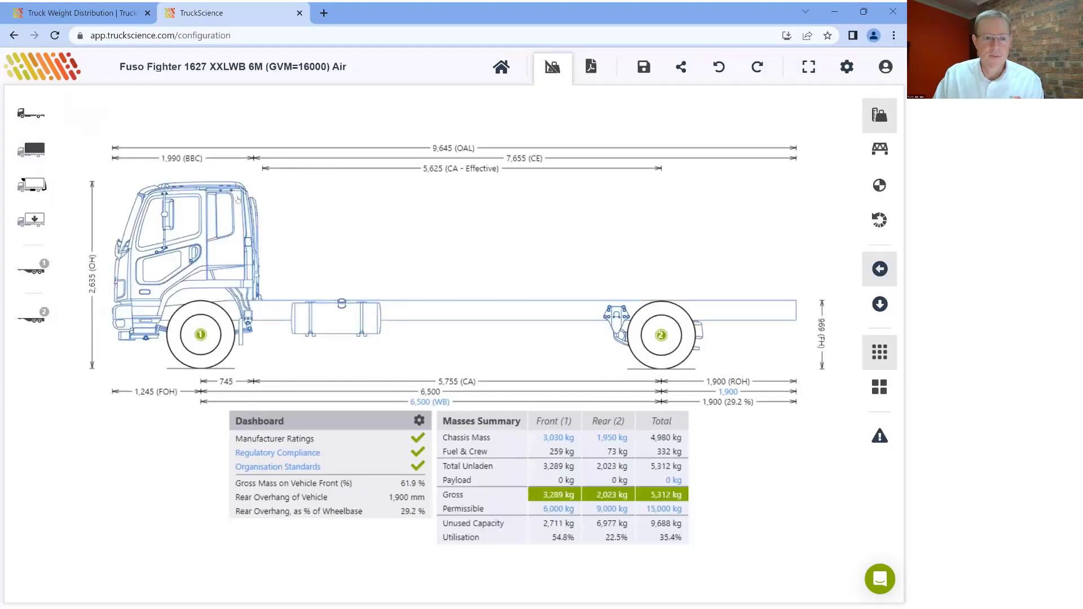
pyautogui.click(25, 153)
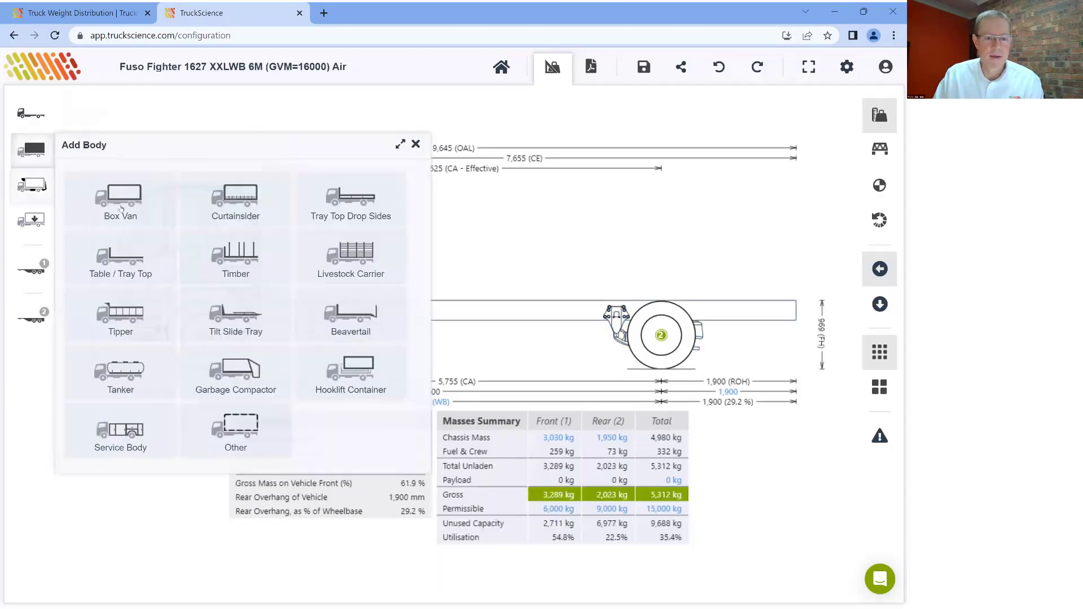
pyautogui.click(233, 203)
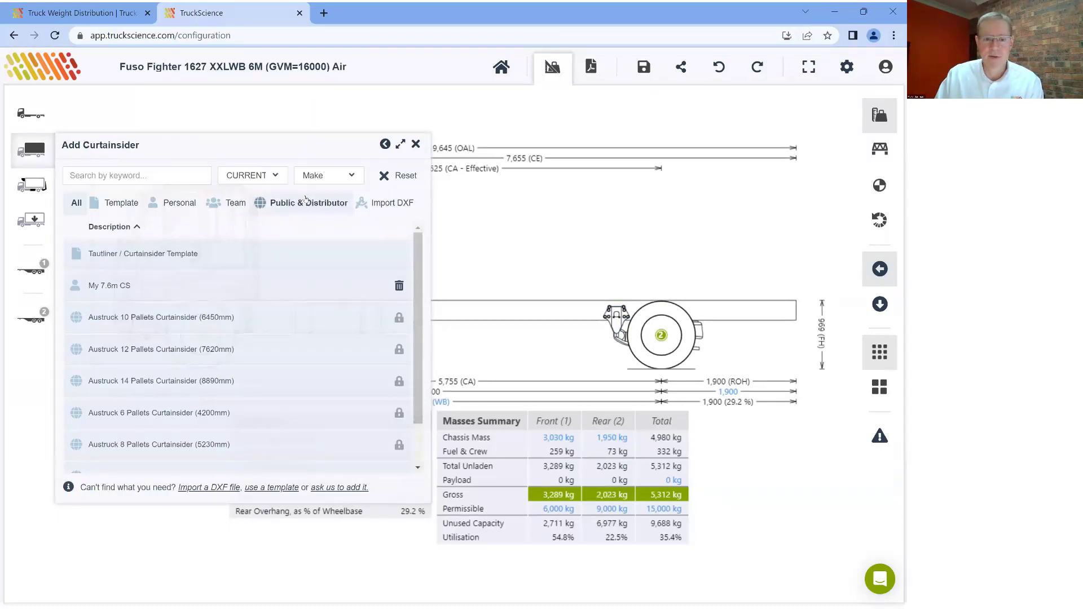
pyautogui.click(283, 208)
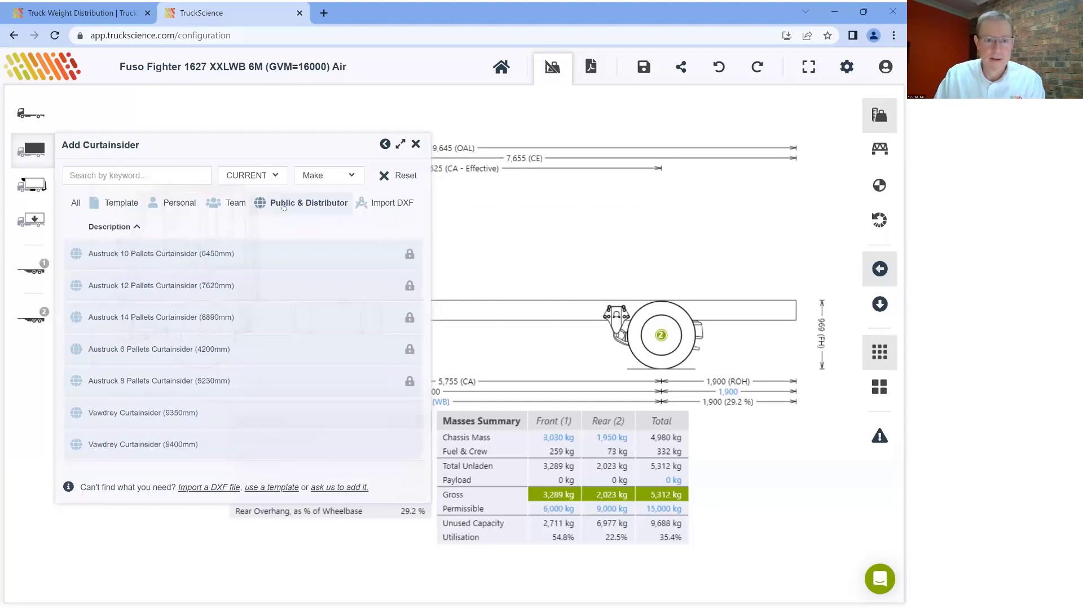
pyautogui.click(132, 287)
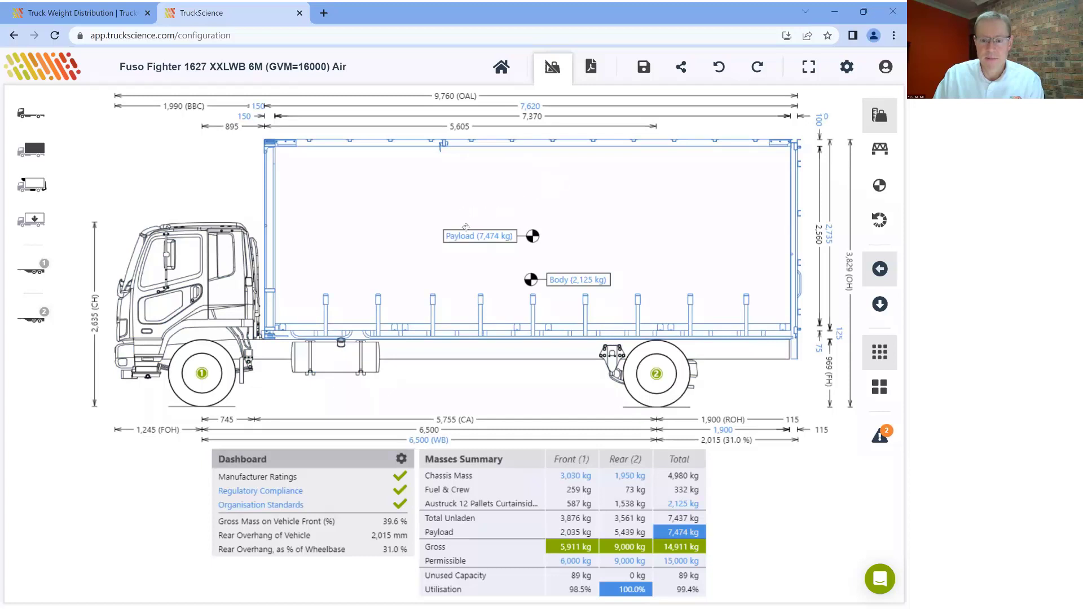
# Move the curtainsider body about 100 mm rearward along the chassis and undo the move
pyautogui.moveTo(569, 284)
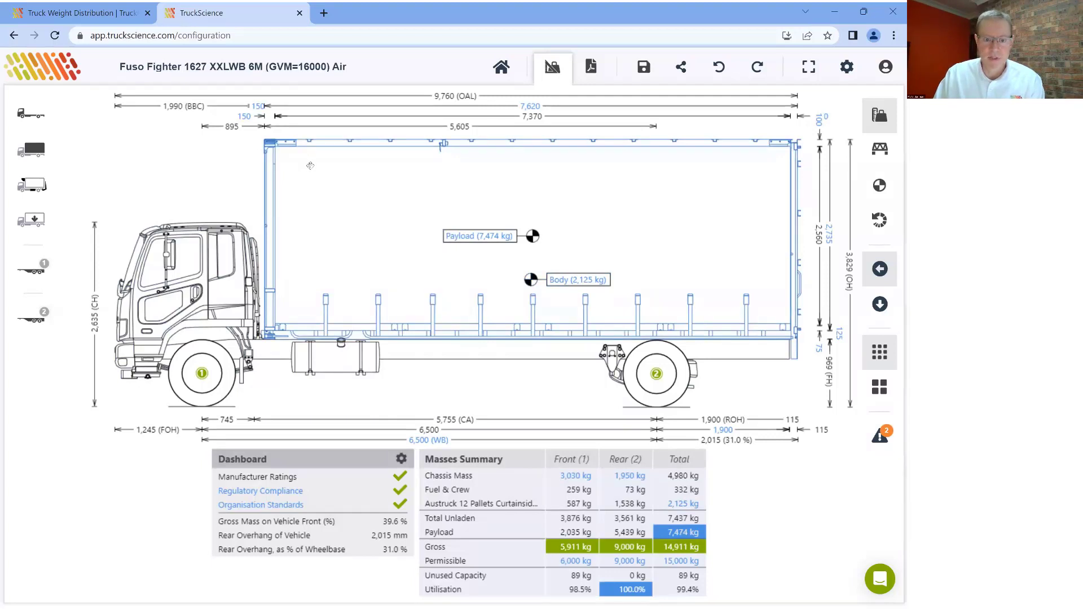
pyautogui.moveTo(324, 166)
pyautogui.mouseDown()
pyautogui.moveTo(305, 165)
pyautogui.moveTo(319, 168)
pyautogui.mouseUp()
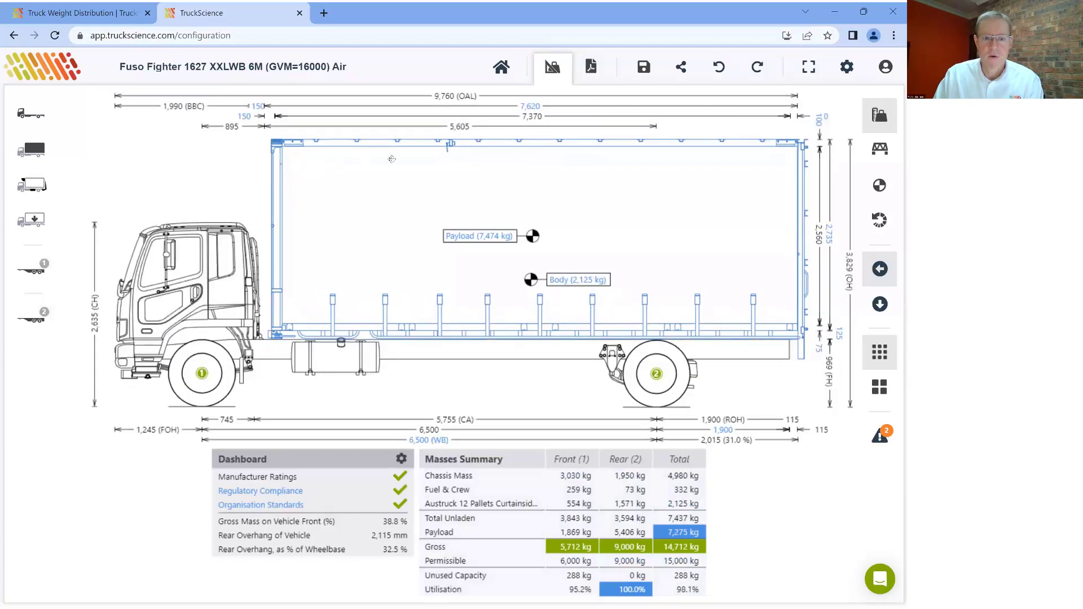
pyautogui.click(719, 67)
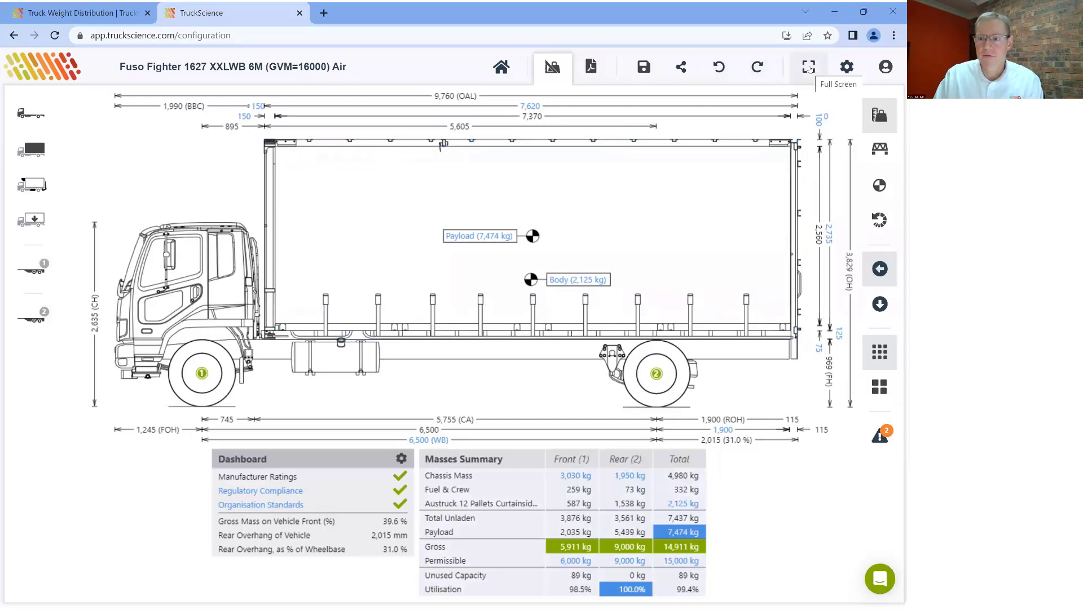
# Switch to full-screen view and add the Airplex Aerokit (FUSO-900mm) AK113 on the cab roof
pyautogui.click(808, 68)
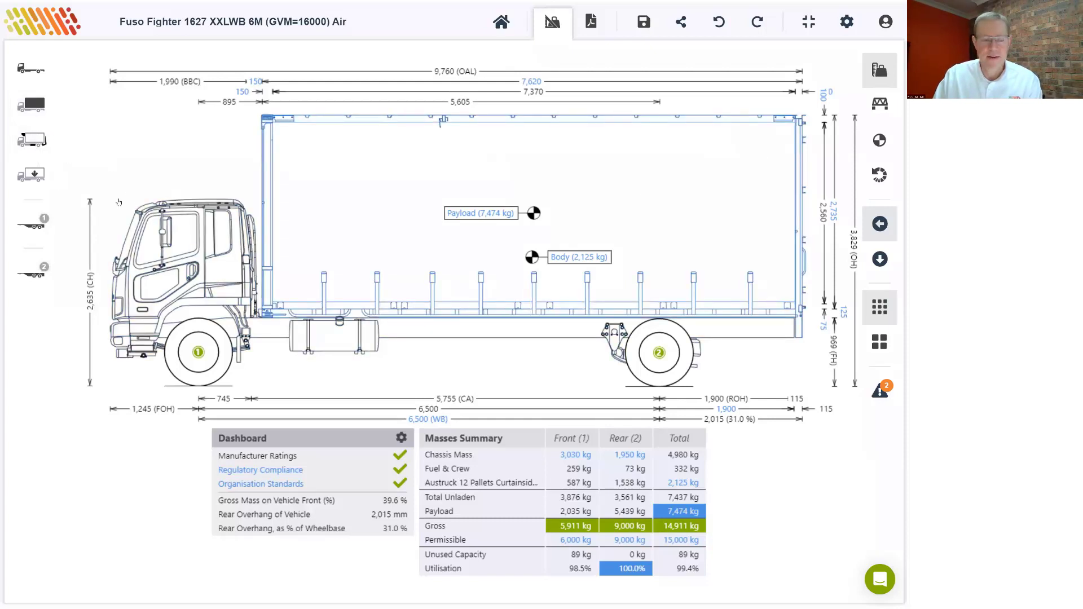
pyautogui.click(38, 145)
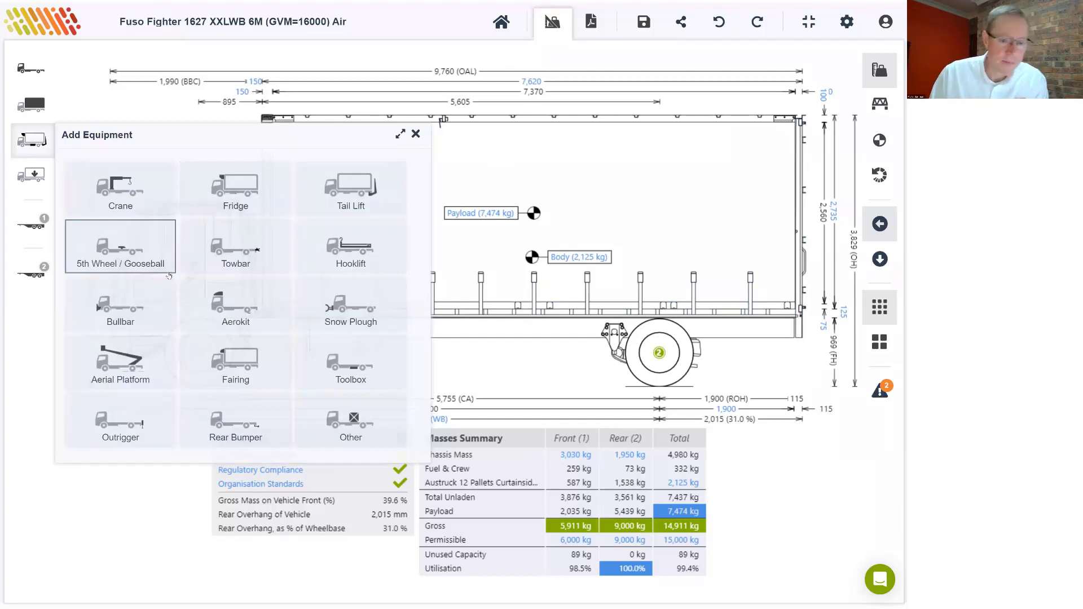
pyautogui.click(250, 312)
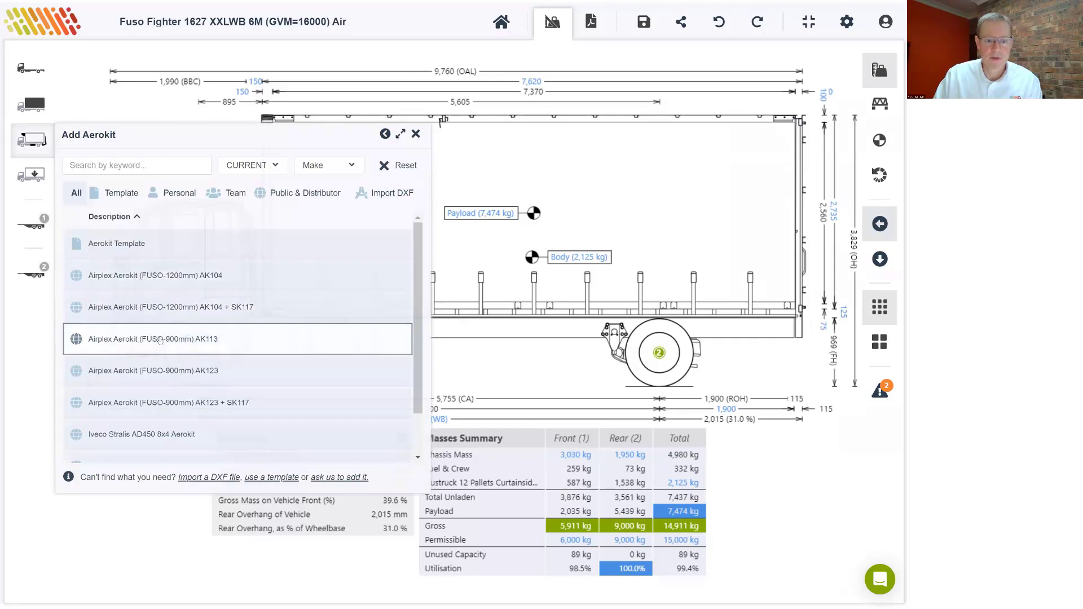
pyautogui.click(161, 340)
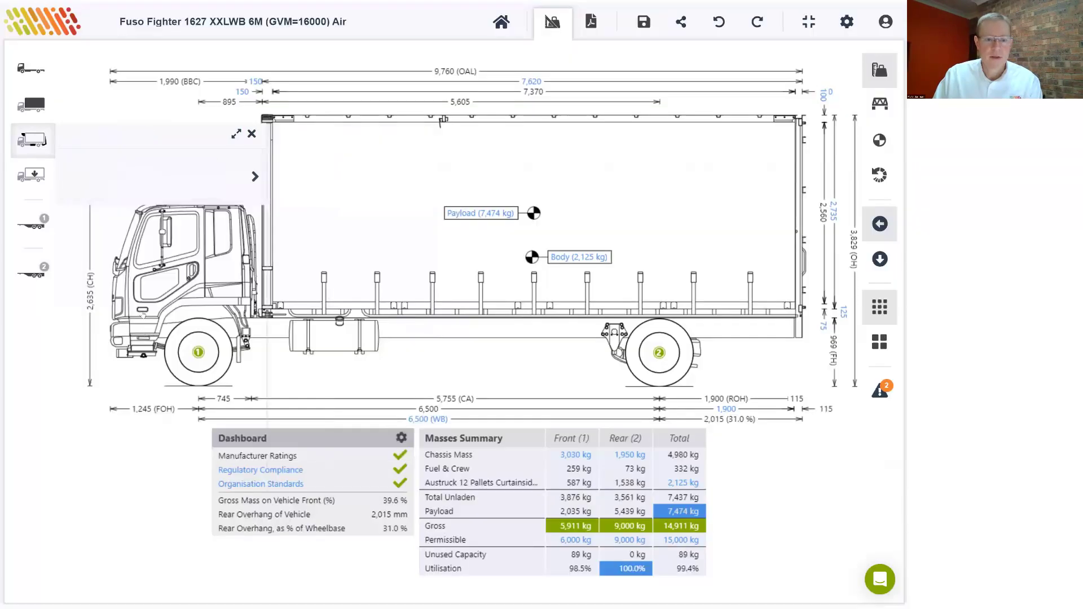
pyautogui.moveTo(224, 157); pyautogui.dragTo(223, 169)
pyautogui.moveTo(114, 183); pyautogui.dragTo(218, 182)
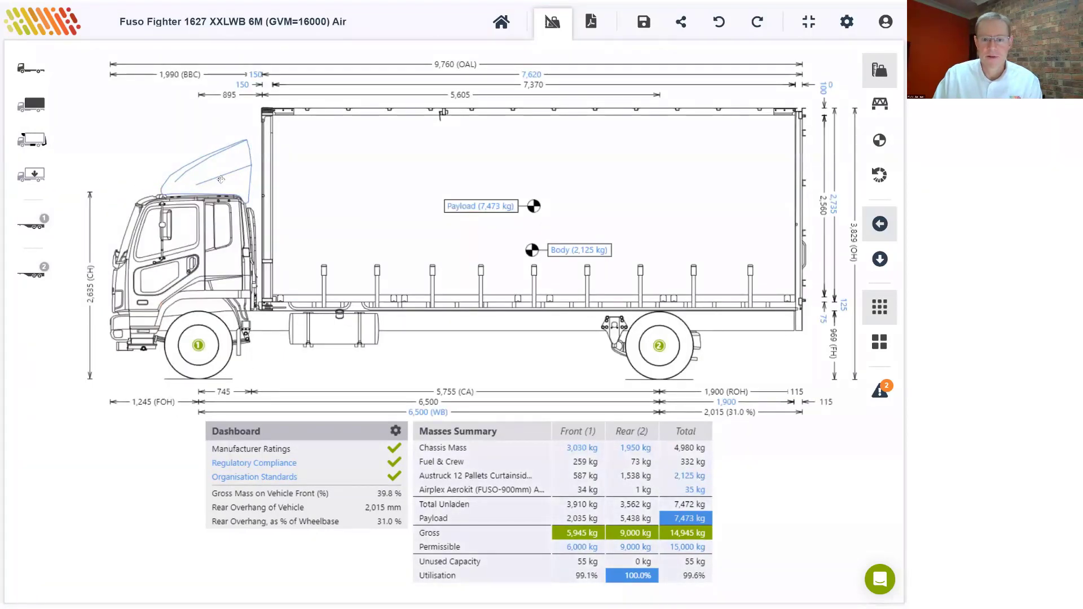
# Add an Anteo F3 CL 22 H tail lift to the rear of the truck
pyautogui.click(31, 141)
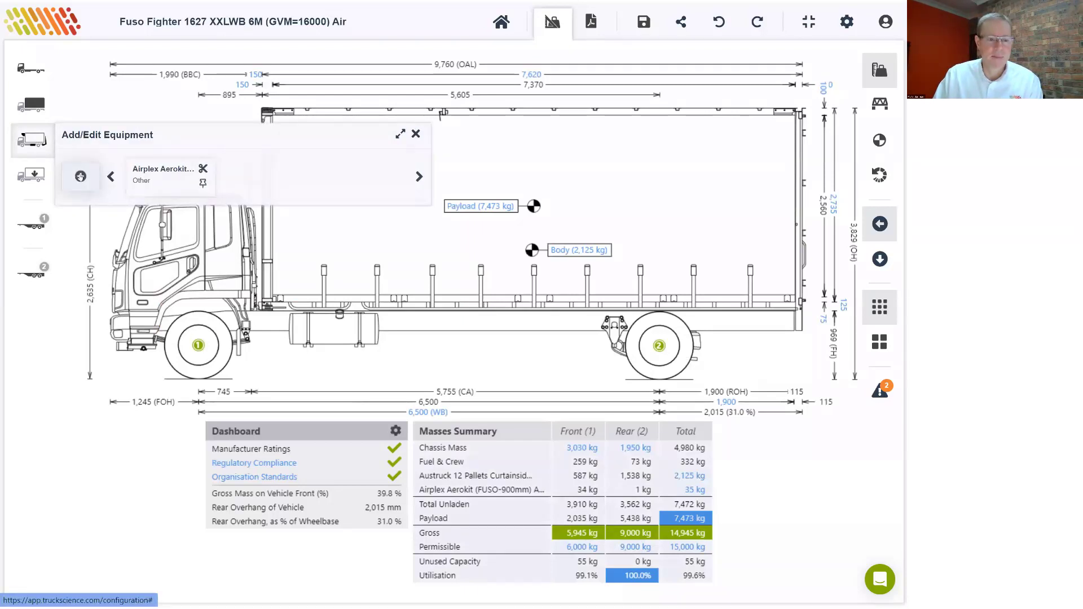
pyautogui.click(80, 177)
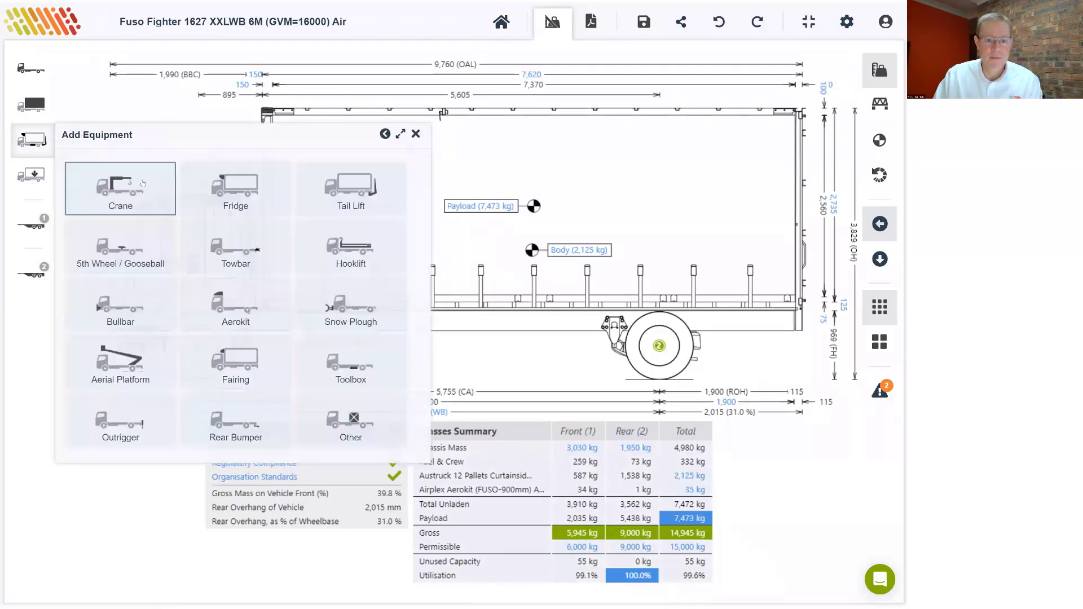
pyautogui.click(359, 192)
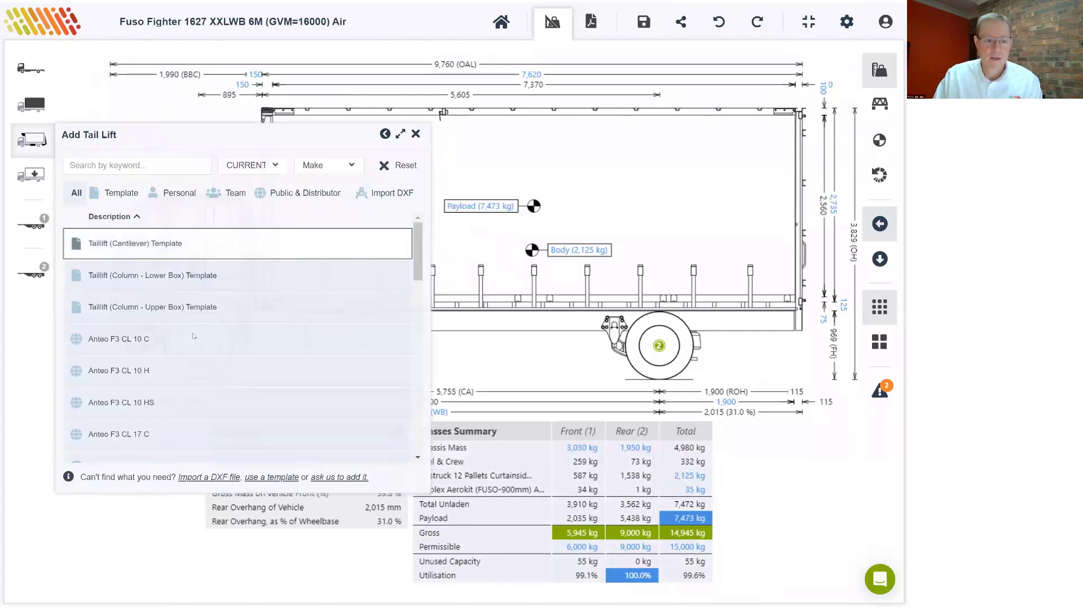
pyautogui.scroll(-3, 134, 350)
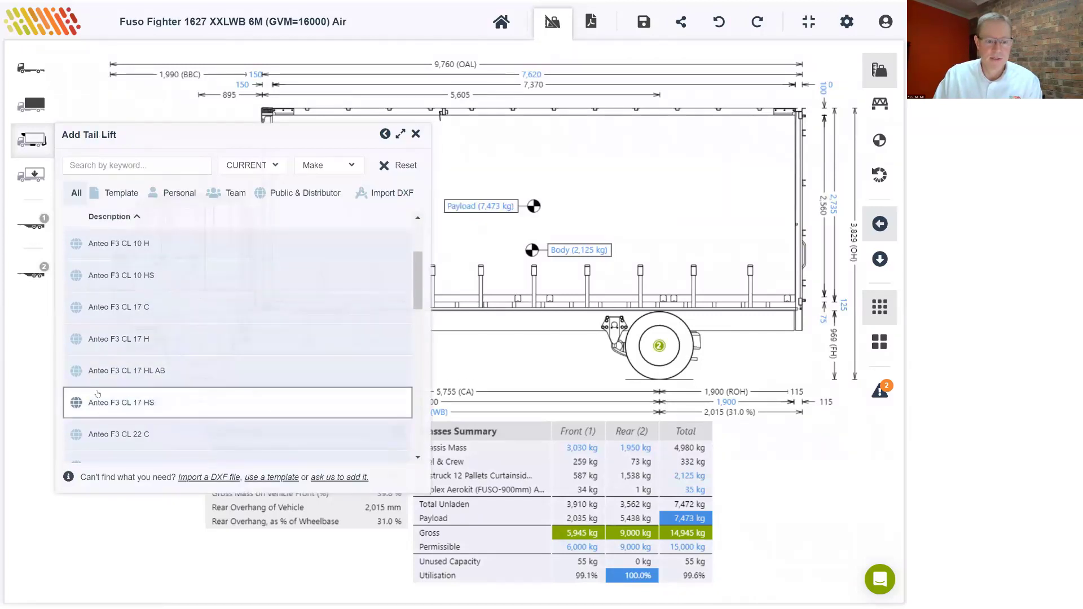
pyautogui.scroll(-3, 113, 367)
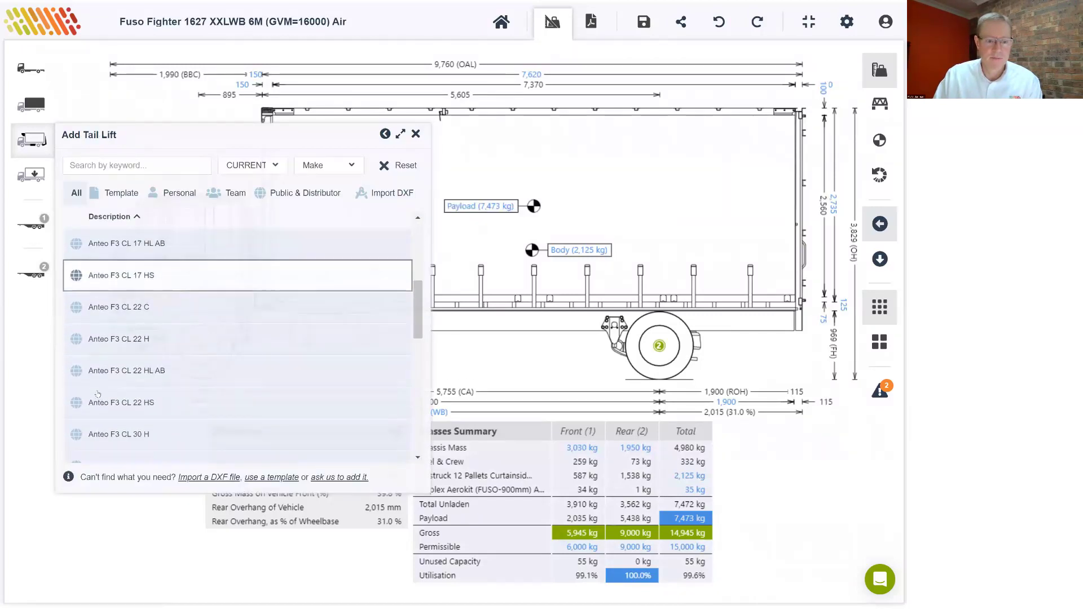
pyautogui.click(146, 340)
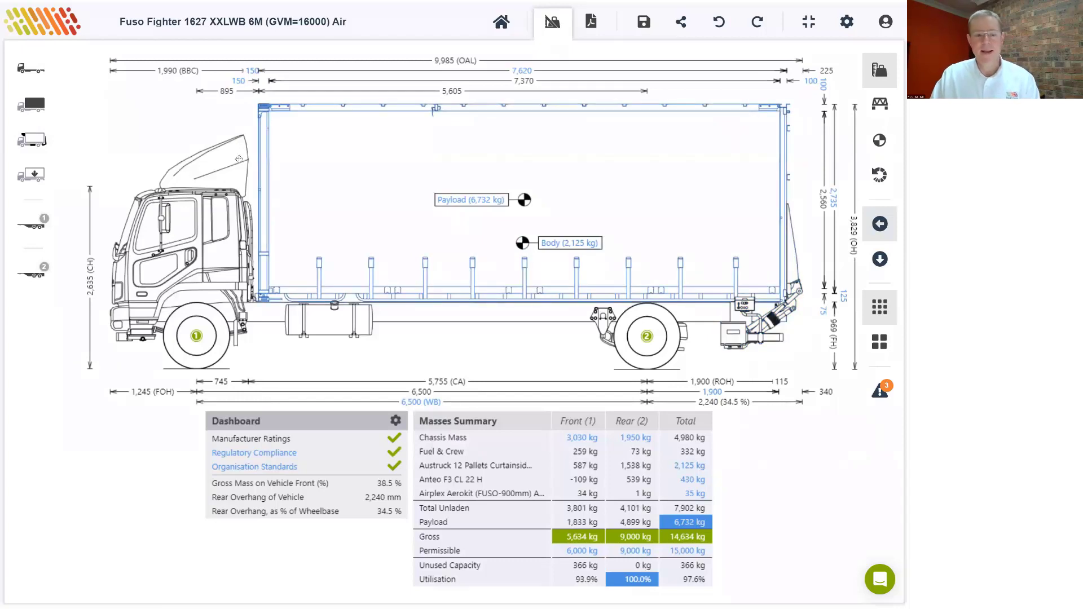
# Override the simple payload with a fixed mass of 7,000 kg
pyautogui.moveTo(473, 202)
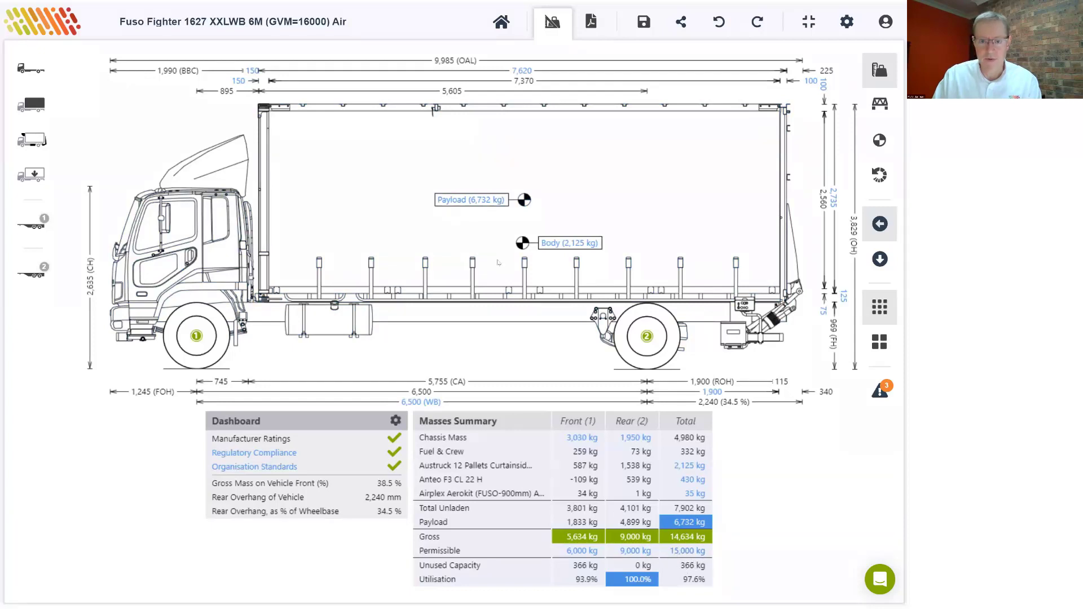
pyautogui.click(487, 202)
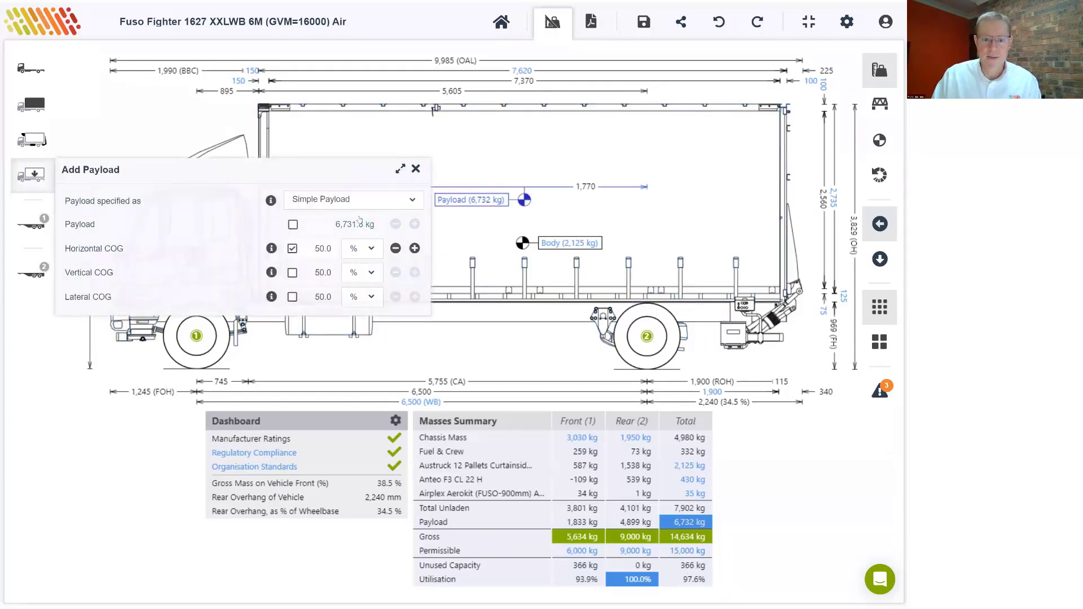
pyautogui.click(292, 224)
pyautogui.click(324, 221)
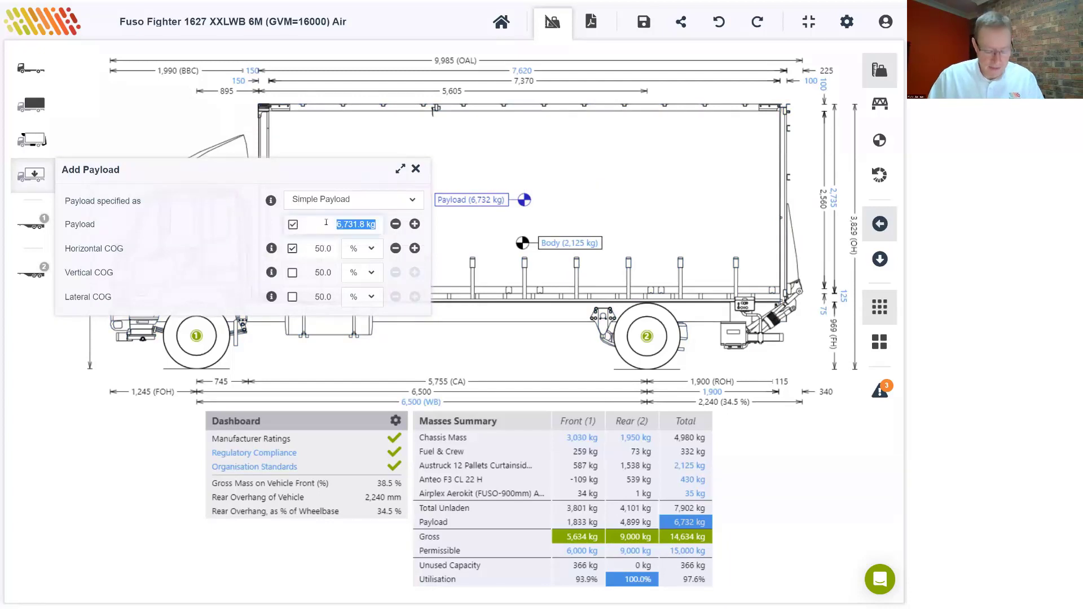
pyautogui.write('000')
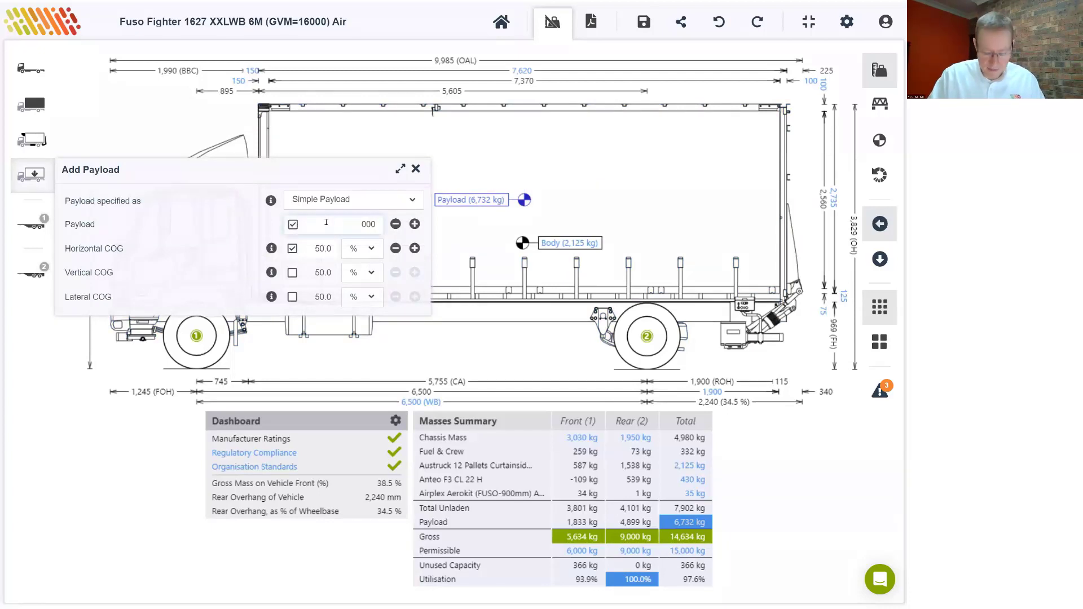
pyautogui.write('7')
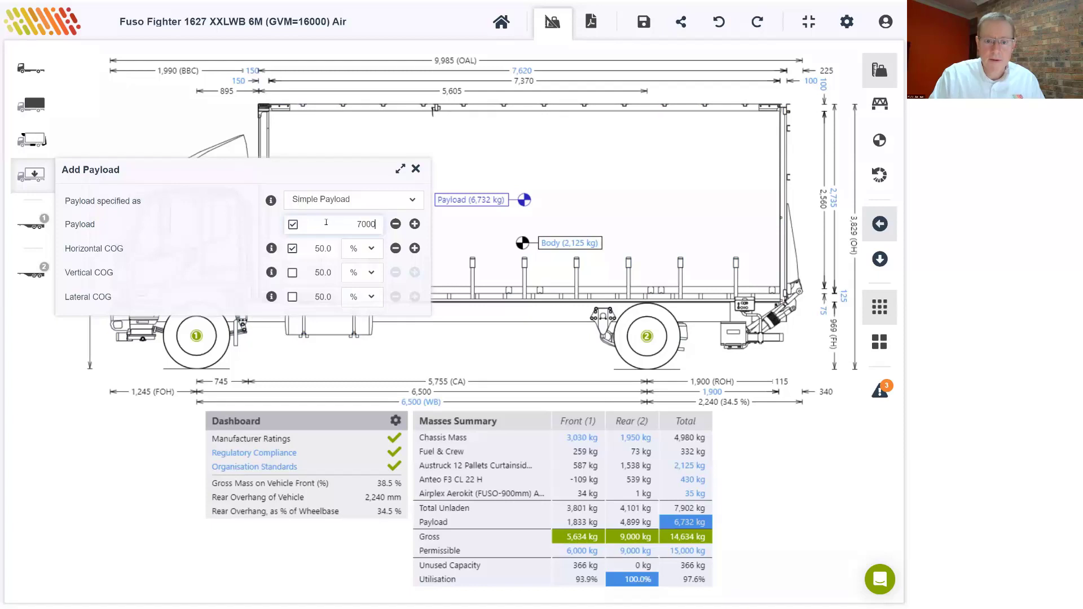
pyautogui.press('Tab')
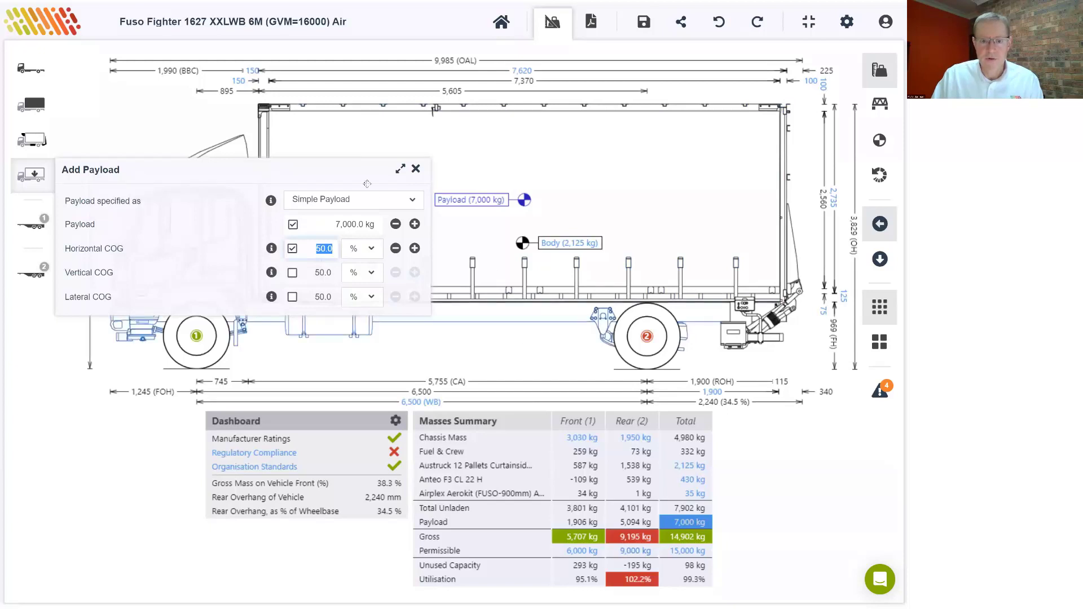
# Specify the payload's horizontal centre of gravity in mm and shift it forward in increments to 3,485 mm
pyautogui.moveTo(338, 167)
pyautogui.mouseDown()
pyautogui.moveTo(334, 269)
pyautogui.moveTo(318, 324)
pyautogui.mouseUp()
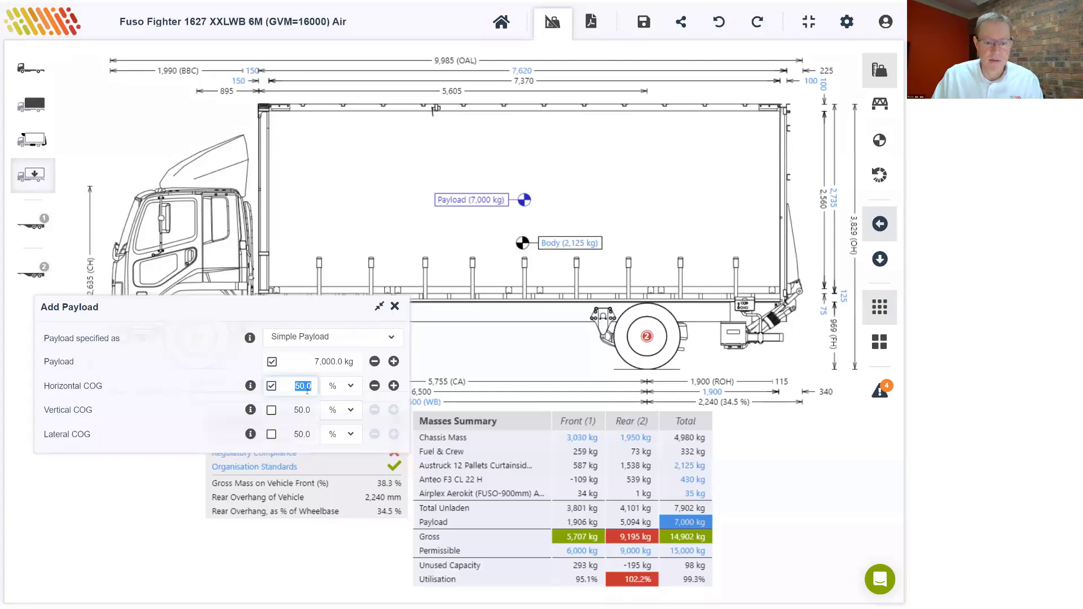
pyautogui.click(351, 386)
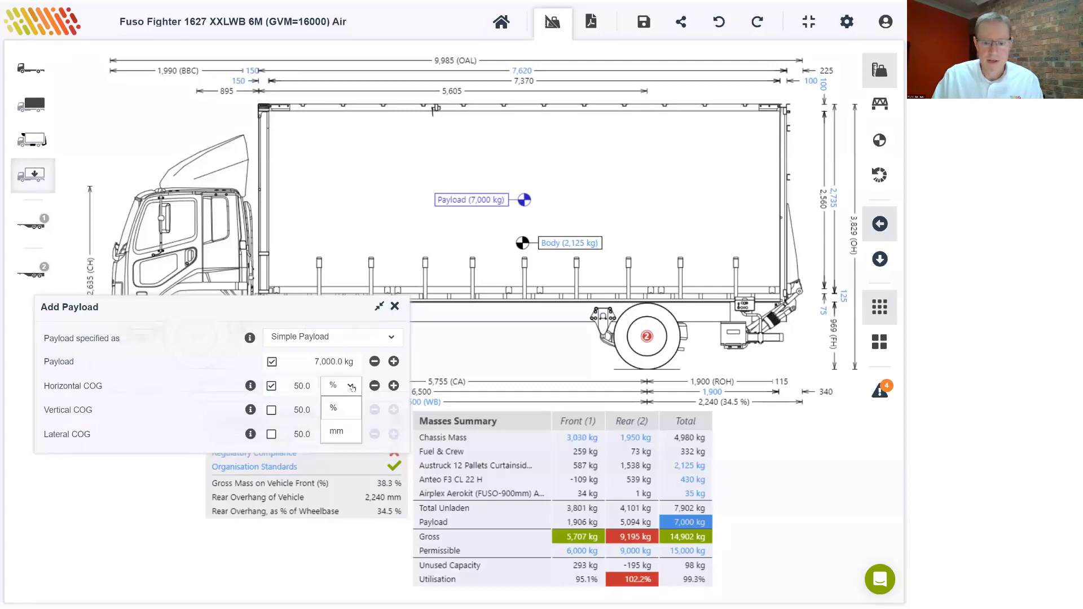
pyautogui.click(335, 432)
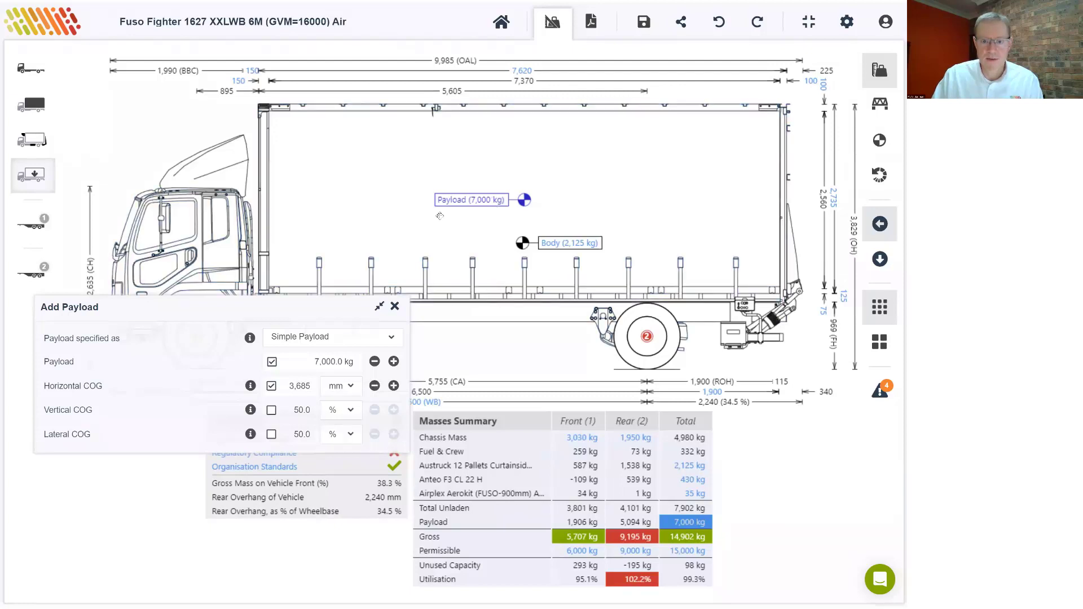
pyautogui.moveTo(472, 200)
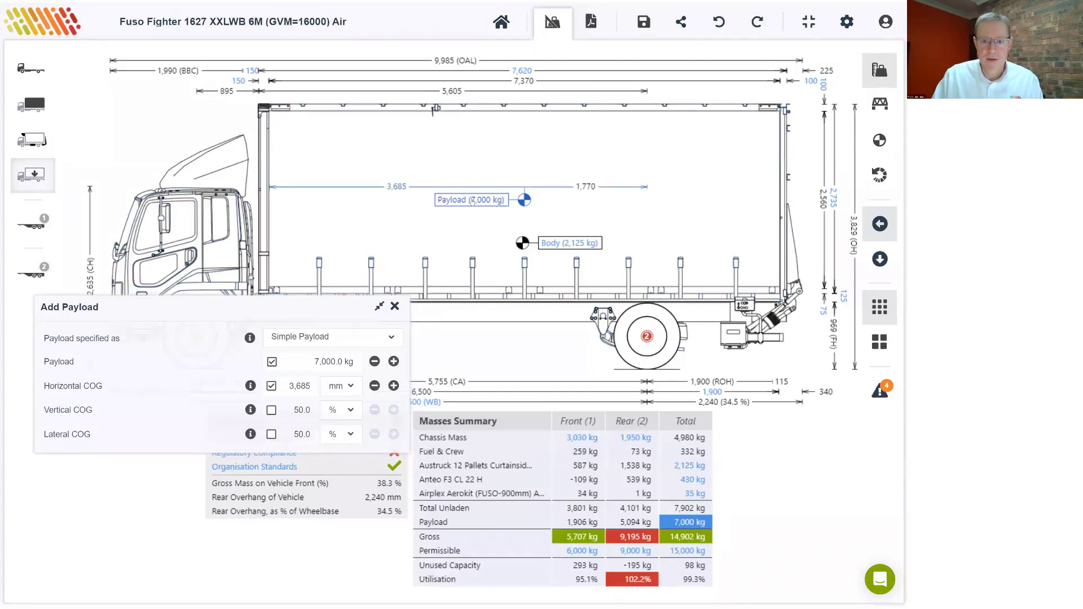
pyautogui.click(522, 203)
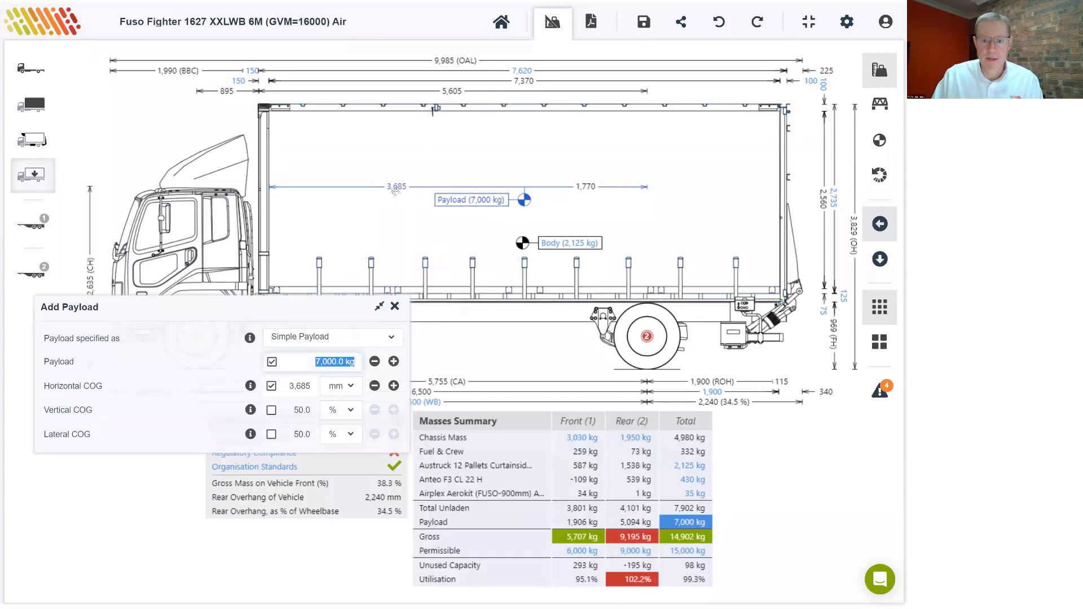
pyautogui.click(375, 385)
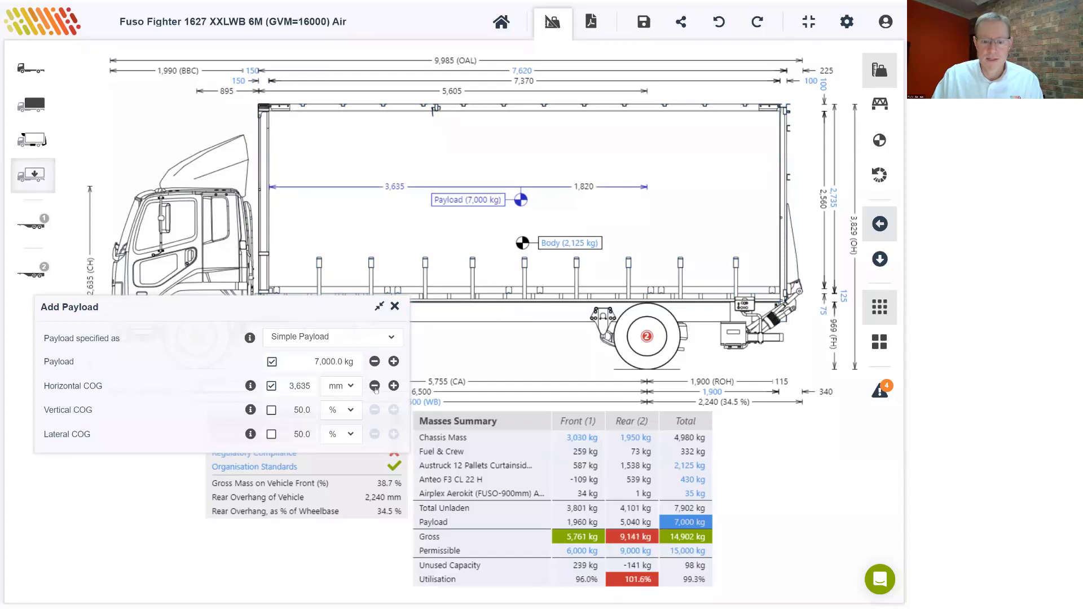
pyautogui.click(374, 385)
pyautogui.click(375, 386)
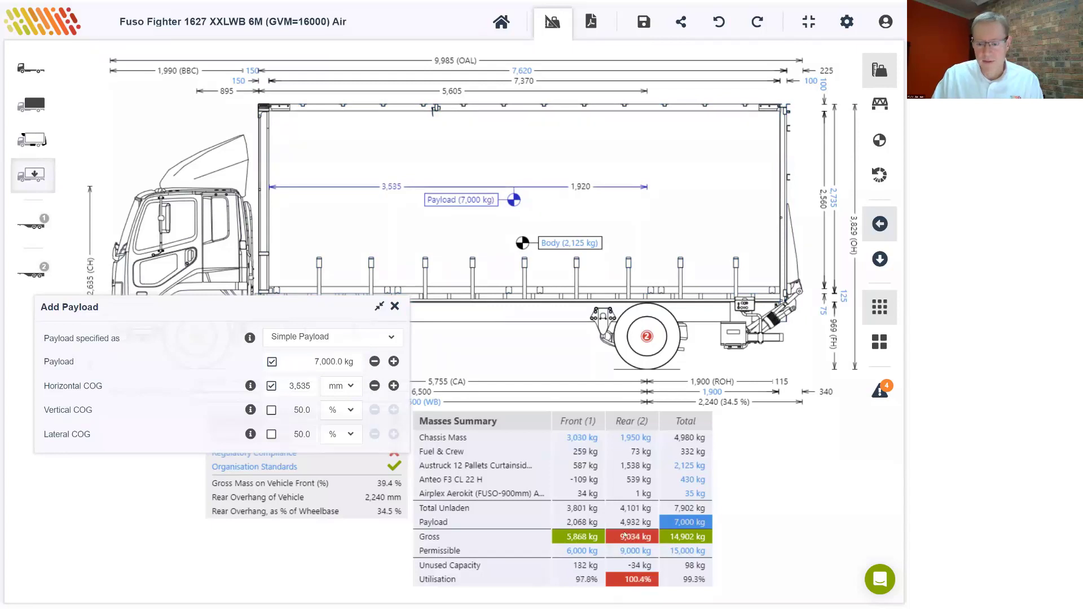
pyautogui.click(375, 386)
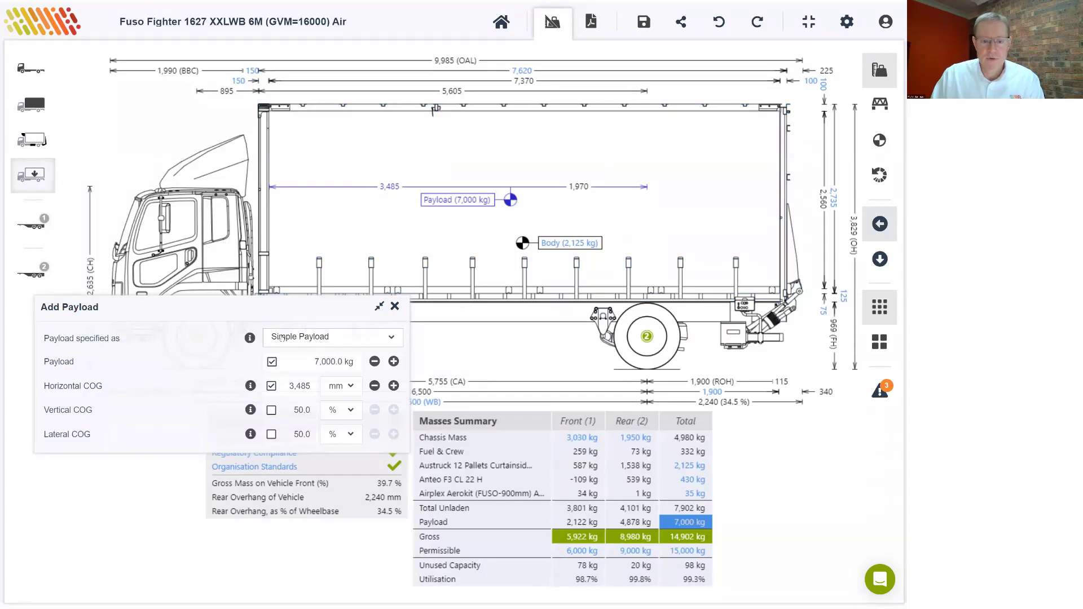
# Switch the payload specification to Detailed Payload and browse the template and public and distributor payload items
pyautogui.click(391, 339)
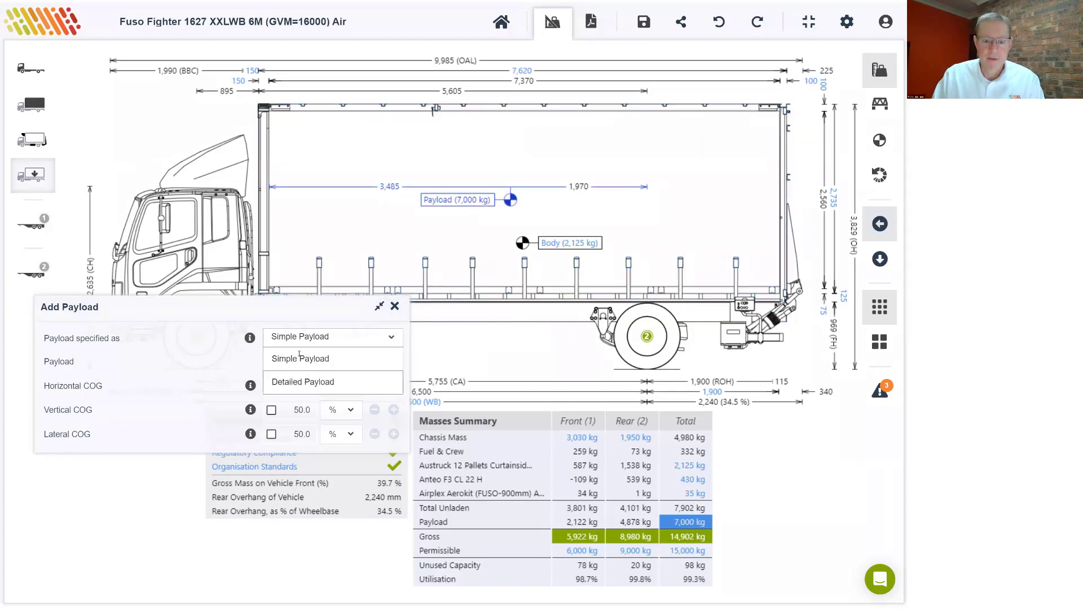
pyautogui.click(303, 382)
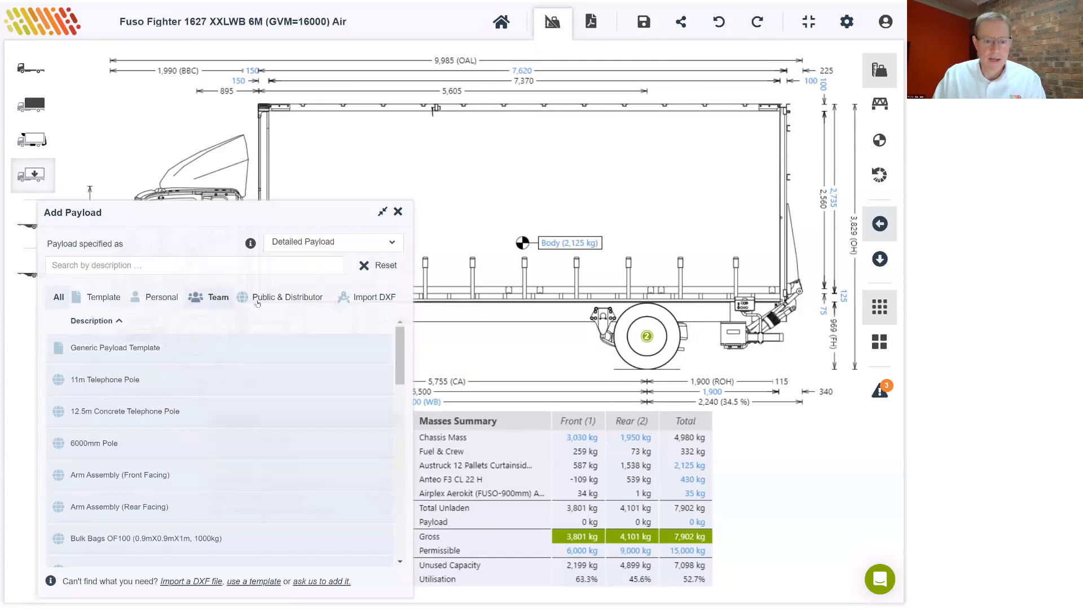
pyautogui.click(103, 297)
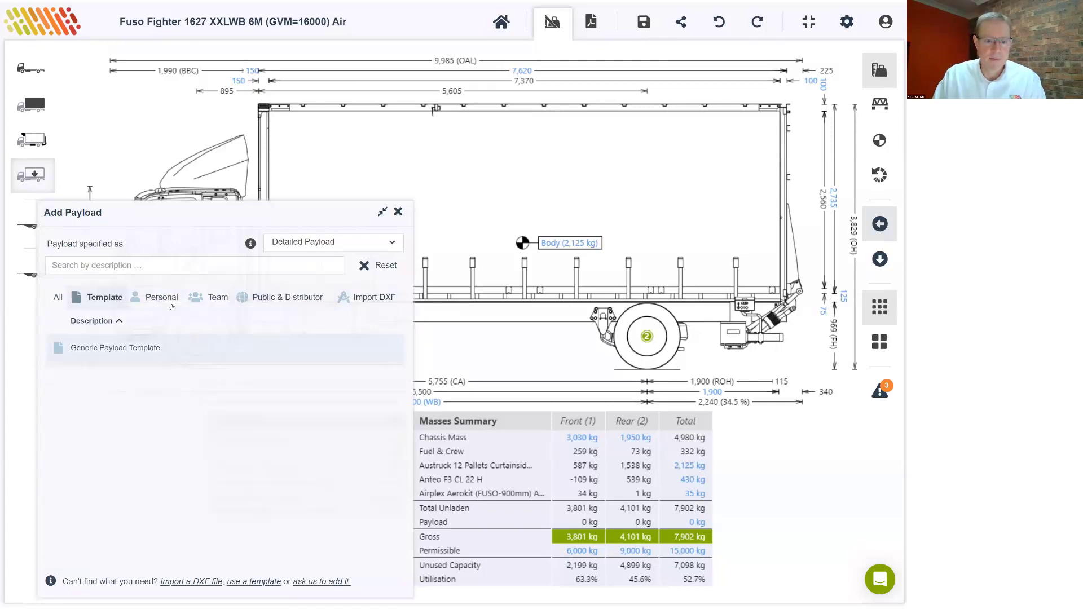
pyautogui.click(284, 298)
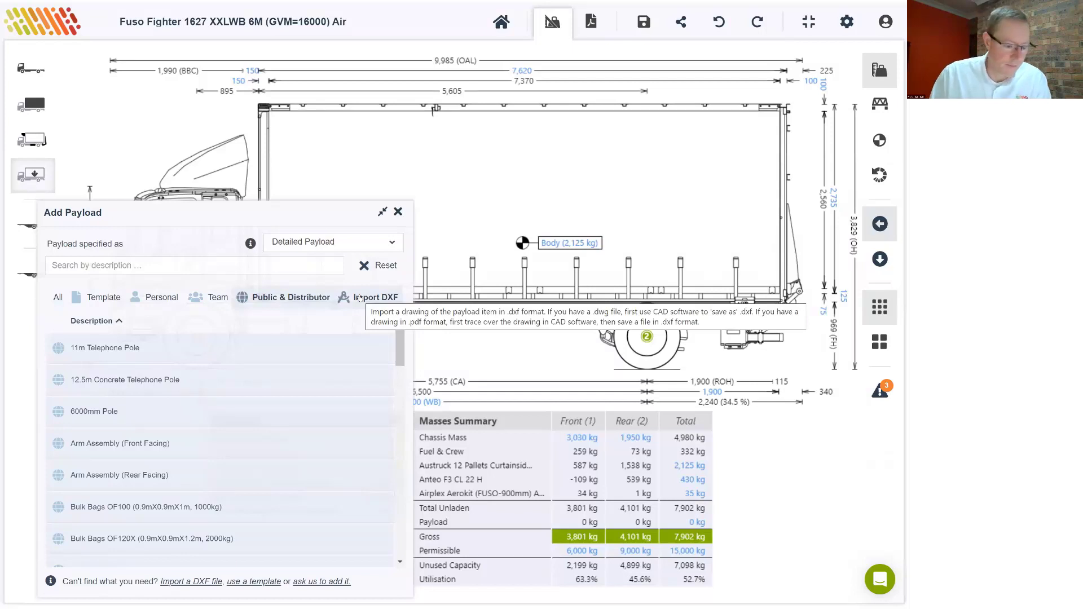
# Place a Generic Payload Template item at the front of the curtainsider's load space
pyautogui.click(101, 297)
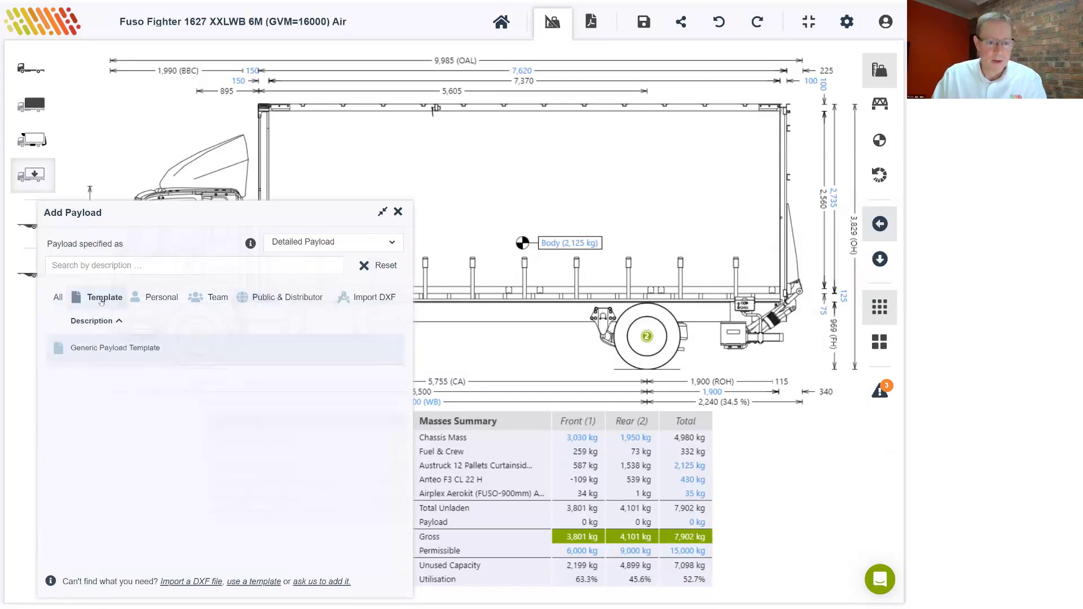
pyautogui.click(102, 348)
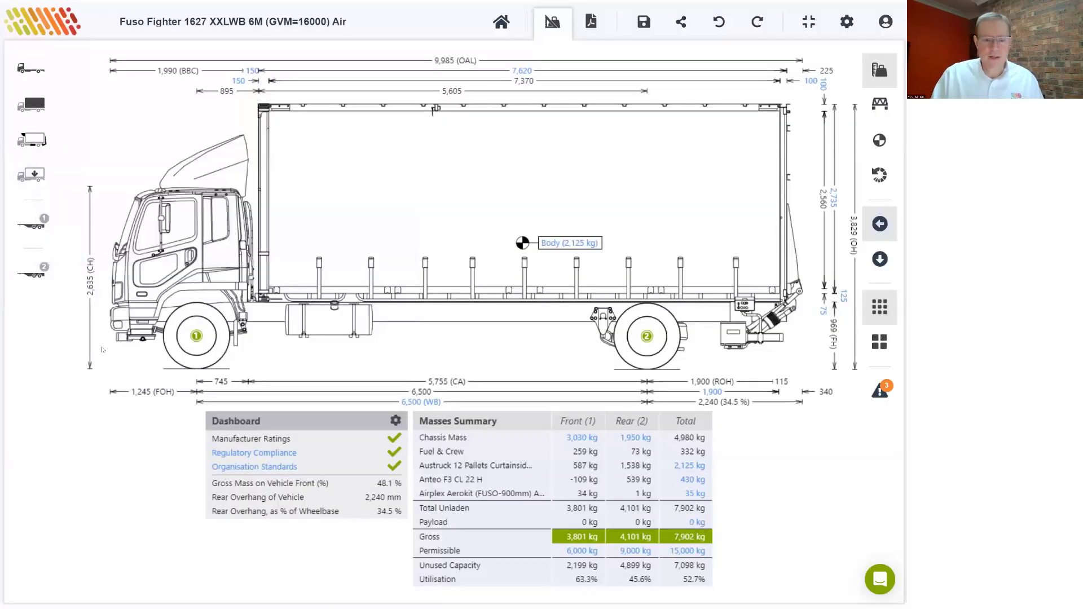
pyautogui.click(302, 218)
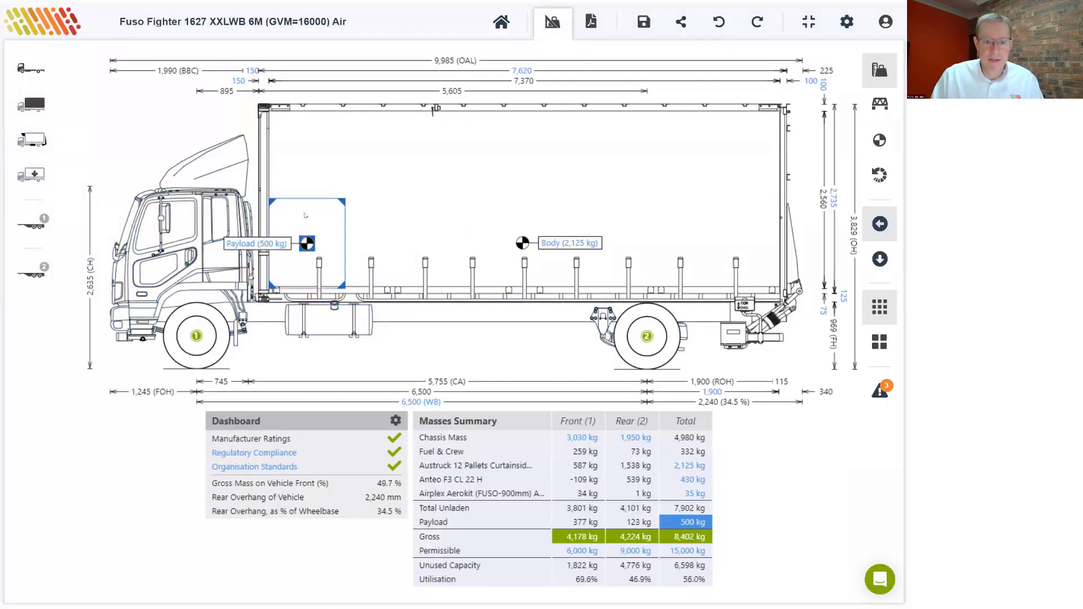
# Set the payload item's height to 1,500 mm and its mass to 600 kg
pyautogui.doubleClick(305, 215)
pyautogui.moveTo(224, 202); pyautogui.dragTo(238, 327)
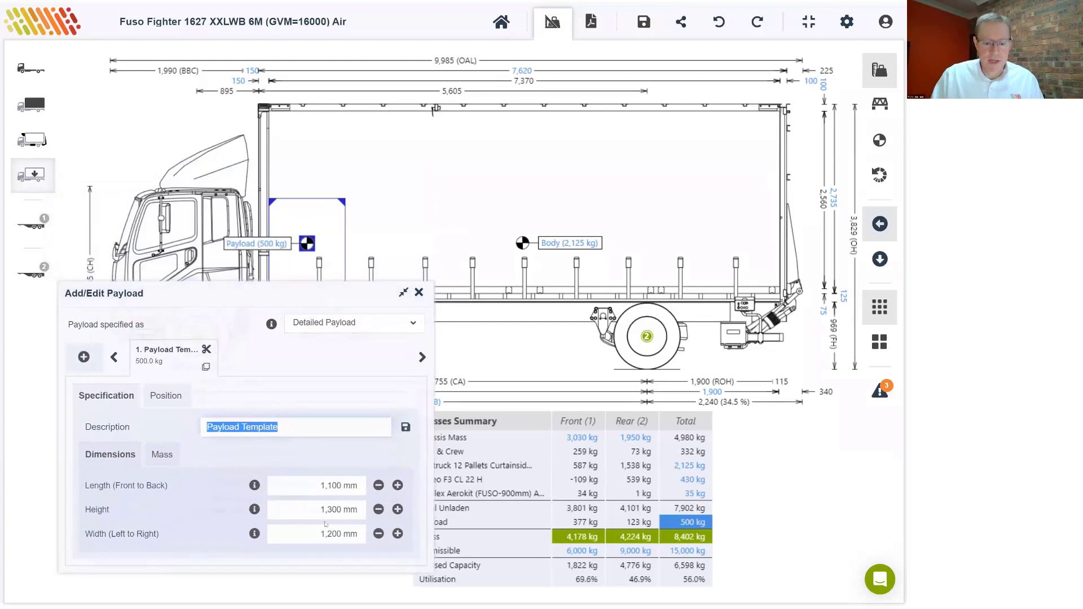
pyautogui.click(398, 509)
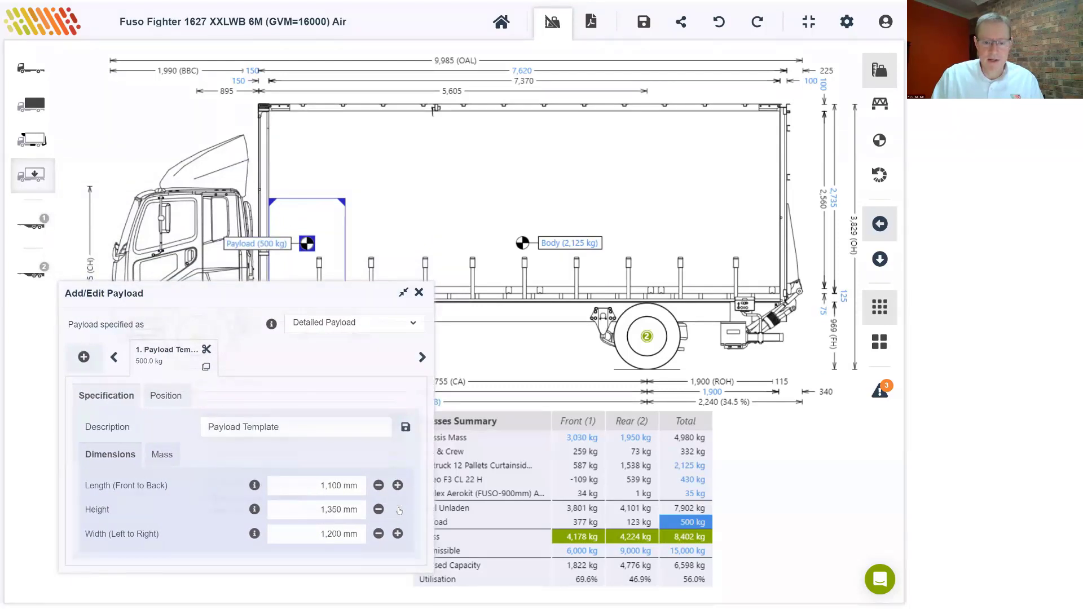
pyautogui.click(398, 510)
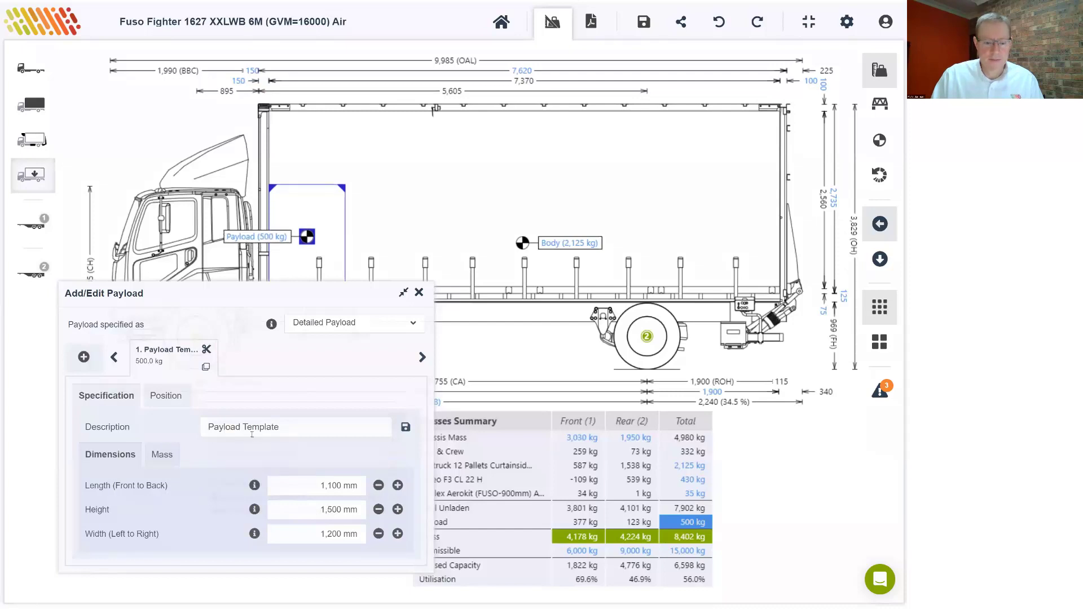
pyautogui.click(162, 454)
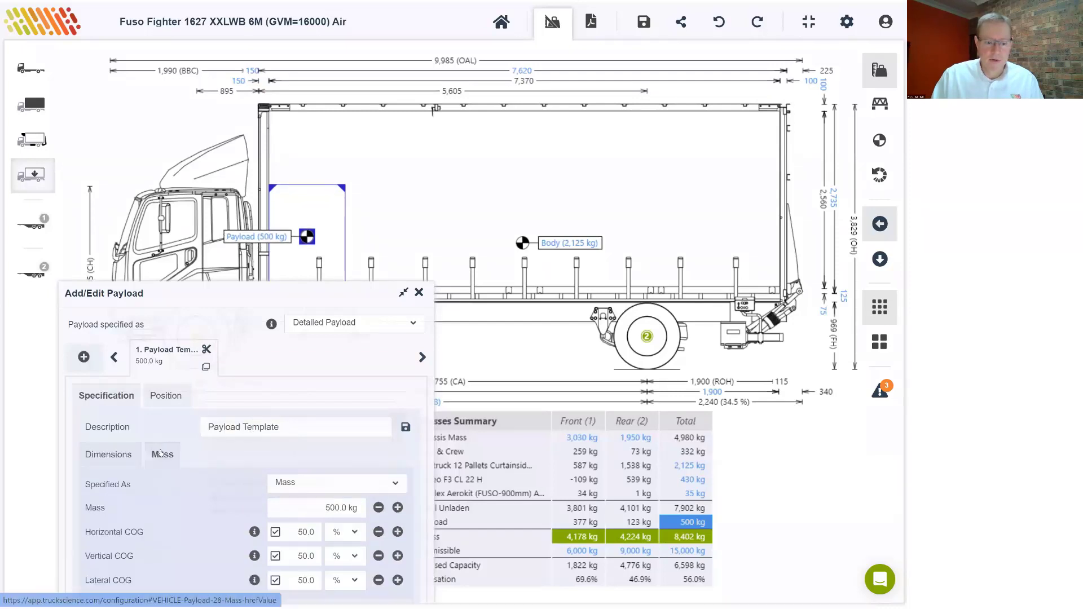
pyautogui.click(397, 507)
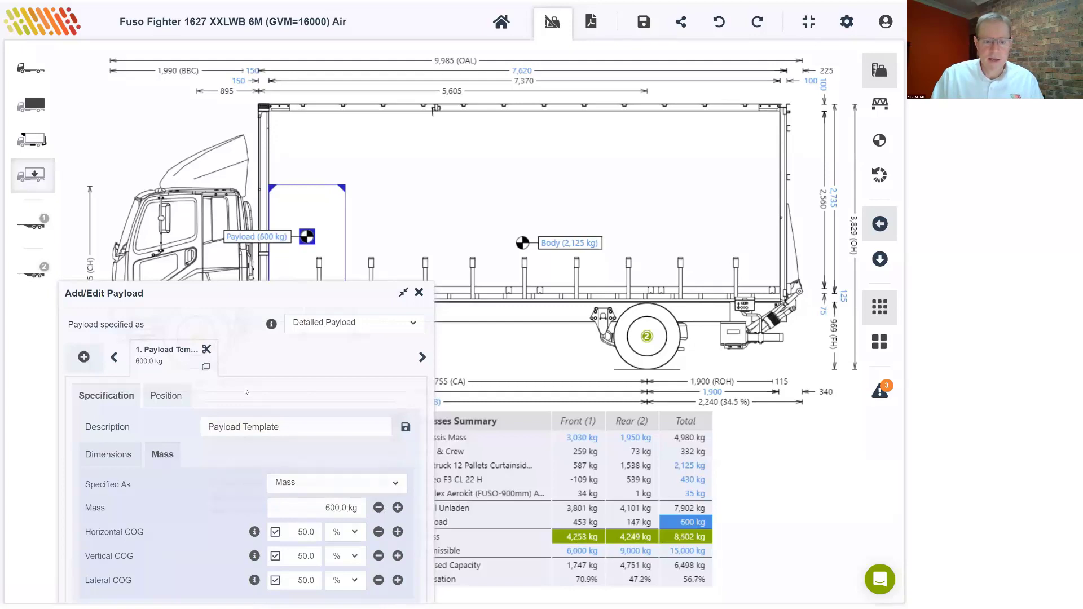
# Duplicate the 600 kg payload item until four stand in a row along the body
pyautogui.click(206, 367)
pyautogui.click(302, 368)
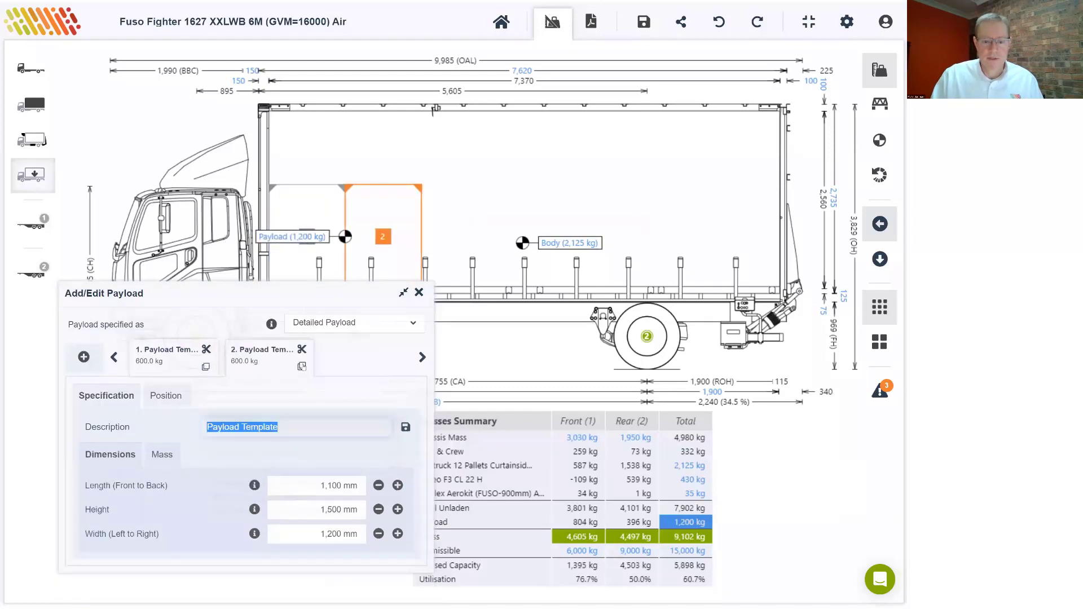
pyautogui.click(369, 367)
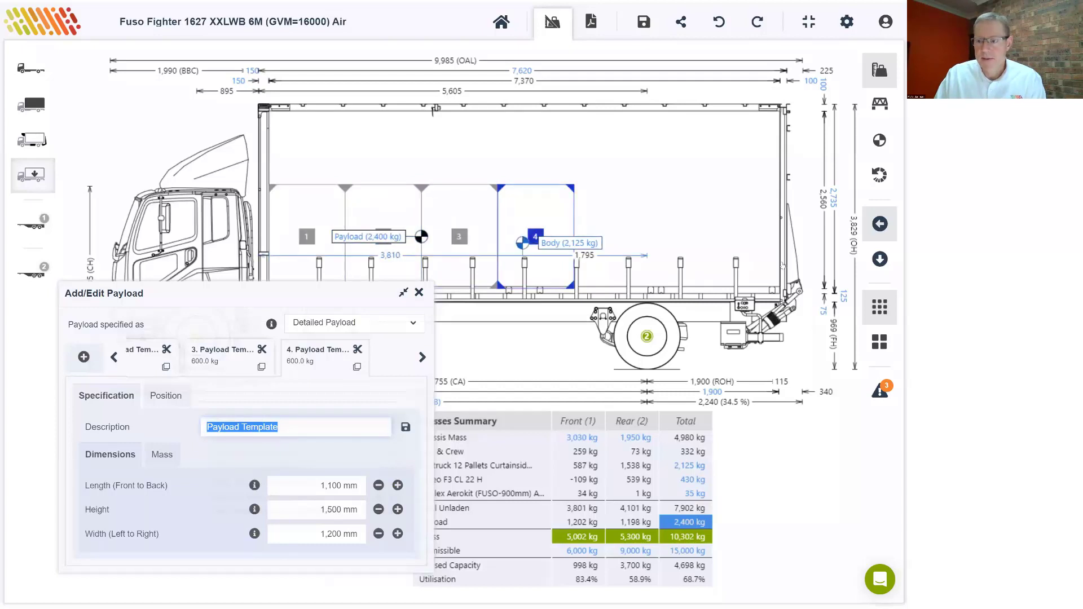
# In the top view, move payload items 3 and 4 alongside items 1 and 2 at the front of the body
pyautogui.click(878, 259)
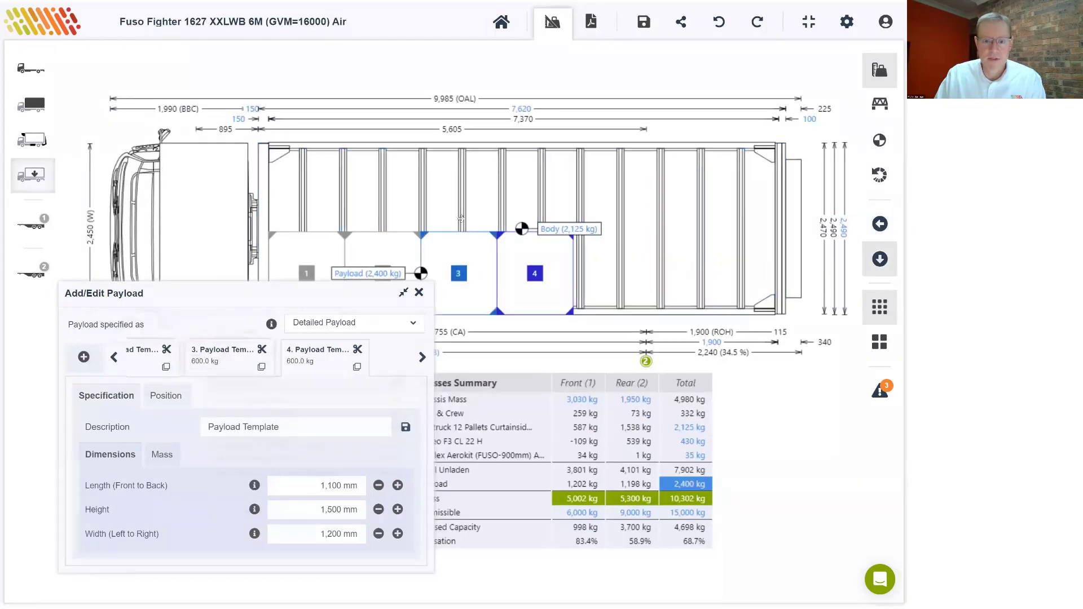
pyautogui.moveTo(460, 219)
pyautogui.mouseDown()
pyautogui.moveTo(459, 189)
pyautogui.moveTo(361, 151)
pyautogui.moveTo(300, 170)
pyautogui.moveTo(319, 173)
pyautogui.mouseUp()
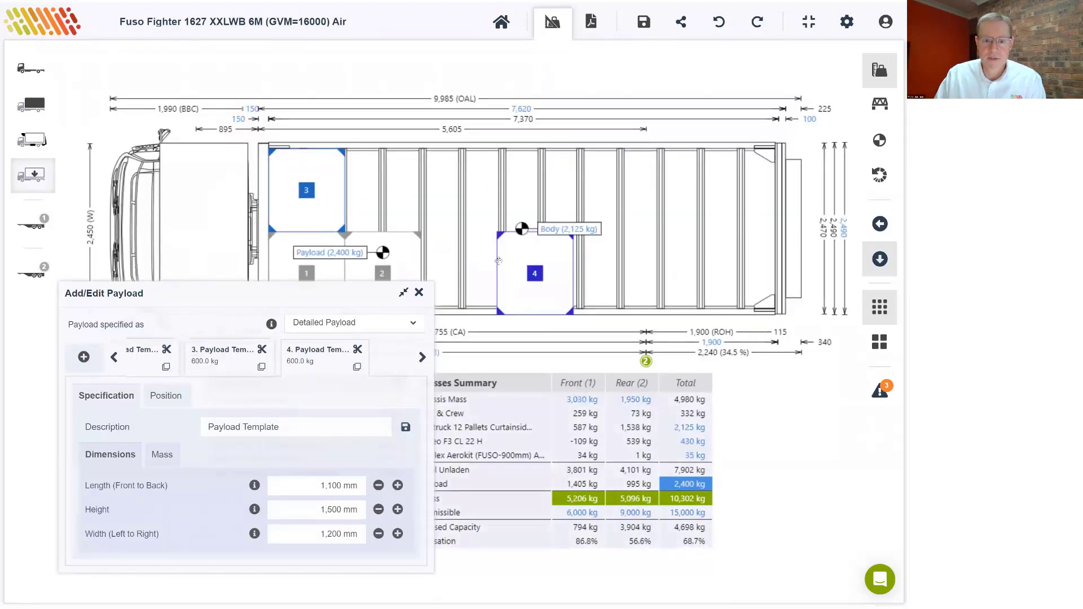
pyautogui.moveTo(499, 261)
pyautogui.mouseDown()
pyautogui.moveTo(441, 219)
pyautogui.moveTo(367, 197)
pyautogui.mouseUp()
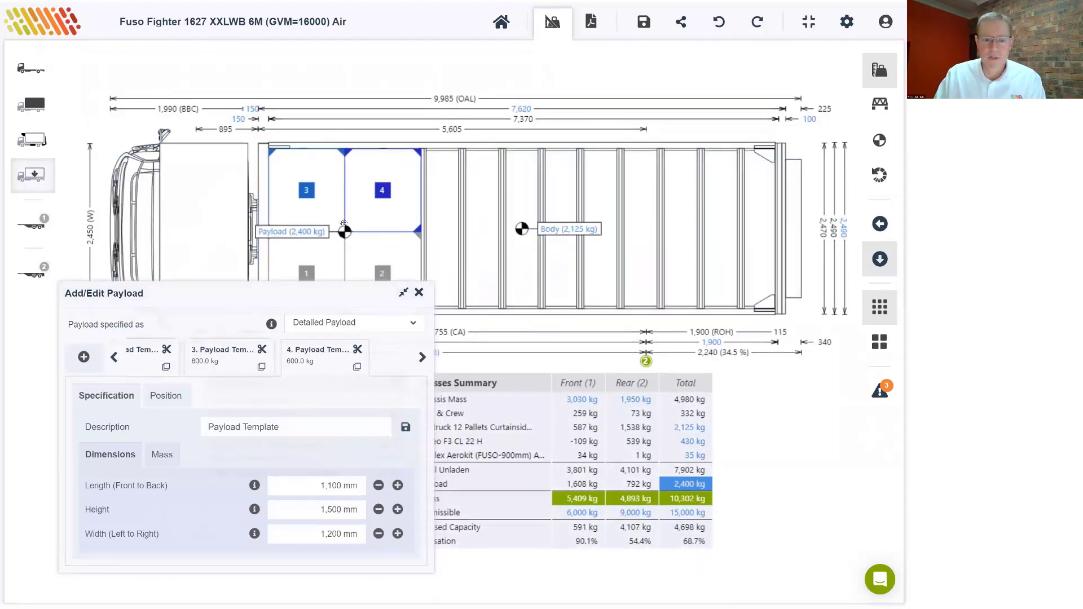
# Delete all four payload items from the body
pyautogui.click(358, 350)
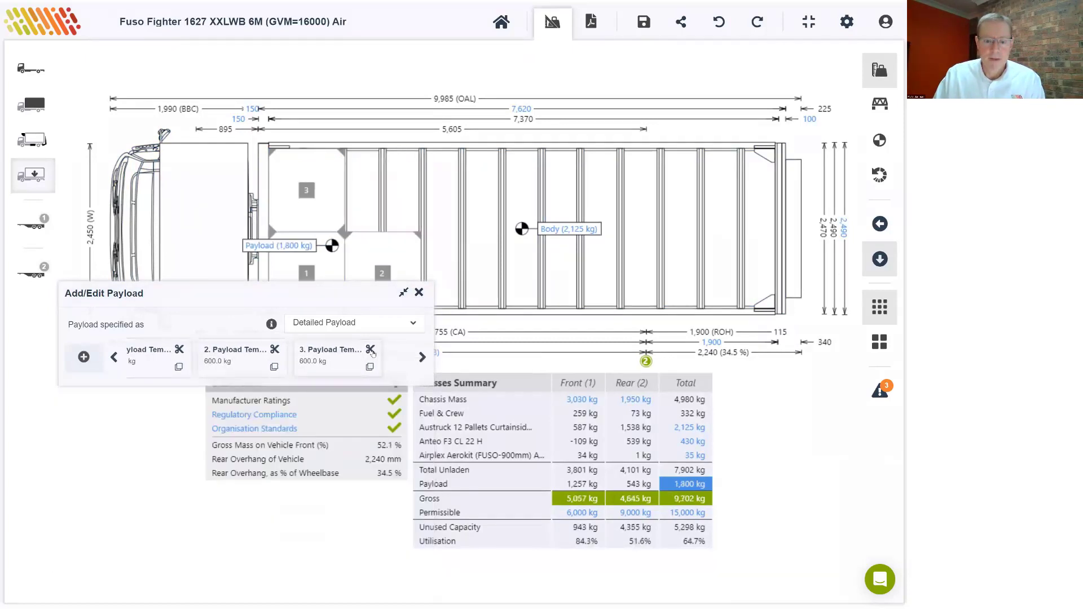
pyautogui.click(370, 350)
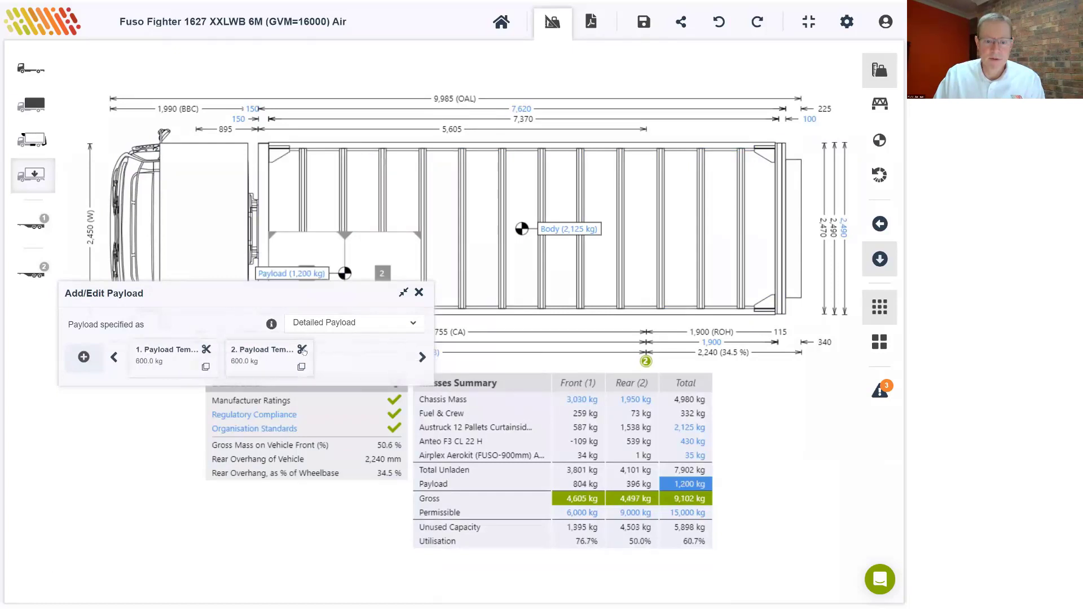
pyautogui.click(205, 349)
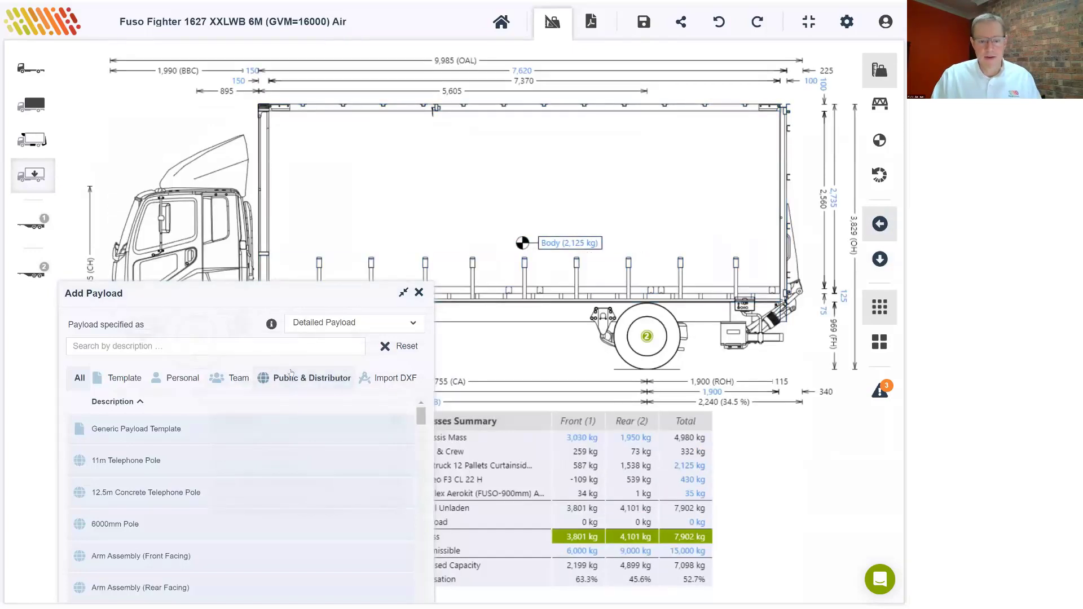
# Search the public and distributor payloads for "12 pall 1165" and add "Sample Pallets - 12 (1165mm x 1165mm each)" to the body
pyautogui.click(285, 380)
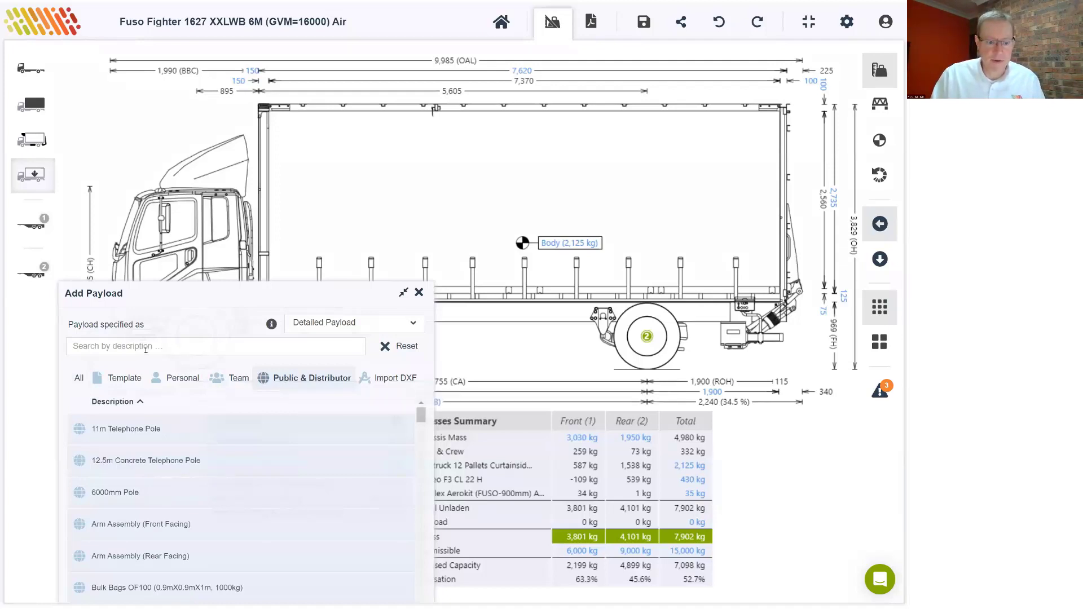
pyautogui.write('12 ')
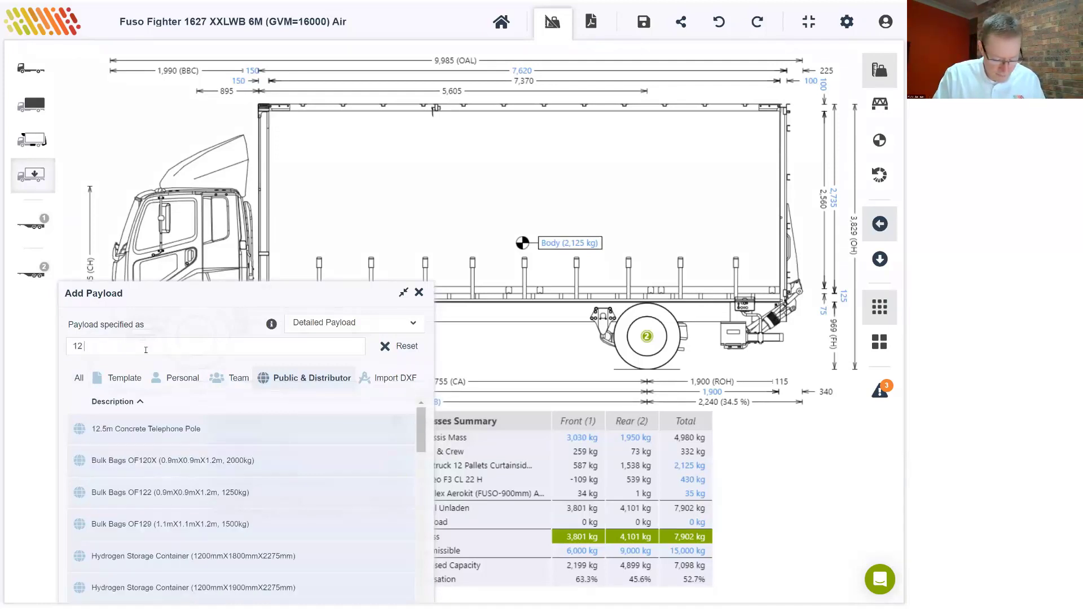
pyautogui.write('pall 1165')
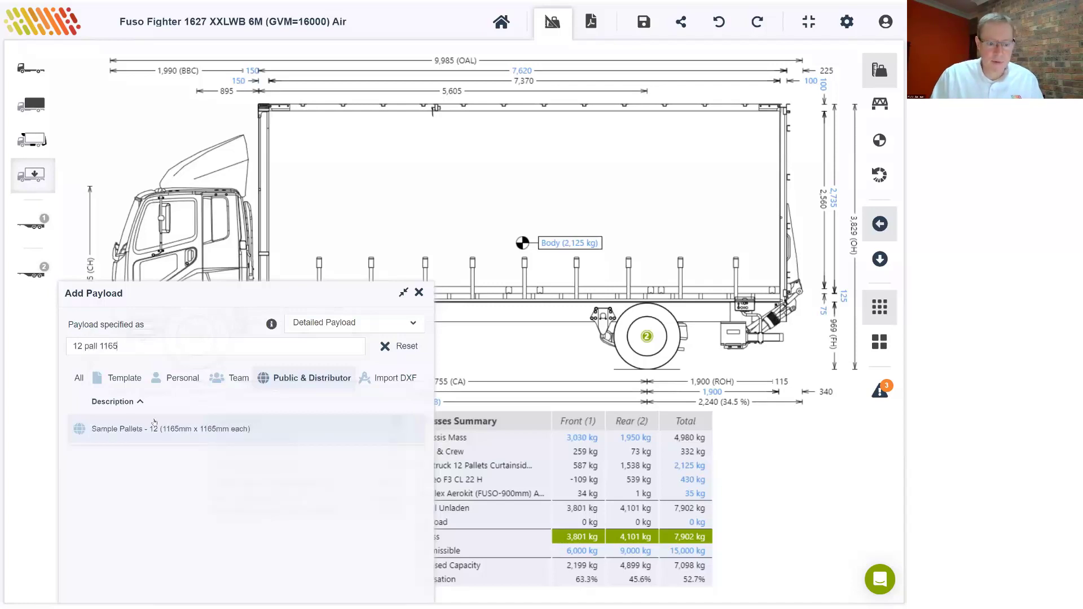
pyautogui.click(195, 429)
pyautogui.moveTo(195, 429); pyautogui.dragTo(351, 220)
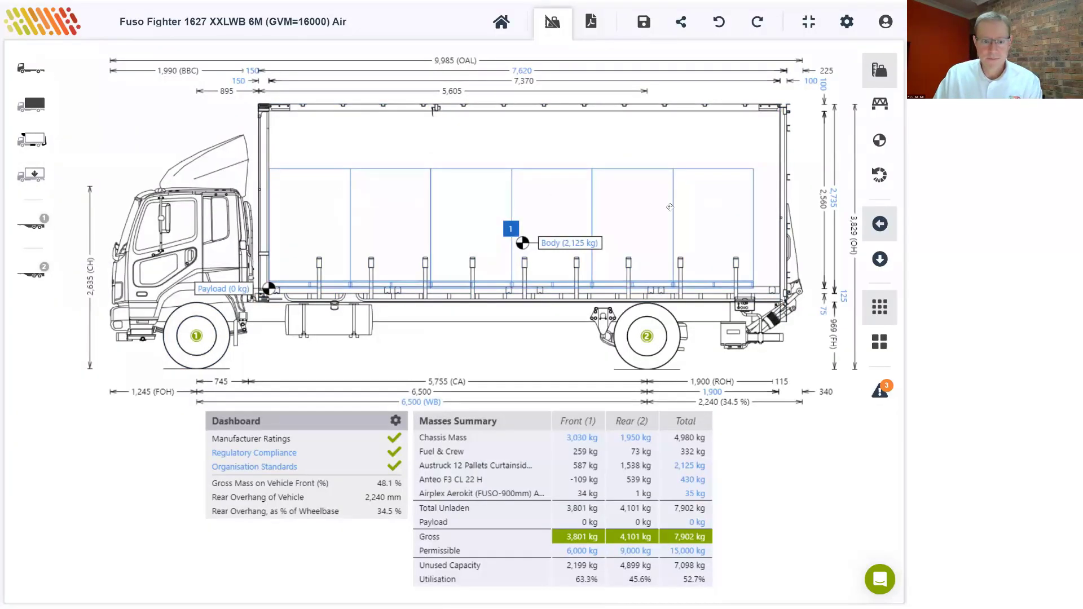
pyautogui.click(357, 221)
# Set the mass of the sample pallets payload to 7,000 kg
pyautogui.doubleClick(218, 282)
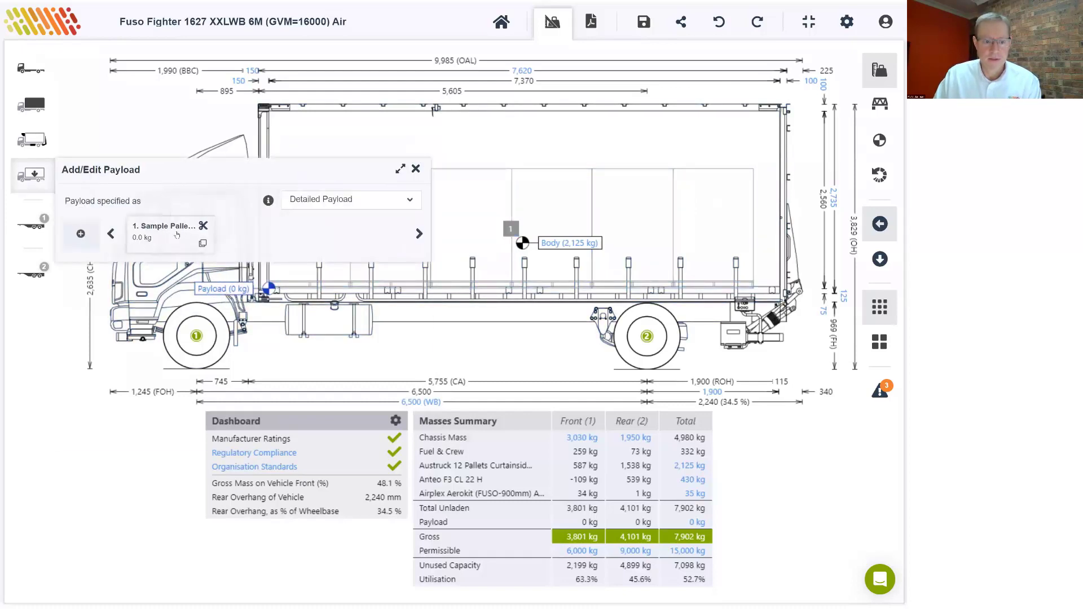
pyautogui.click(194, 240)
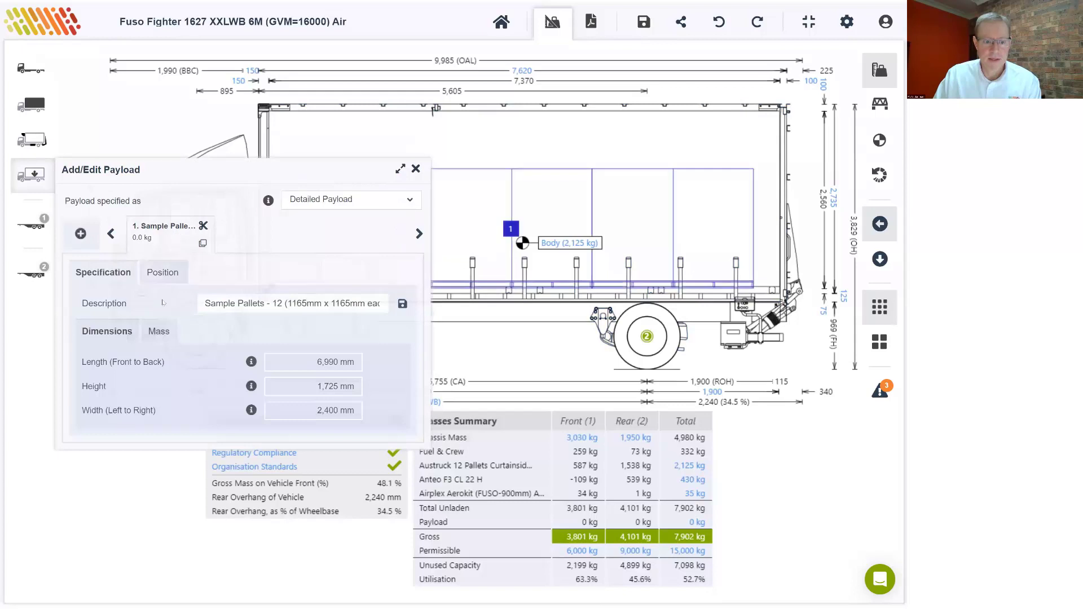
pyautogui.click(159, 332)
pyautogui.click(322, 385)
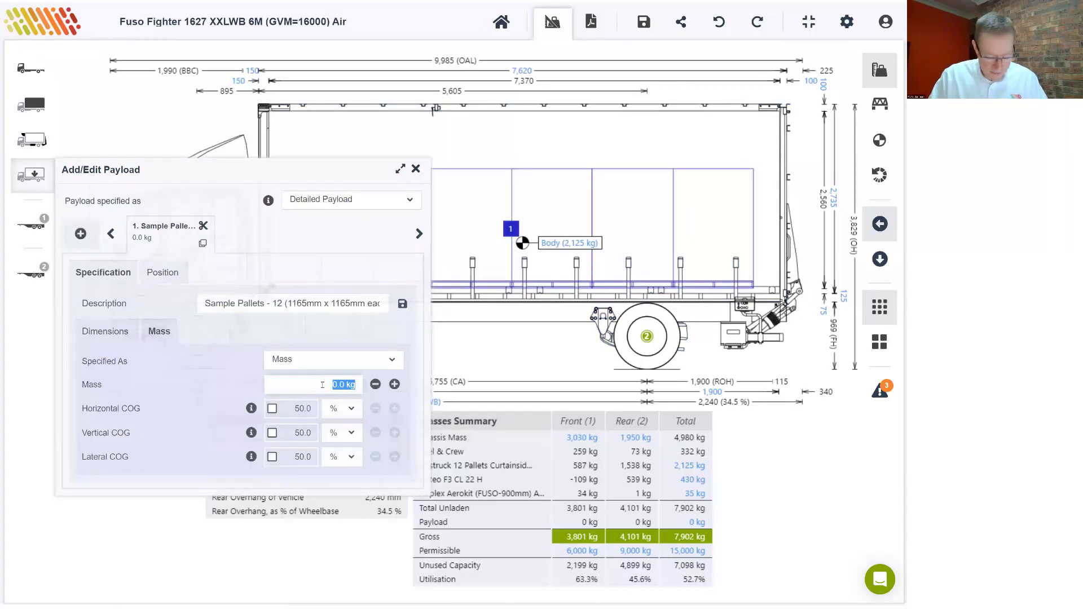
pyautogui.write('7000')
pyautogui.press('Return')
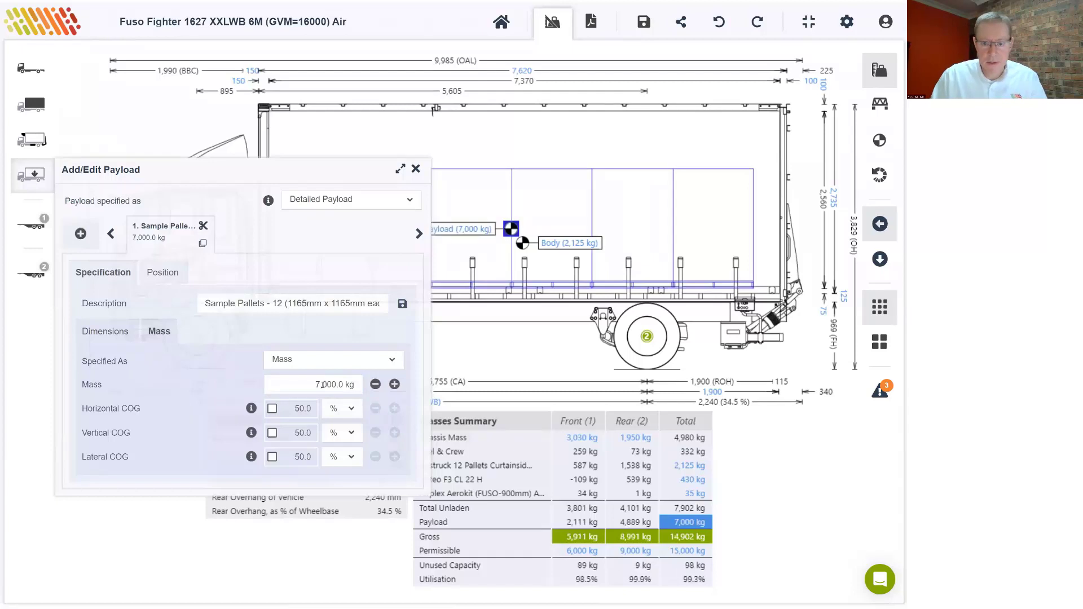
pyautogui.click(416, 168)
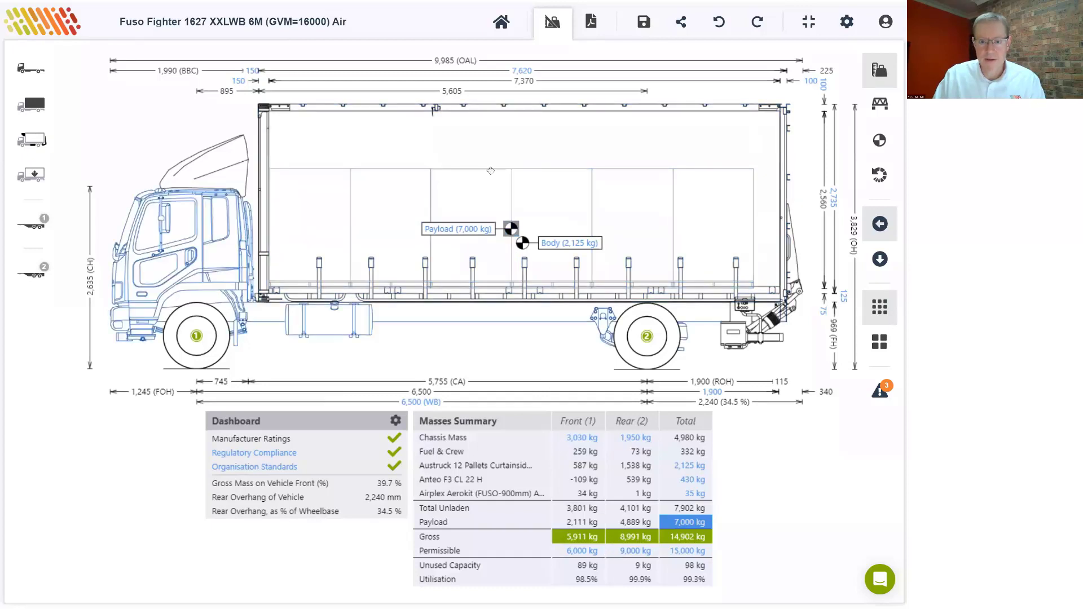
# Try shifting the pallet payload rearward inside the body in the side view, and undo the move
pyautogui.moveTo(477, 177); pyautogui.dragTo(496, 176)
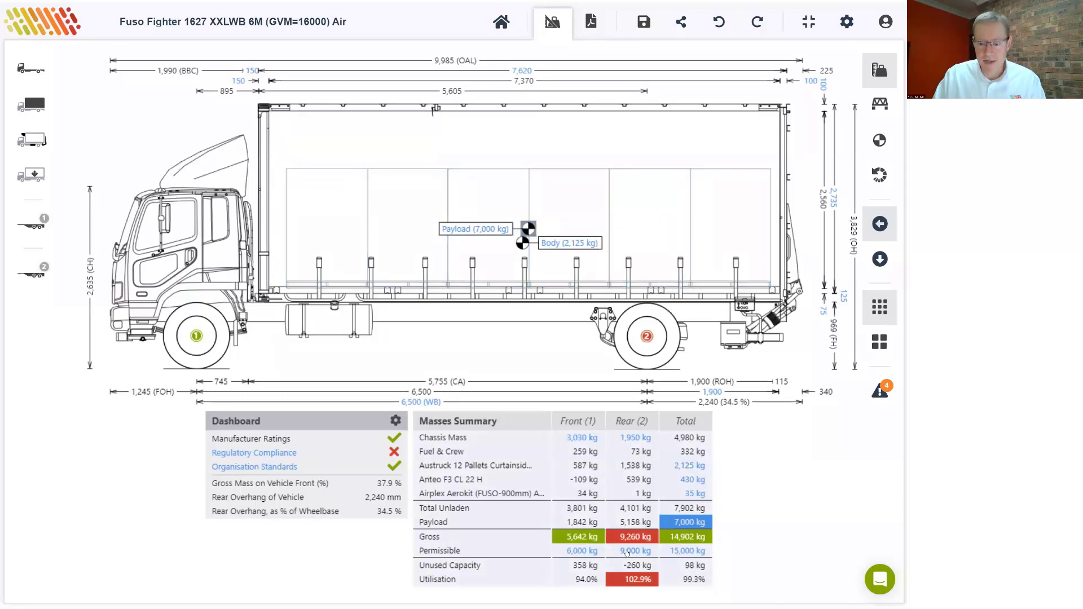
pyautogui.click(718, 22)
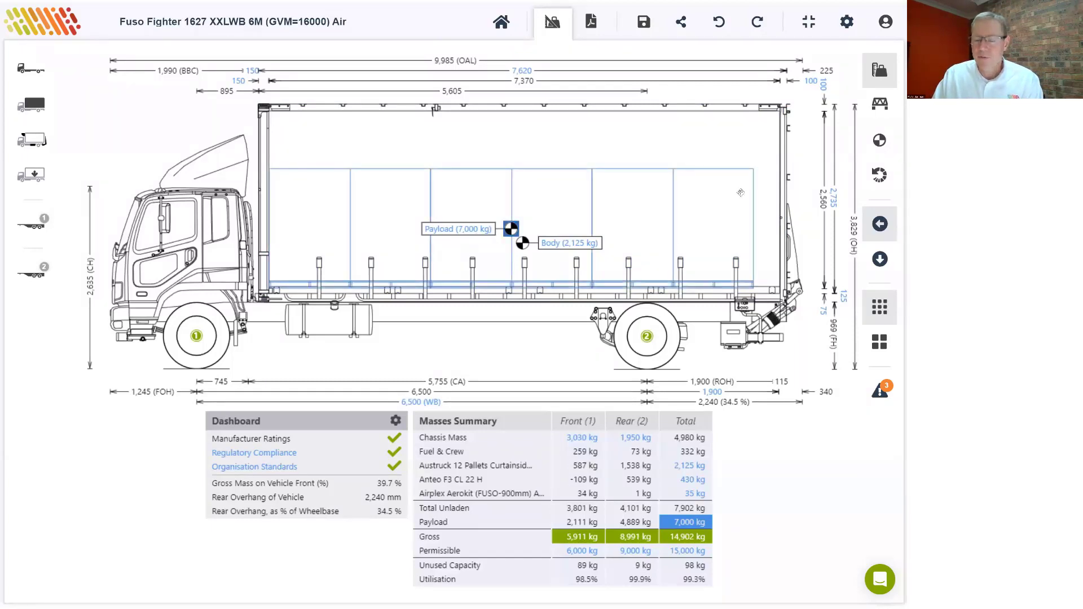
# Review the fuel and crew masses and return to the overall masses summary
pyautogui.click(878, 70)
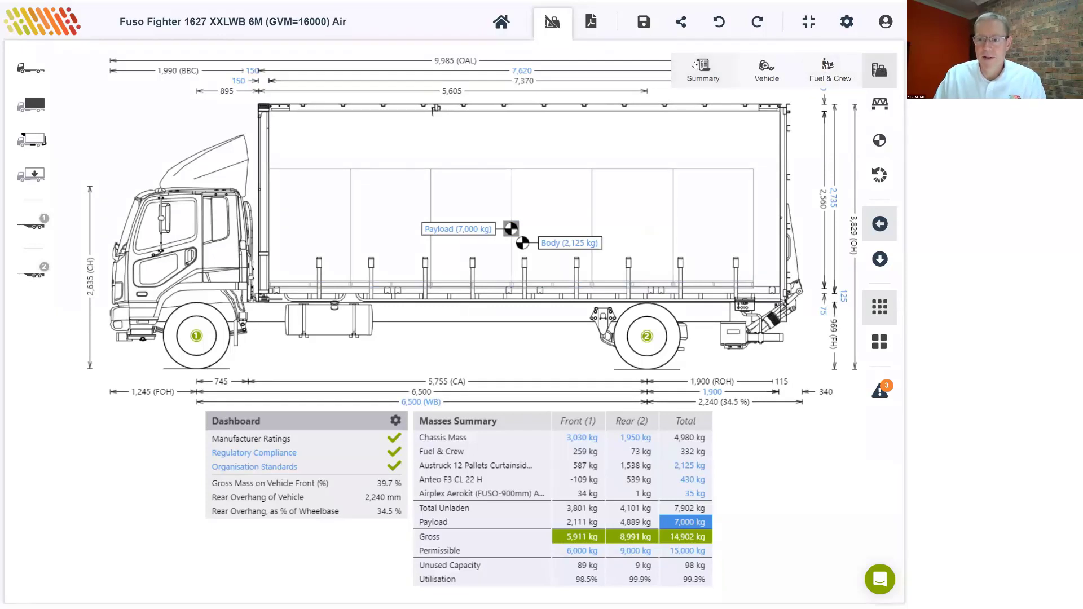
pyautogui.click(826, 70)
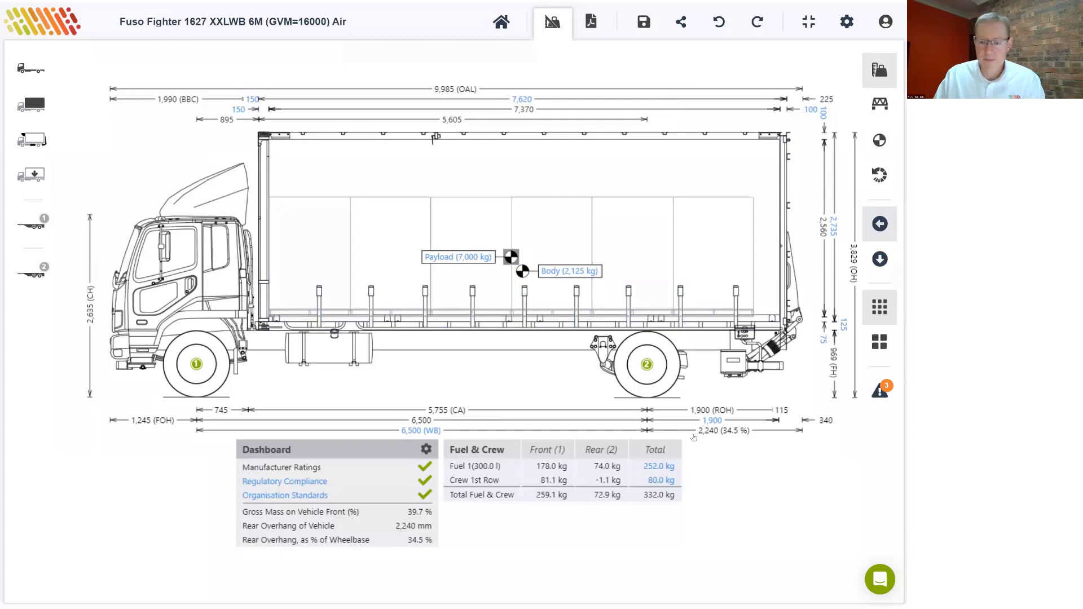
pyautogui.click(877, 70)
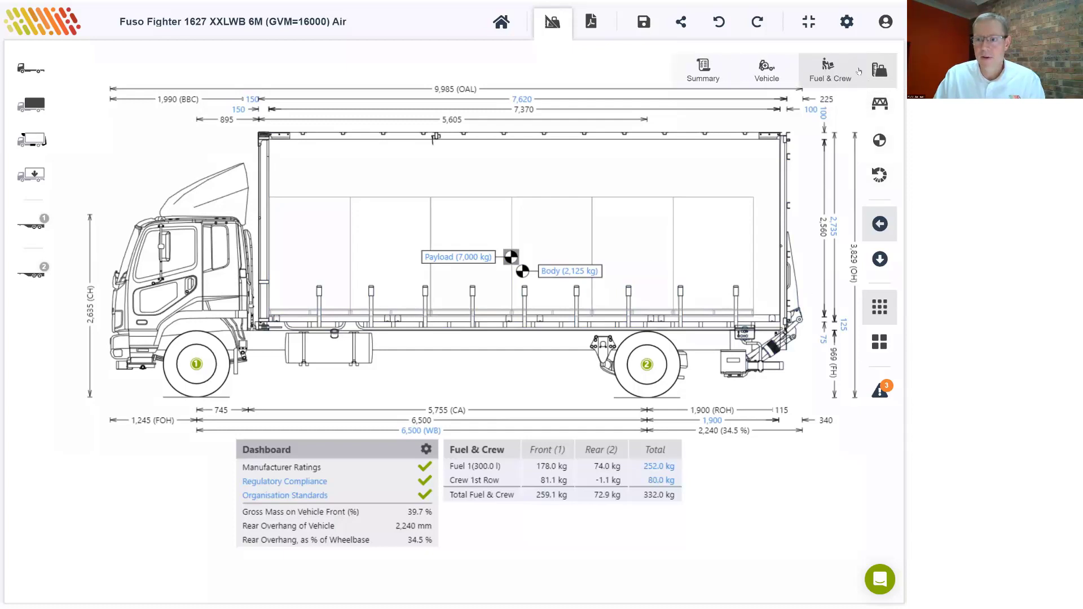
pyautogui.click(702, 67)
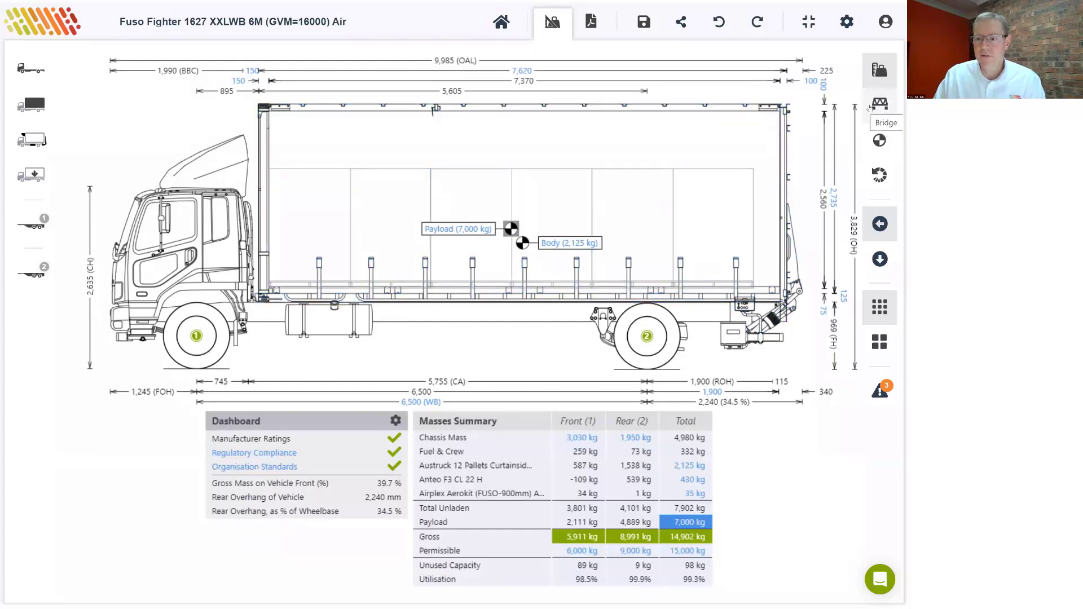
# Display the centre of gravity summary and show the centre of gravity dimensions of the body and the tail lift
pyautogui.click(878, 141)
pyautogui.click(710, 139)
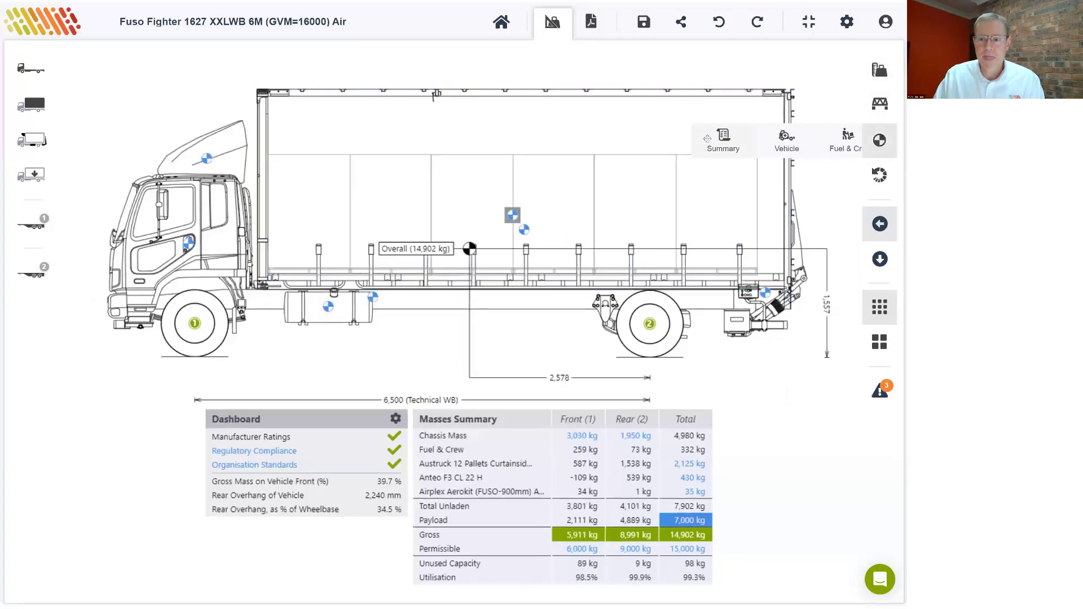
pyautogui.click(524, 230)
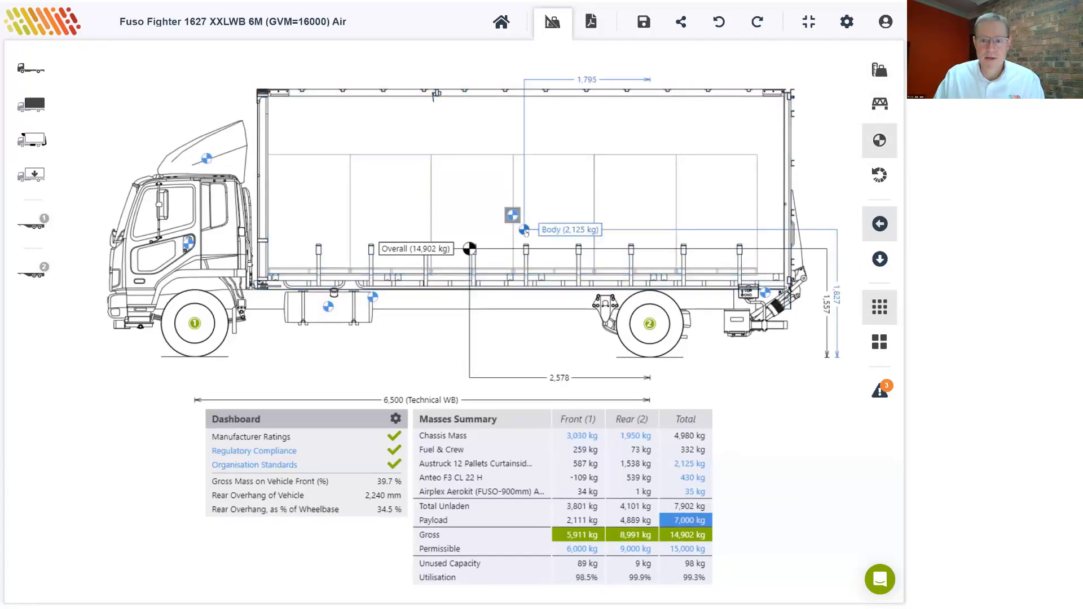
pyautogui.click(764, 292)
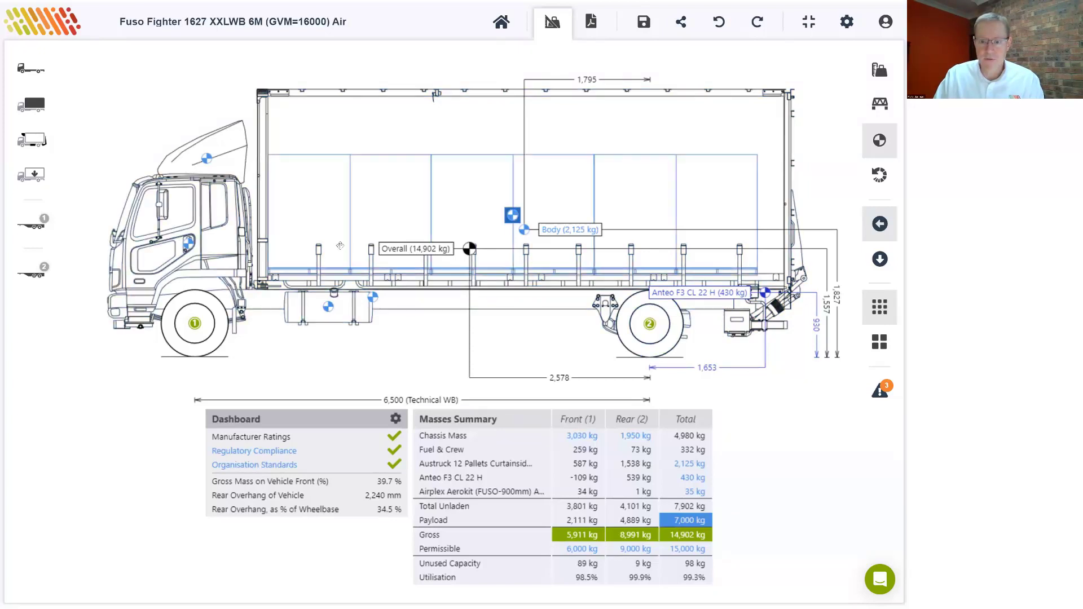
# Examine the truck's smallest turning circle and its side and top views, ending on the side view
pyautogui.click(878, 176)
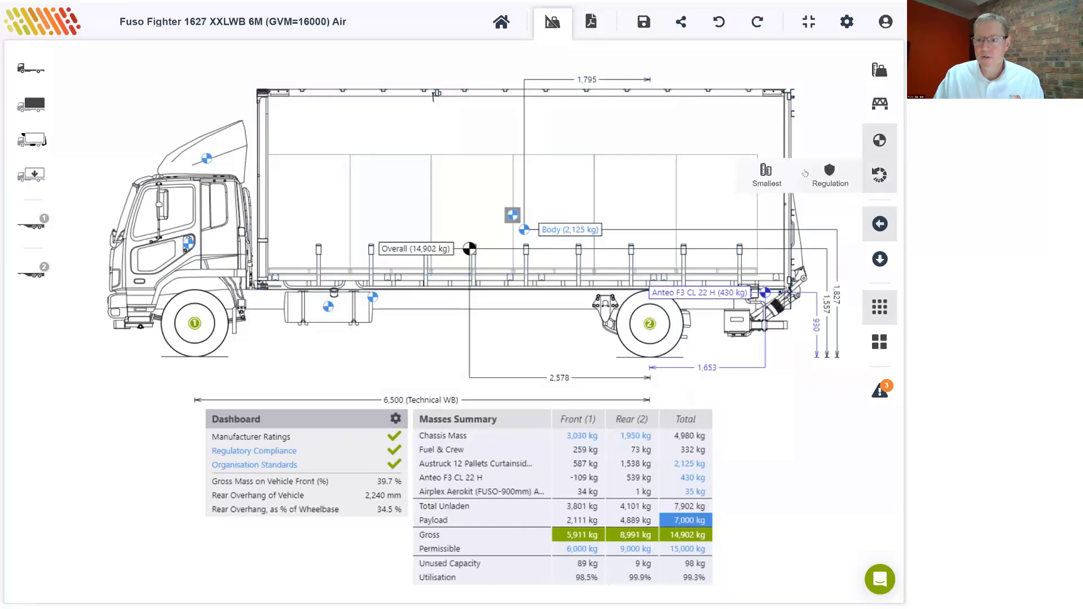
pyautogui.click(768, 173)
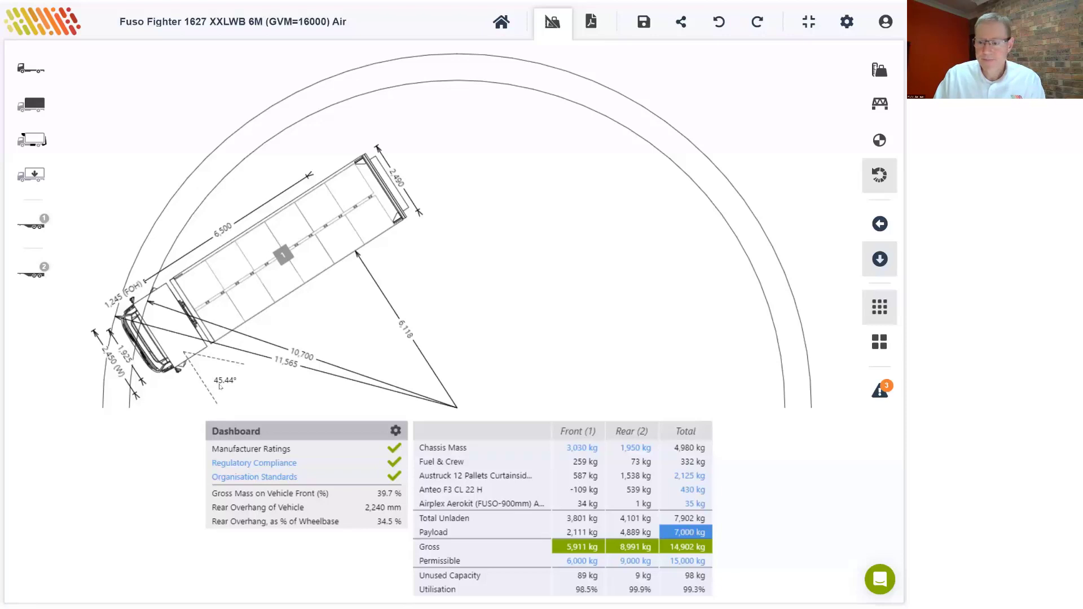
pyautogui.click(880, 225)
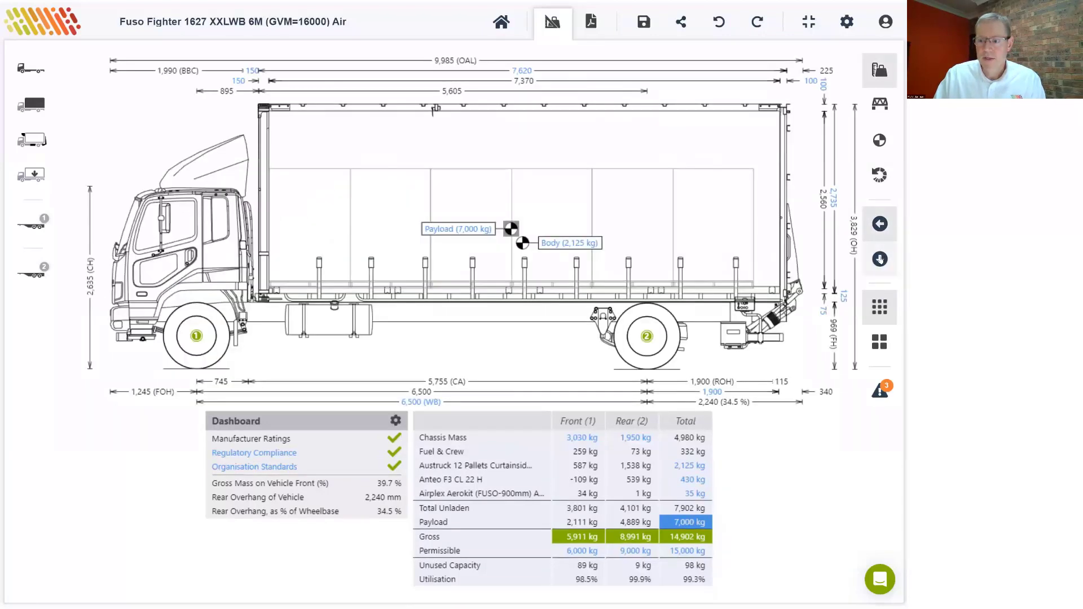
pyautogui.click(879, 259)
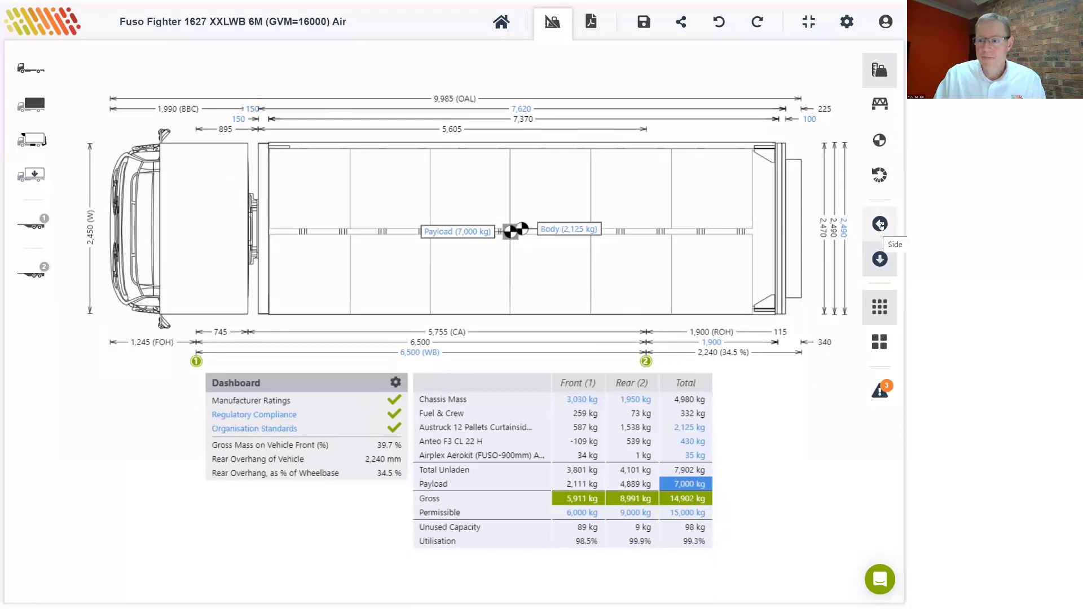
pyautogui.click(880, 225)
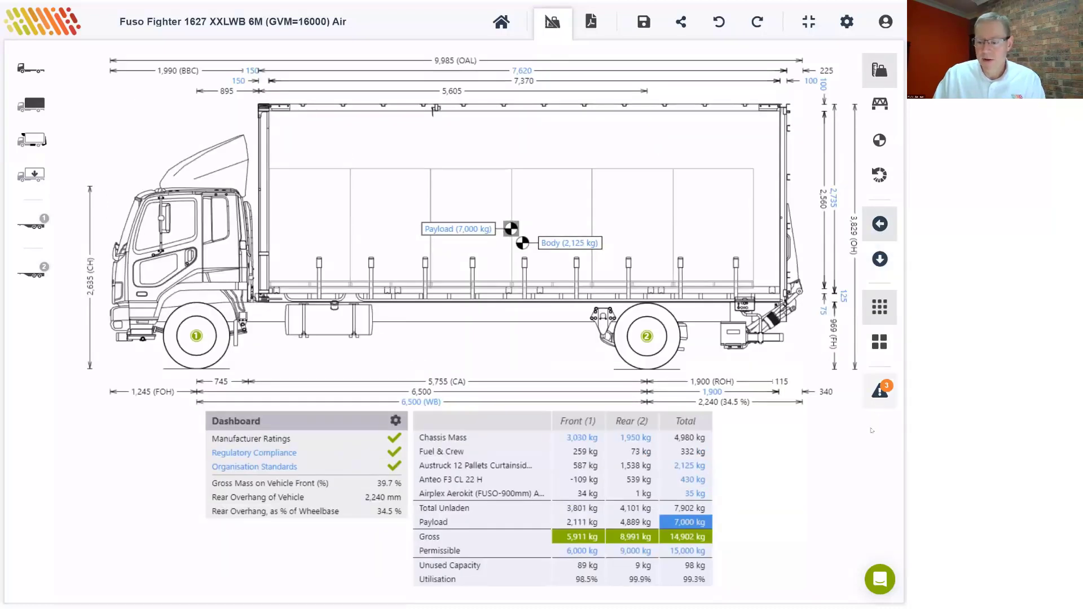
# Look through the support chat's help article collections and message form, and close the chat
pyautogui.click(879, 579)
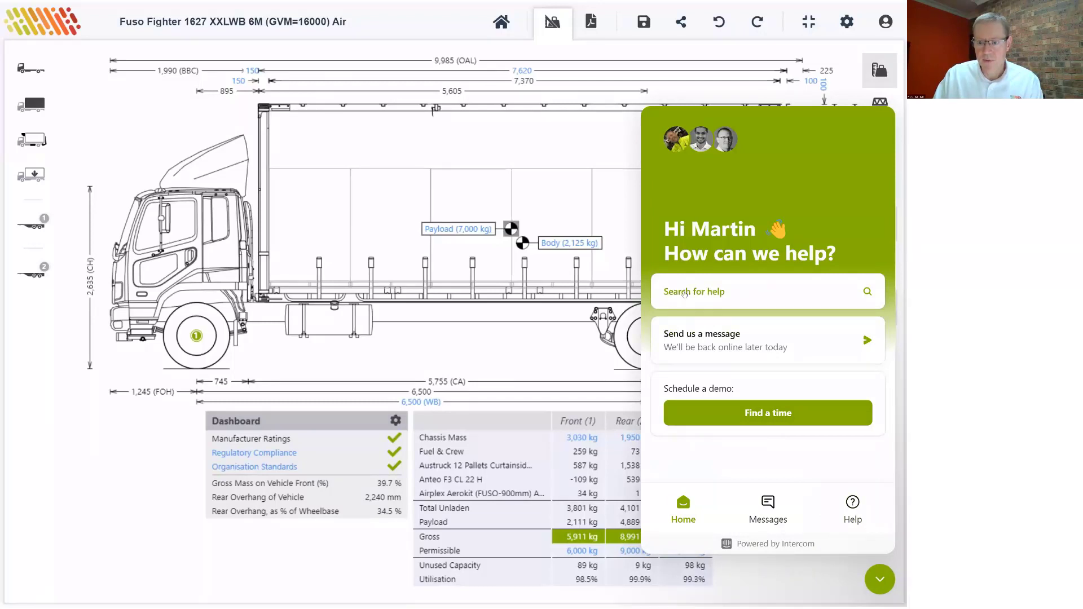
pyautogui.click(683, 292)
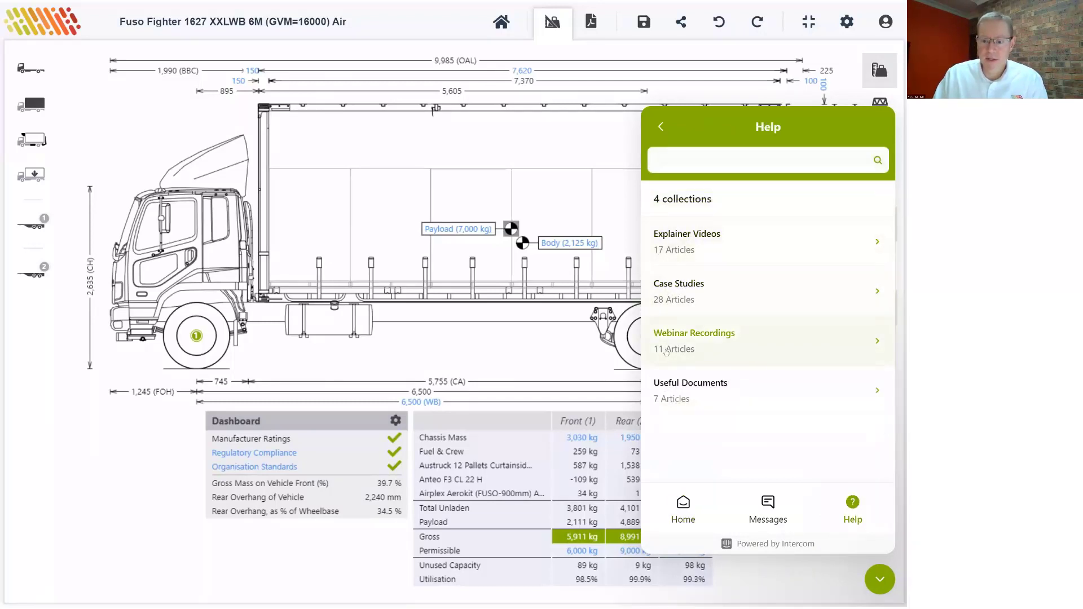
pyautogui.click(661, 126)
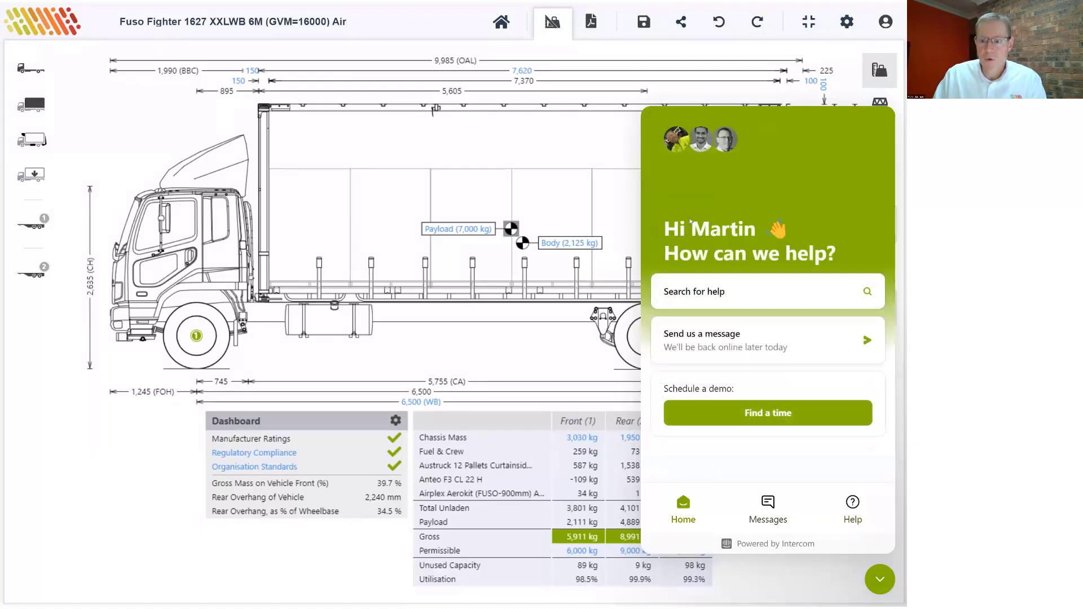
pyautogui.click(683, 345)
pyautogui.click(693, 537)
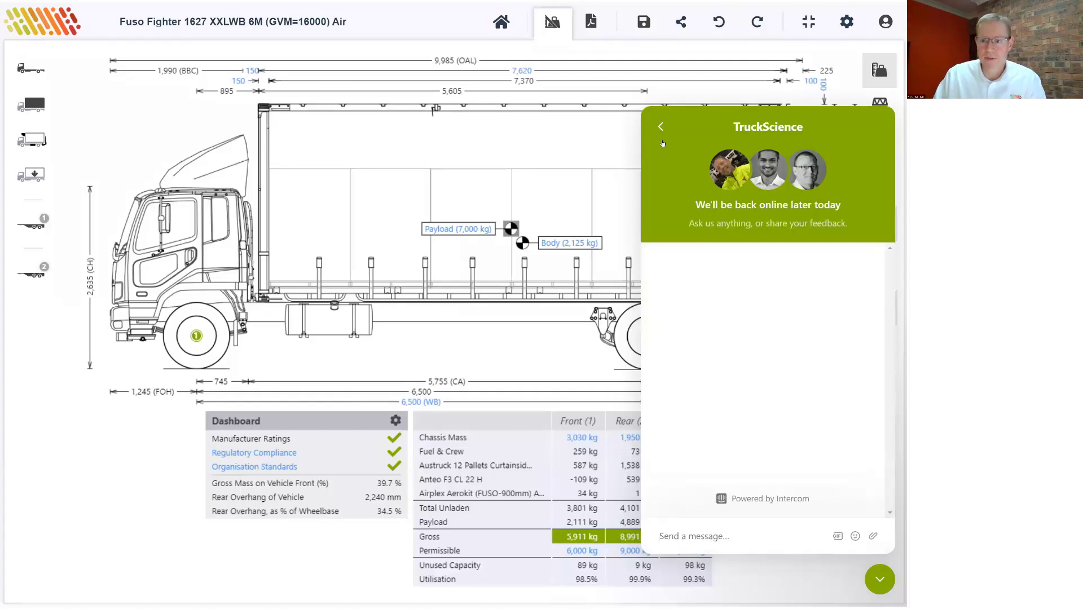
pyautogui.click(878, 580)
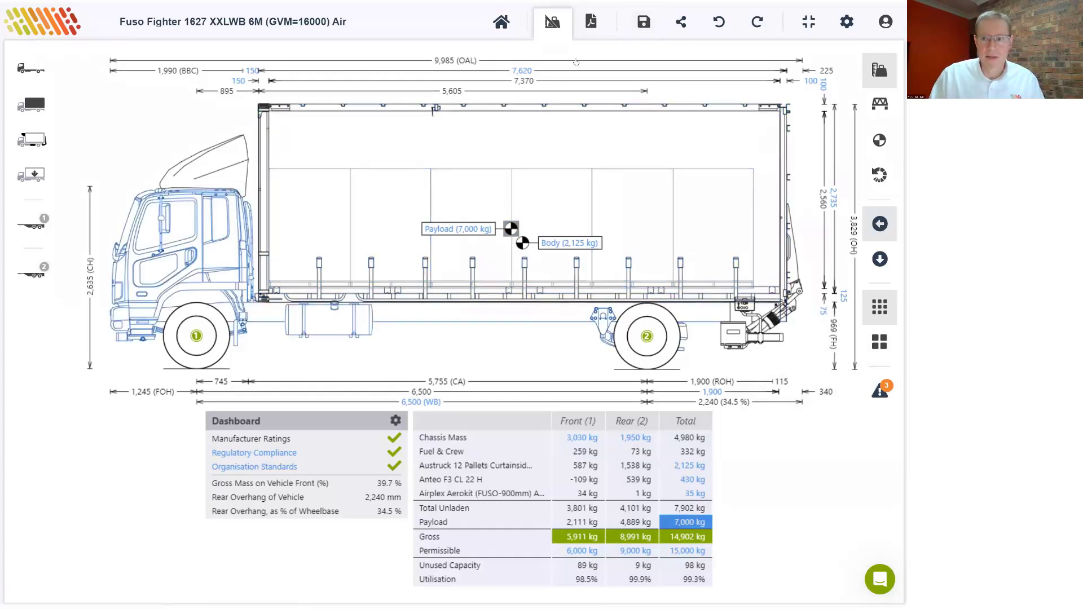
# Save the calculation under My Saved Calculations as "Fuso Fighter 1627 XXLWB 6M (GVM=16000) Air - 7.6m CS"
pyautogui.click(643, 22)
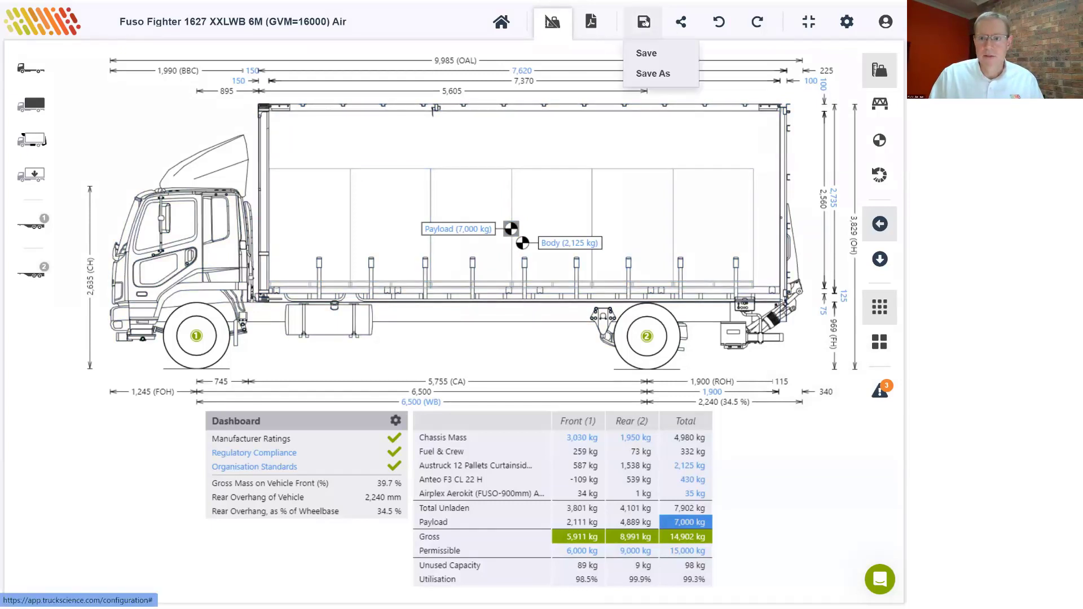
pyautogui.click(645, 53)
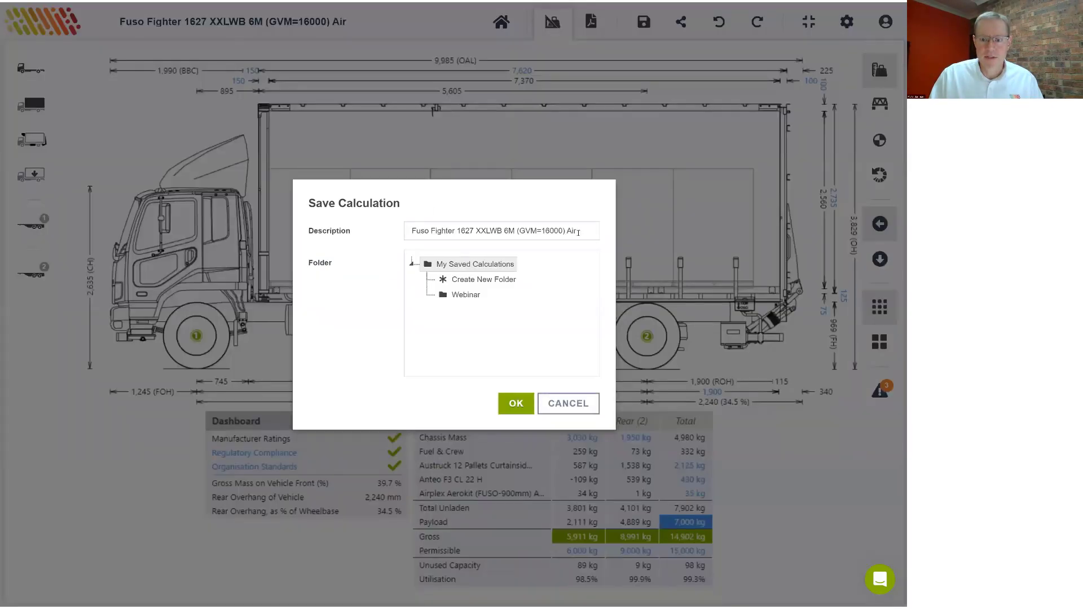
pyautogui.click(580, 233)
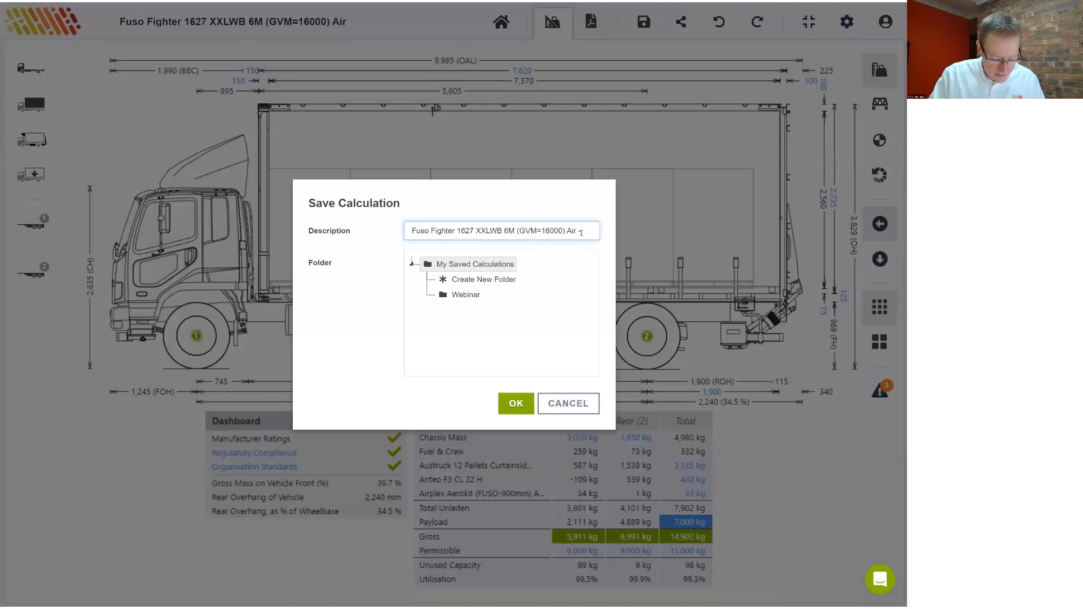
pyautogui.write('- 7.6')
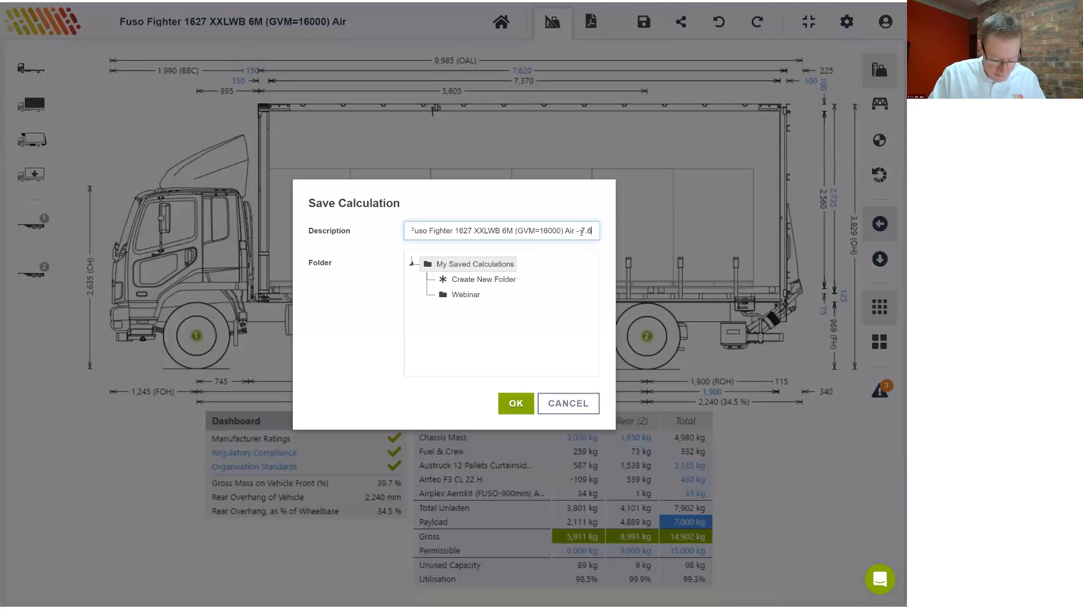
pyautogui.write('m CS')
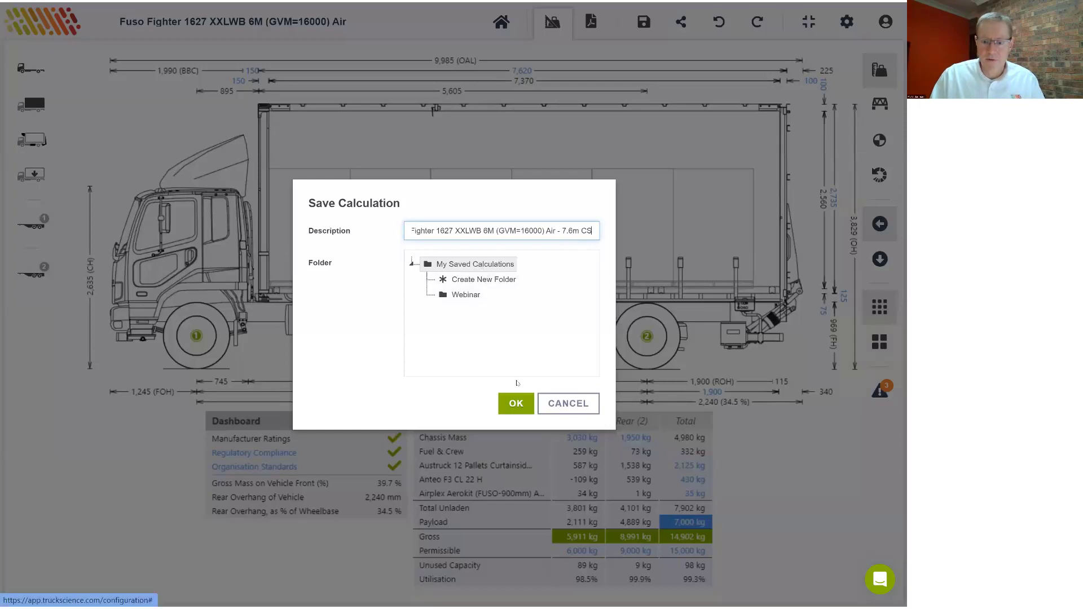
pyautogui.click(515, 403)
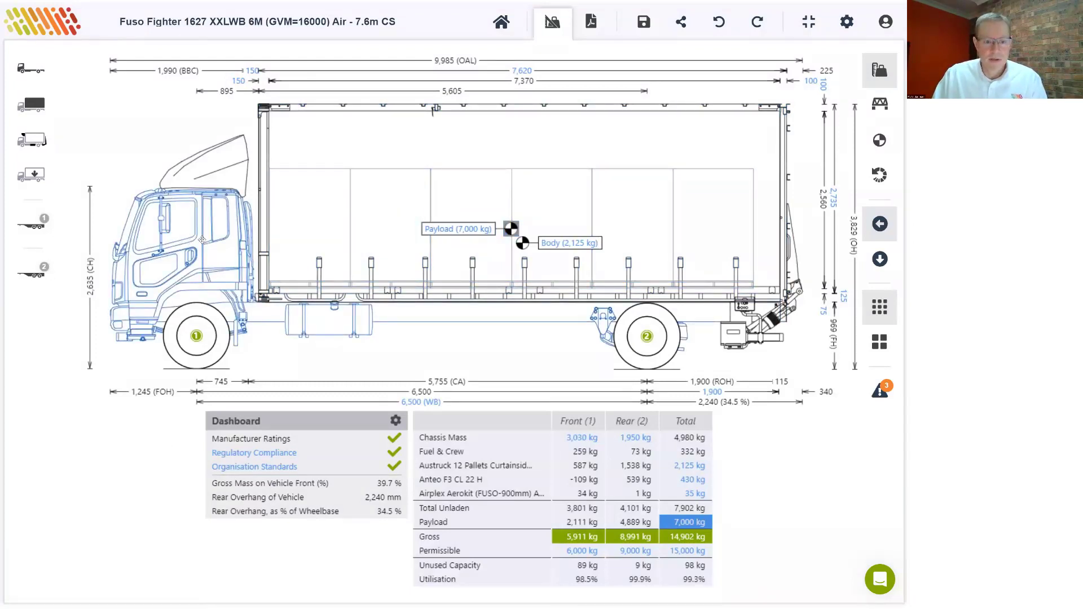
# Swap the vehicle for the Hino 500 GH 1828 9M (GVM=18000) Air with 6,450 mm wheelbase and update the calculation's description to match
pyautogui.click(203, 243)
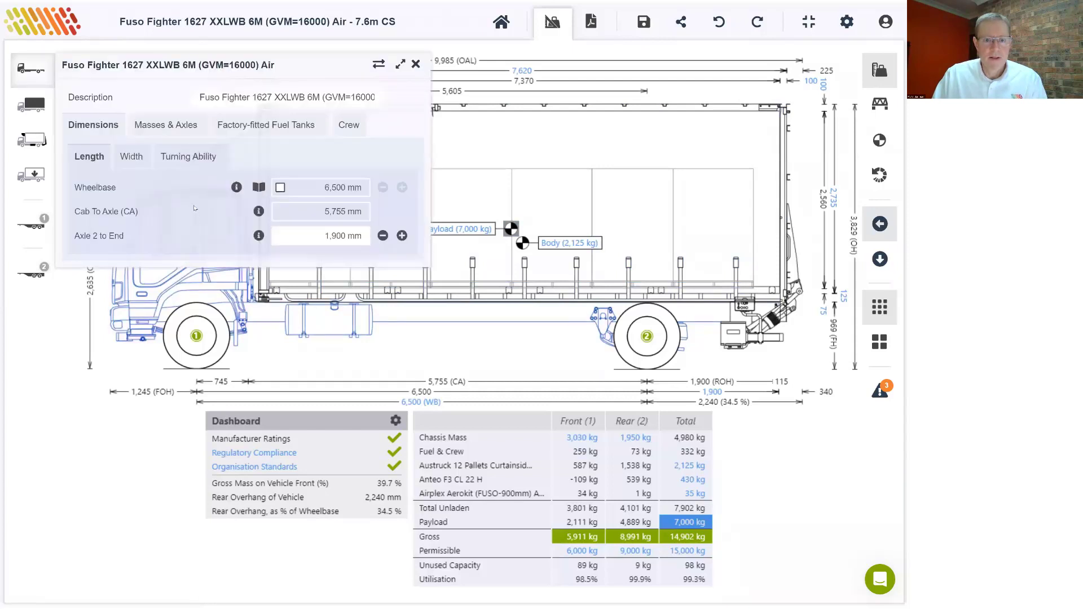
pyautogui.click(380, 65)
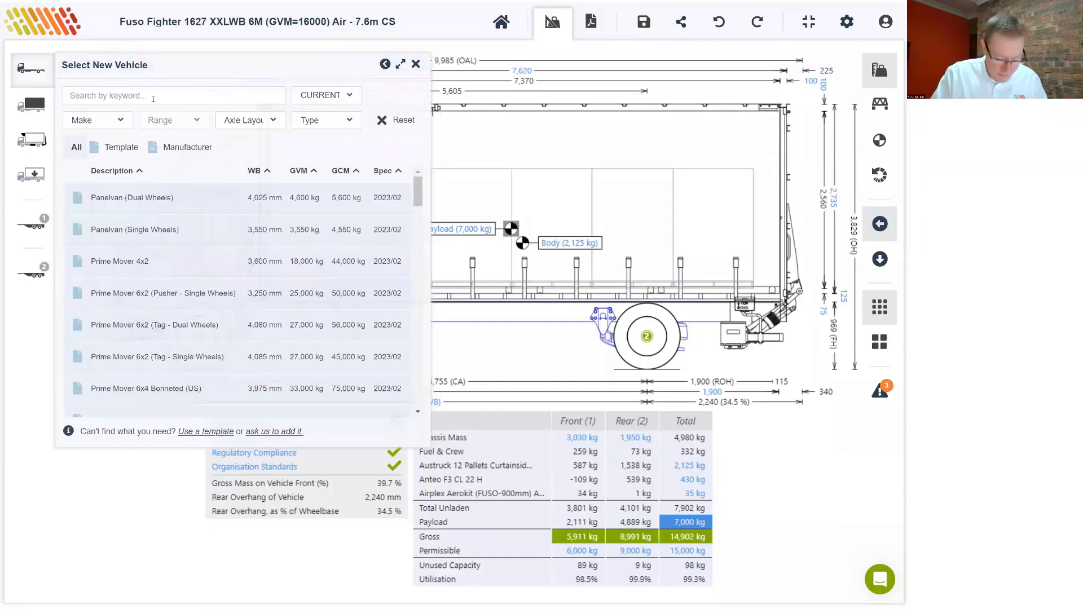
pyautogui.write('181')
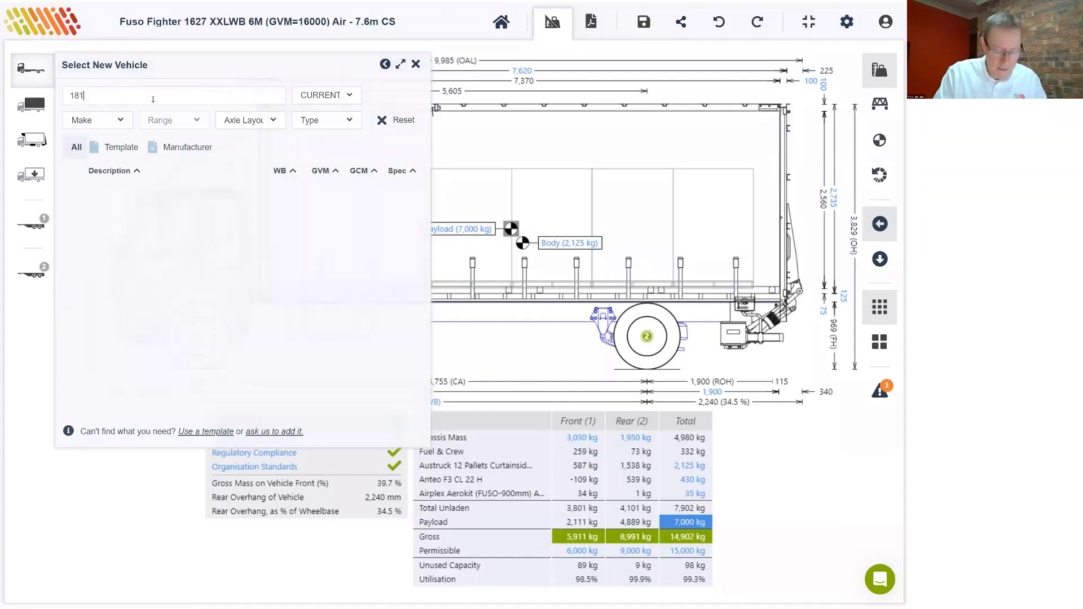
pyautogui.press('BackSpace')
pyautogui.write('28')
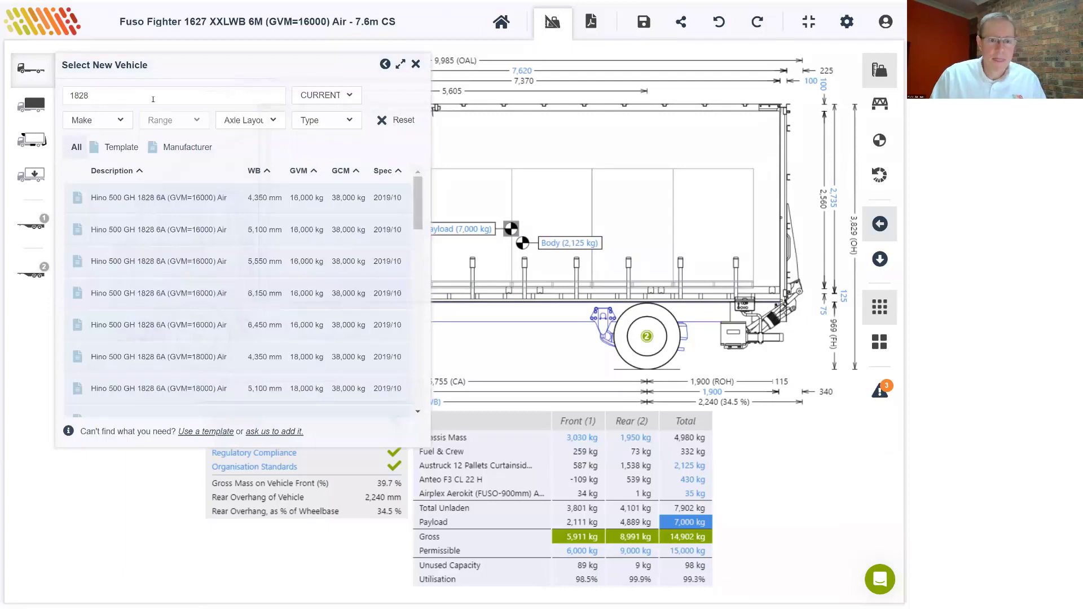
pyautogui.write(' ai')
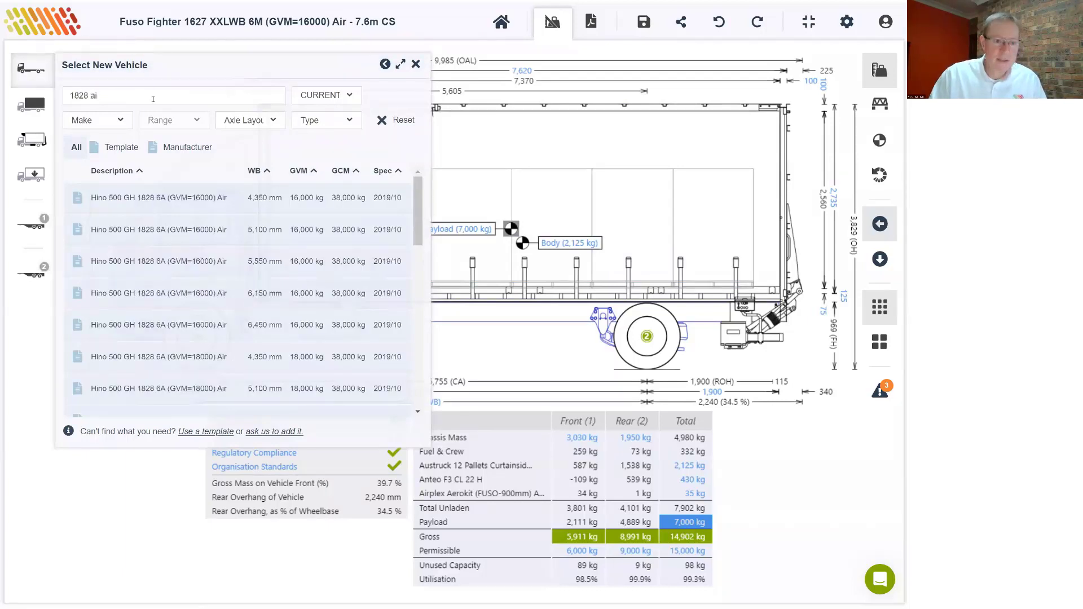
pyautogui.write('r 9m')
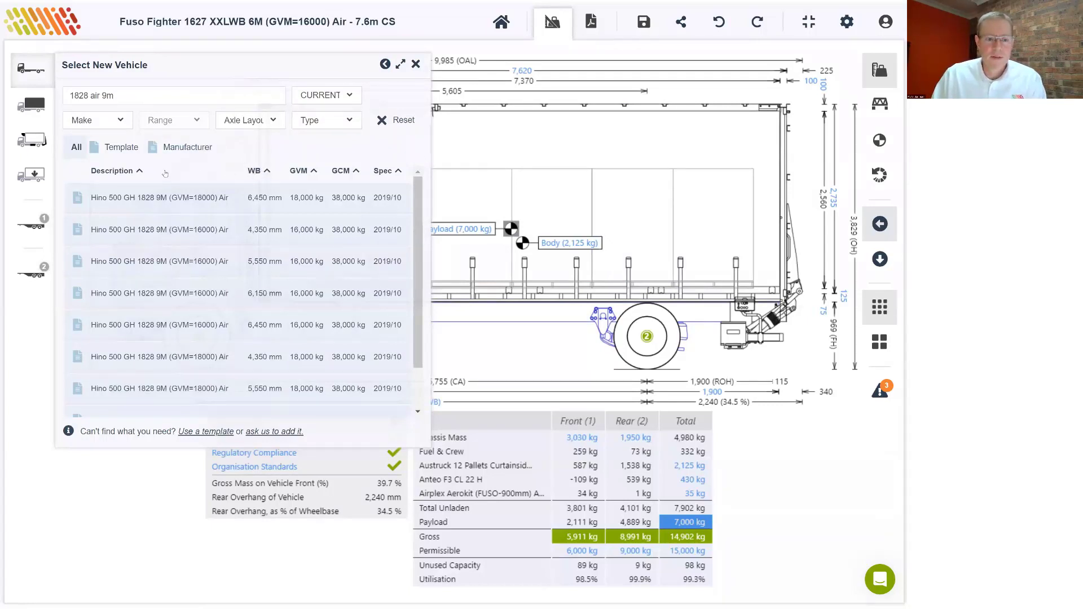
pyautogui.click(267, 172)
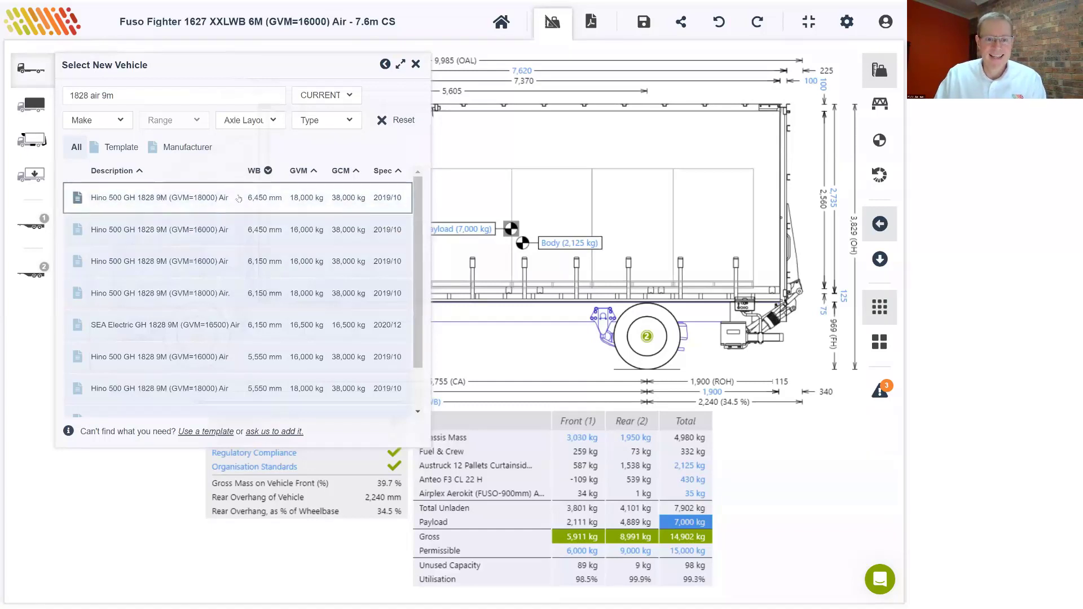
pyautogui.click(183, 198)
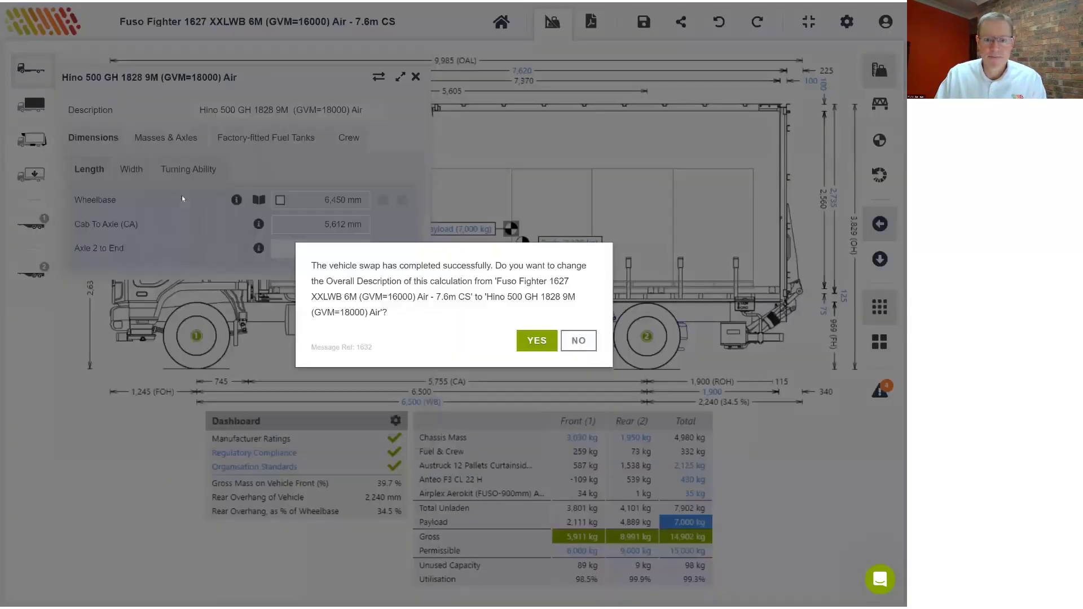
pyautogui.click(519, 335)
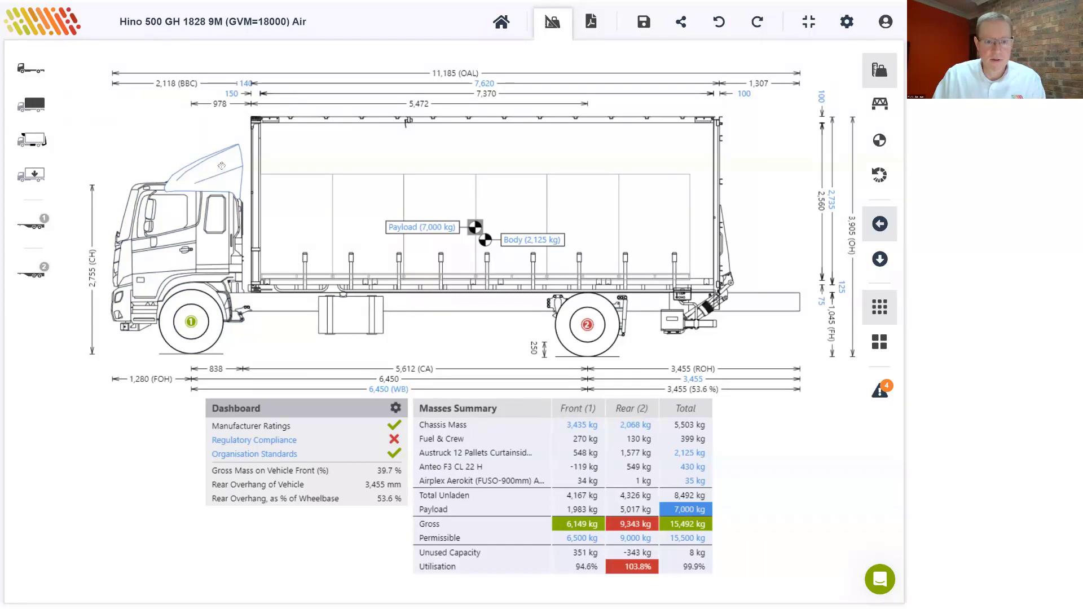
# Move the aerokit slightly forward on the cab roof and set the chassis length from axle 2 to end to 2,000 mm
pyautogui.moveTo(222, 169)
pyautogui.mouseDown()
pyautogui.moveTo(212, 156)
pyautogui.moveTo(205, 171)
pyautogui.mouseUp()
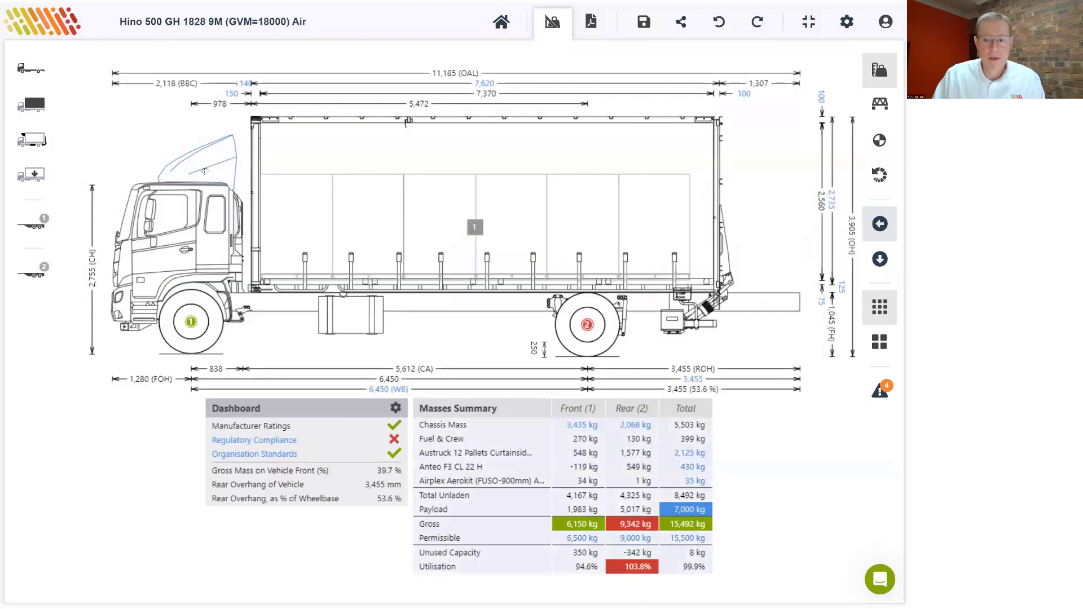
pyautogui.click(693, 379)
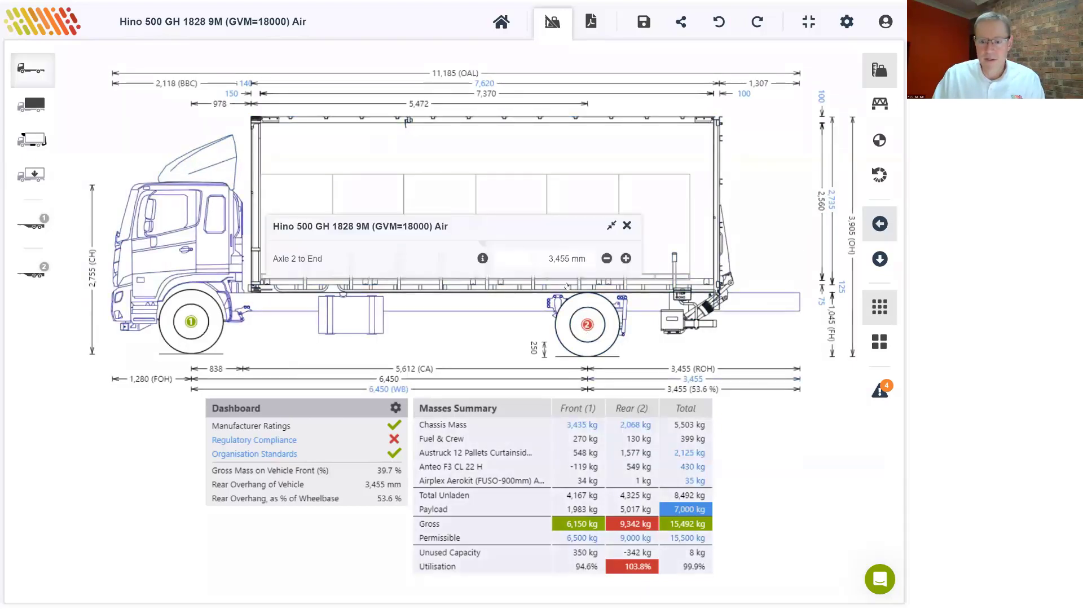
pyautogui.click(545, 255)
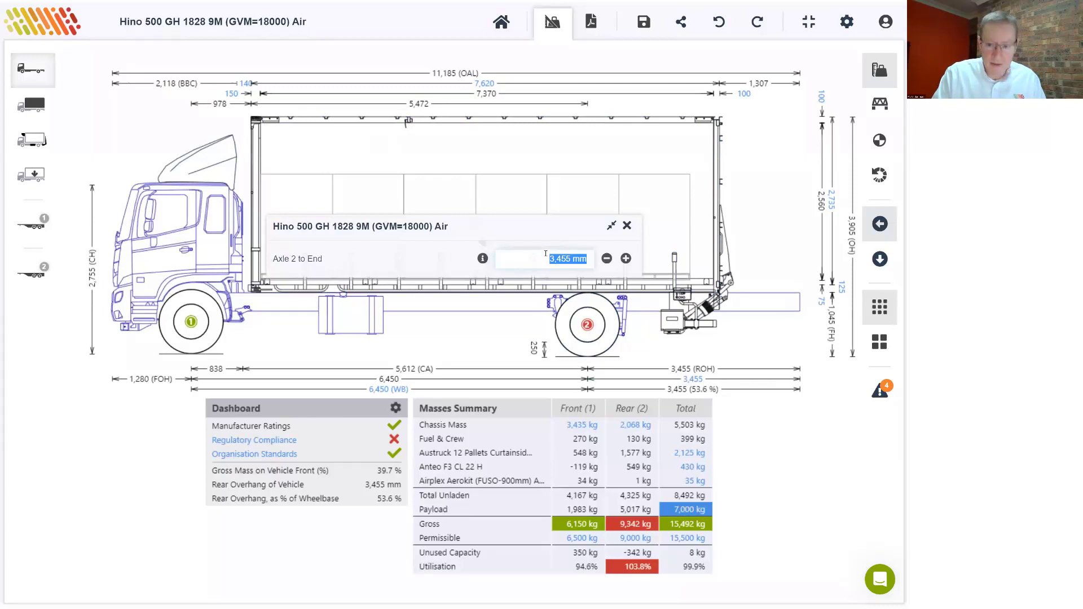
pyautogui.write('2000')
pyautogui.press('Return')
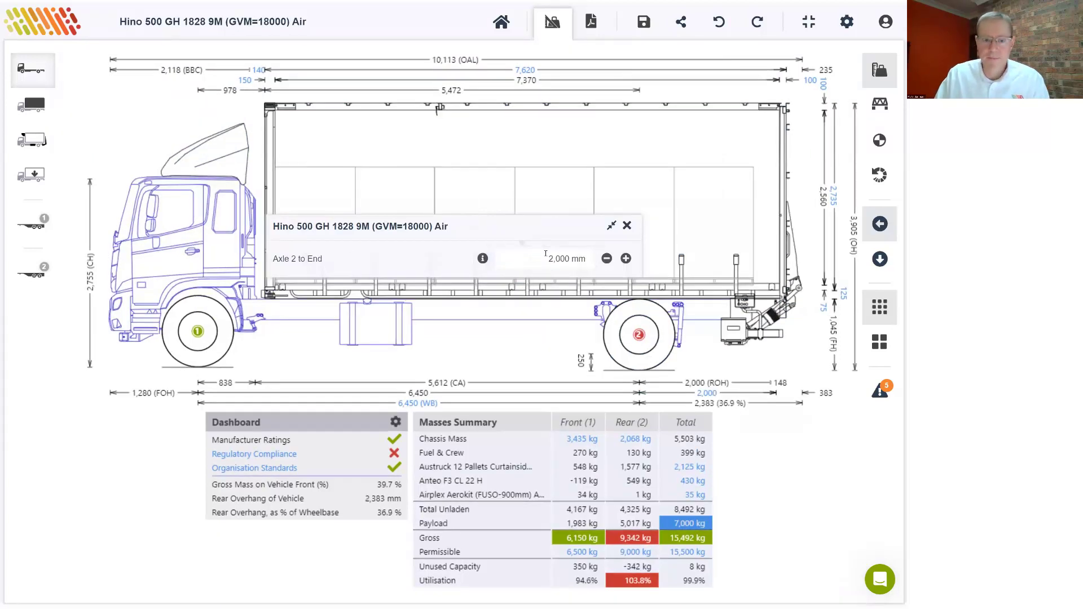
pyautogui.click(300, 127)
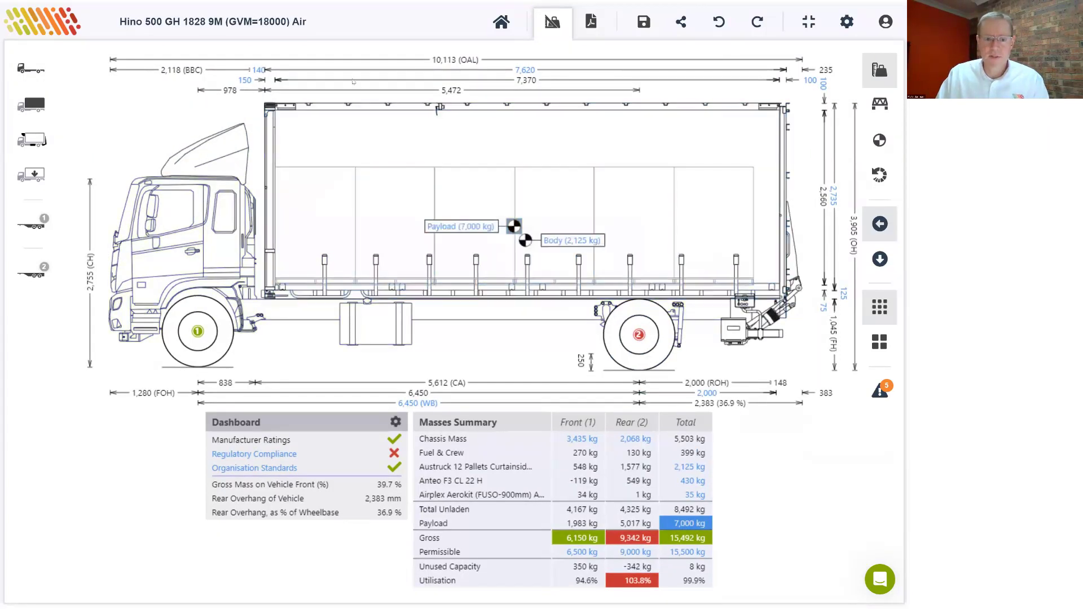
pyautogui.click(404, 220)
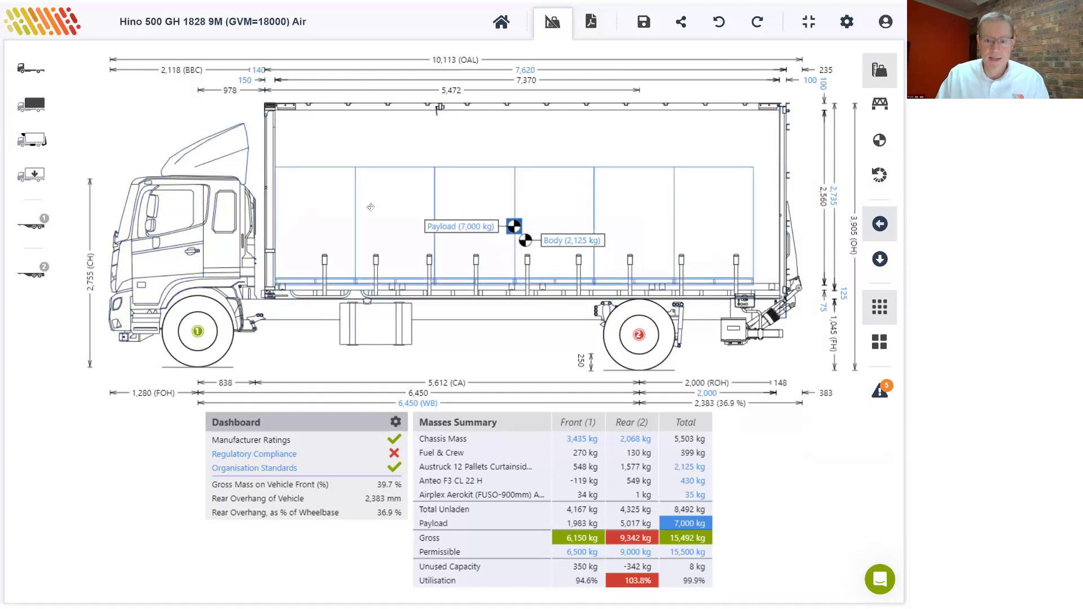
pyautogui.click(470, 226)
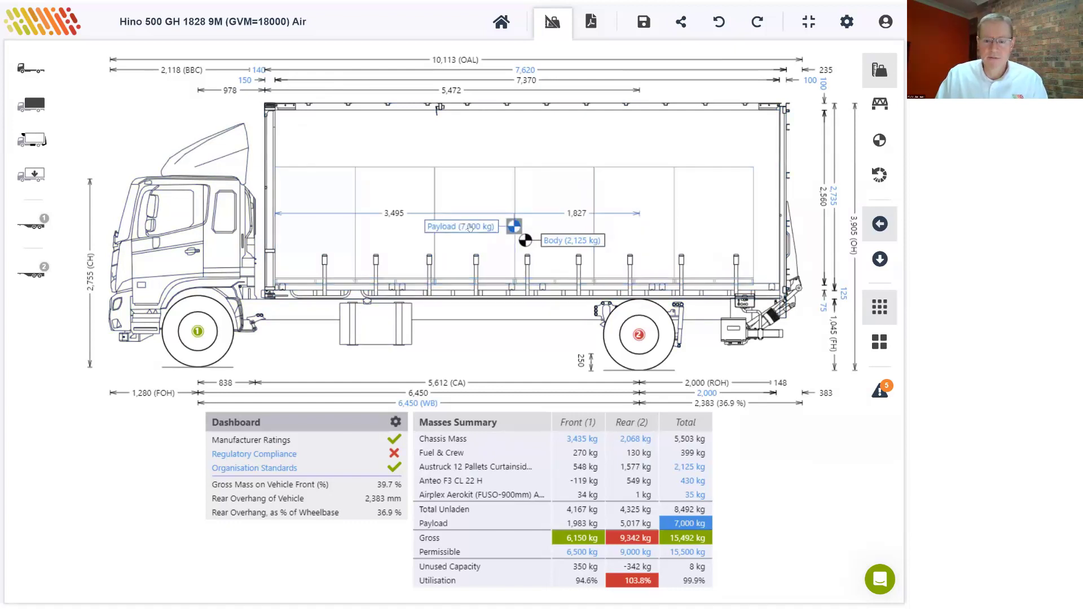
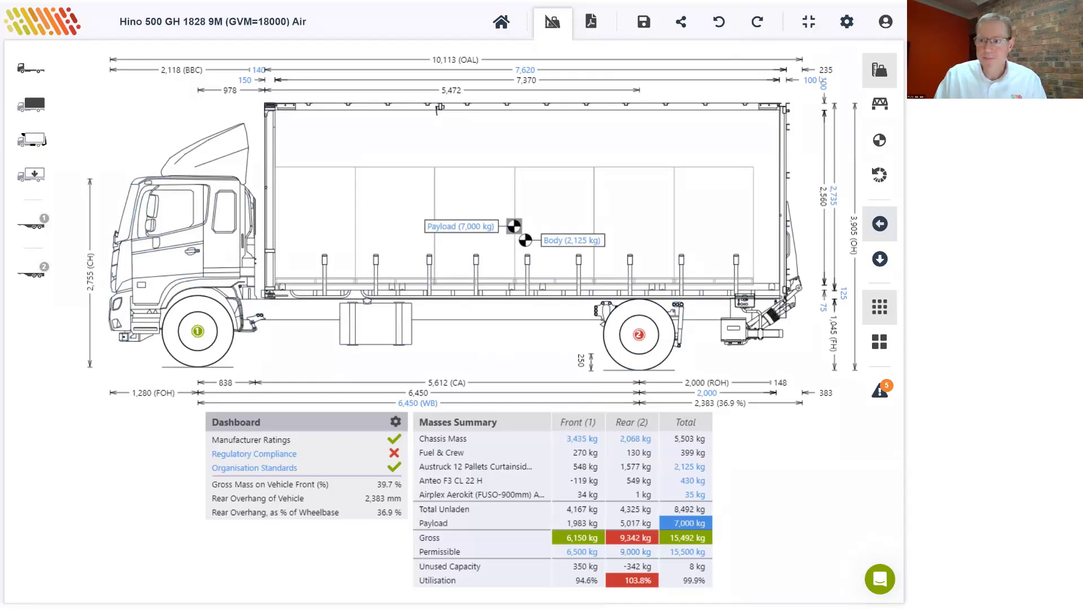
# Apply the AU: Victoria regulations in place of AU: National and check the rear axle and total permissible masses
pyautogui.click(849, 19)
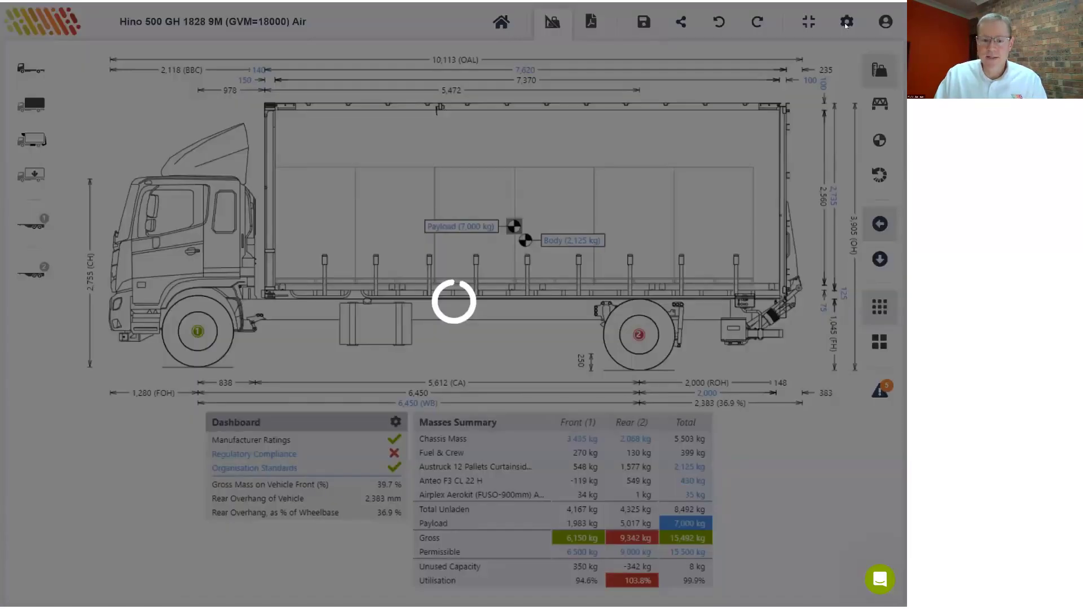
pyautogui.click(484, 225)
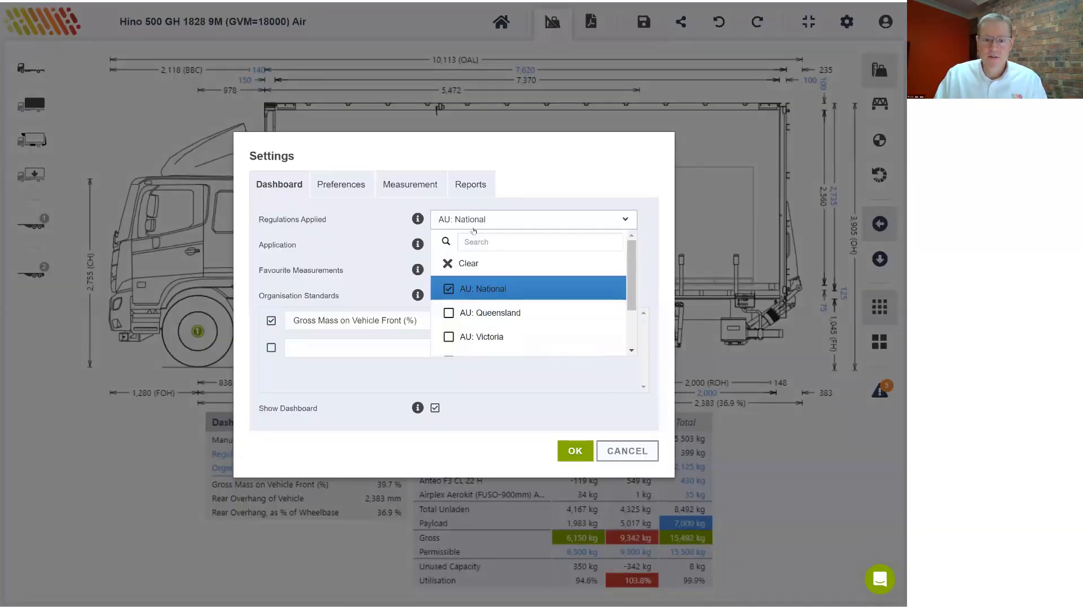
pyautogui.click(448, 289)
pyautogui.click(449, 337)
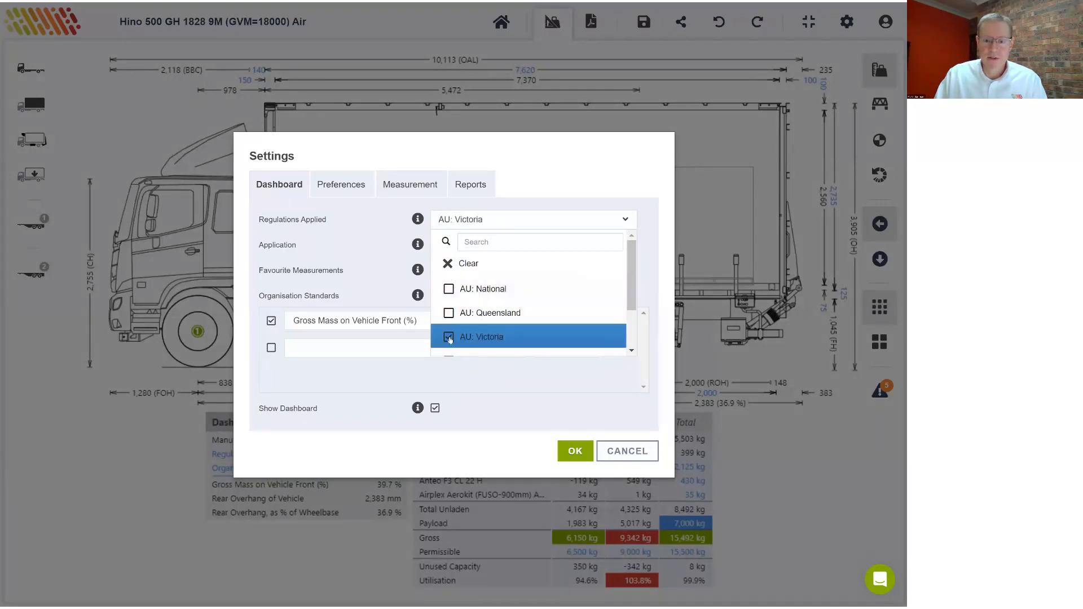
pyautogui.click(385, 245)
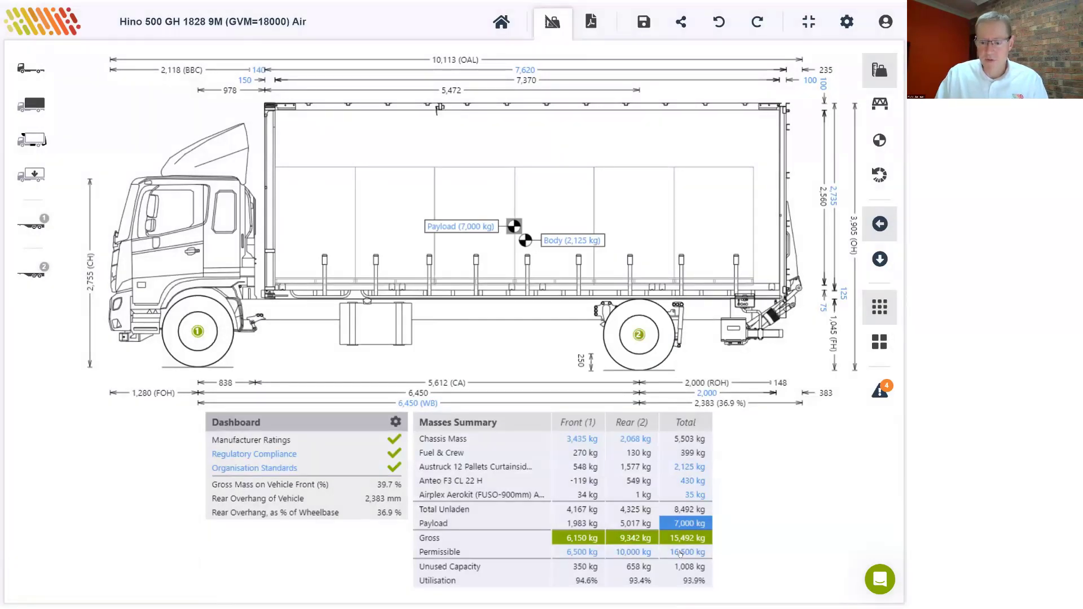
pyautogui.click(626, 552)
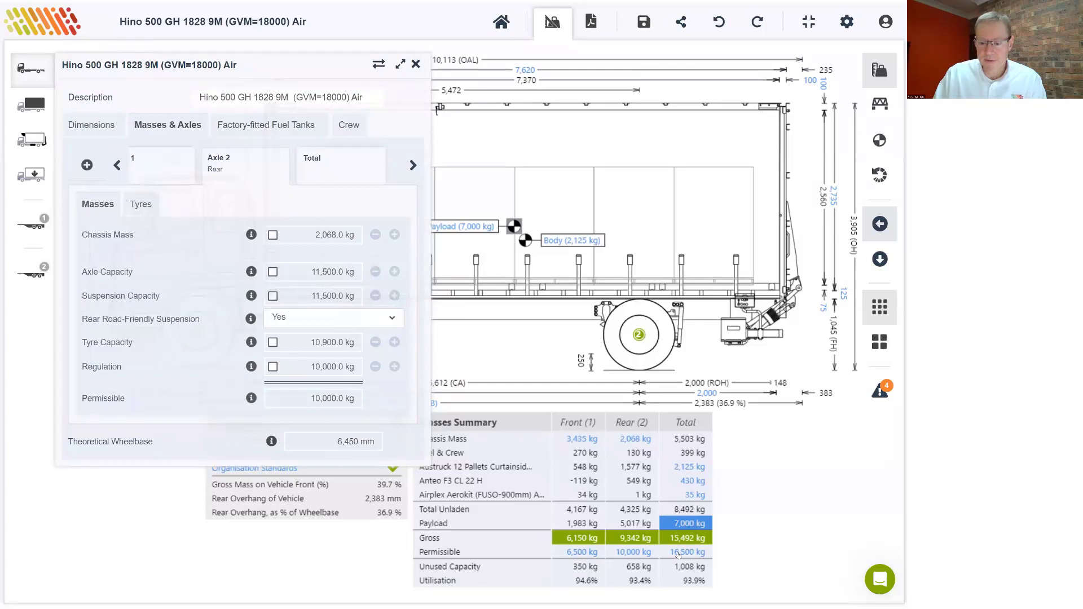
pyautogui.click(334, 162)
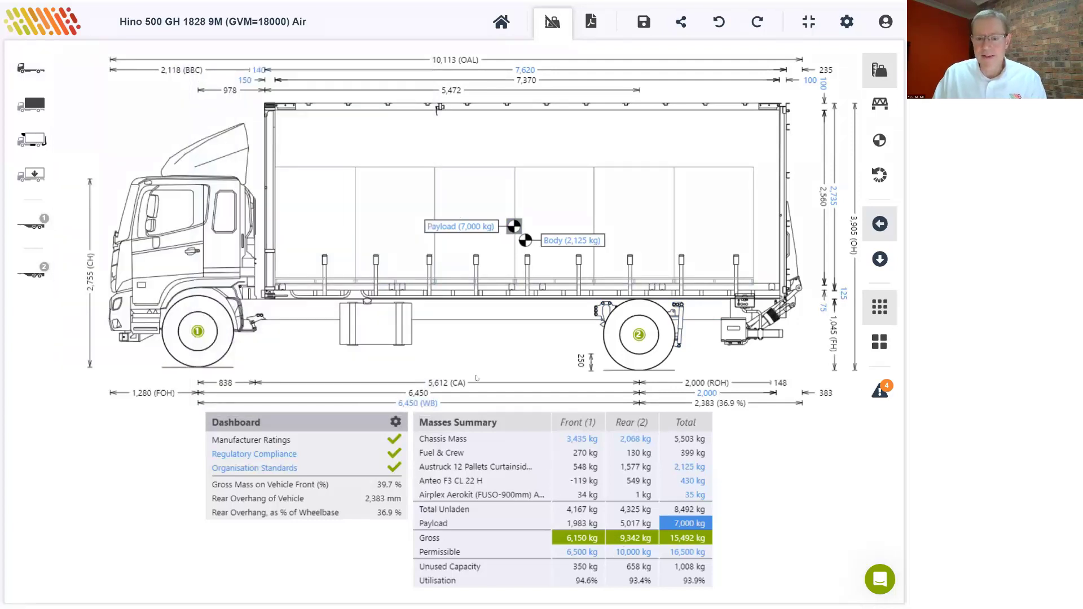
# Set the sample pallets' payload mass to 8,000 kg and reduce it by one increment to 7,900 kg
pyautogui.click(446, 227)
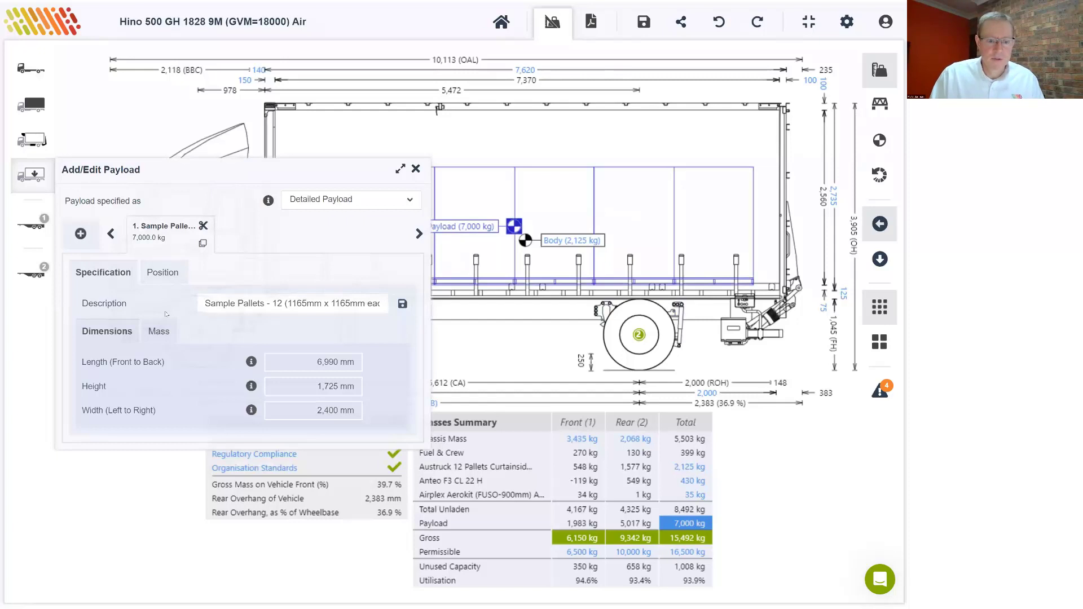
pyautogui.click(159, 331)
pyautogui.click(323, 385)
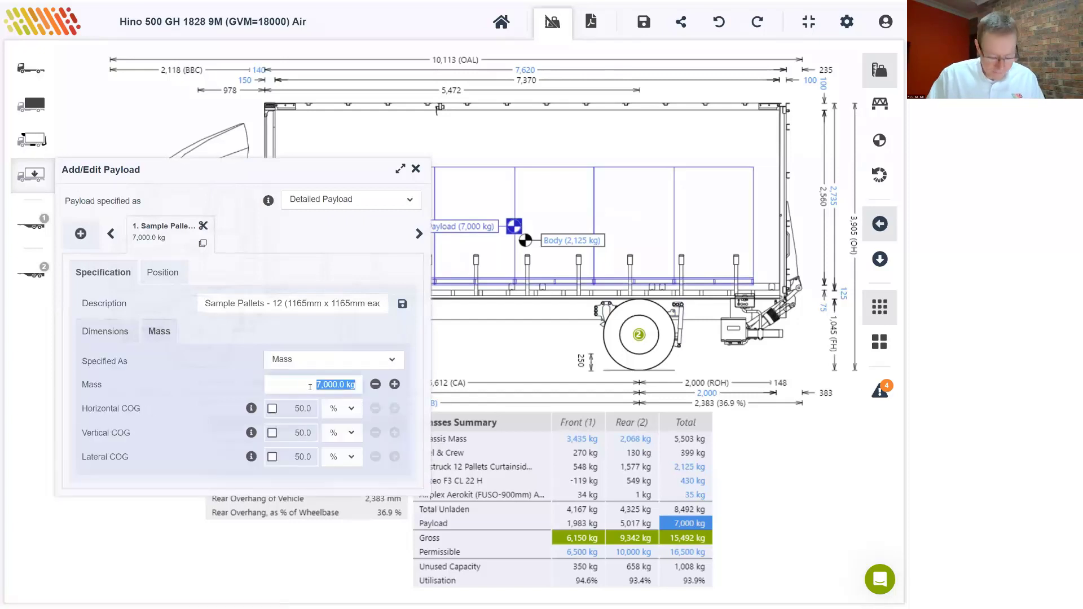
pyautogui.write('8000')
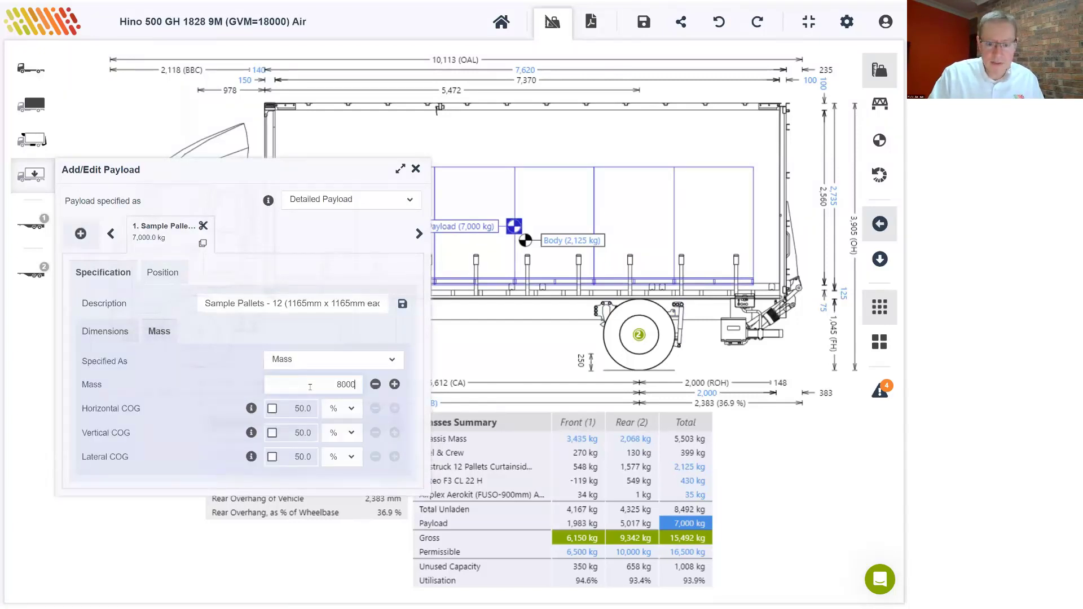
pyautogui.press('Return')
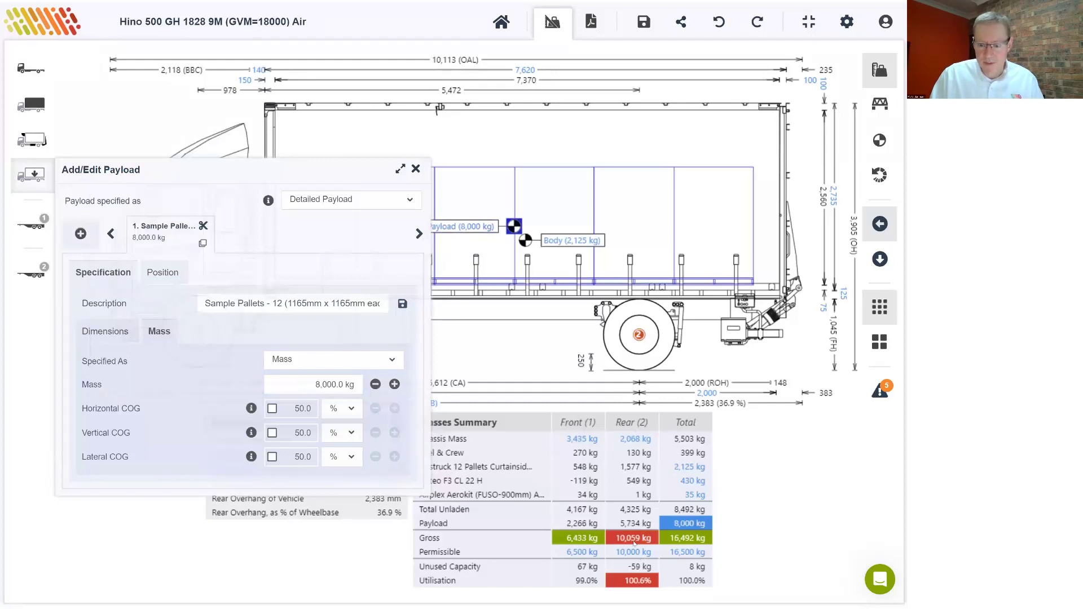
pyautogui.click(374, 384)
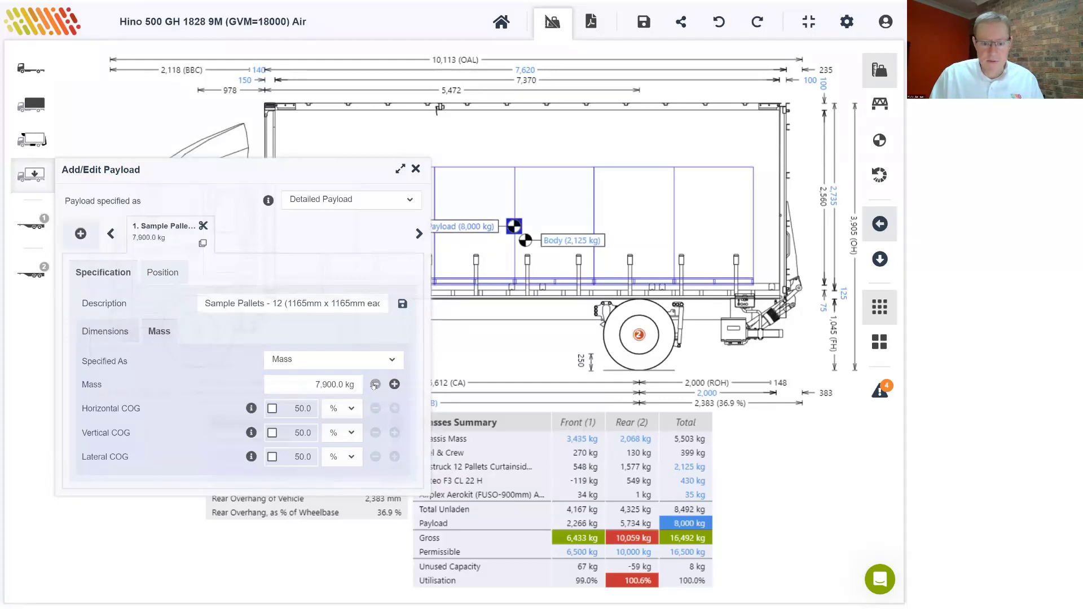
pyautogui.click(415, 169)
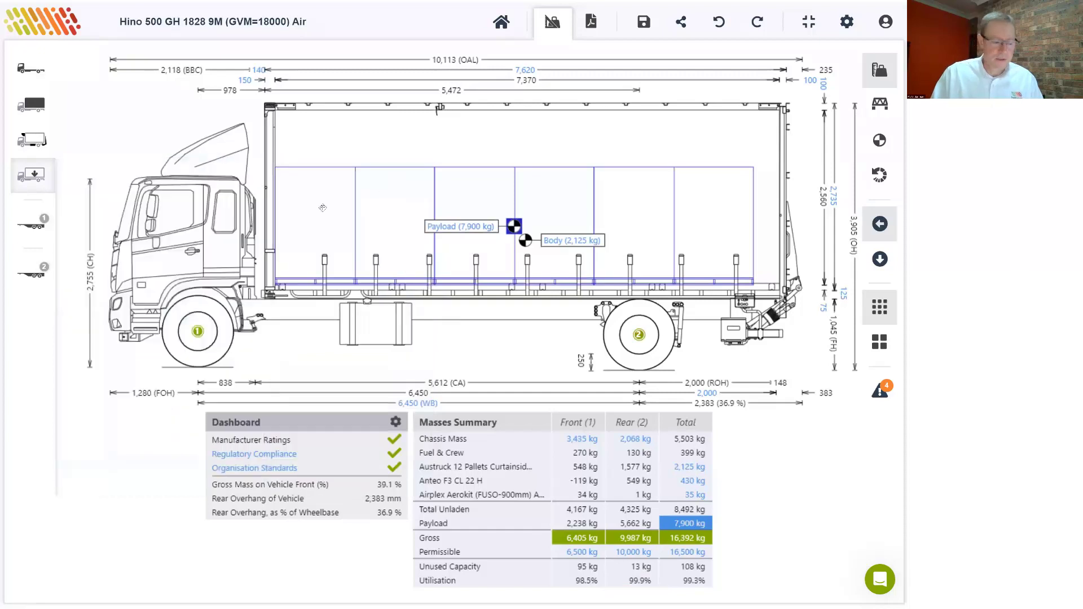
# Save the calculation as a new one under My Saved Calculations named "Hino 500 GH 1828 9M (GVM=18000) Air - 7.6m CS"
pyautogui.click(643, 25)
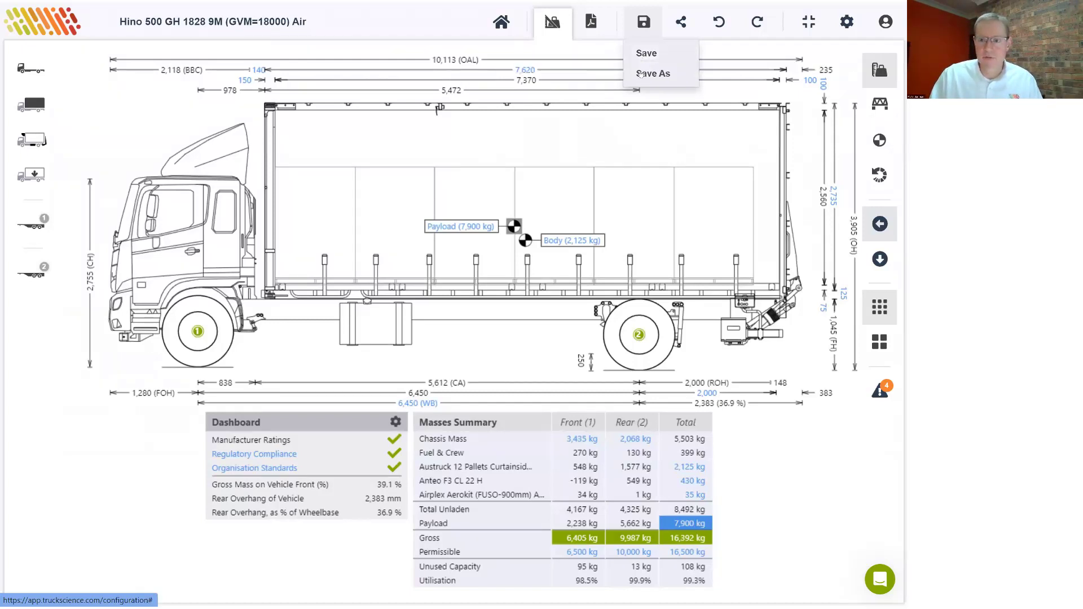
pyautogui.click(649, 73)
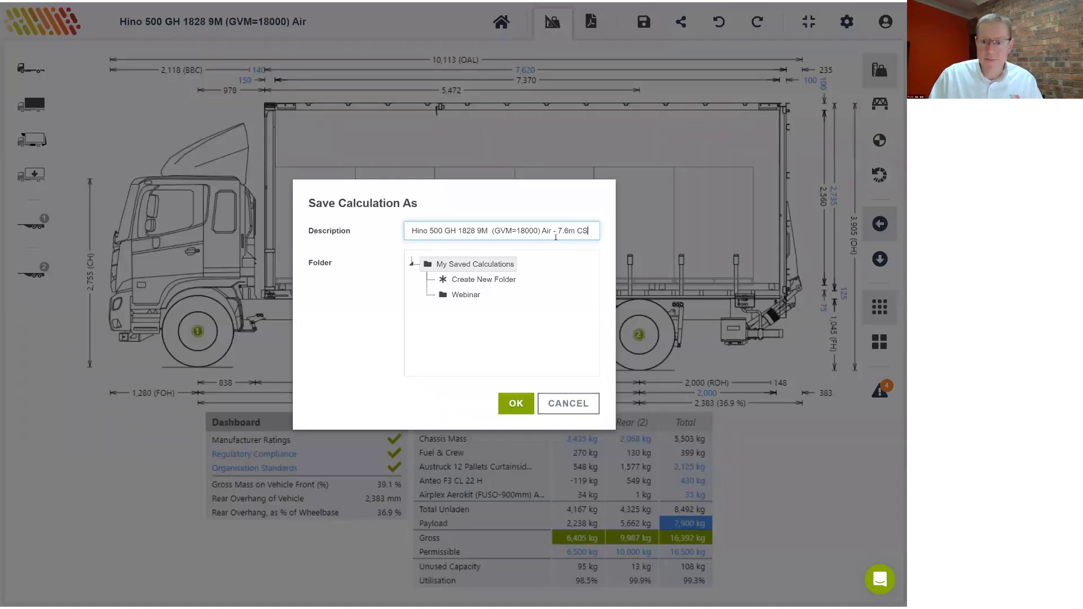
pyautogui.click(514, 398)
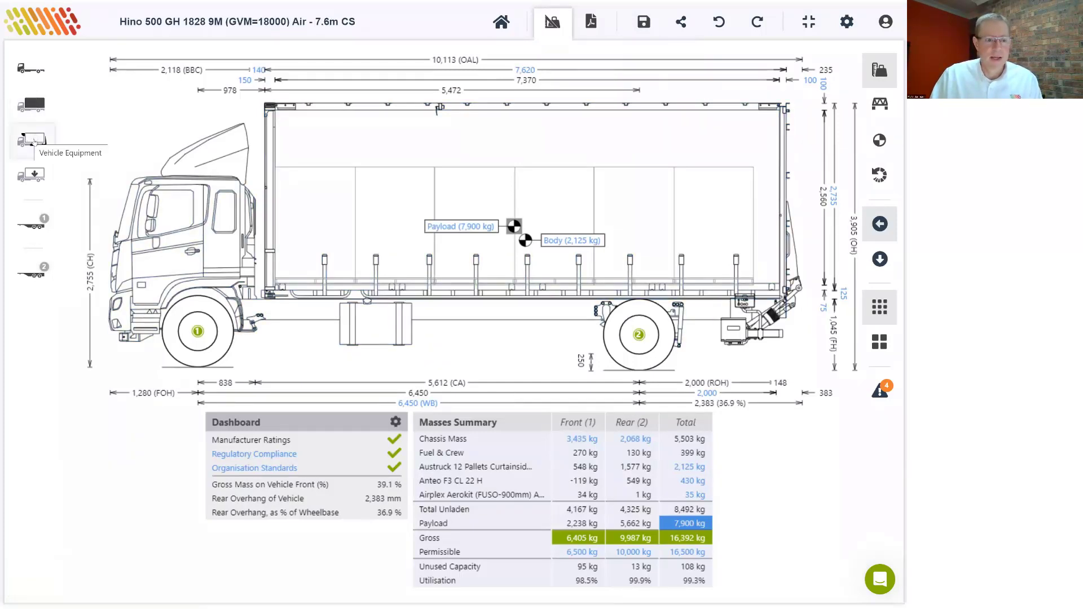
# Add the Bartlett BT1300B (Bartlett 127mm Ball) towbar to the truck and raise it slightly at the rear of the chassis
pyautogui.click(35, 141)
pyautogui.click(78, 178)
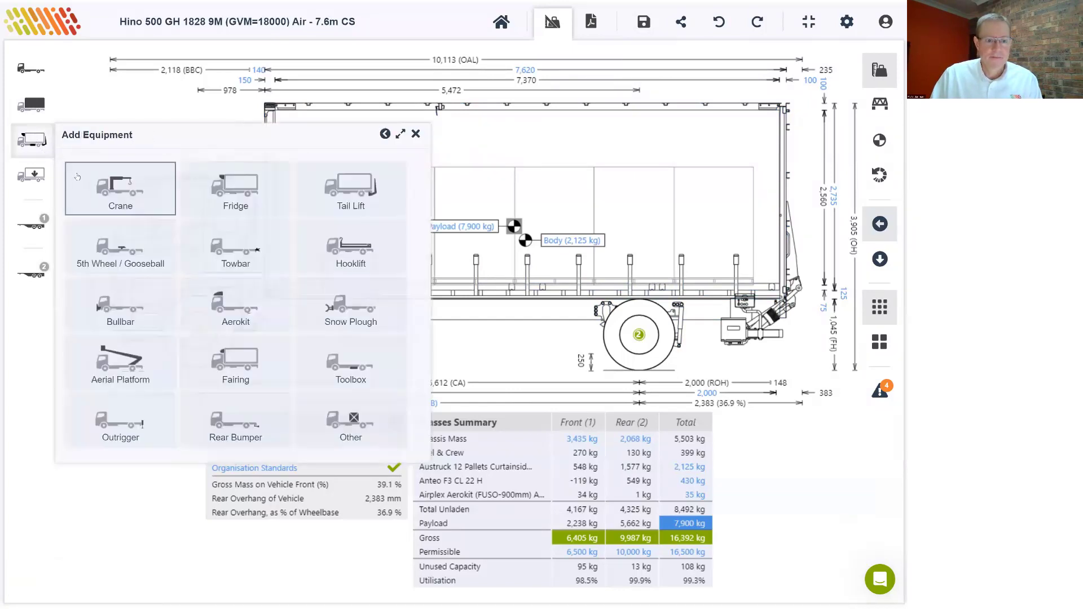
pyautogui.click(239, 254)
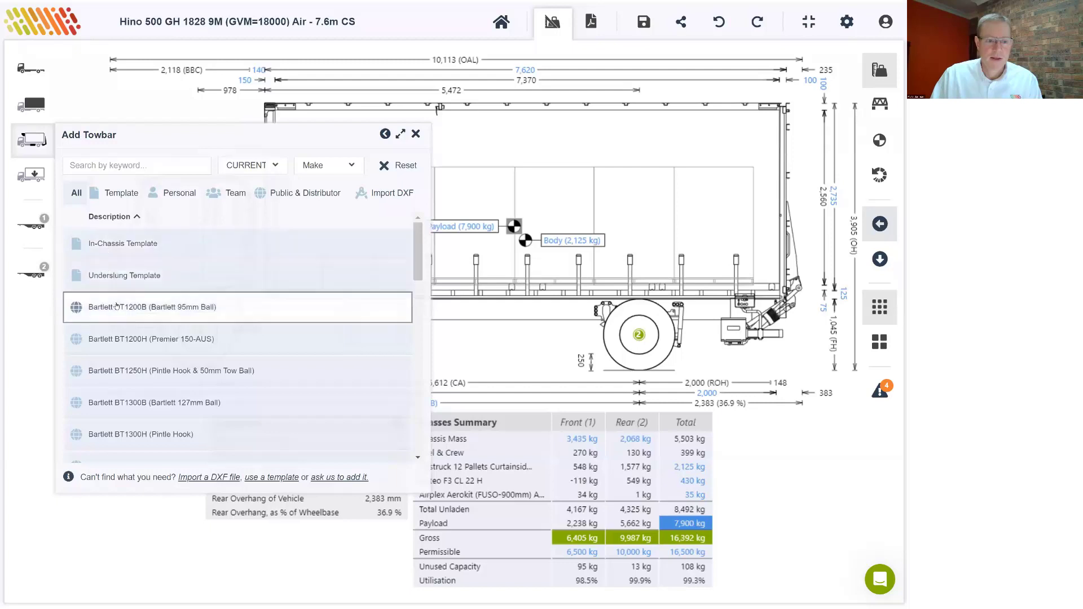
pyautogui.click(114, 163)
pyautogui.write('127')
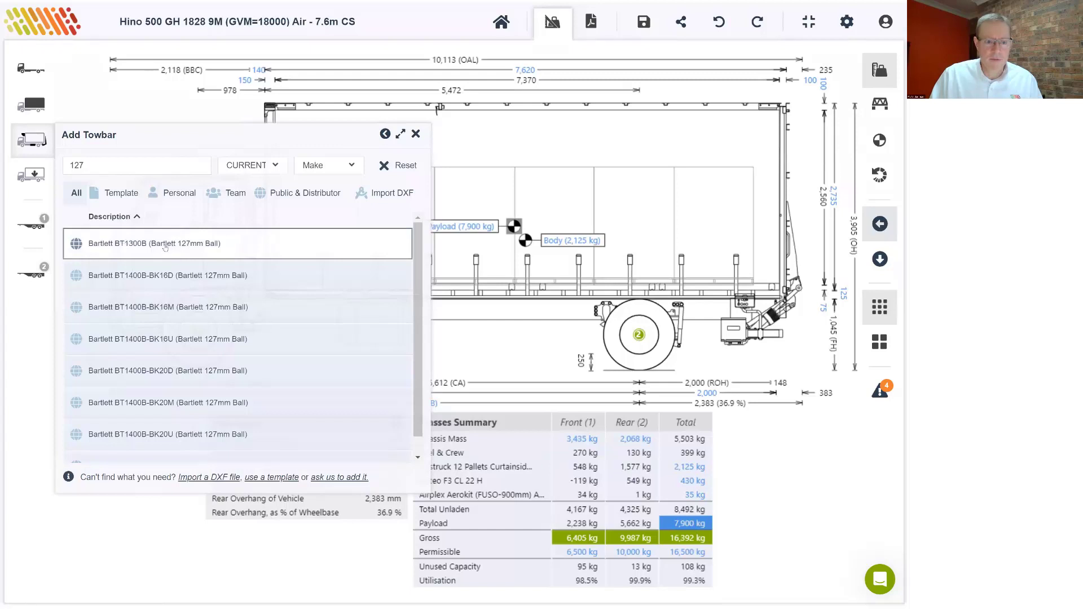
pyautogui.click(164, 245)
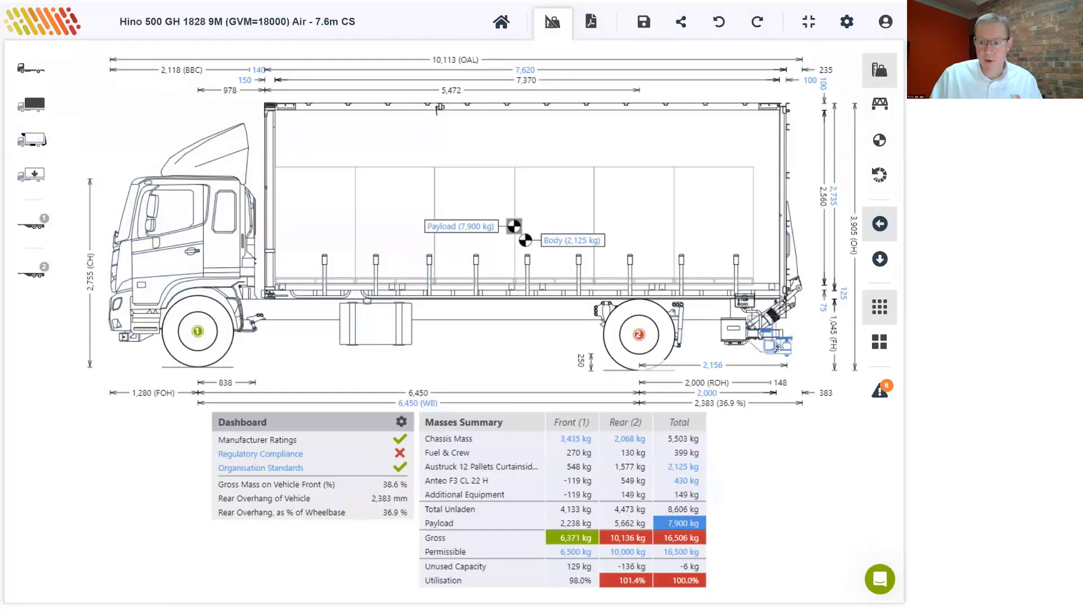
pyautogui.moveTo(778, 347); pyautogui.dragTo(778, 337)
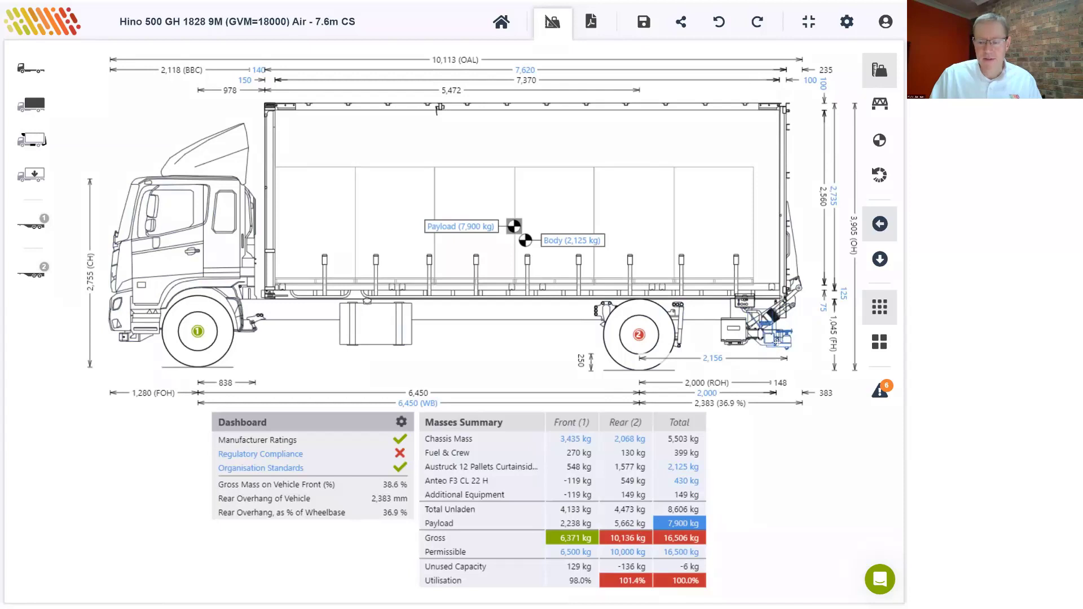
# Change the payload specification to Simple Payload and release the fixed payload mass so it is calculated automatically
pyautogui.doubleClick(392, 195)
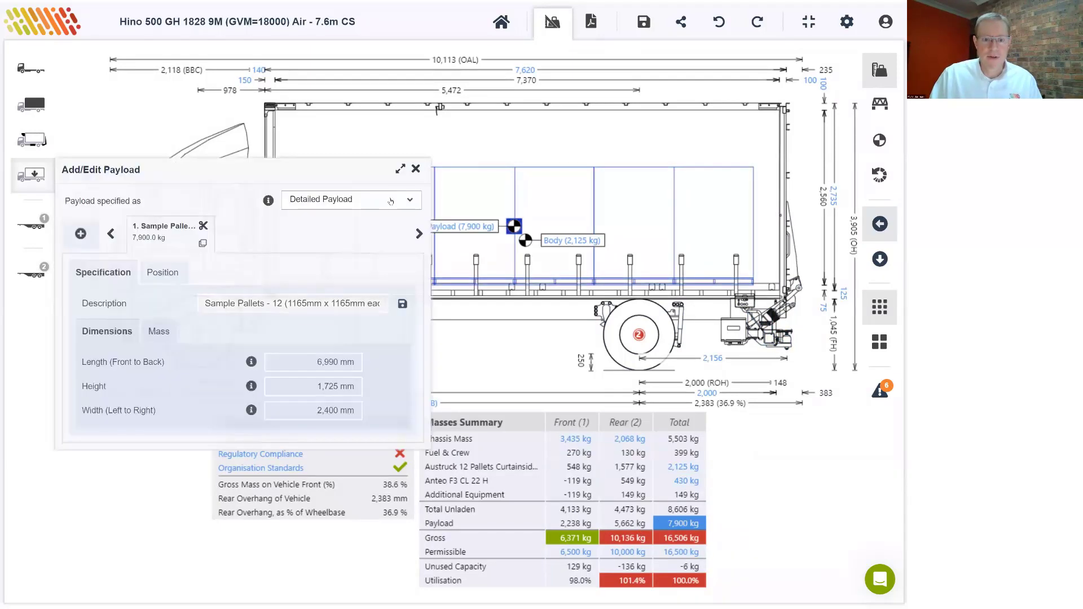
pyautogui.click(410, 201)
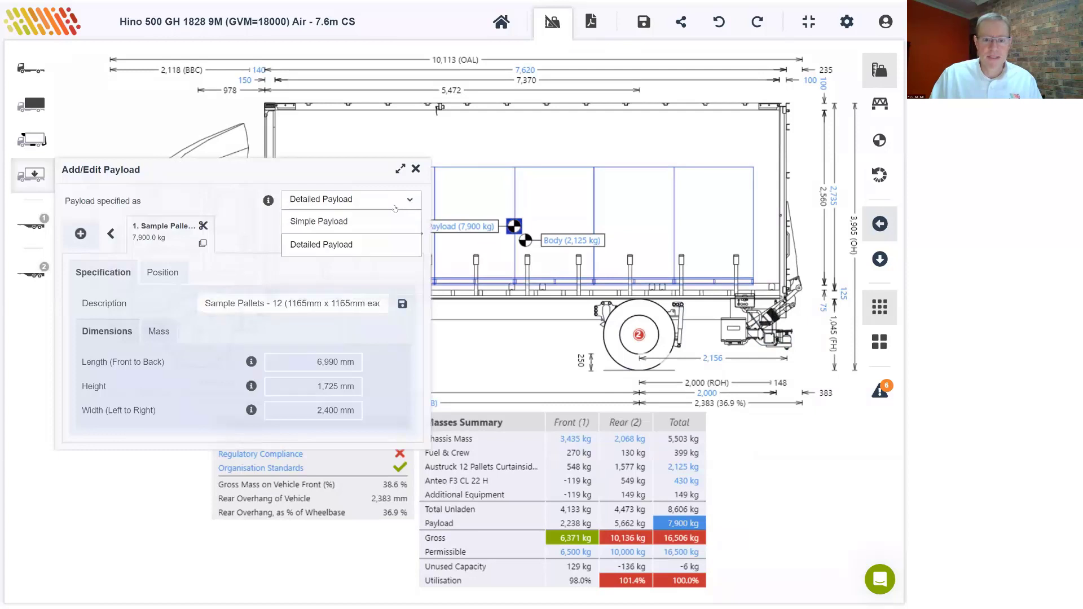
pyautogui.click(335, 222)
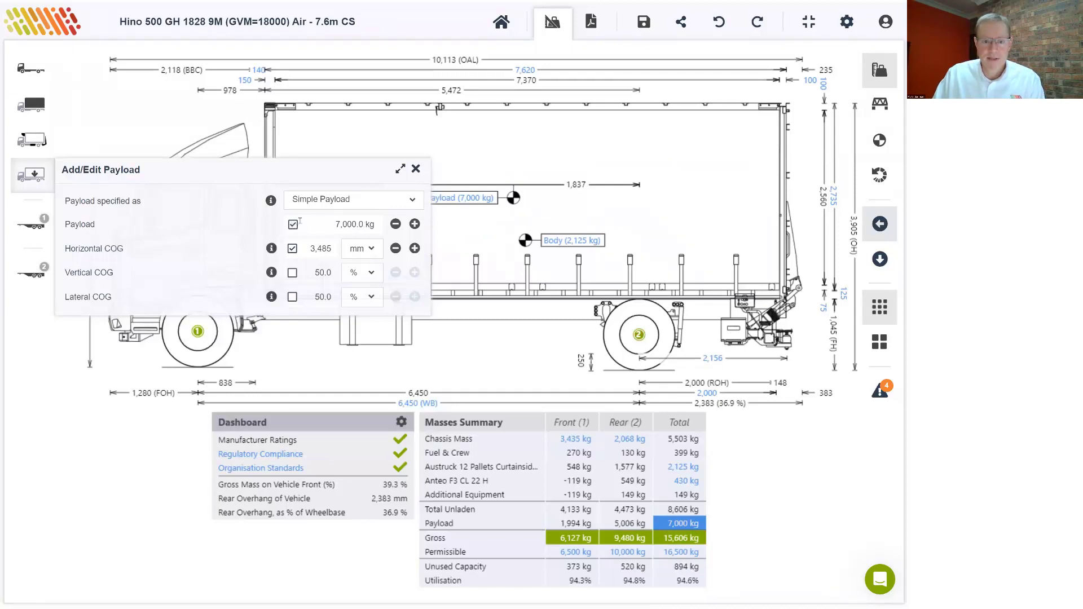
pyautogui.click(292, 225)
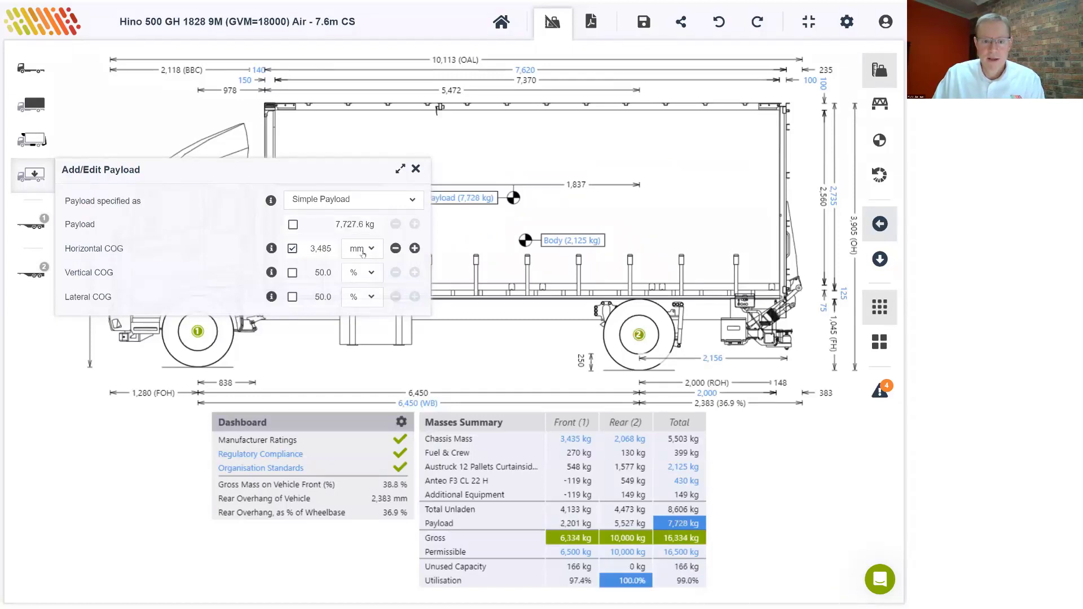
# Express the payload's horizontal COG as a percentage and set it to 50%
pyautogui.click(370, 249)
pyautogui.click(361, 277)
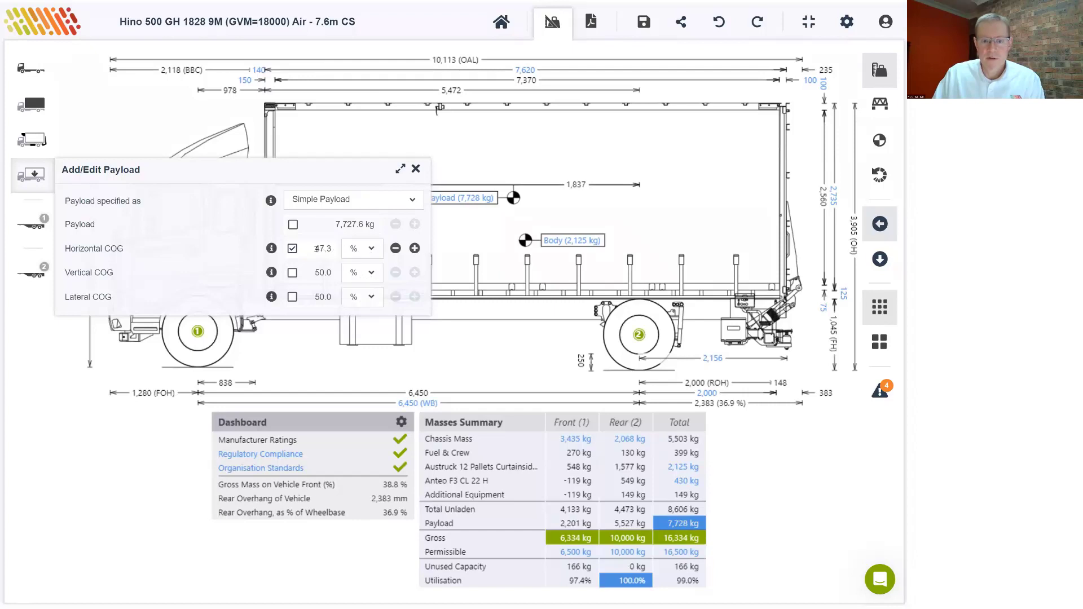
pyautogui.moveTo(315, 249); pyautogui.dragTo(337, 249)
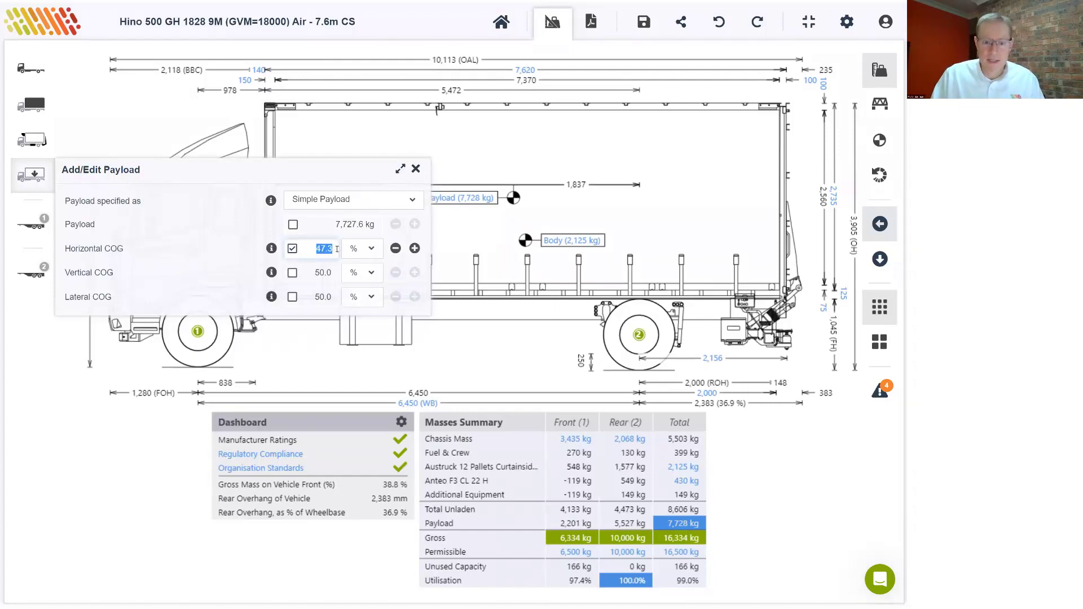
pyautogui.write('50')
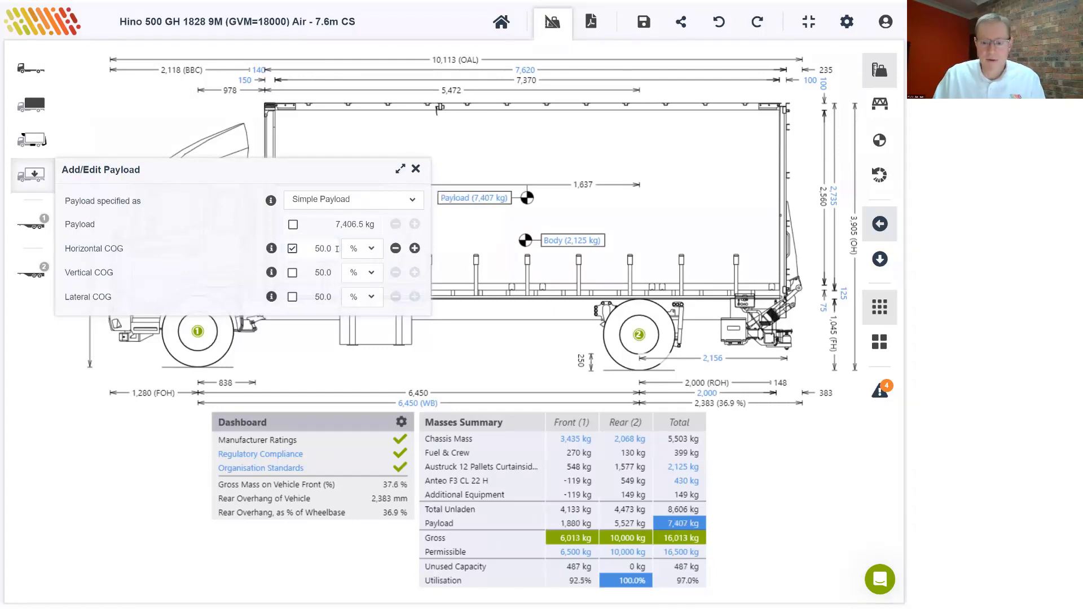
pyautogui.click(416, 170)
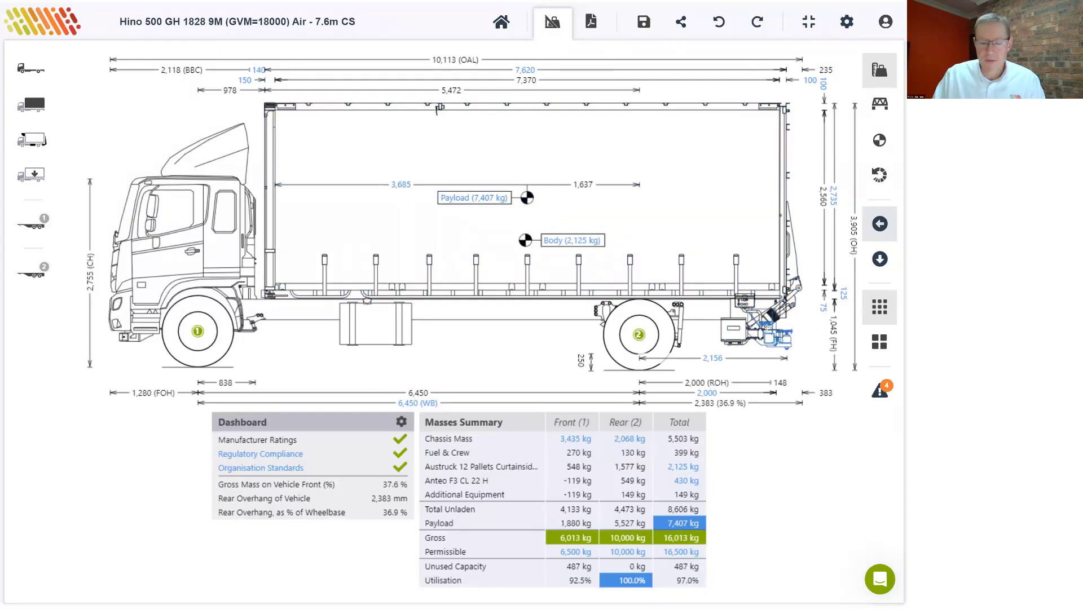
# Try the personal 1 Axle Pig Trailer - 10 Pallet Curtainsider behind the truck and remove it again
pyautogui.click(31, 224)
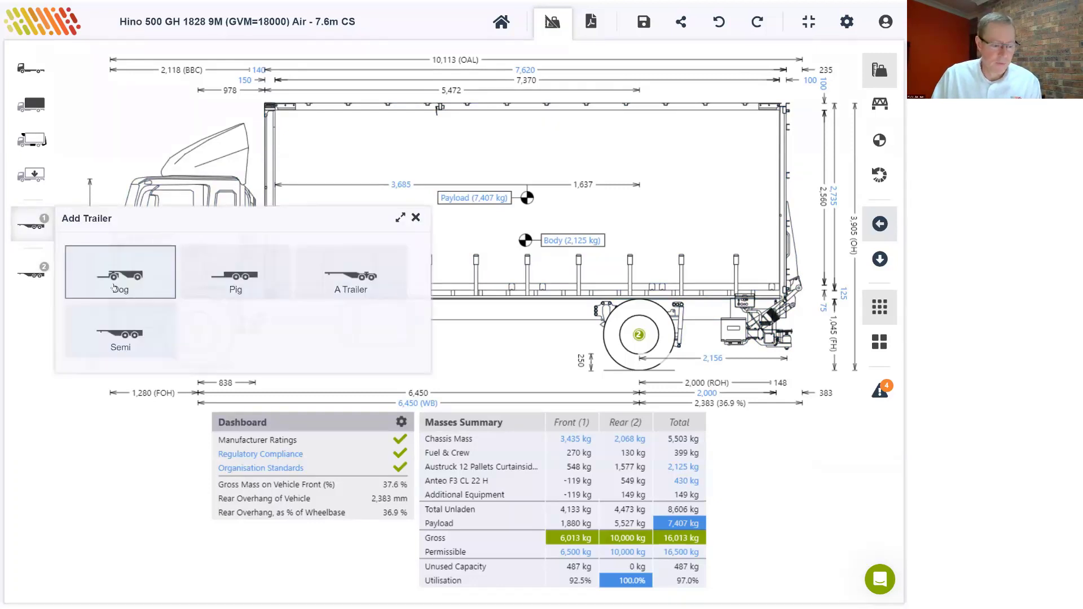
pyautogui.click(245, 267)
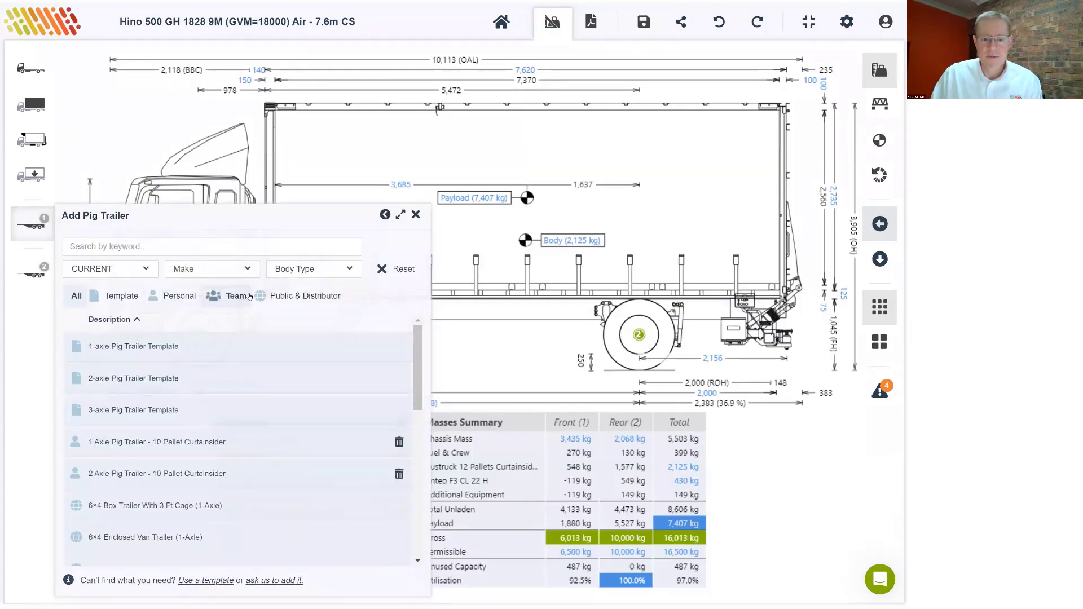
pyautogui.click(178, 296)
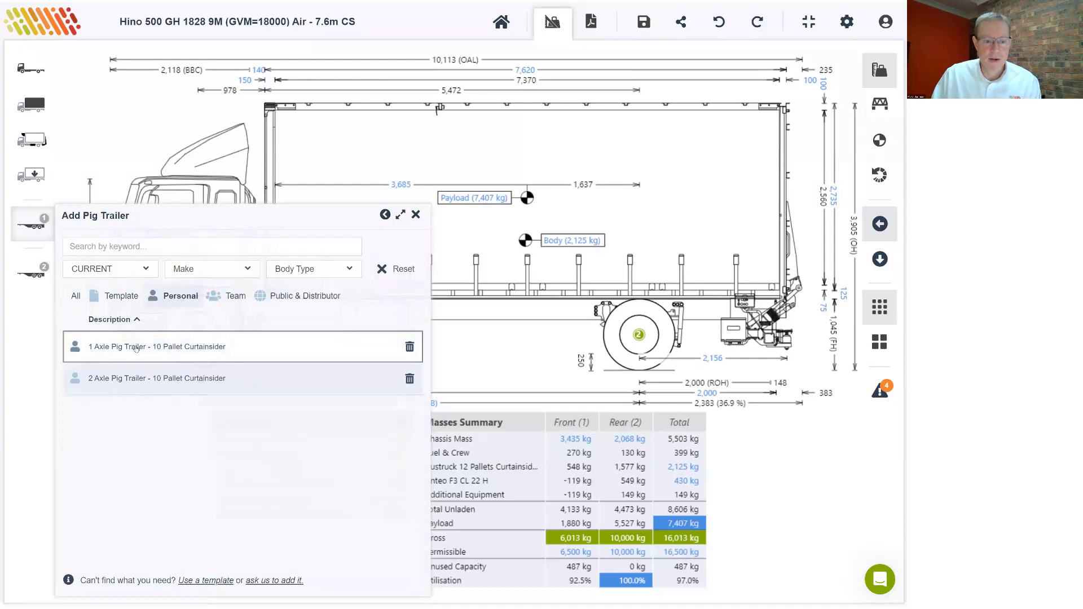
pyautogui.click(172, 348)
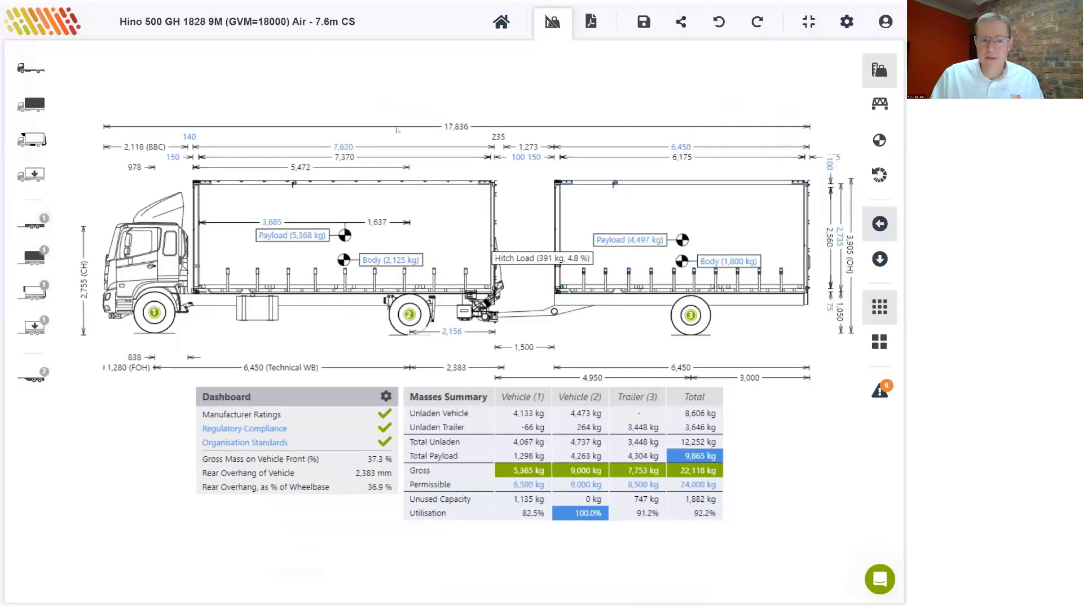
pyautogui.click(31, 226)
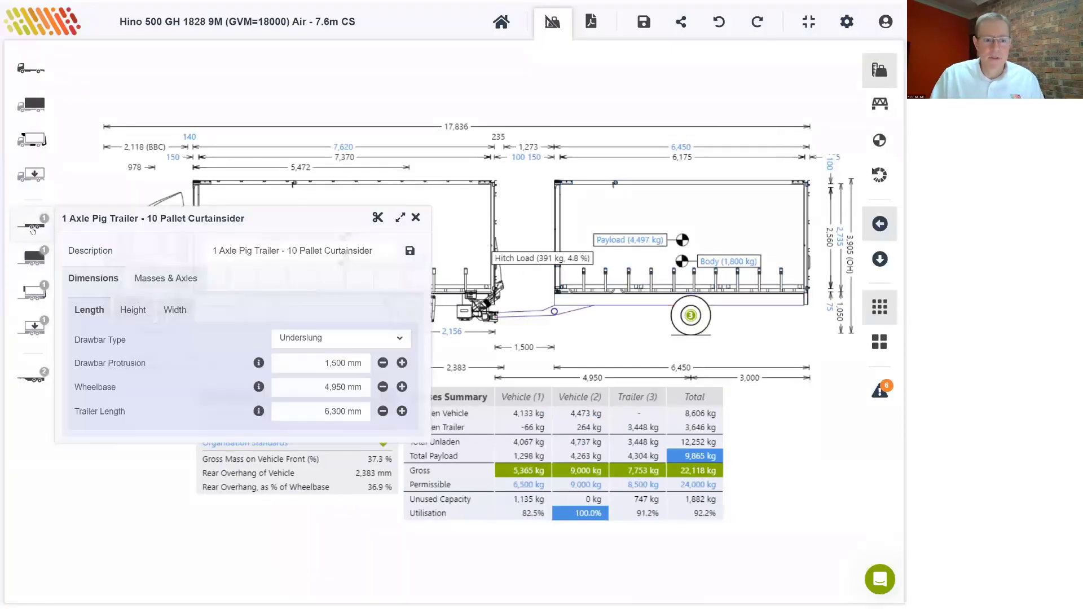
pyautogui.click(376, 219)
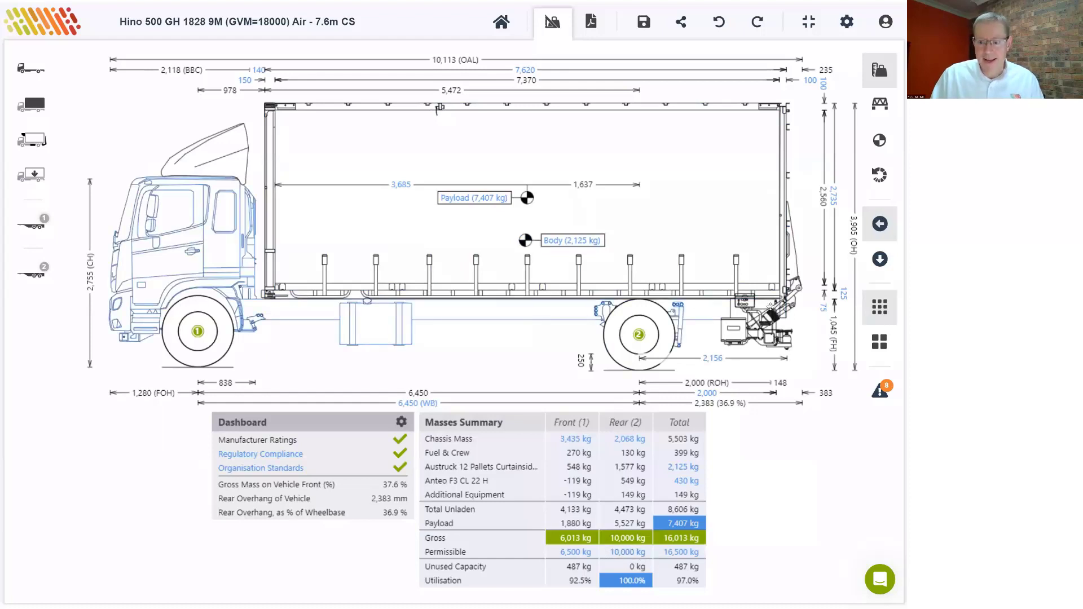
# Add the 1 Axle Pig Trailer - 10 Pallet Curtainsider from the personal trailer library as the first trailer
pyautogui.click(36, 228)
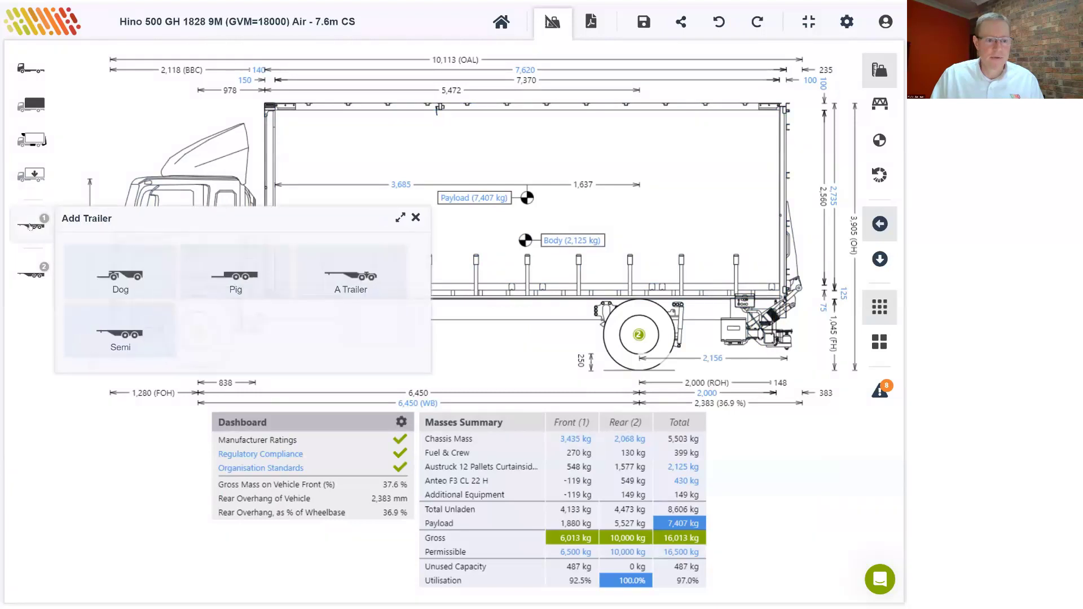
pyautogui.click(248, 276)
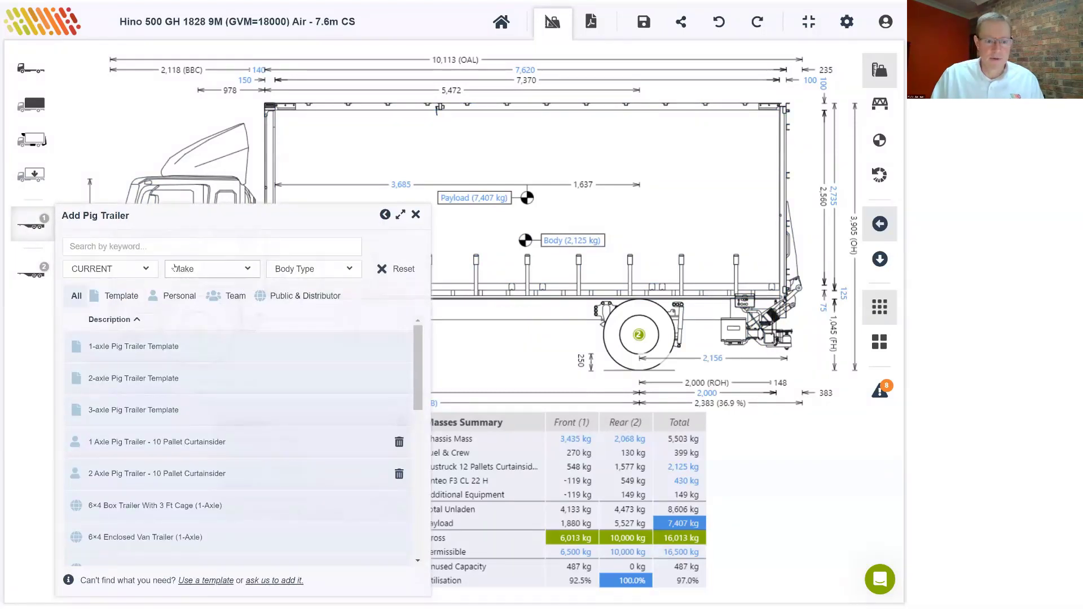
pyautogui.click(181, 297)
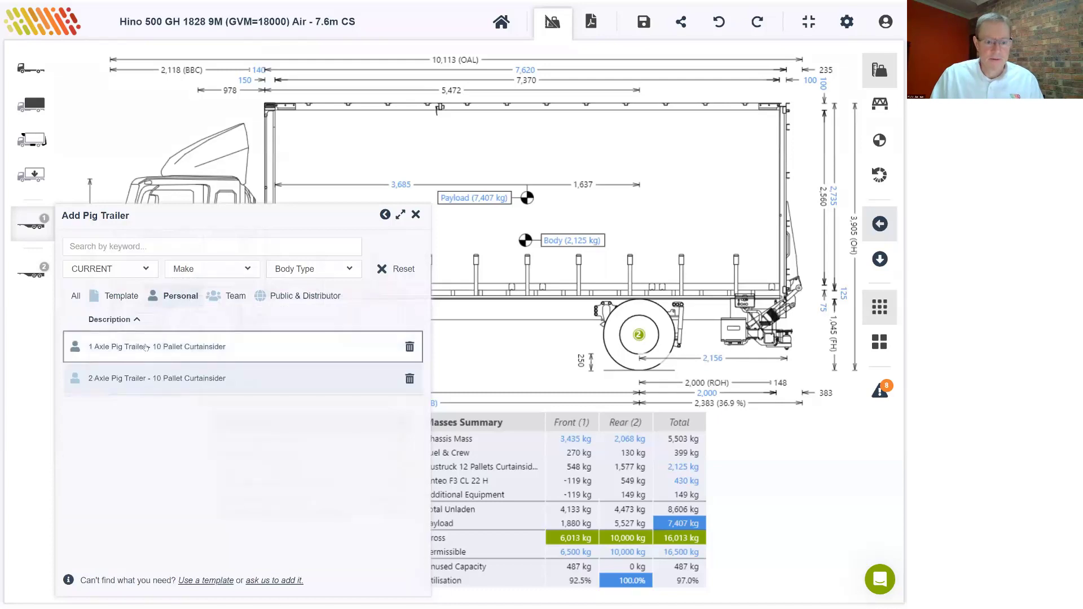
pyautogui.click(157, 347)
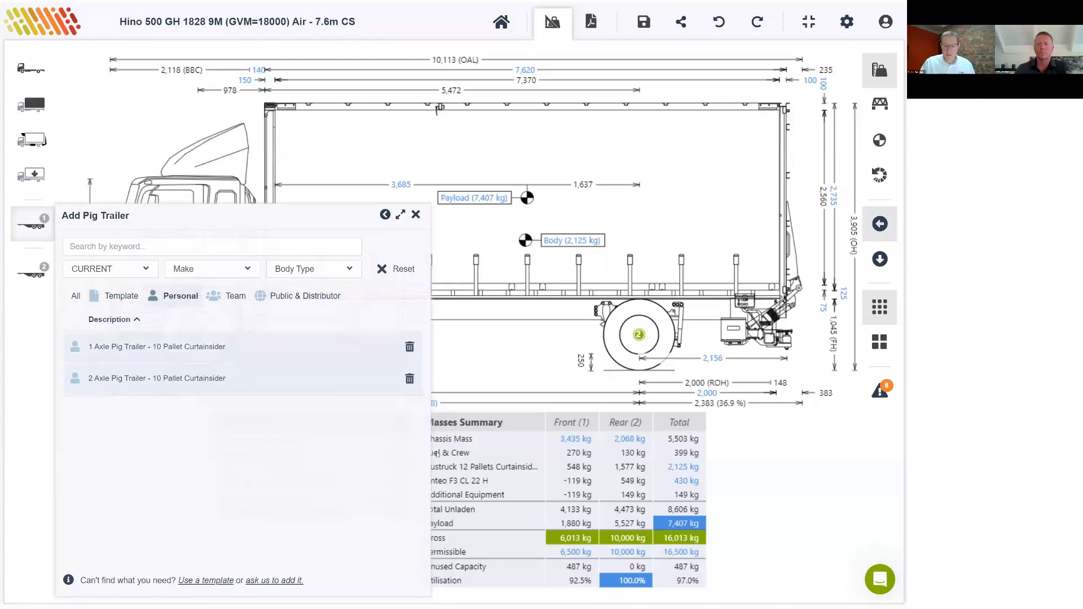
pyautogui.click(160, 346)
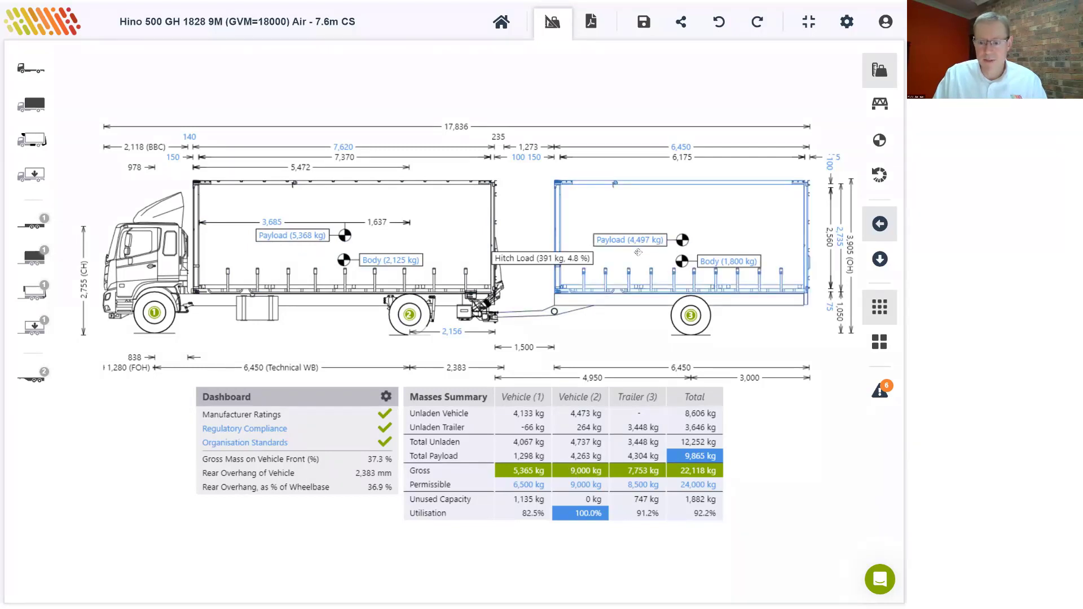
# Open the PDF report and check the report settings for company logo, company notes and paper size
pyautogui.click(590, 23)
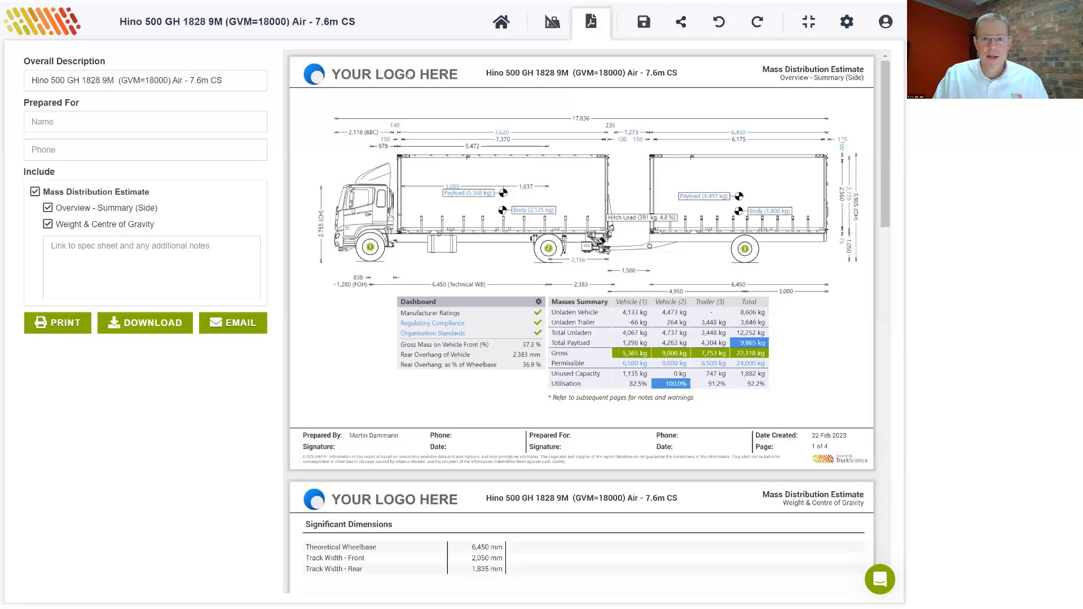
pyautogui.click(847, 21)
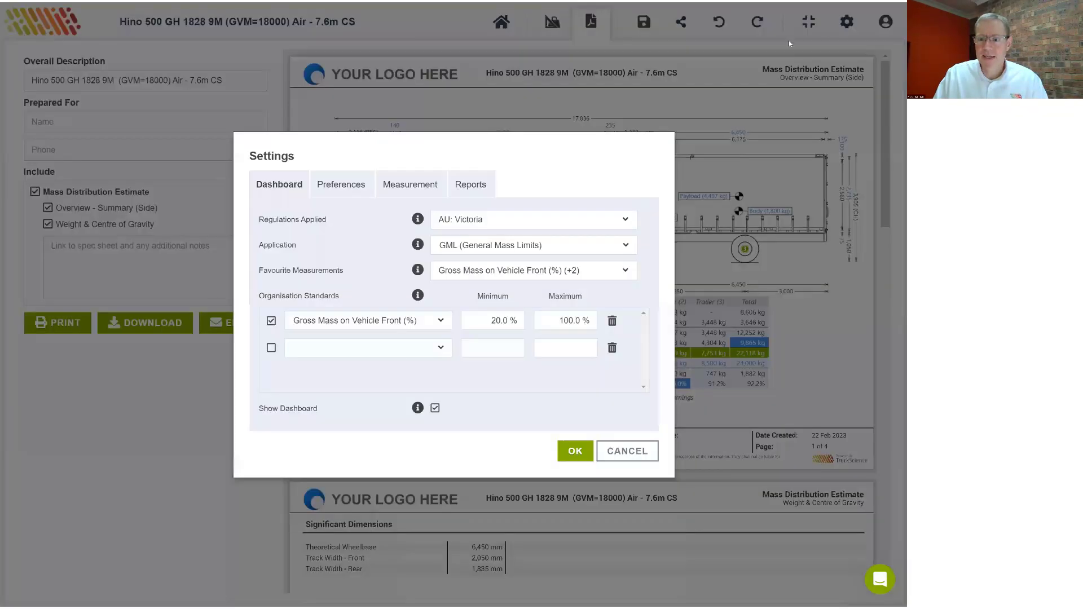
pyautogui.click(471, 185)
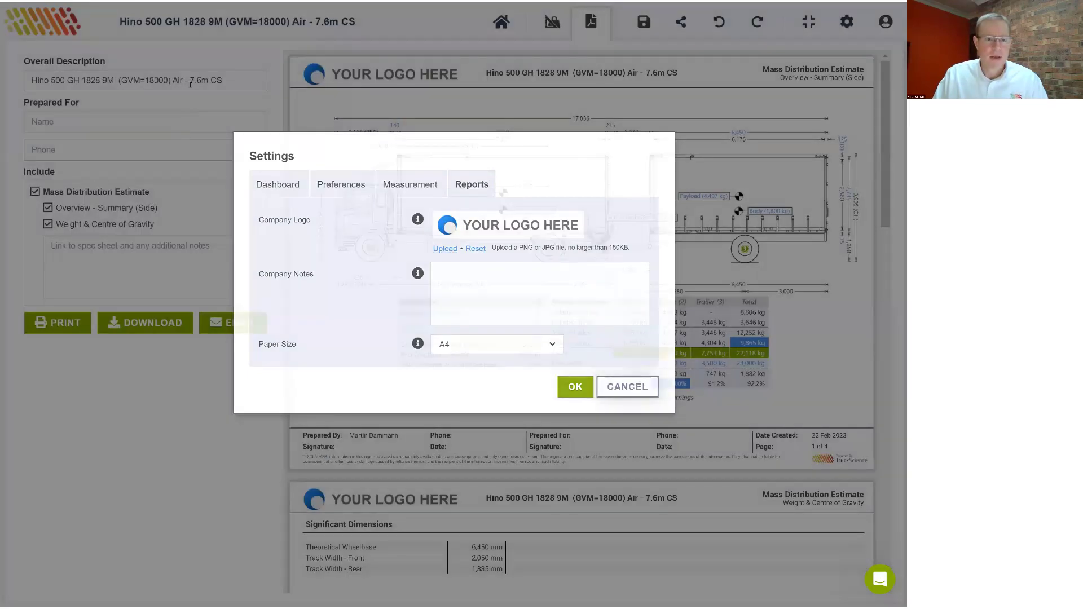
pyautogui.click(88, 98)
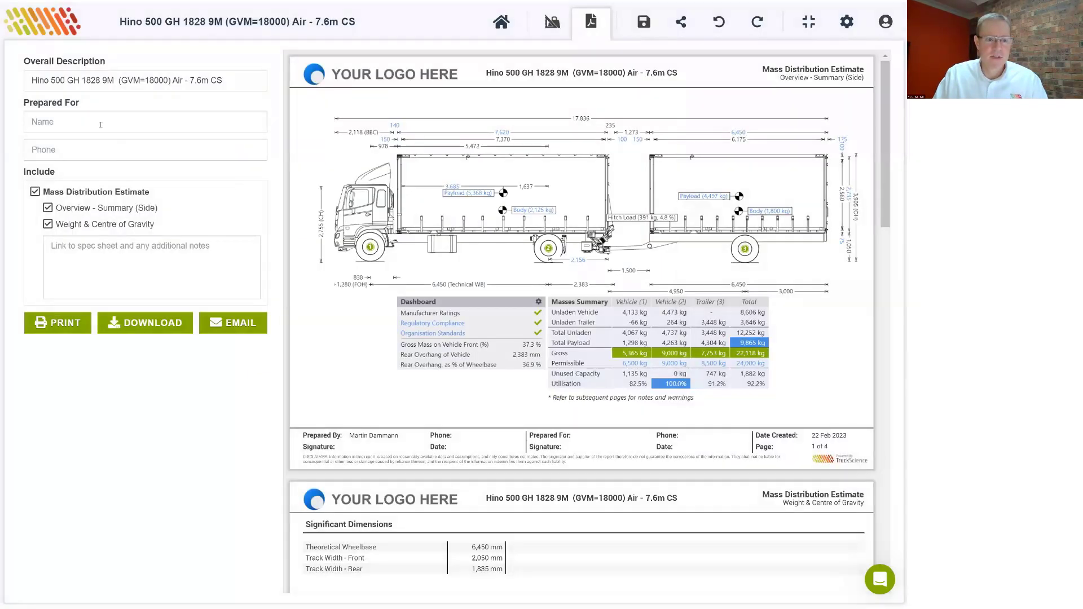
# Change the report's overall description to "Hino 500 GH 1828 9M (GVM=18000) Air - 7.6m CS 1" and apply the change
pyautogui.tripleClick(238, 83)
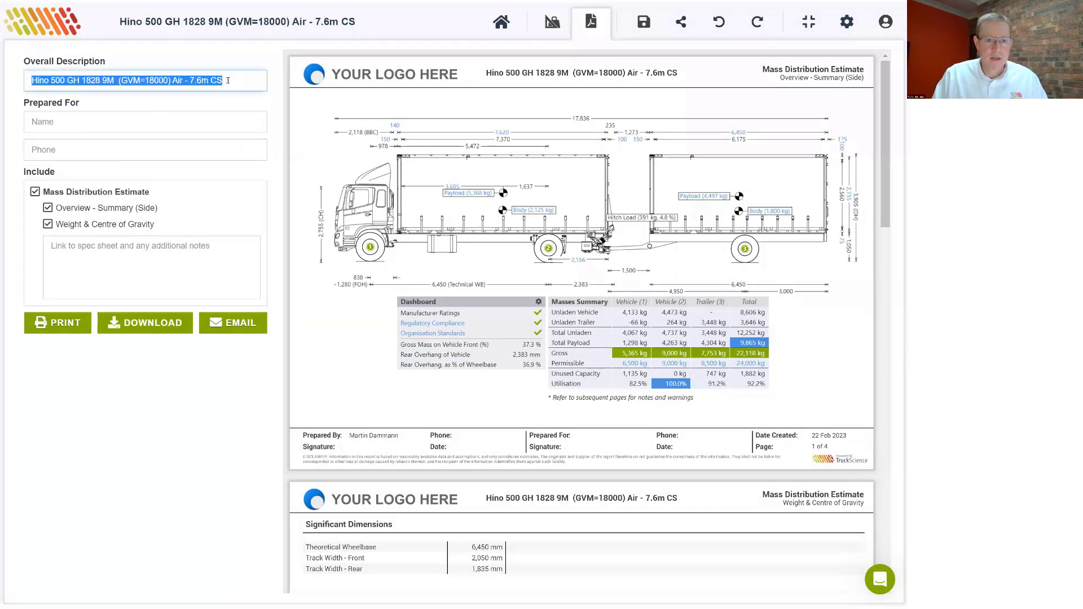
pyautogui.click(228, 81)
pyautogui.write('1')
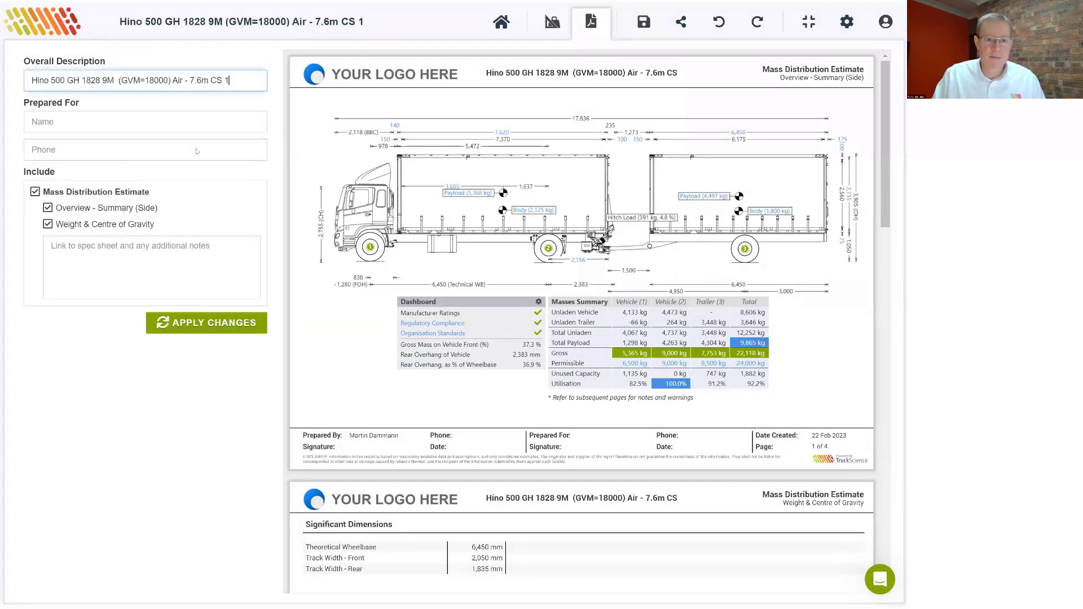
pyautogui.click(223, 323)
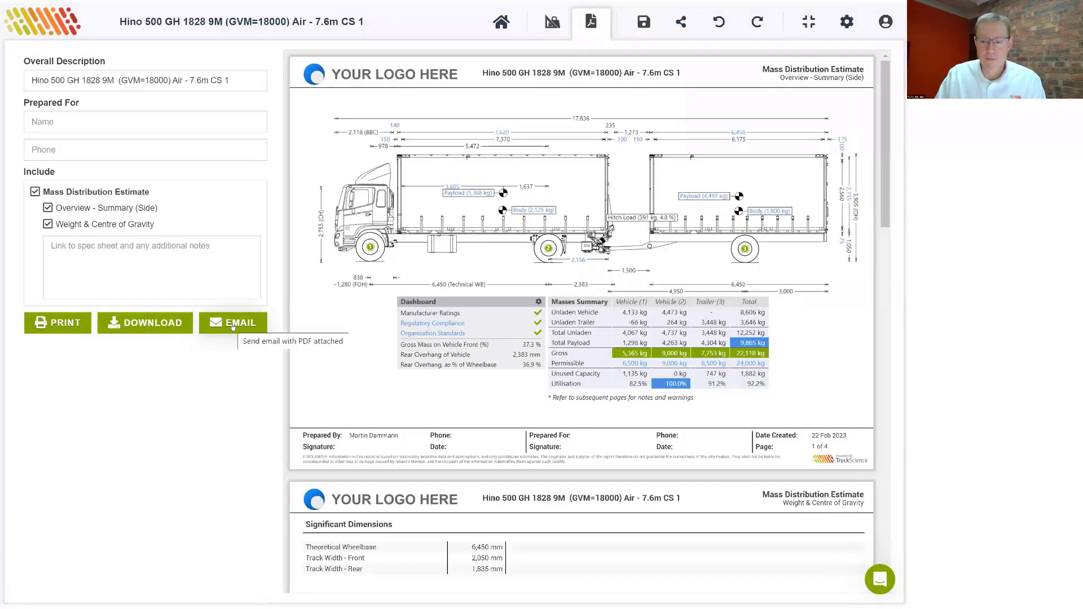
# Review the report's centre of gravity and weight distribution tables and its notes and warnings
pyautogui.scroll(-7, 556, 258)
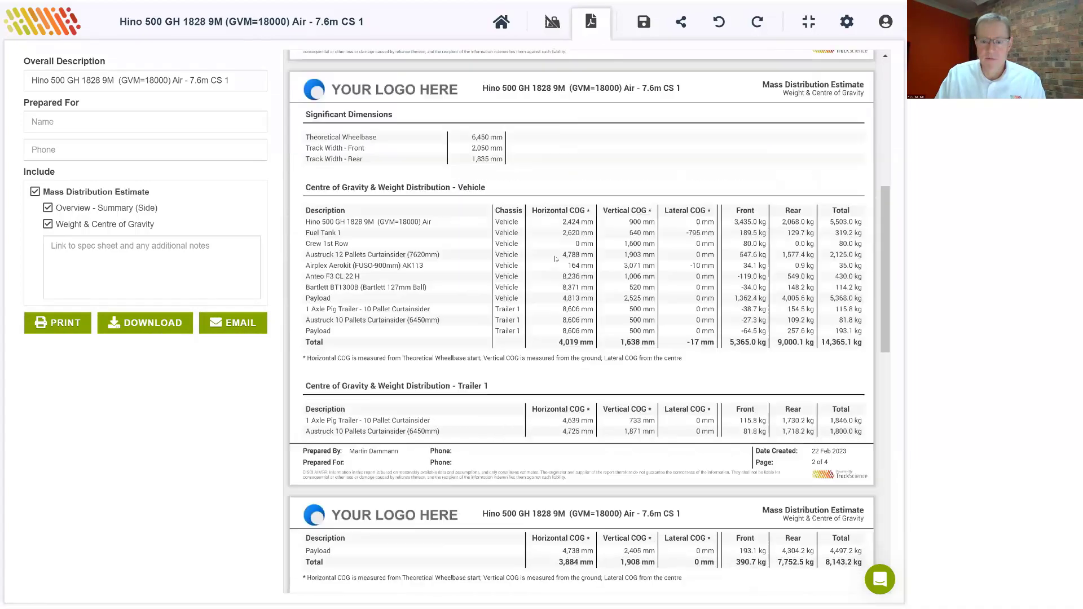
pyautogui.scroll(-9, 555, 259)
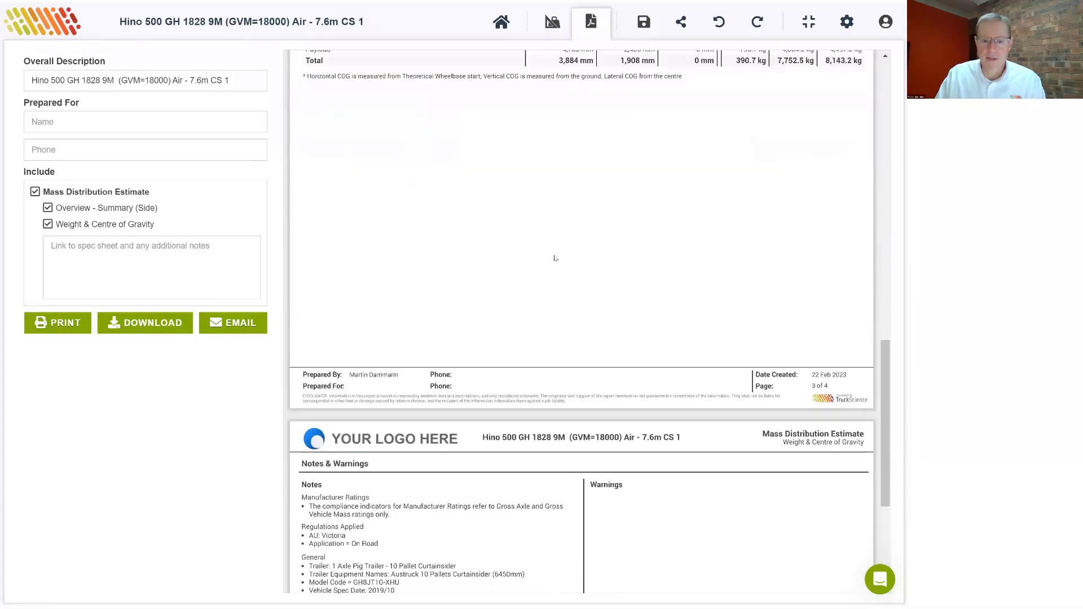
pyautogui.scroll(11, 555, 258)
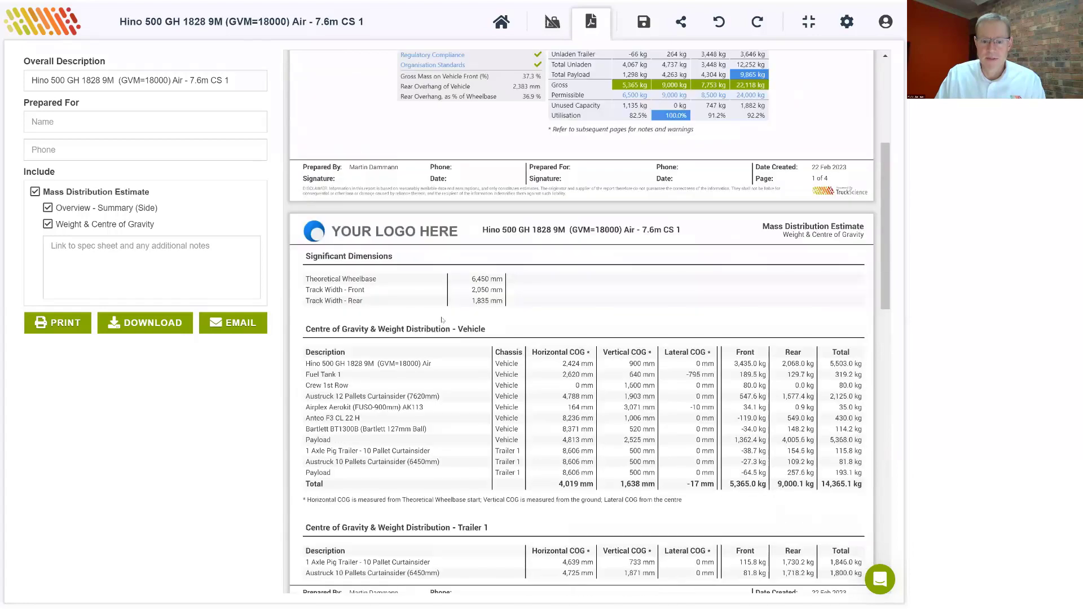
pyautogui.scroll(5, 441, 320)
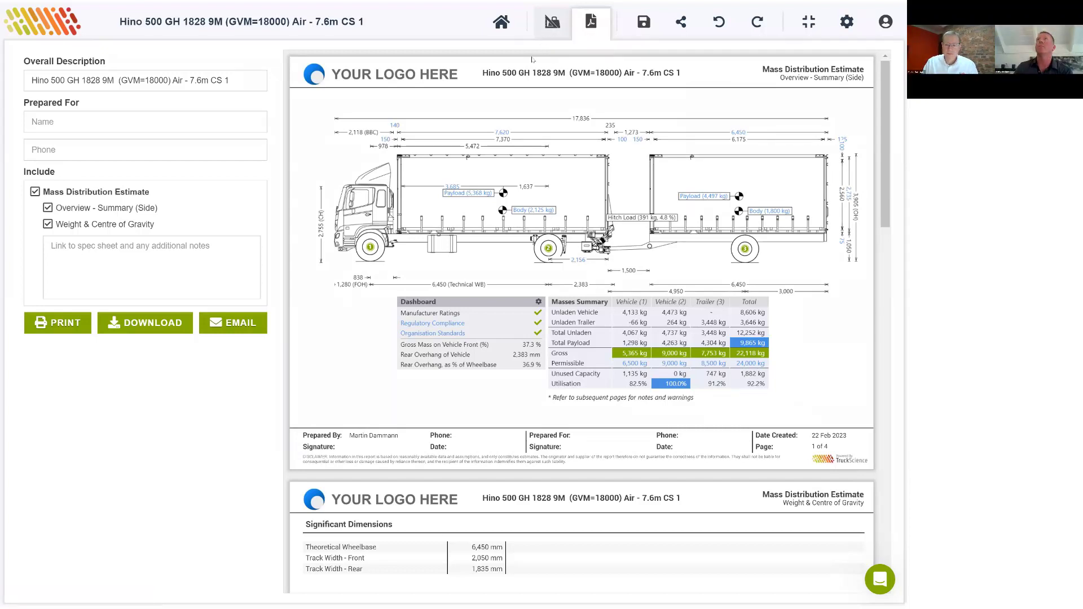
# Leave the report and close the Hino 500 calculation without saving its changes
pyautogui.click(552, 22)
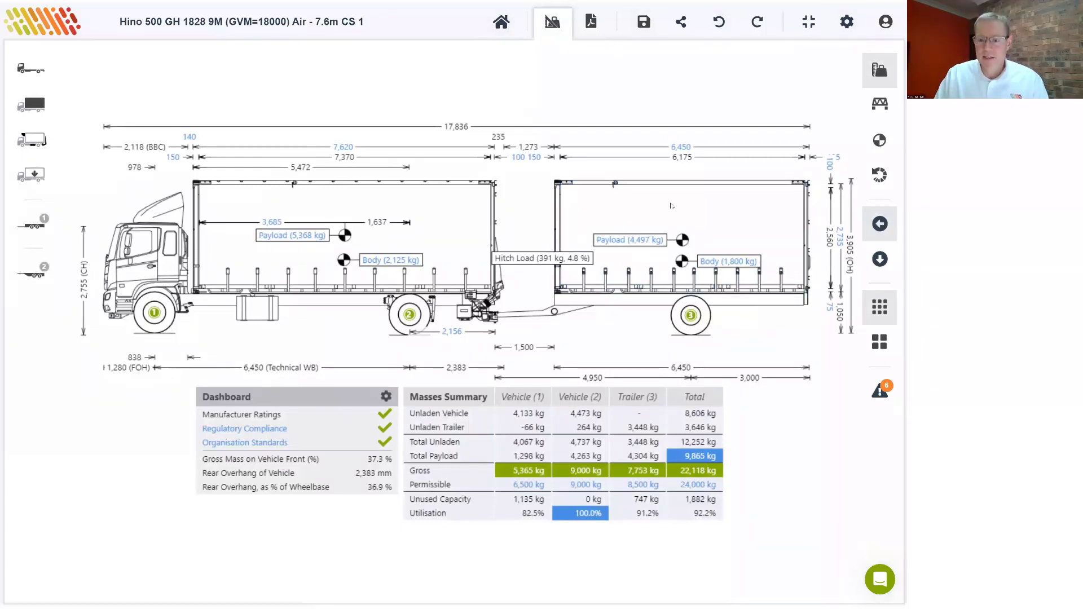
pyautogui.click(501, 22)
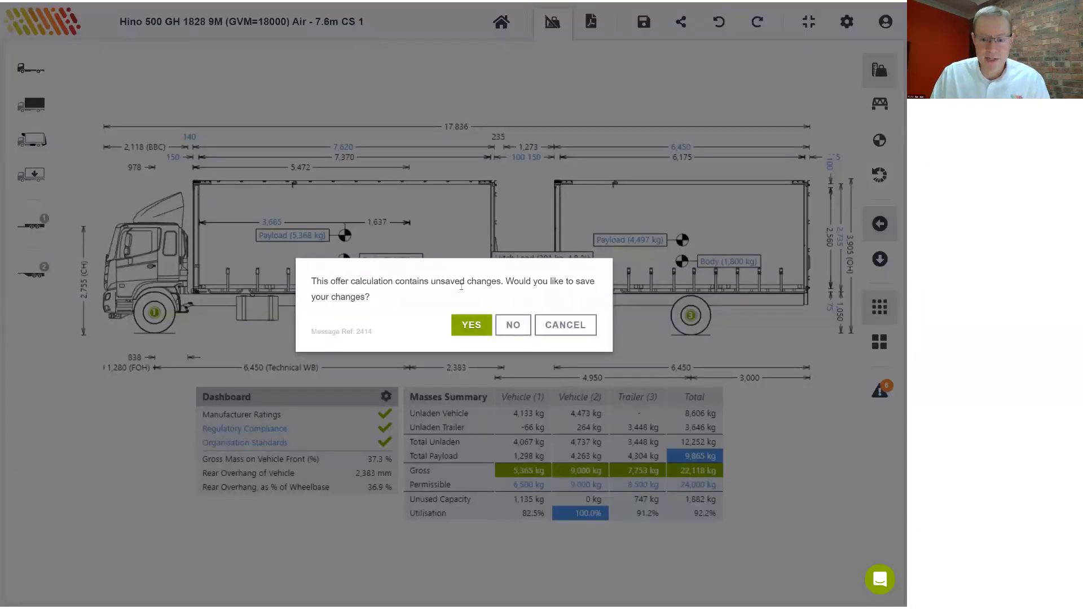
pyautogui.click(514, 325)
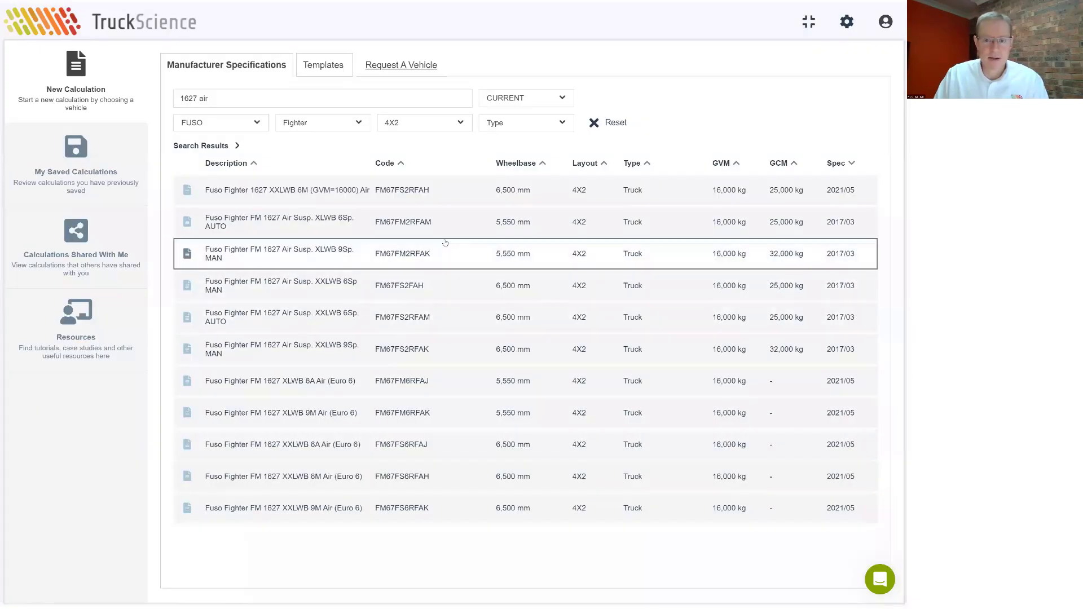
# Clear the old vehicle filters and start a new calculation for the Mercedes-Benz Actros 6X4 2658 (Euro VI) (Fuel=700+400l), searching for "2658"
pyautogui.click(610, 123)
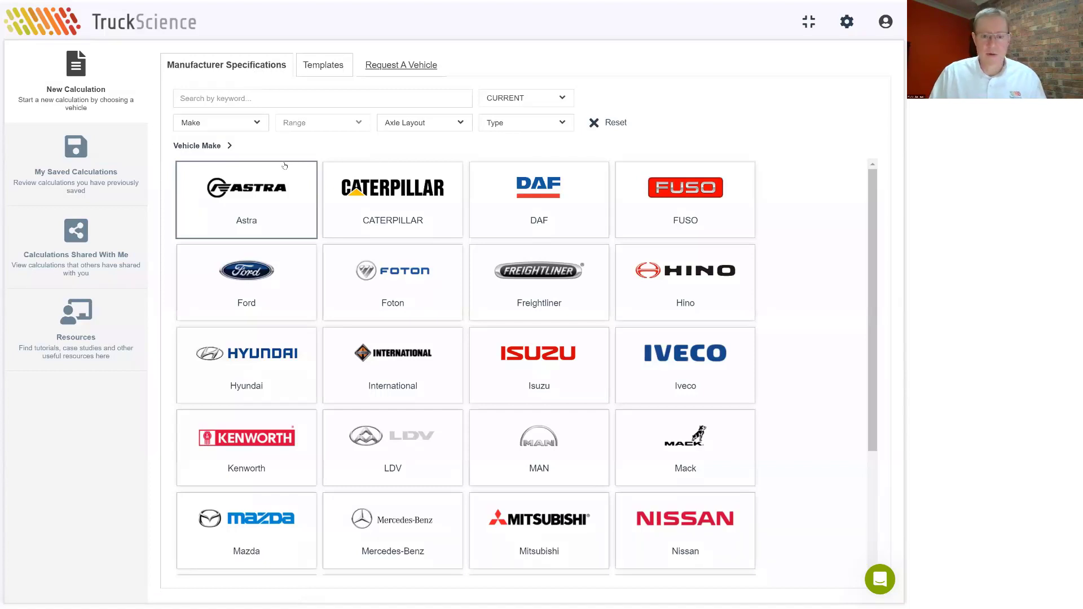
pyautogui.click(401, 521)
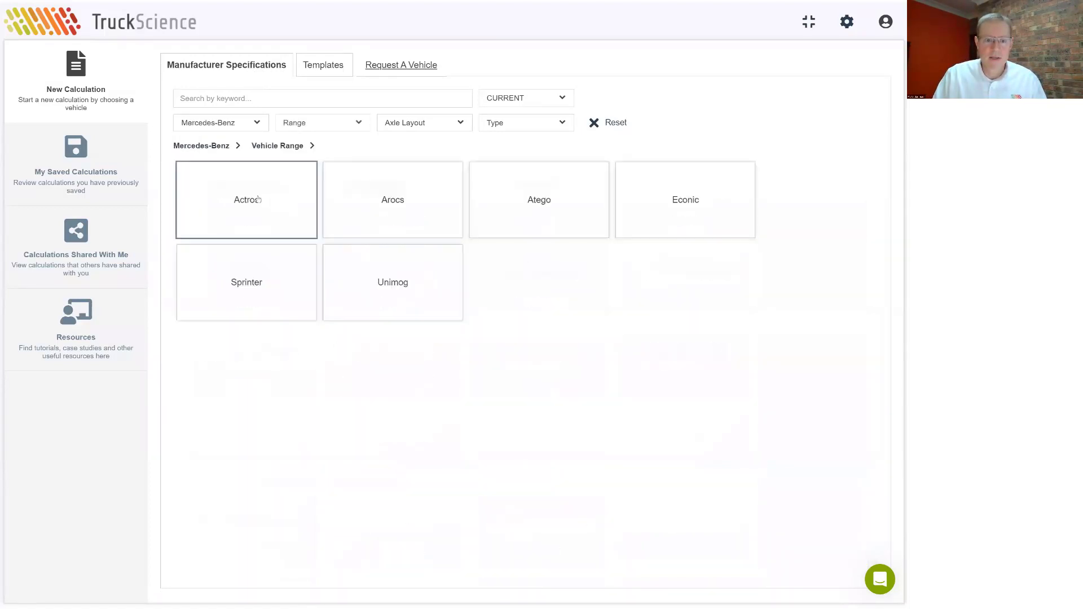
pyautogui.click(257, 200)
pyautogui.click(536, 203)
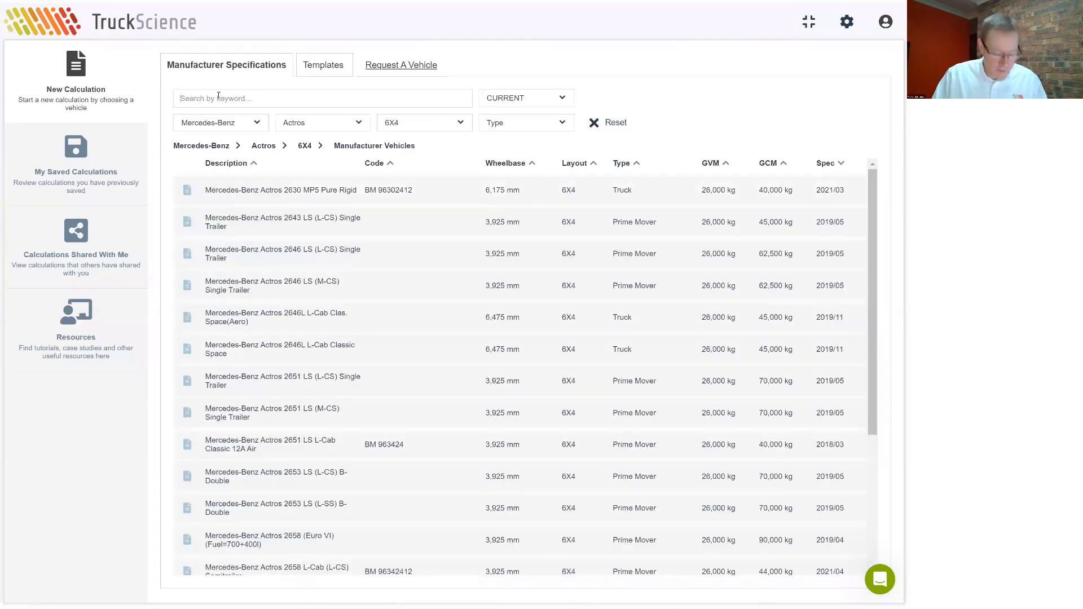
pyautogui.click(218, 96)
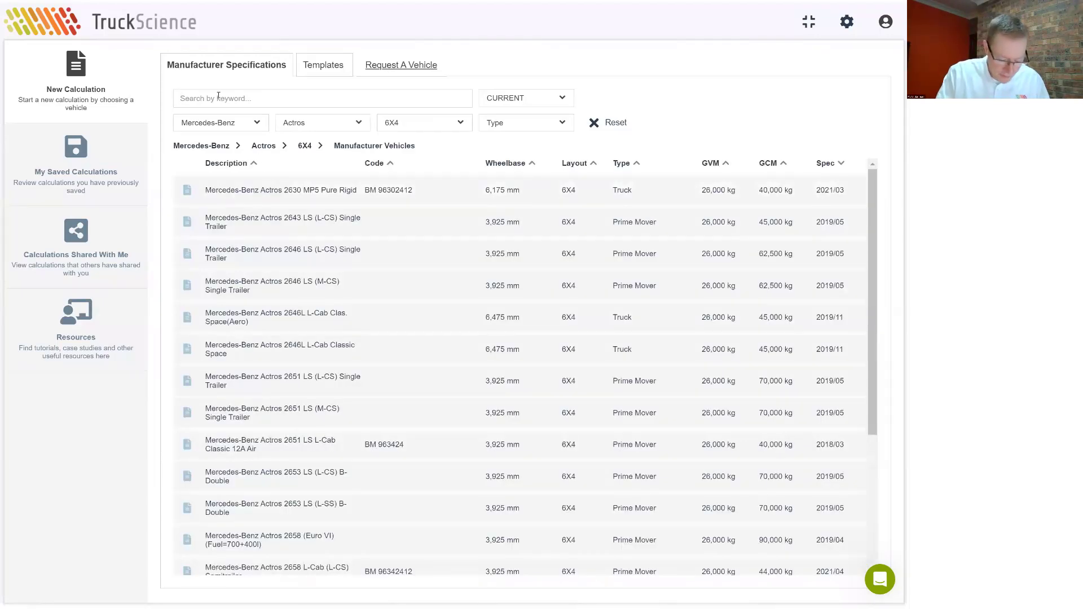
pyautogui.write('2658')
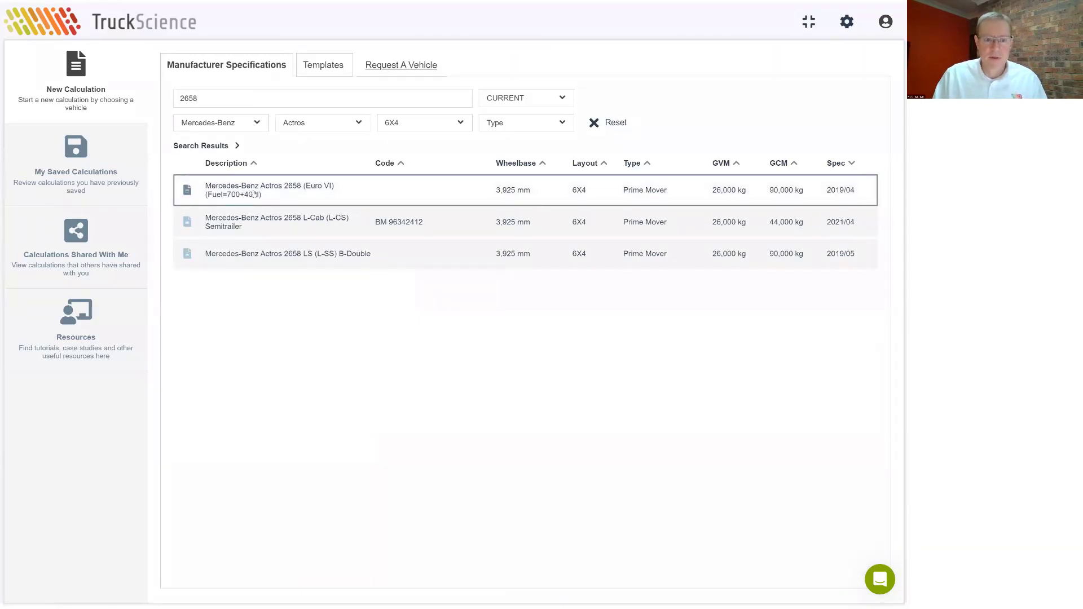
pyautogui.click(253, 193)
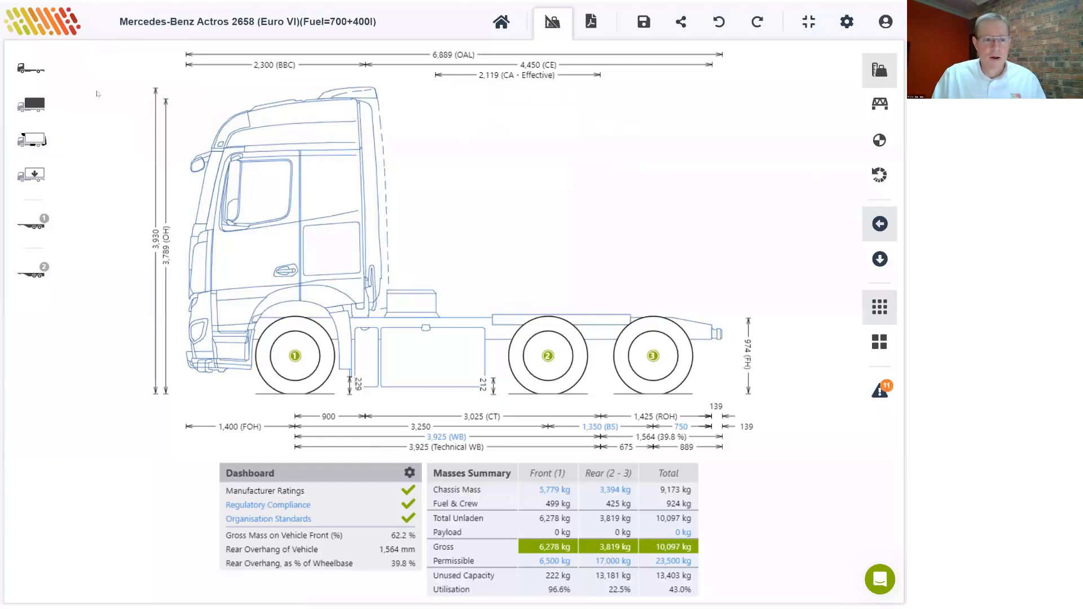
# Add the Jost JSK 37 C185 fifth wheel to the prime mover
pyautogui.click(39, 135)
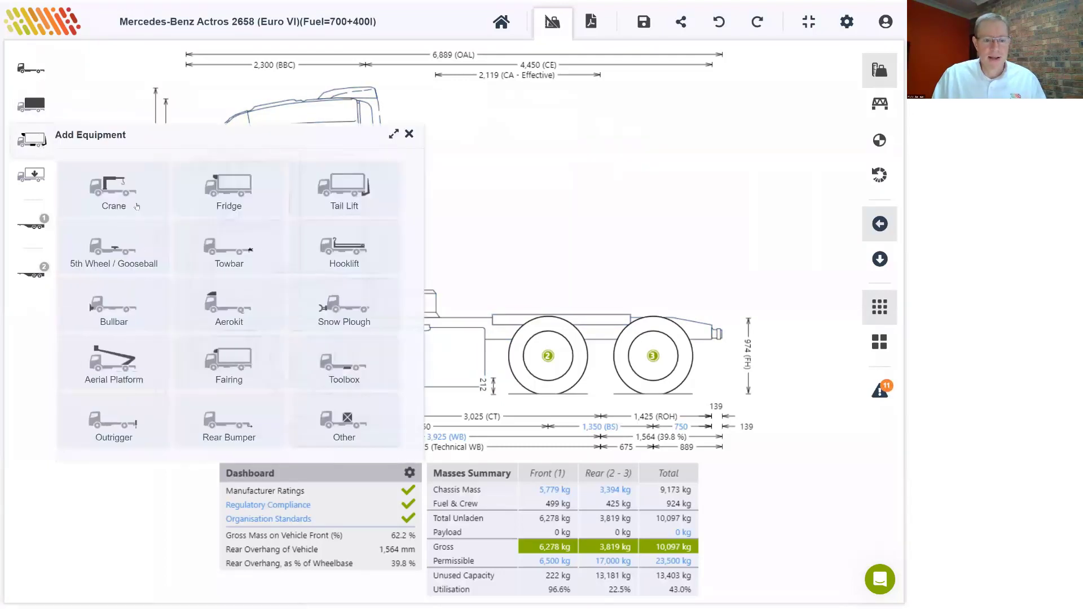
pyautogui.click(125, 248)
pyautogui.scroll(-5, 95, 375)
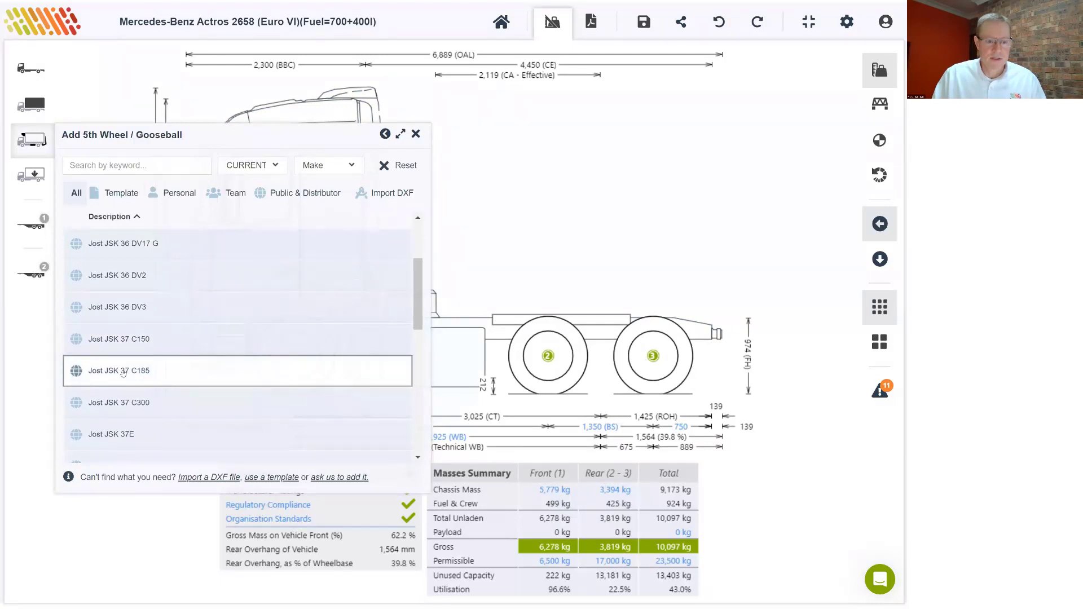
pyautogui.click(123, 372)
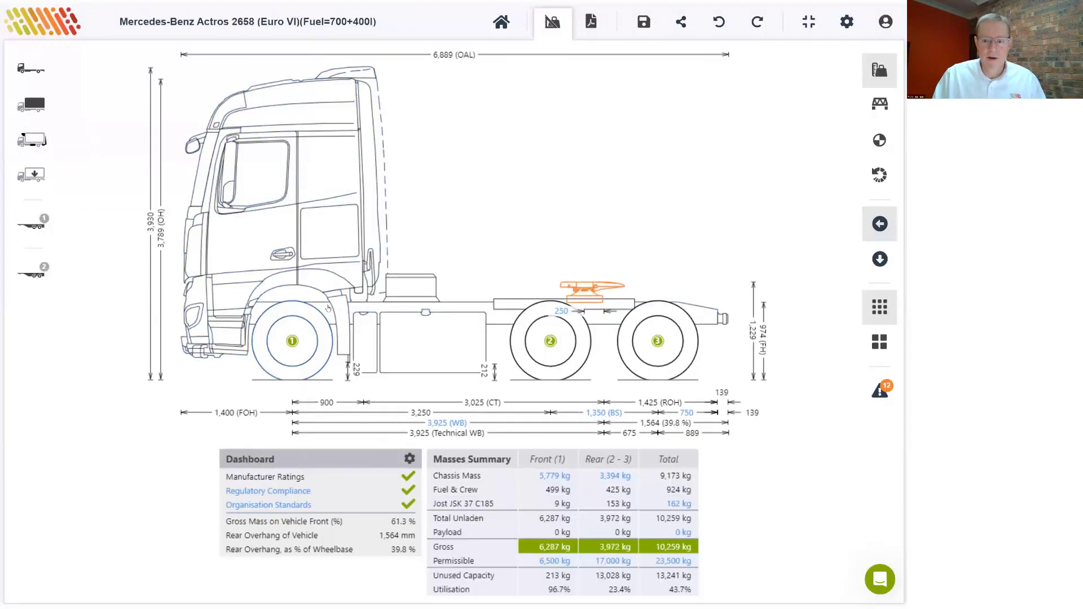
# Add the Vawdrey A trailer as the first trailer, filtering the A trailers by the Curtainsider body type
pyautogui.click(26, 227)
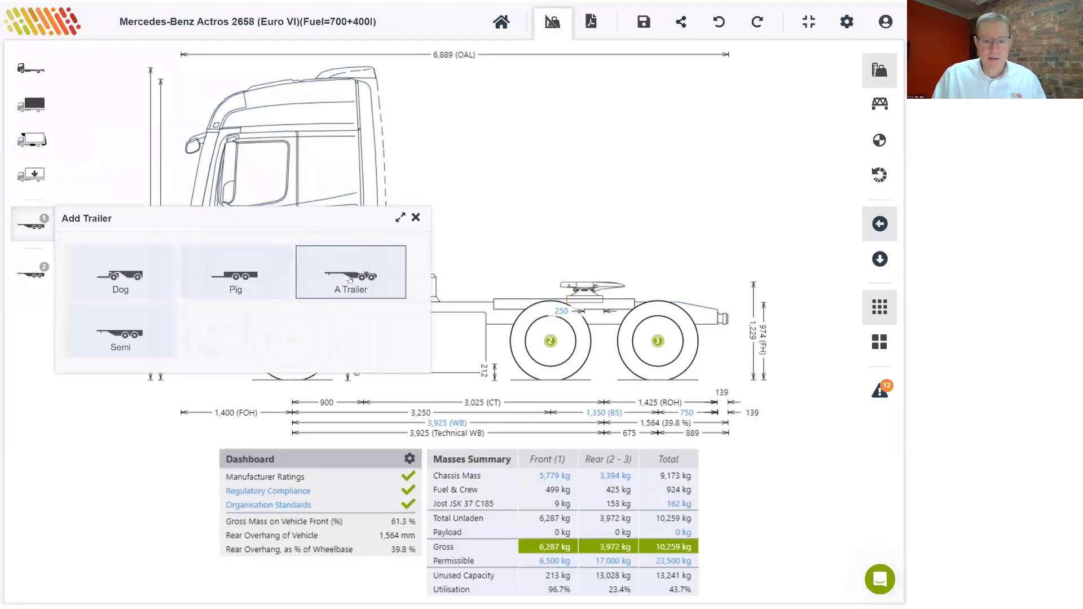
pyautogui.click(350, 280)
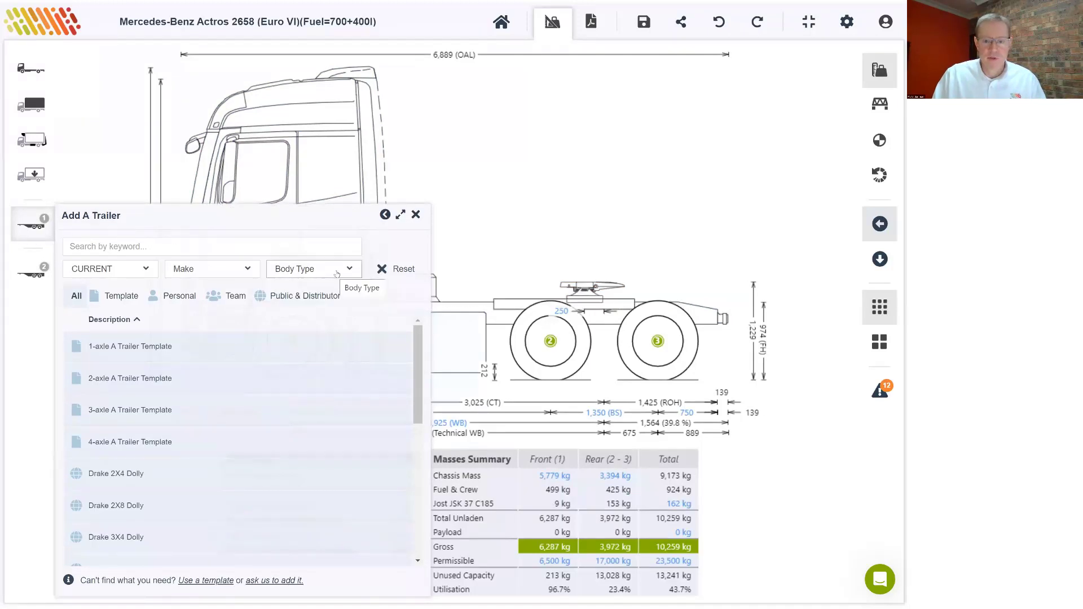
pyautogui.click(349, 271)
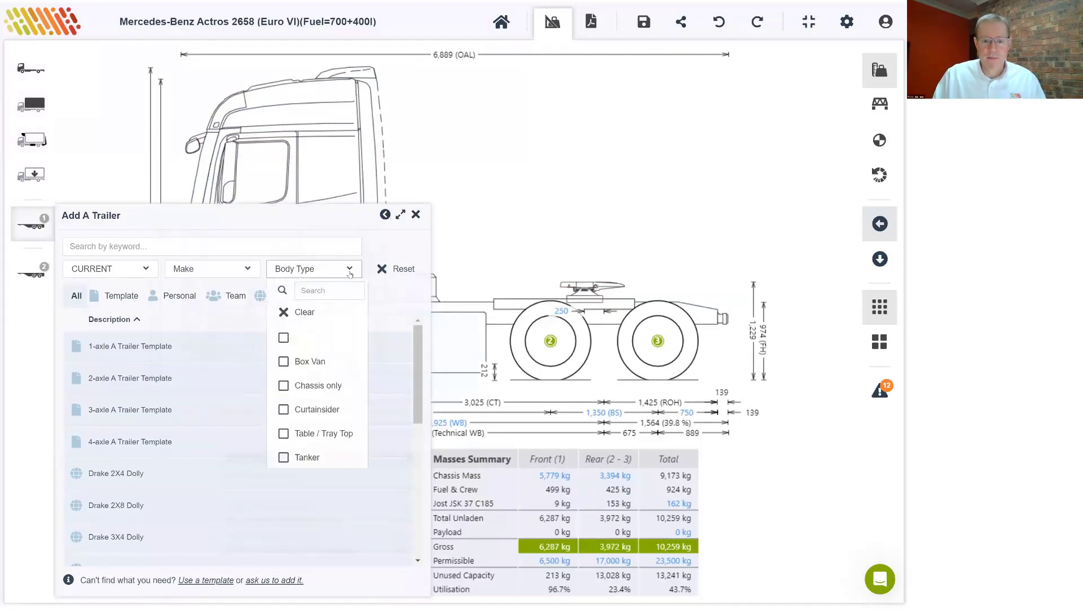
pyautogui.click(284, 410)
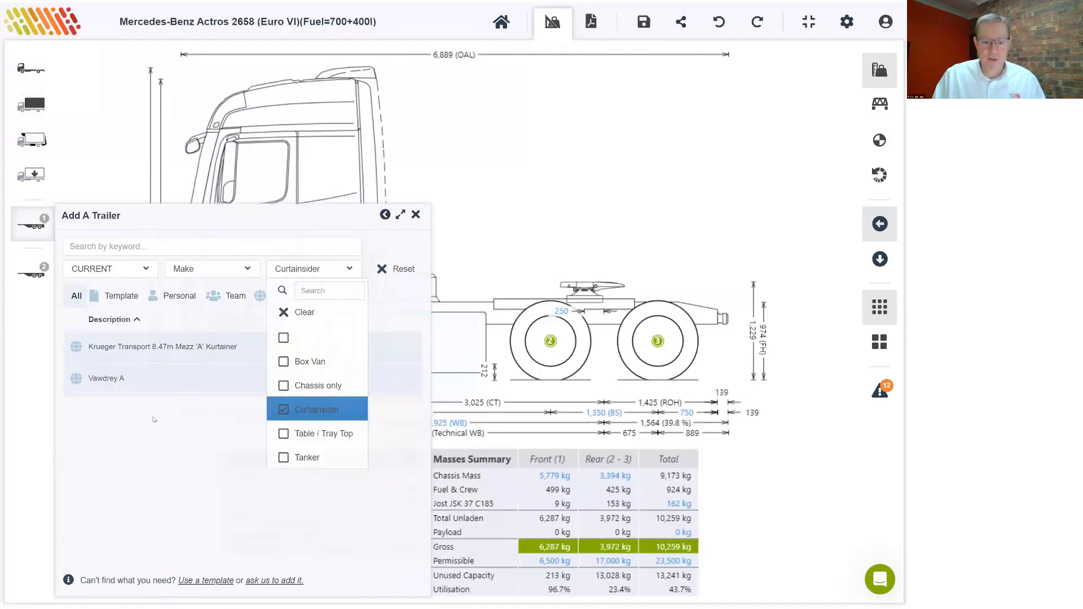
pyautogui.click(149, 423)
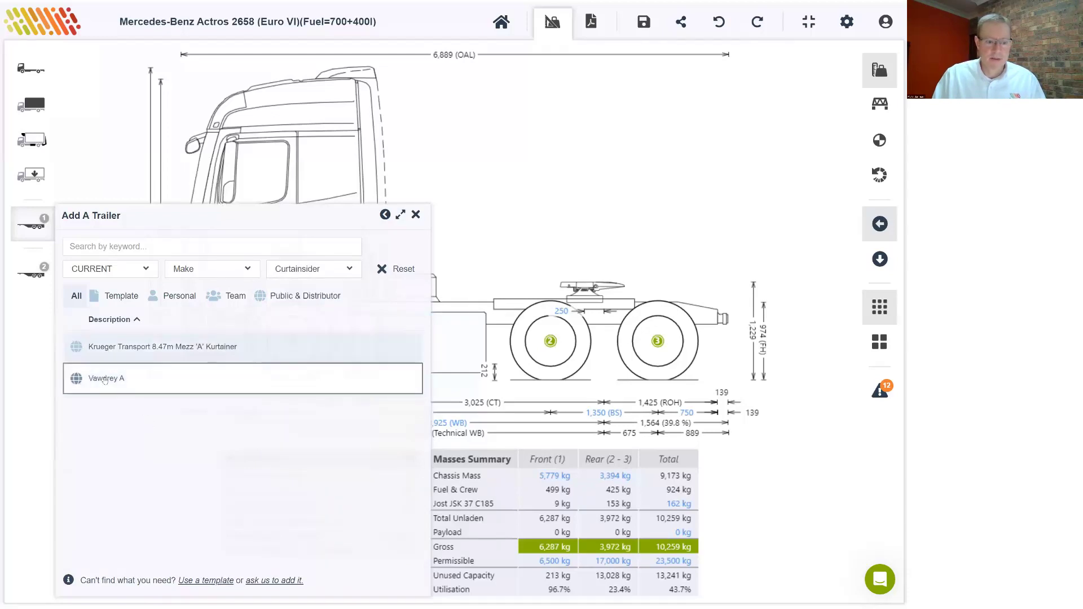
pyautogui.click(103, 378)
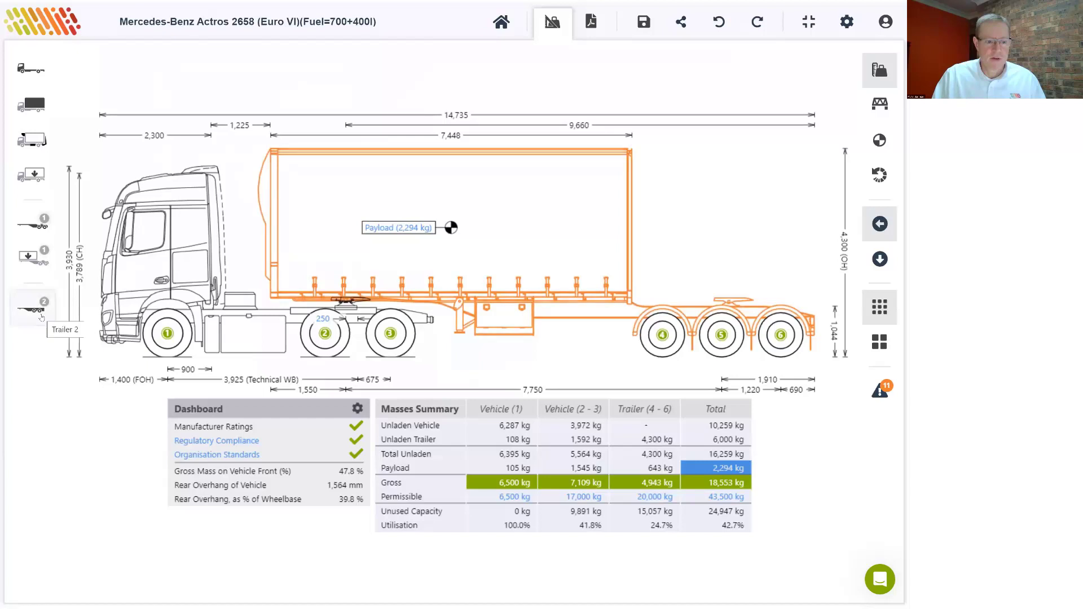
# Add the Vawdrey B trailer as the second trailer, filtering the B trailers by the Curtainsider body type
pyautogui.click(41, 318)
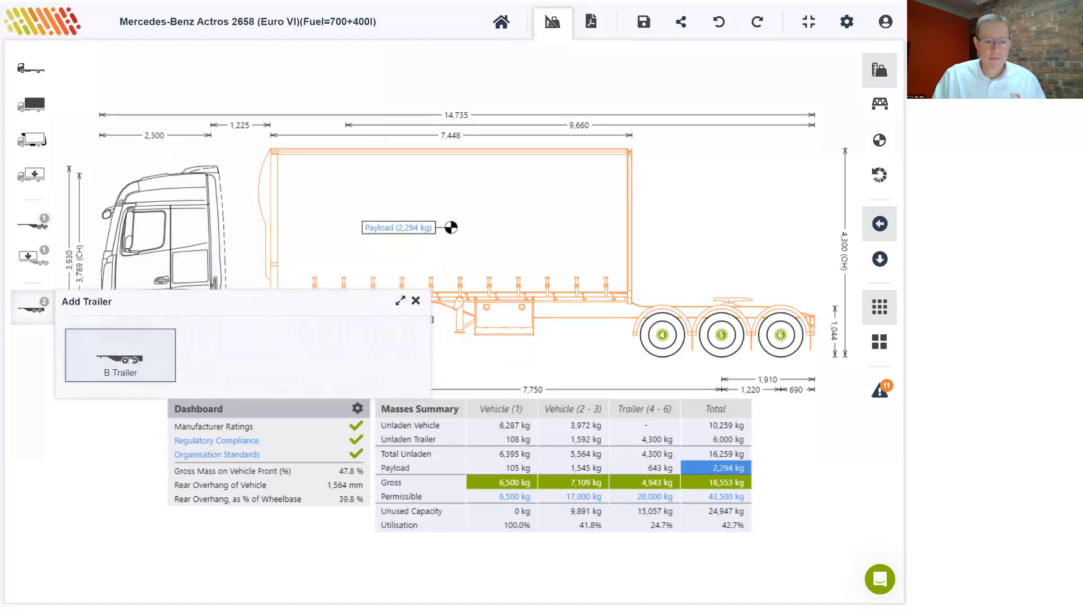
pyautogui.click(130, 360)
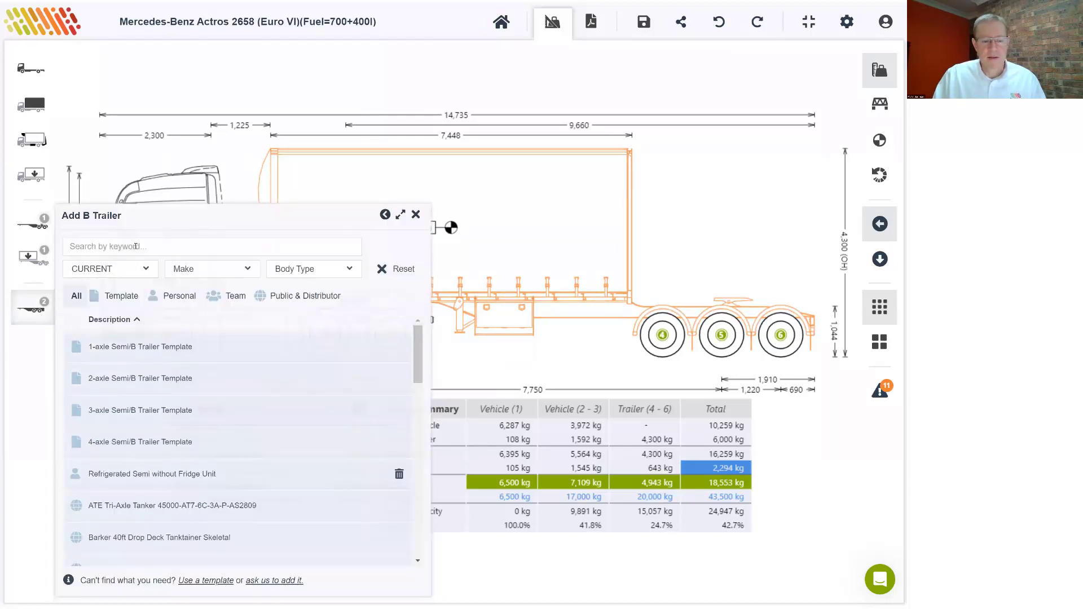
pyautogui.click(311, 269)
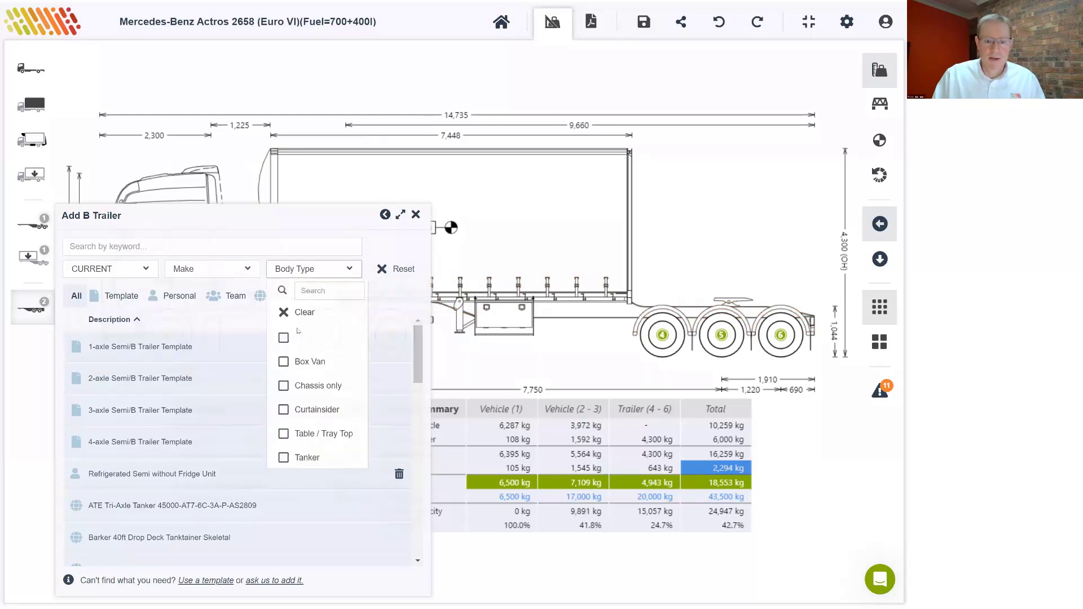
pyautogui.click(307, 409)
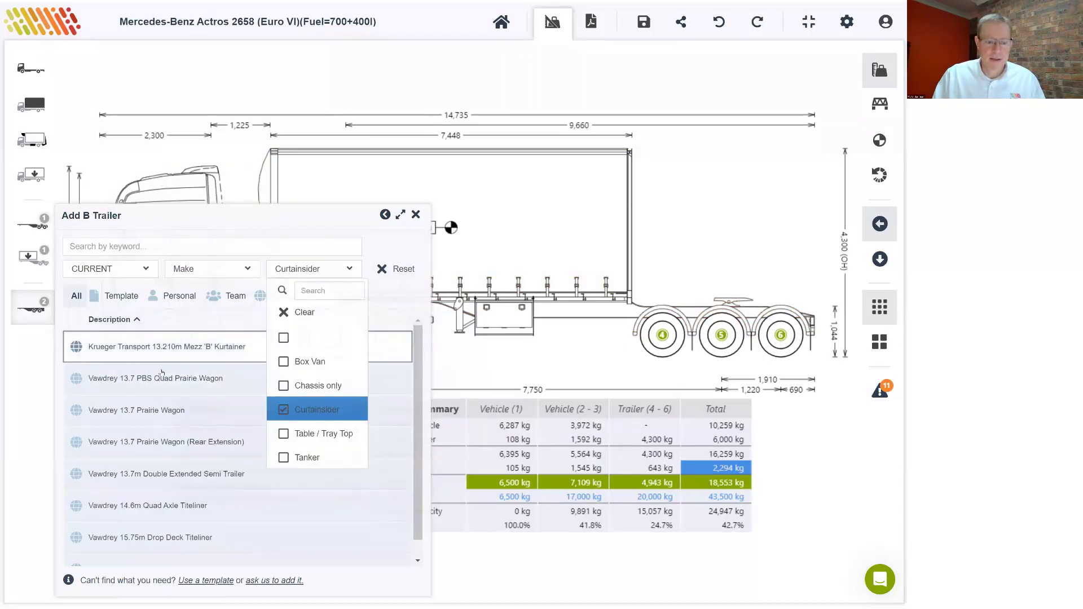
pyautogui.scroll(-1, 160, 395)
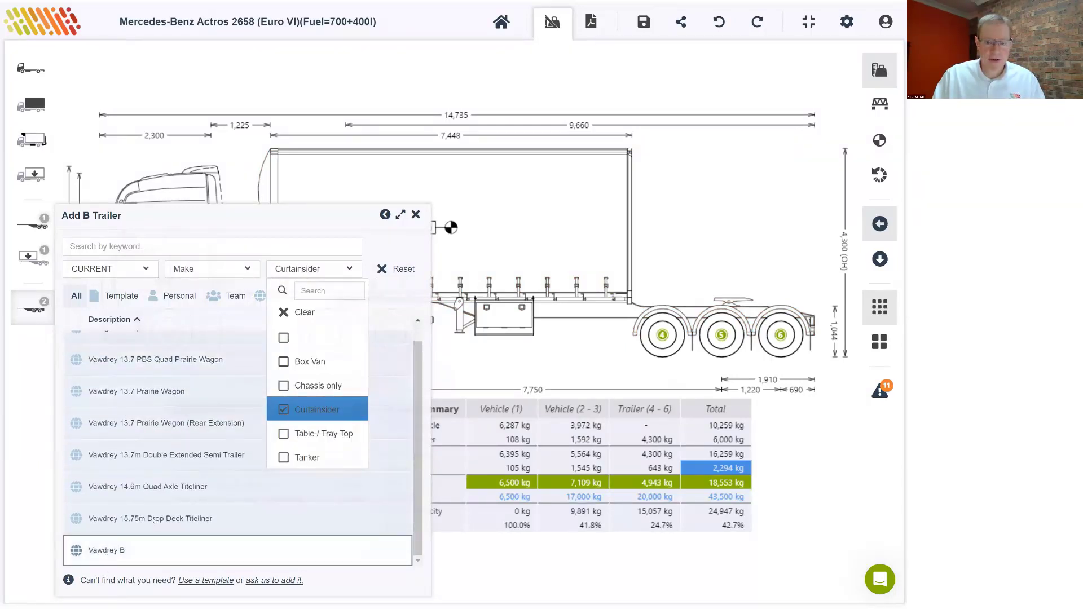
pyautogui.click(113, 550)
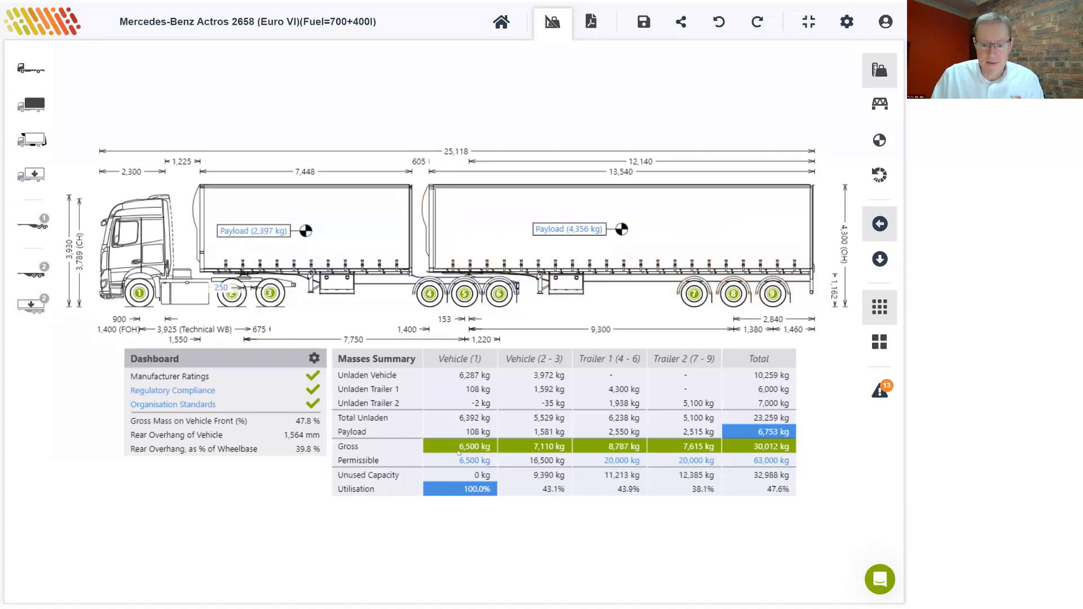
# Reduce the Jost JSK 37 C185 fifth wheel's offset to 50 mm
pyautogui.click(238, 288)
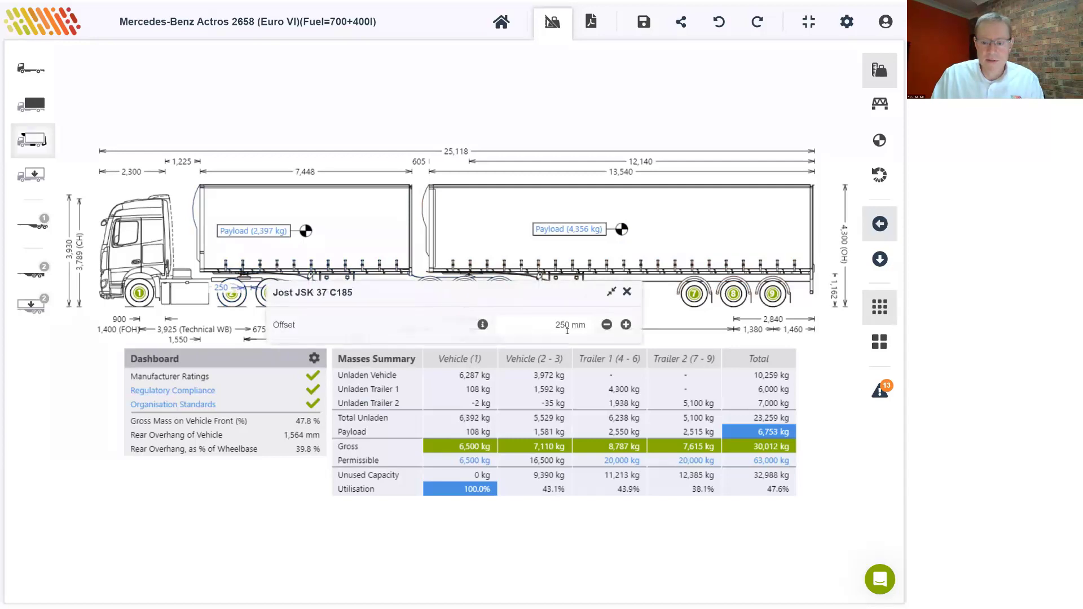
pyautogui.click(607, 324)
pyautogui.click(606, 325)
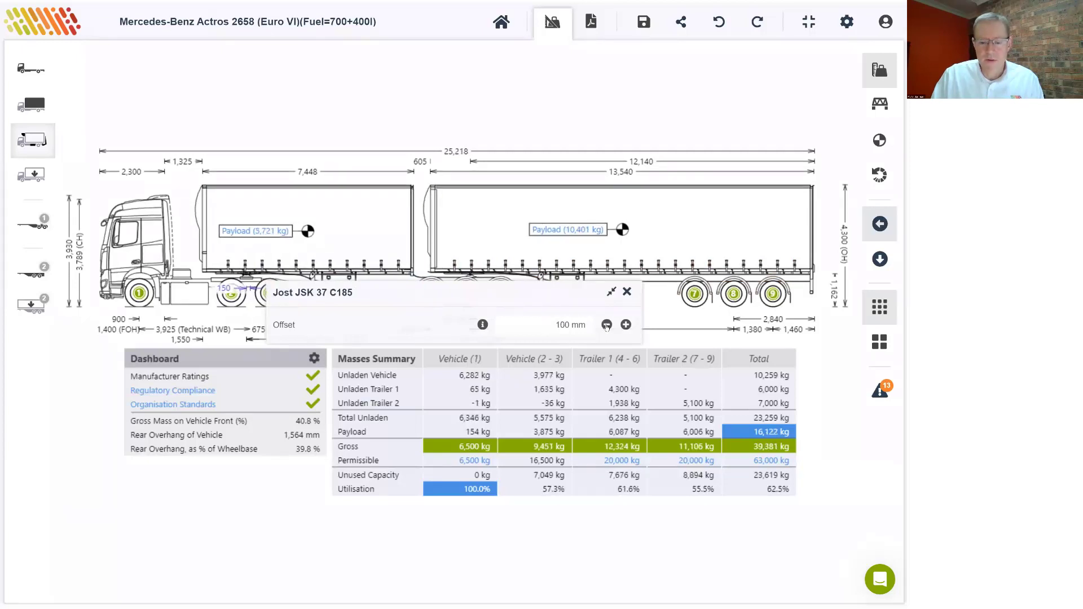
pyautogui.click(606, 325)
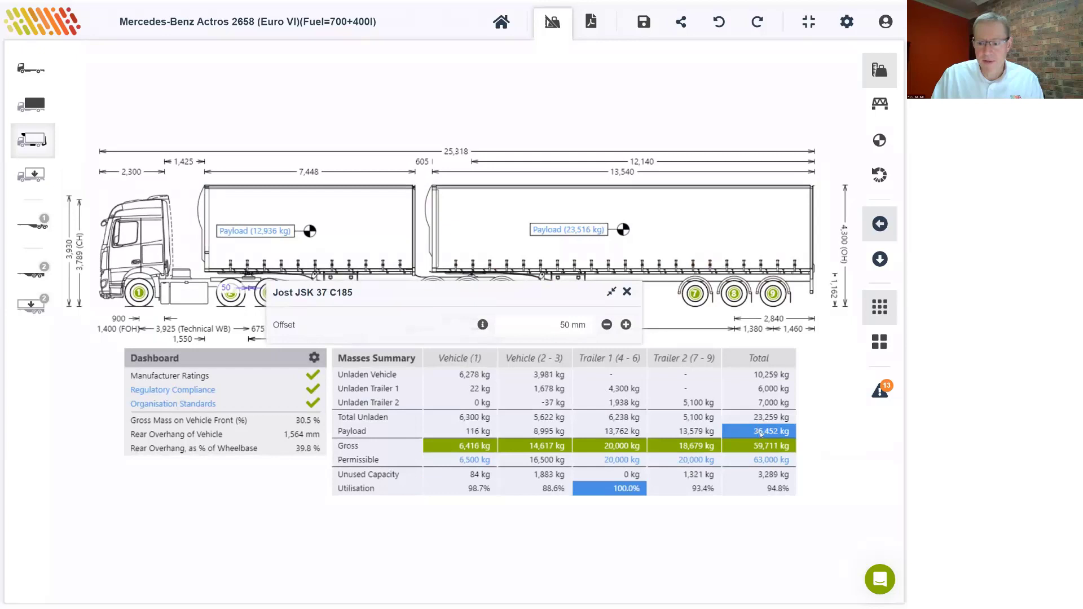
pyautogui.click(627, 291)
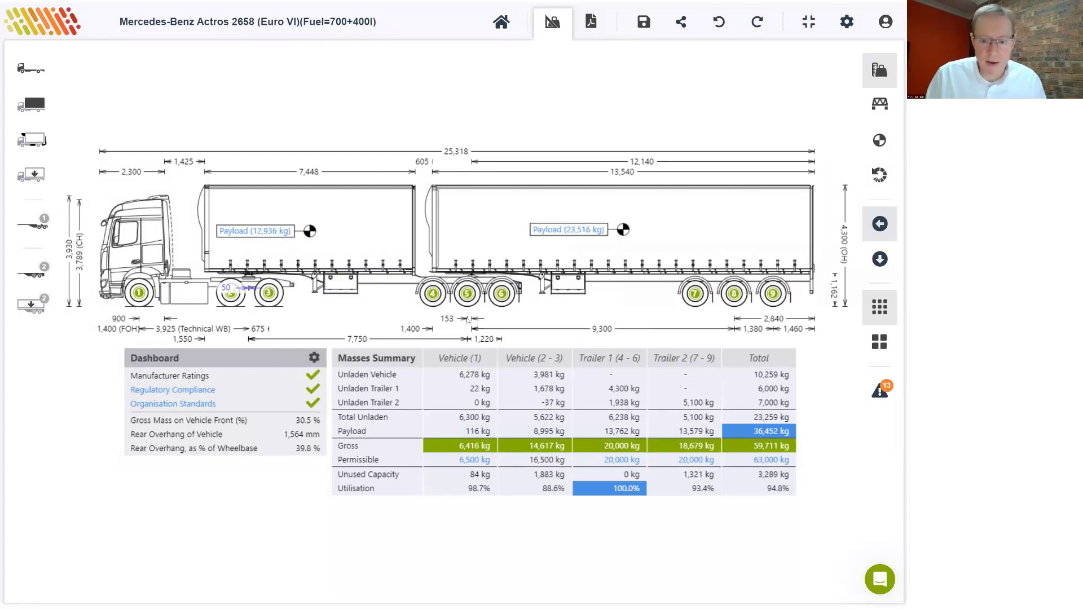
# Set the application to HML (Higher Mass Limits) and the applied regulations to AU: National only, and apply the settings
pyautogui.click(848, 25)
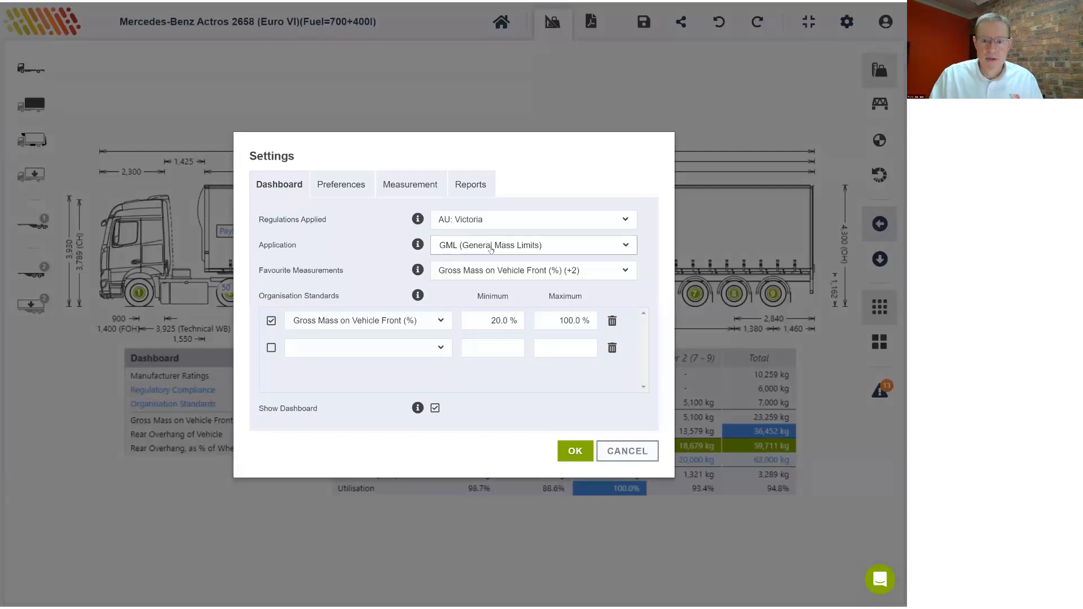
pyautogui.click(490, 248)
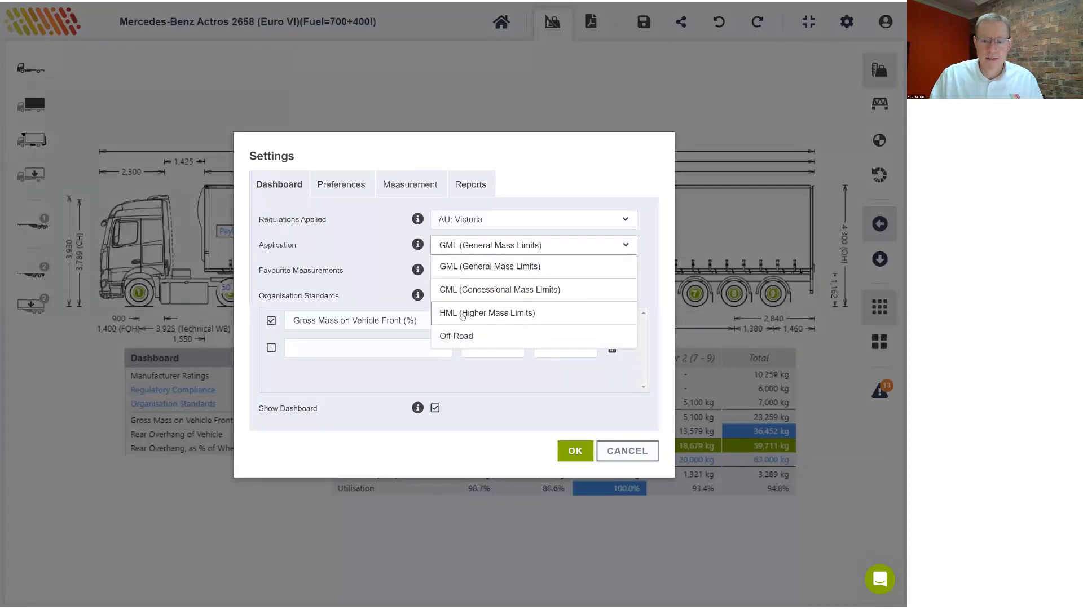
pyautogui.click(462, 314)
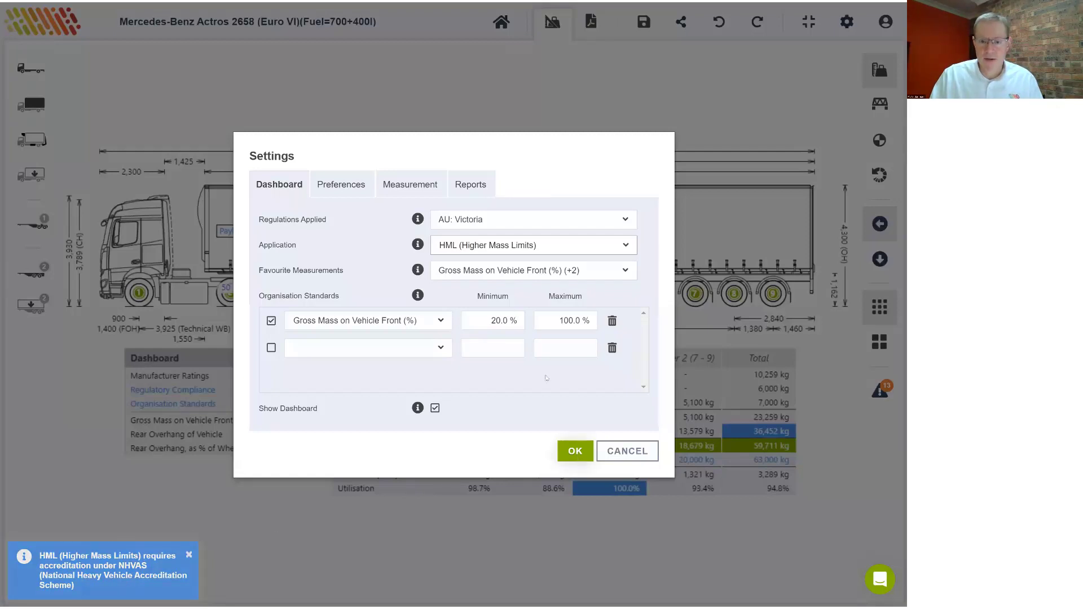
pyautogui.click(506, 220)
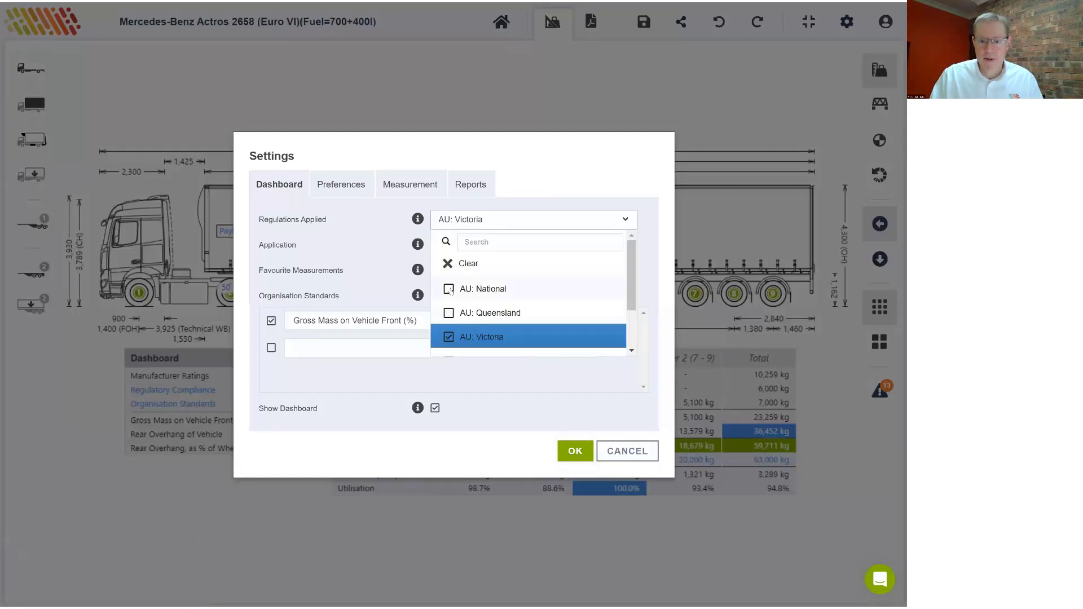
pyautogui.click(449, 290)
pyautogui.click(449, 337)
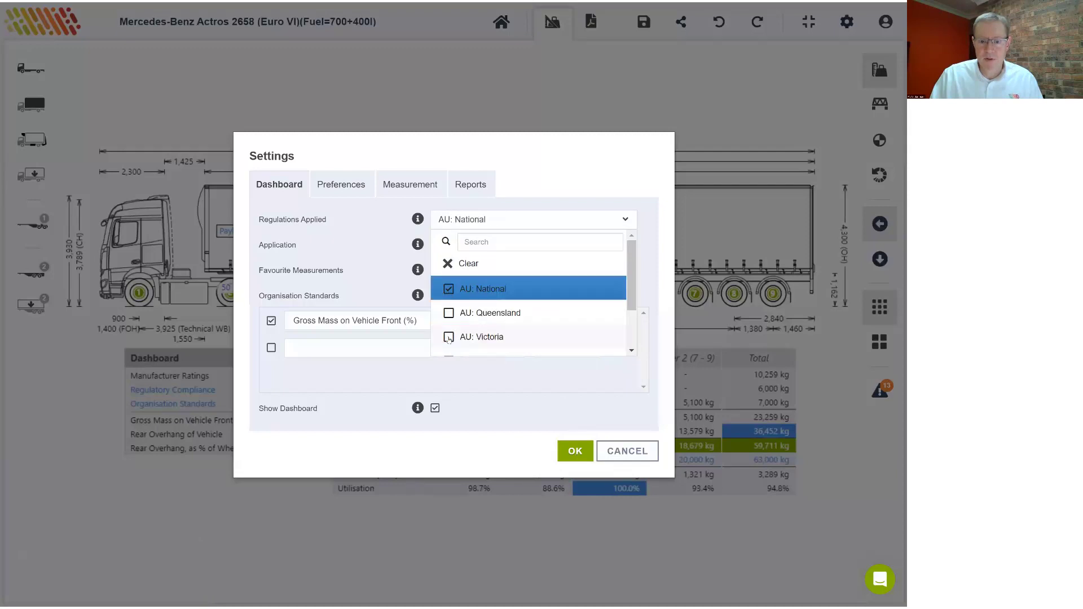
pyautogui.click(381, 252)
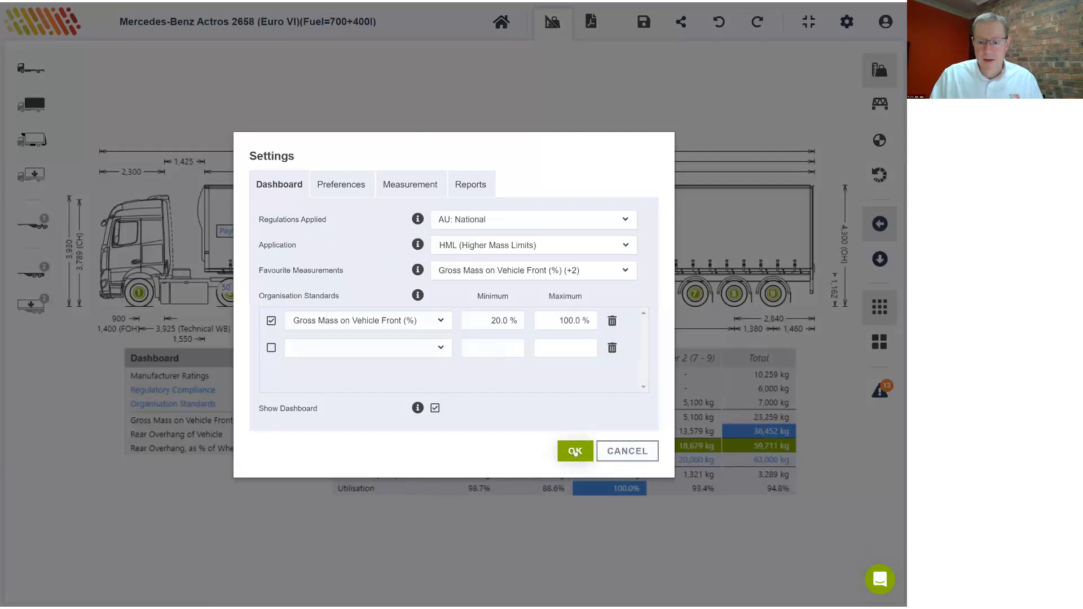
pyautogui.click(575, 451)
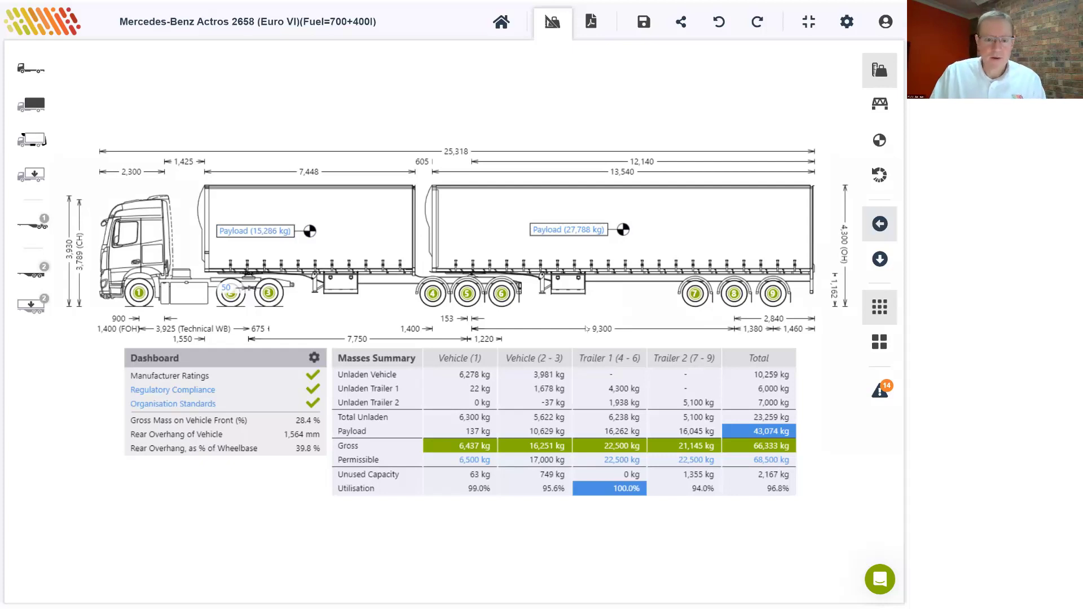
# Swap the prime mover for the Kenworth T909 6x4 36" Aero Roof Sleeper and update the calculation's overall description to match
pyautogui.click(145, 212)
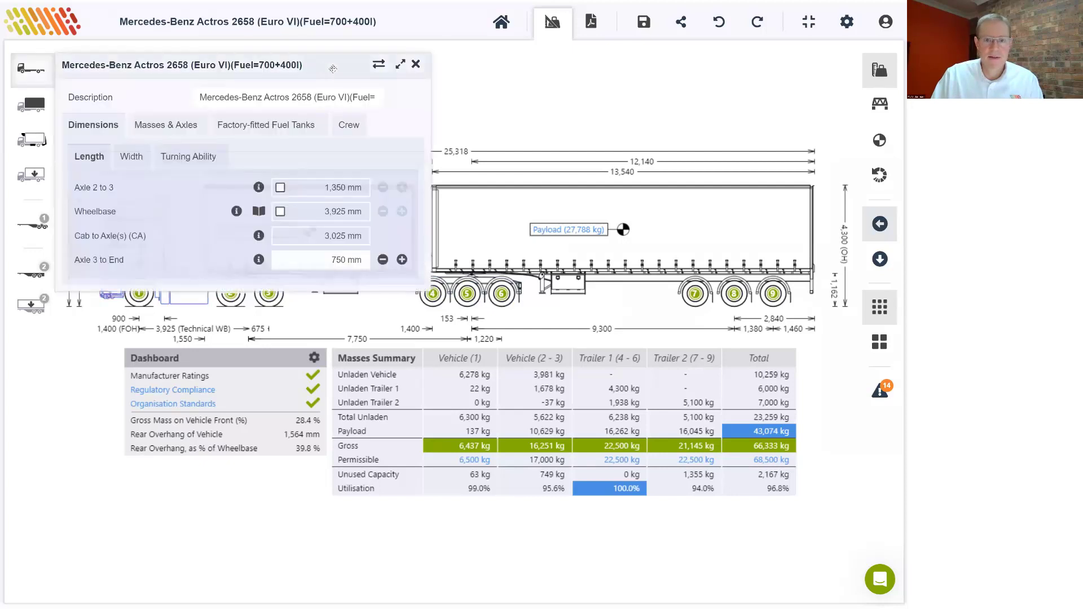
pyautogui.click(376, 66)
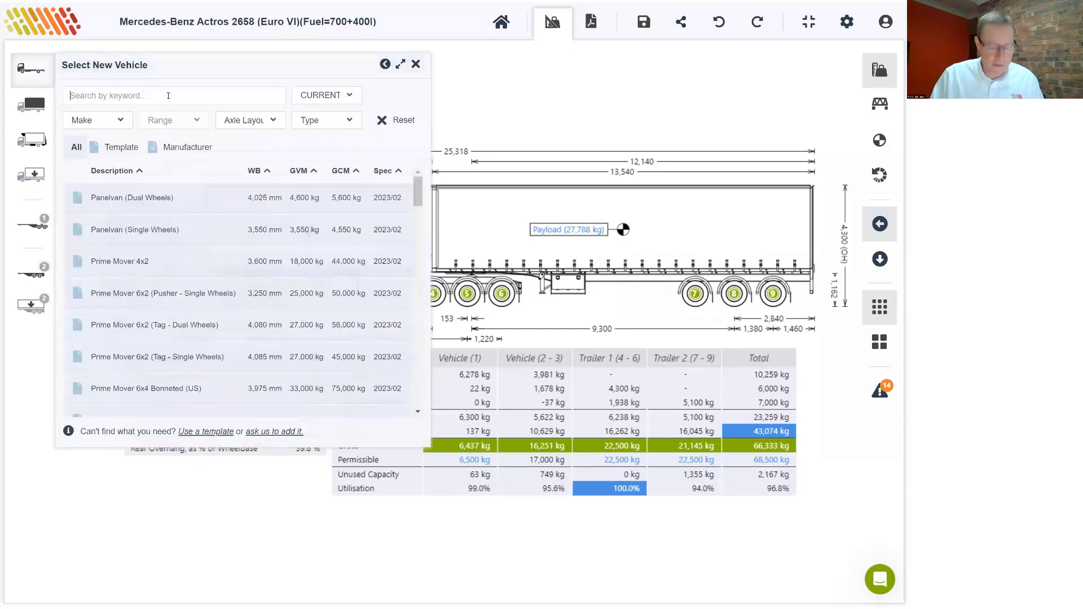
pyautogui.write('t909')
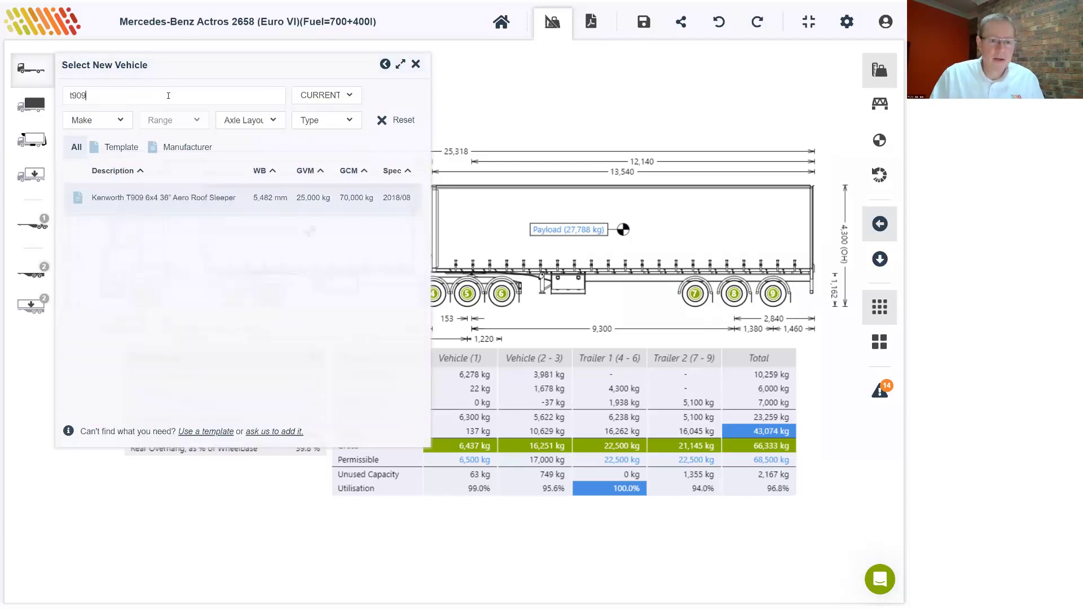
pyautogui.click(171, 201)
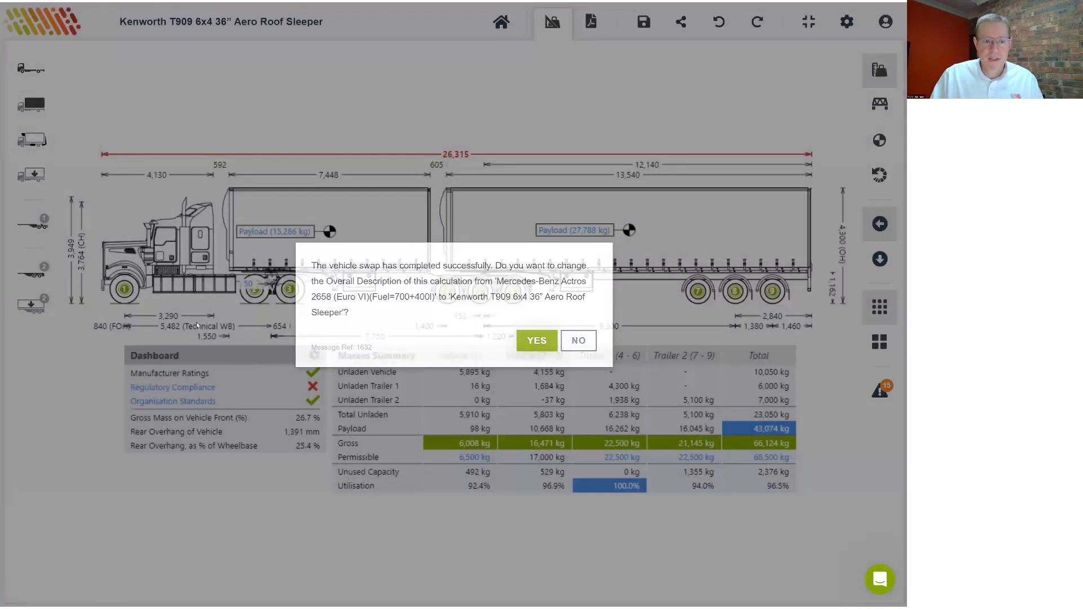
pyautogui.click(534, 340)
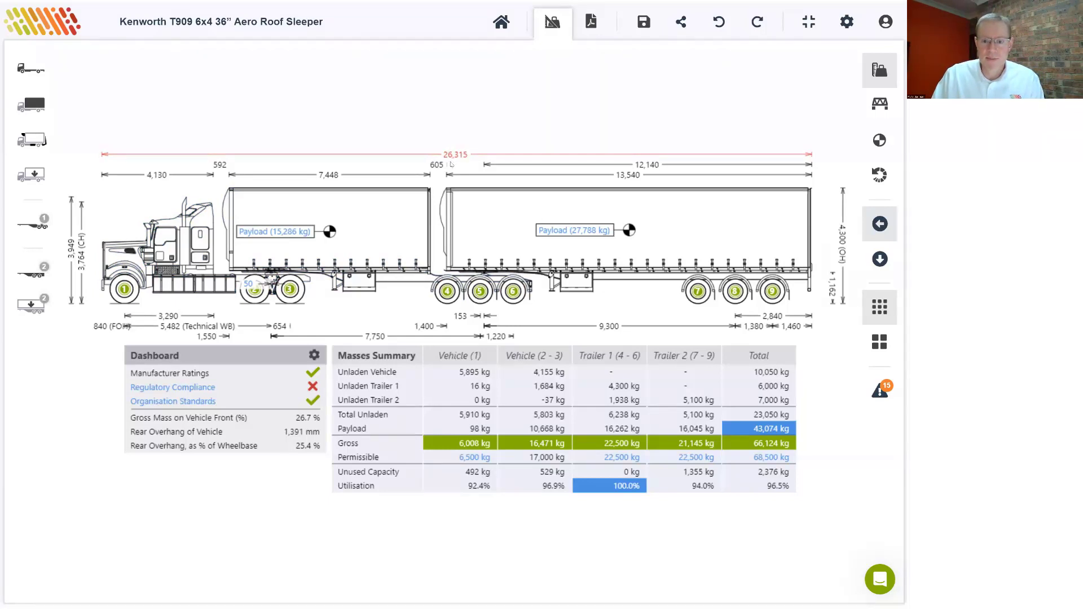
# Review the regulation warnings for the Kenworth B-double combination
pyautogui.click(879, 390)
pyautogui.click(309, 195)
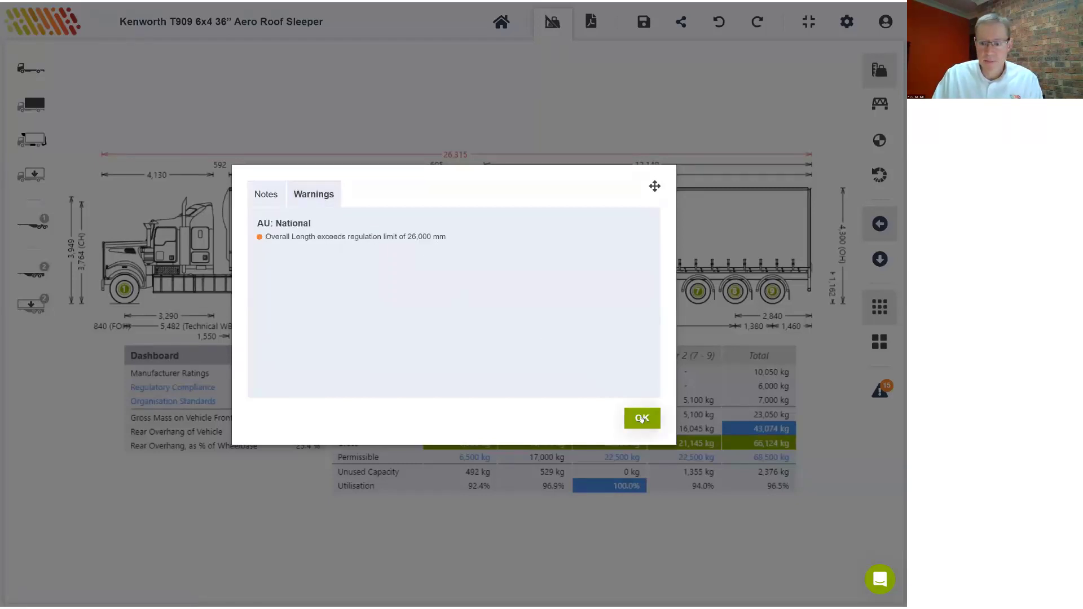
pyautogui.click(641, 419)
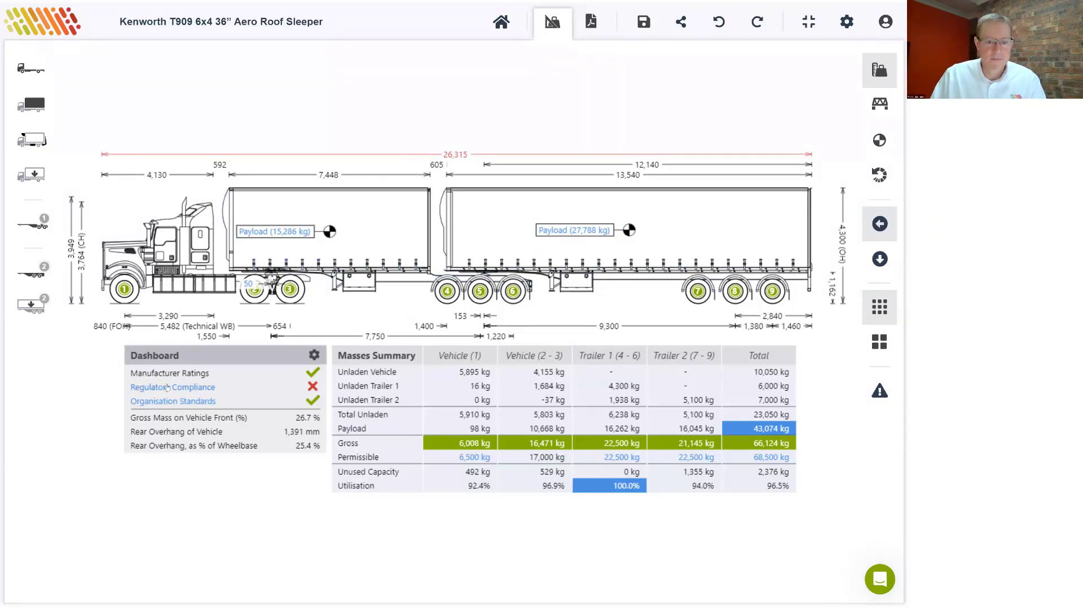
# Leave the B-double calculation without saving and open the saved Iveco Stralis ATI HR Prime Mover refrigerated trailer calculation
pyautogui.click(501, 23)
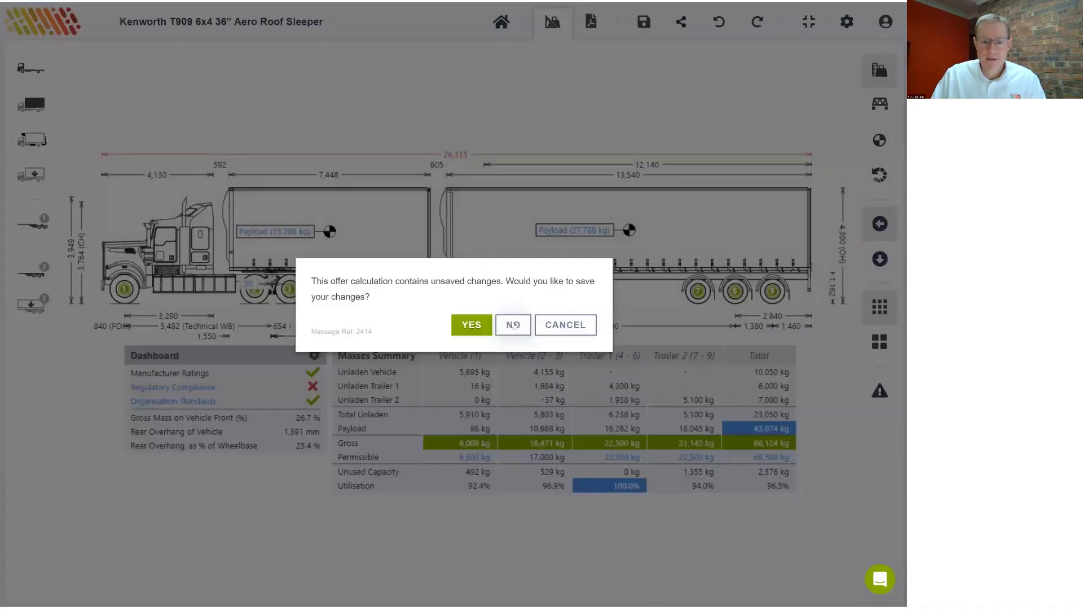
pyautogui.click(513, 325)
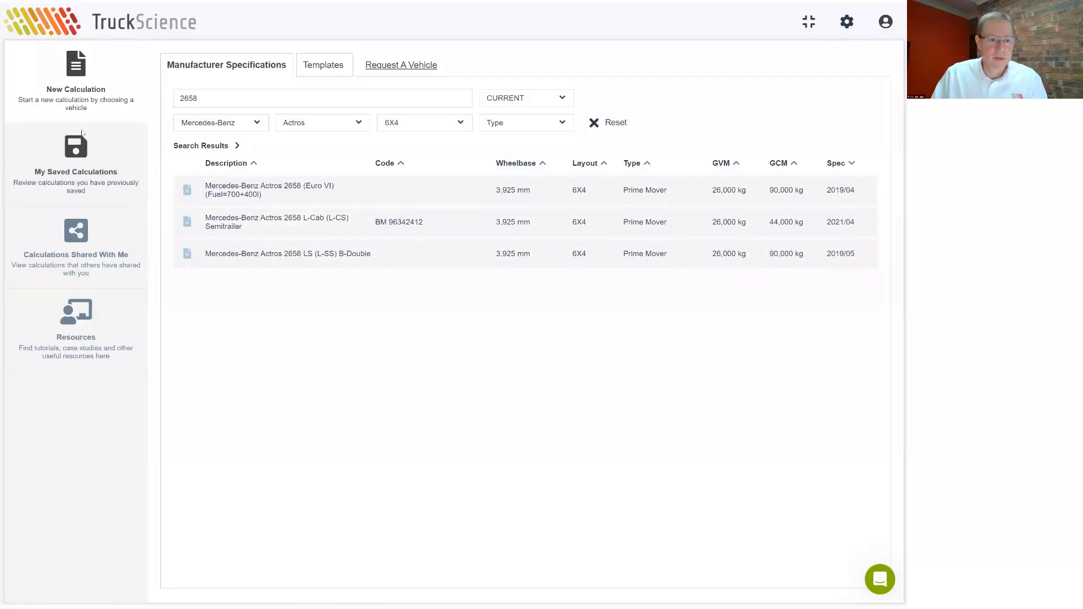
pyautogui.click(79, 165)
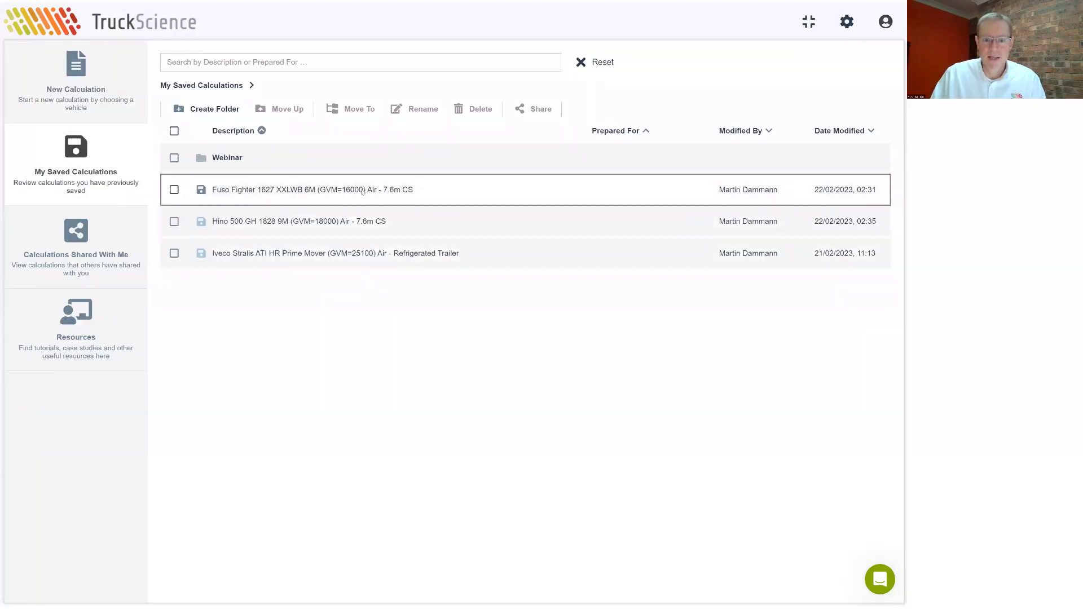
pyautogui.click(297, 253)
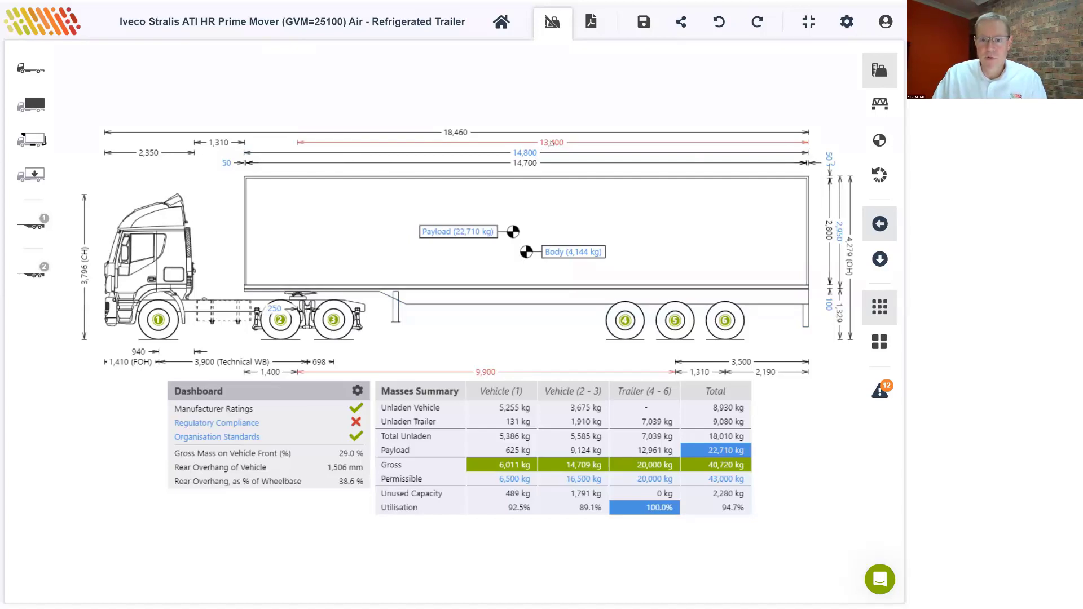
# Review the regulation warnings for the Iveco Stralis refrigerated semi-trailer combination
pyautogui.click(879, 391)
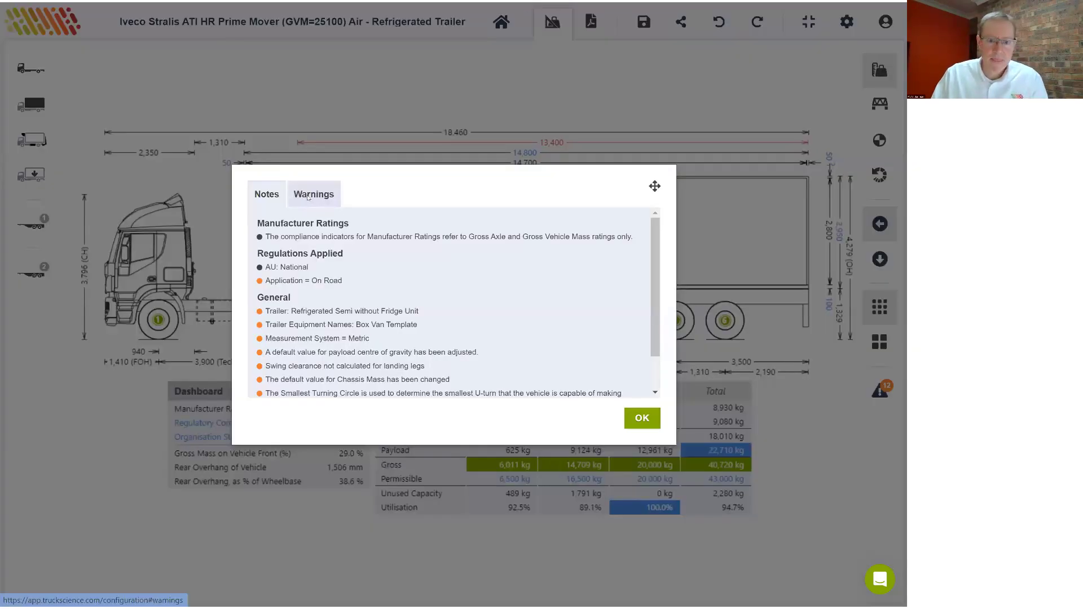
pyautogui.click(312, 195)
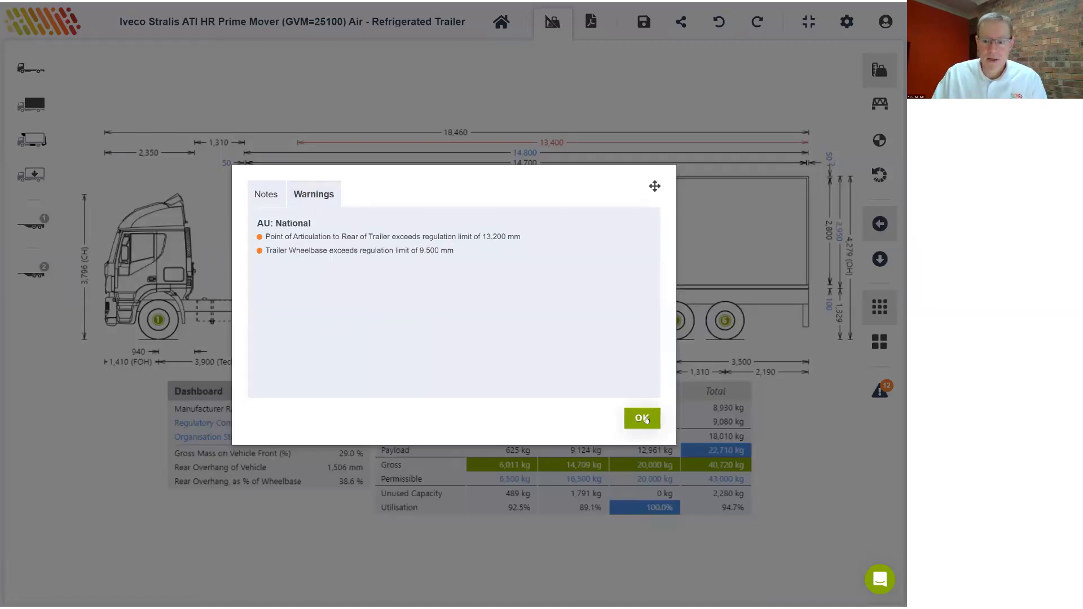
pyautogui.click(643, 418)
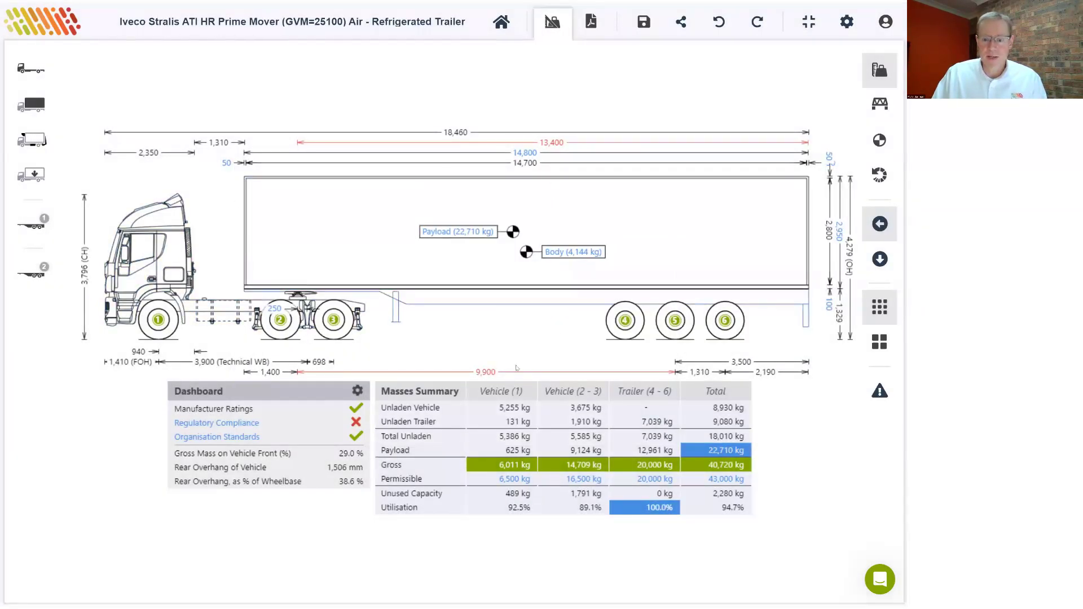
# Add the THERMOKING Precedent C-700 fridge as equipment on the first trailer, searching the fridges for "thermo"
pyautogui.click(31, 226)
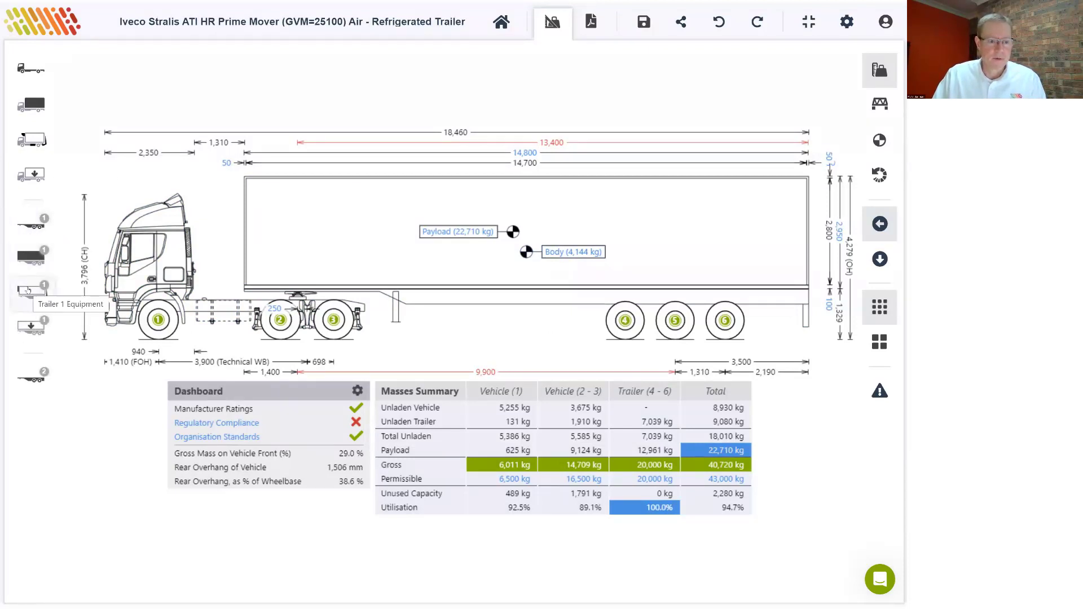
pyautogui.click(27, 290)
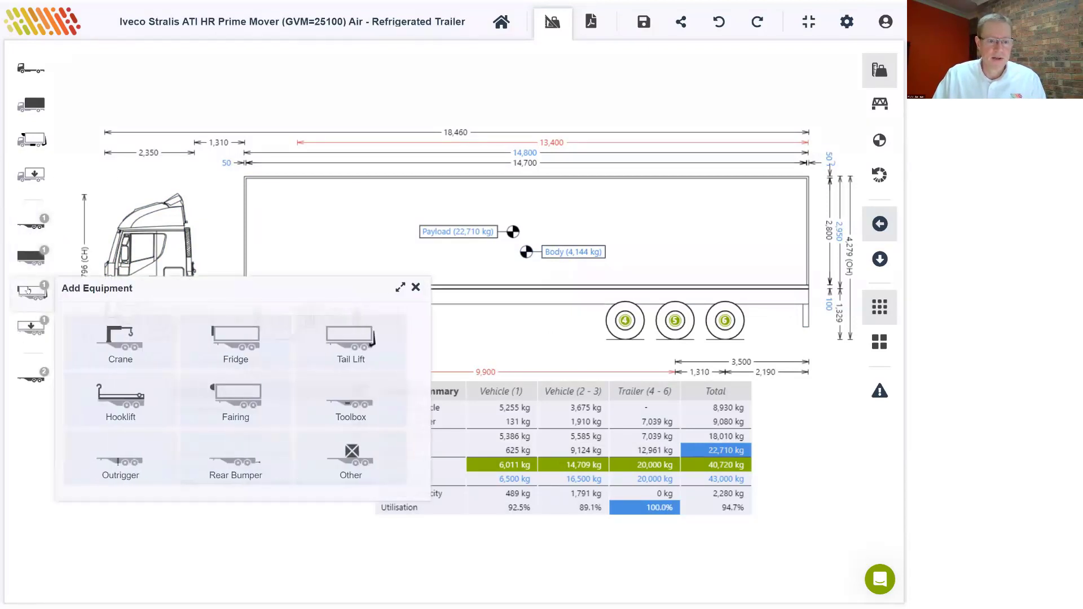
pyautogui.click(235, 343)
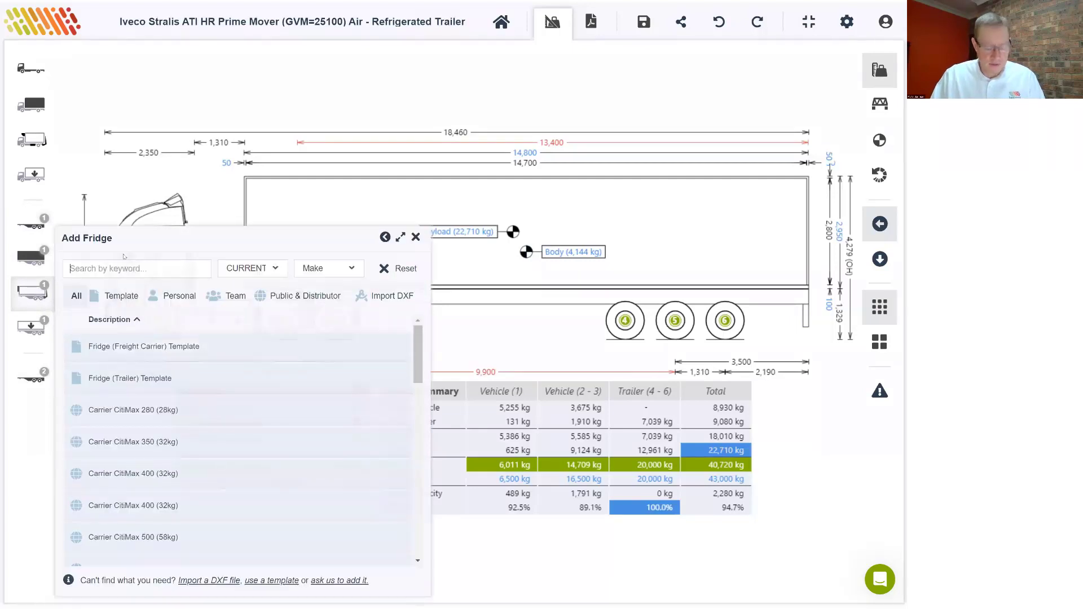
pyautogui.write('thermo')
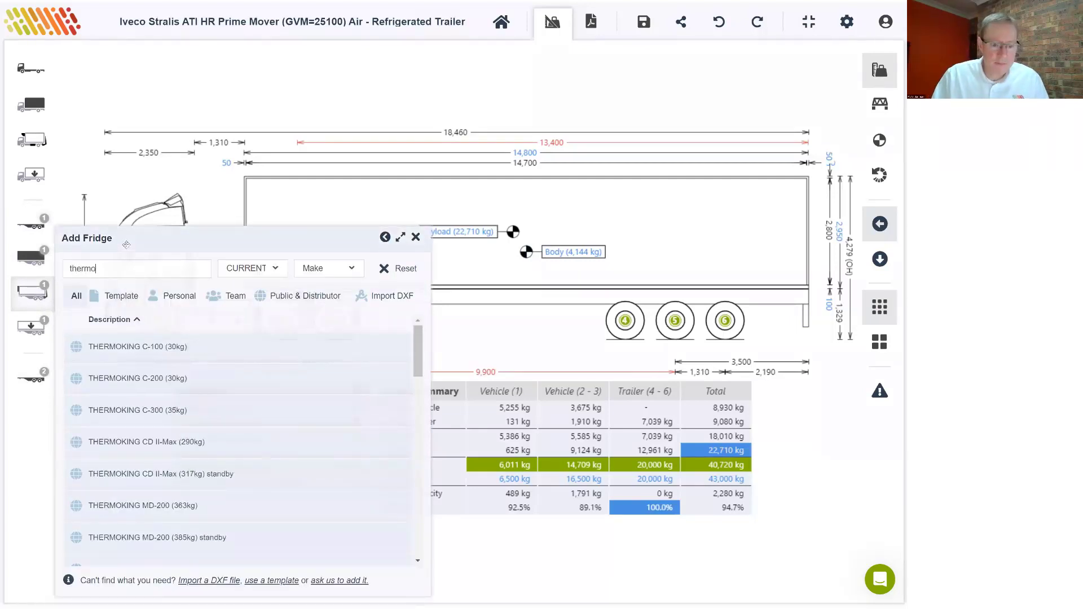
pyautogui.scroll(-3, 157, 412)
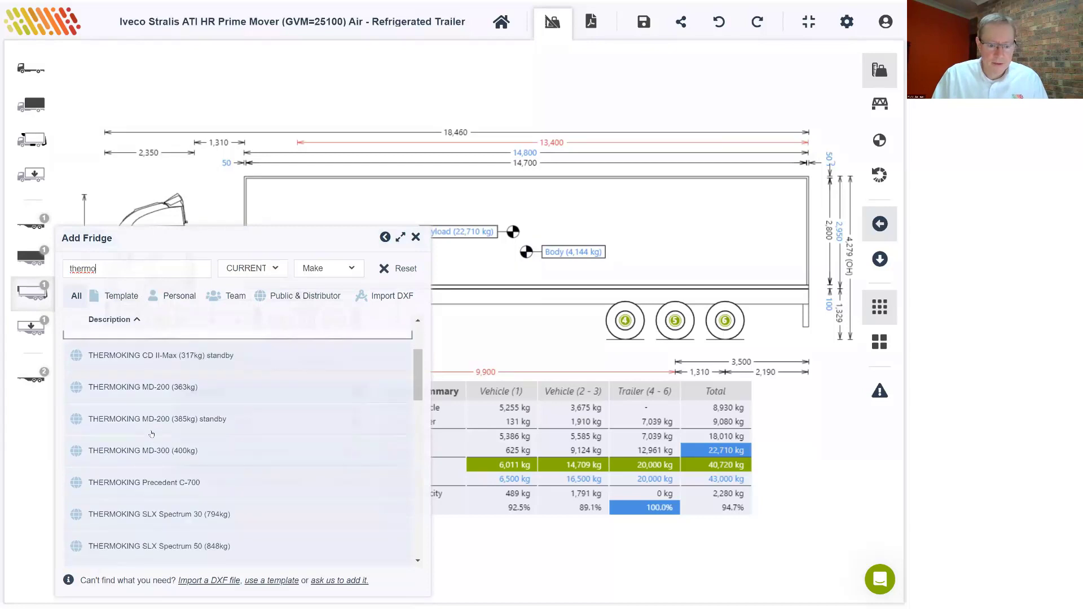
pyautogui.click(183, 476)
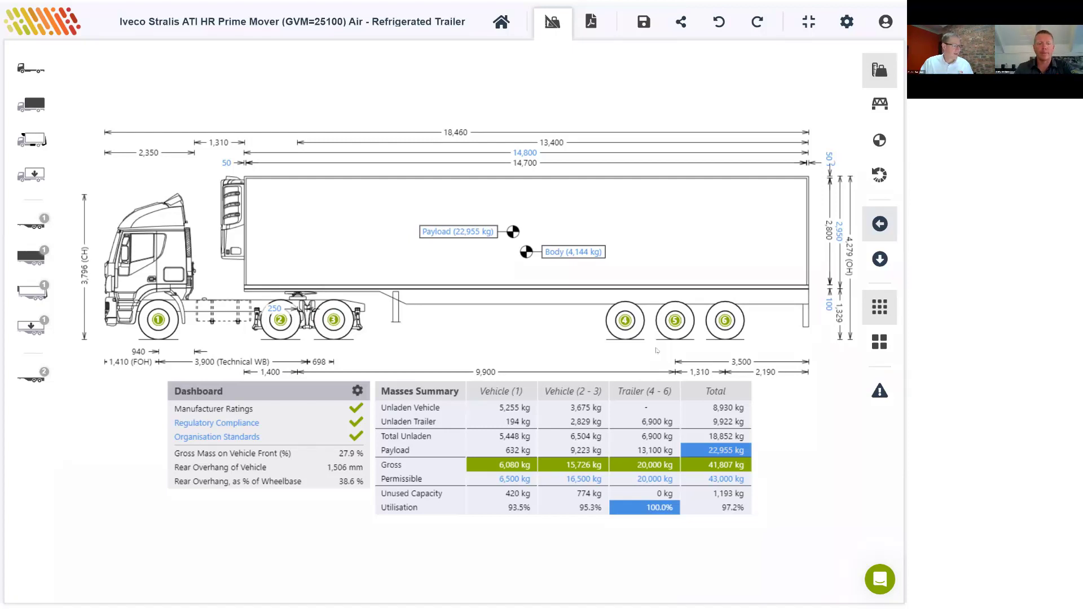
pyautogui.hotkey('alt', 'Tab')
pyautogui.press('Right')
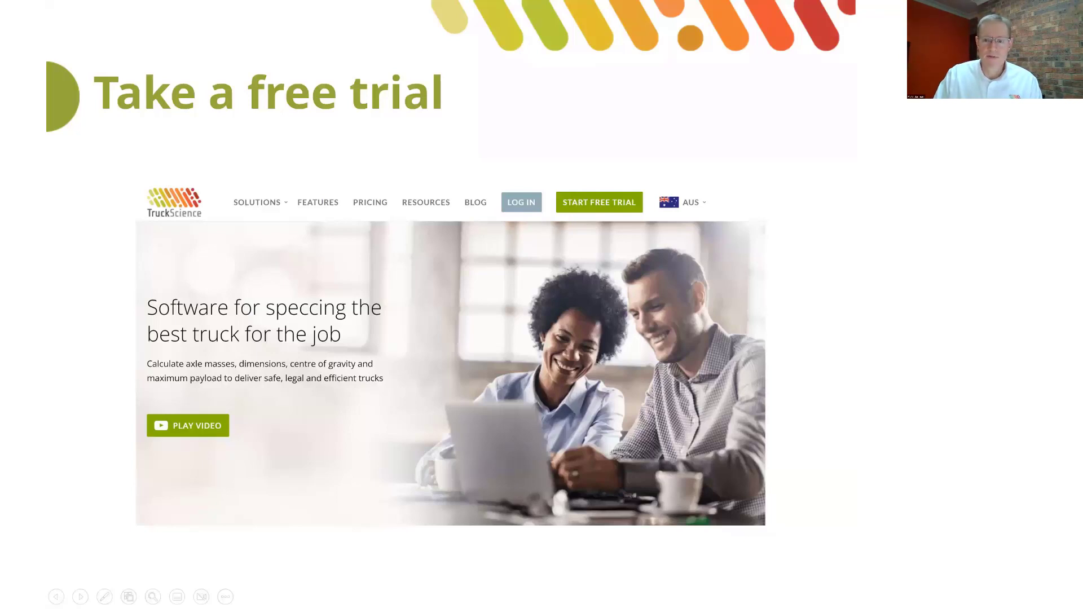
pyautogui.click(371, 237)
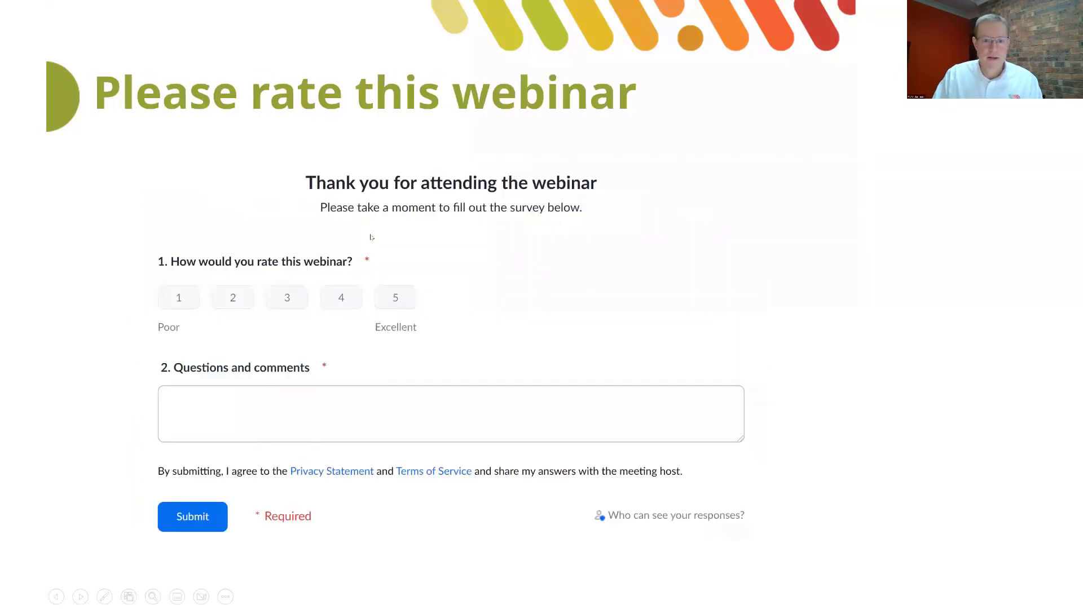